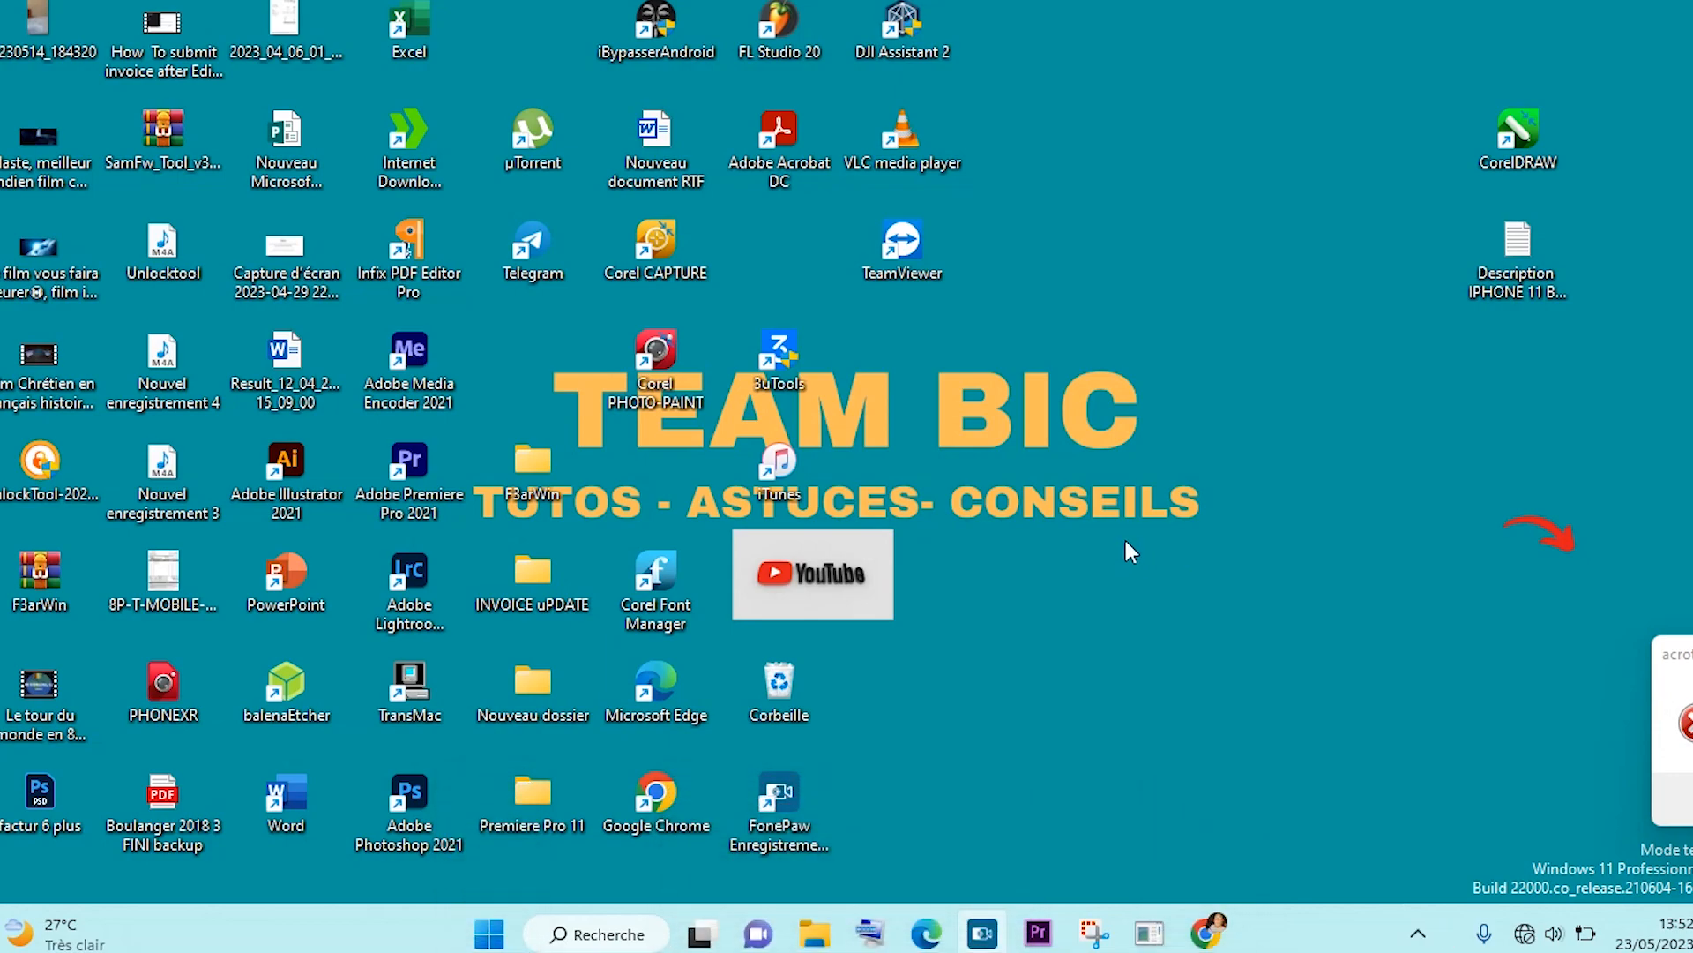
right_click(1140, 299)
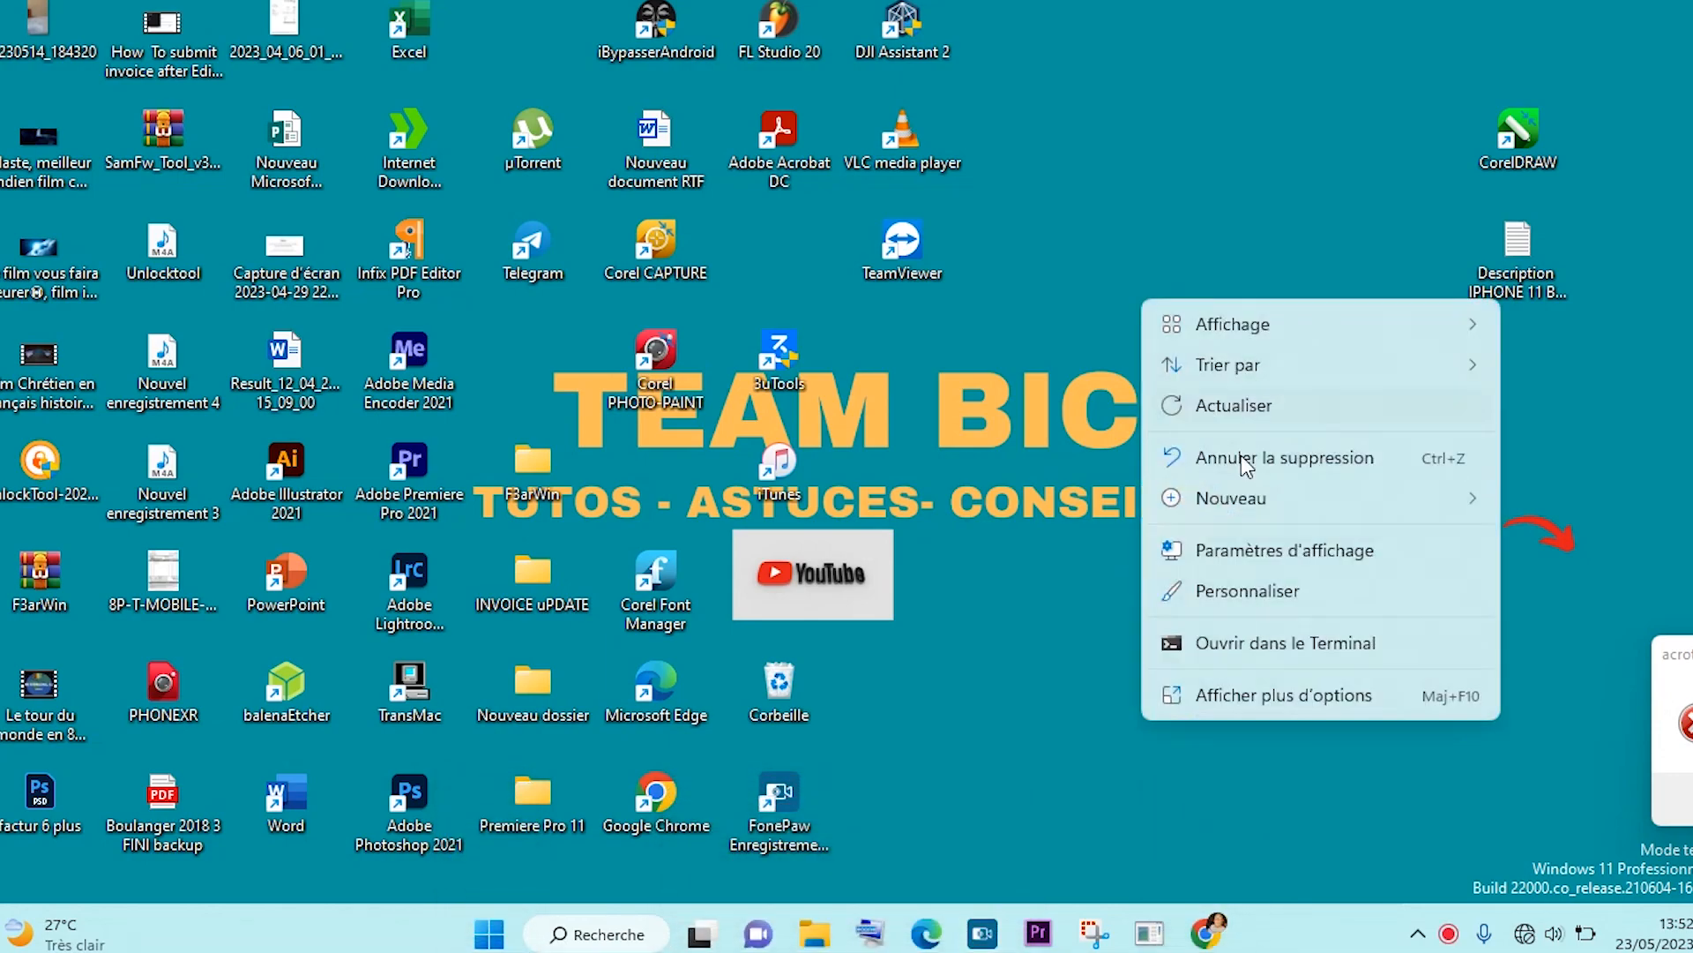
left_click(1243, 408)
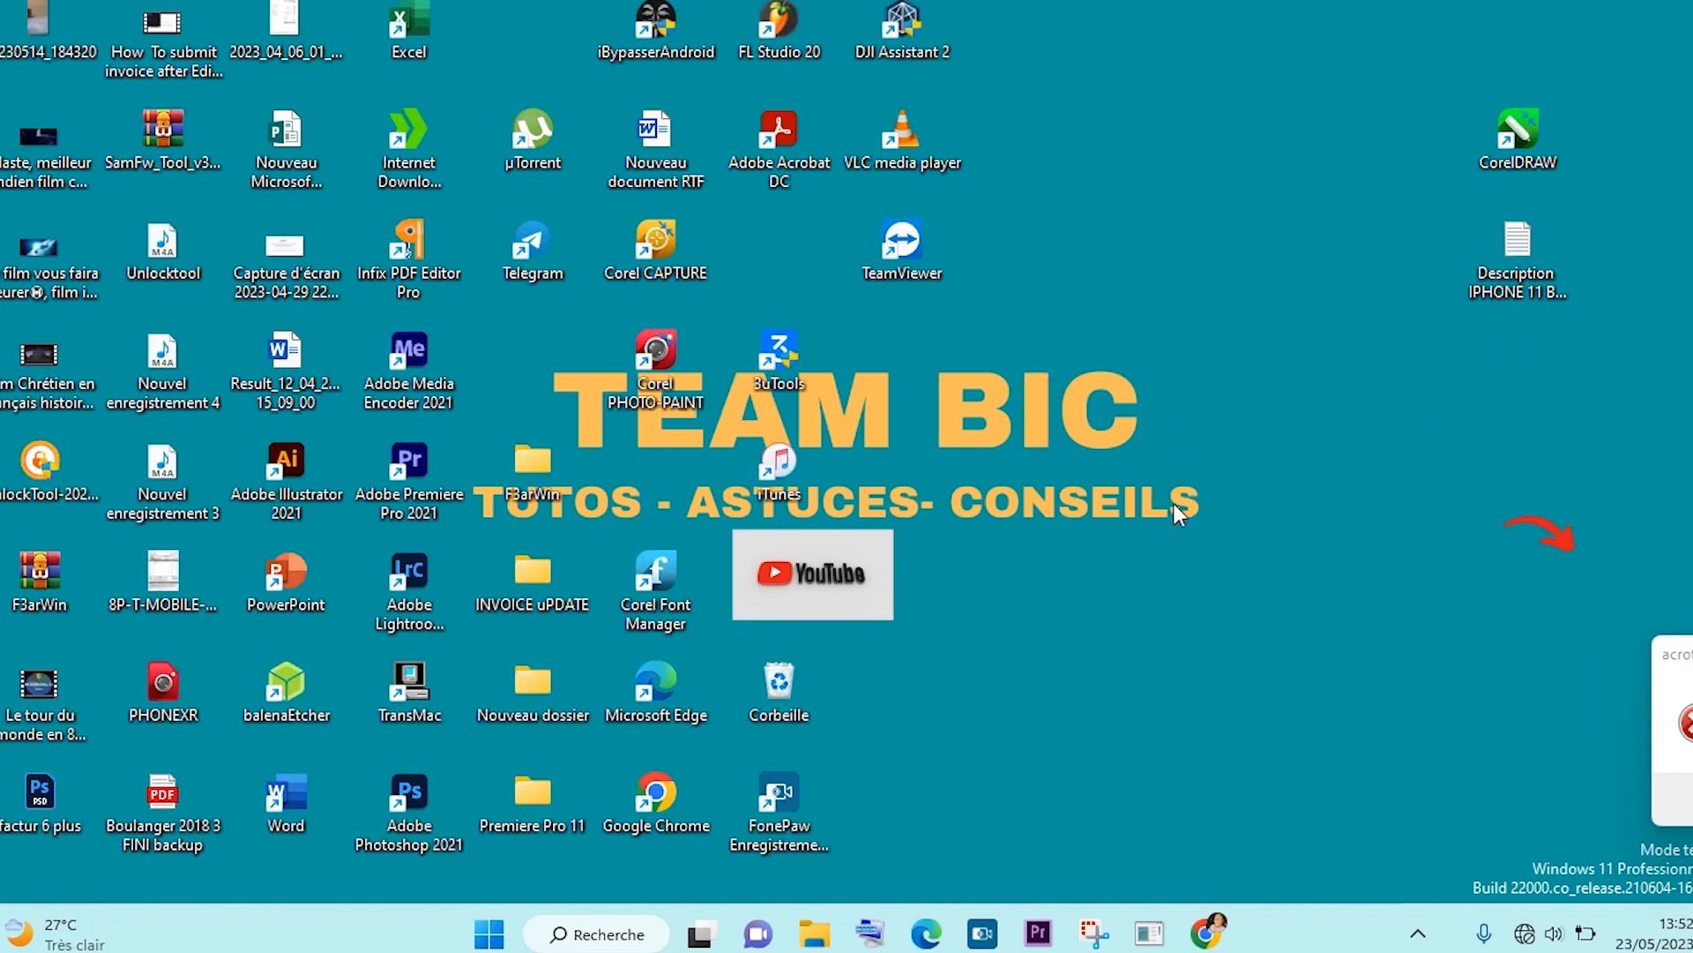
right_click(1042, 371)
left_click(1161, 474)
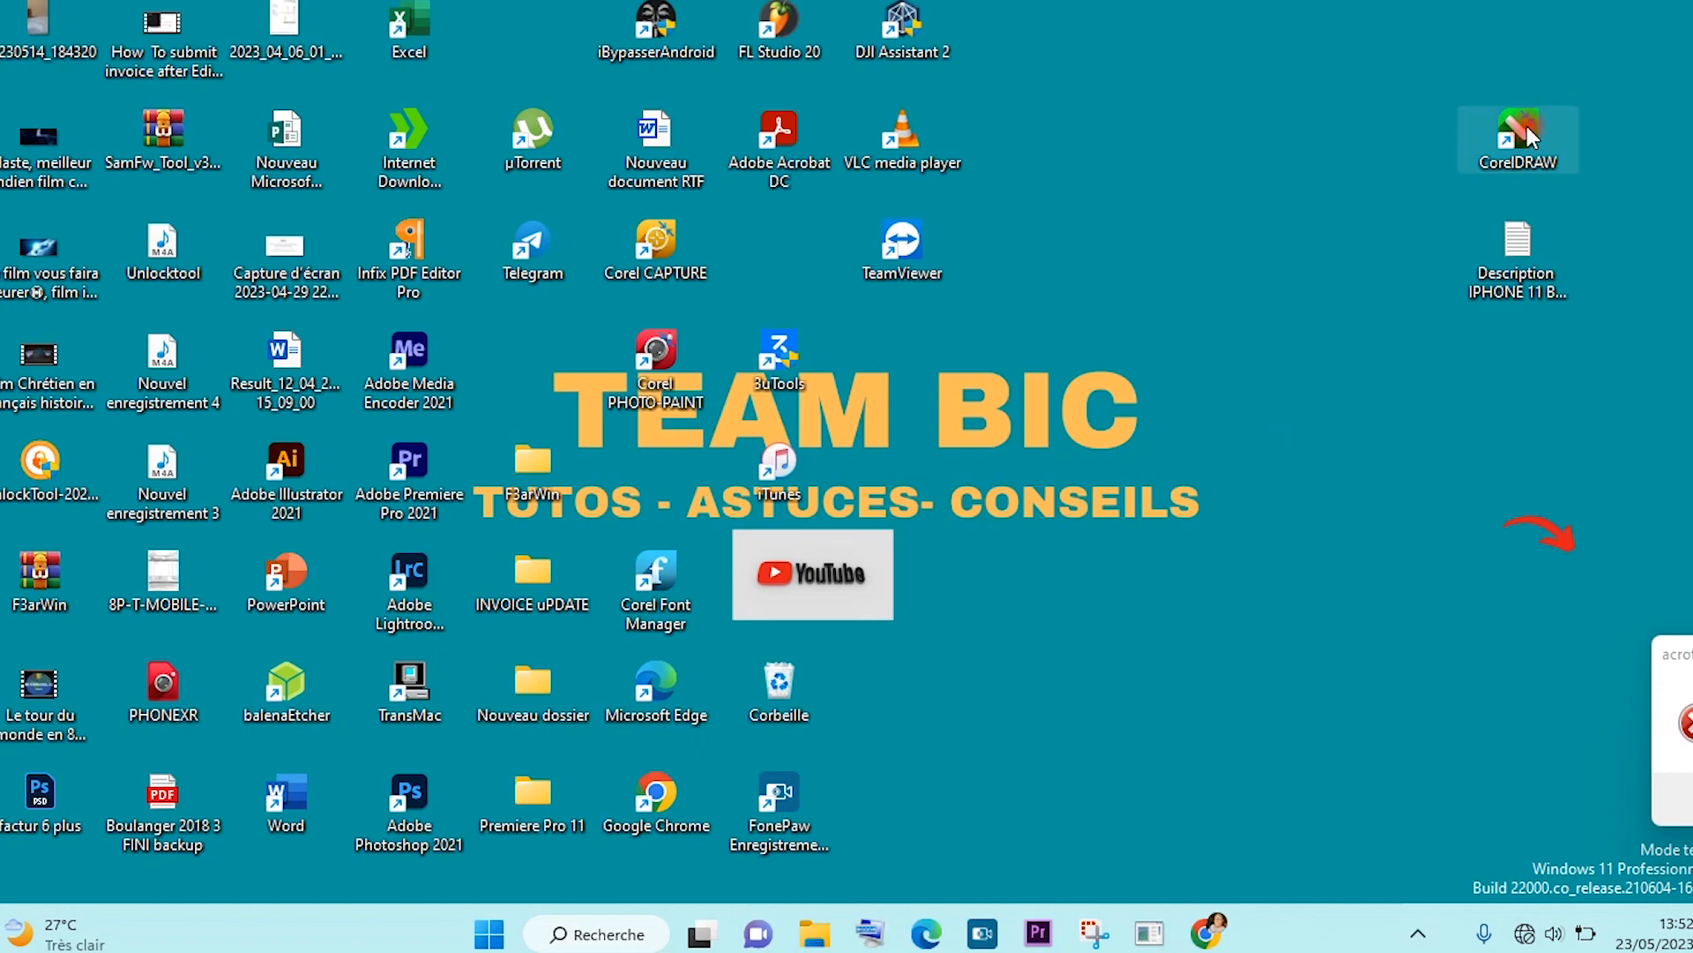
Reposition the CorelDRAW shortcut on the desktop, launch CorelDRAW from it and minimize its window once loaded.
left_click_drag(1527, 125, 1284, 123)
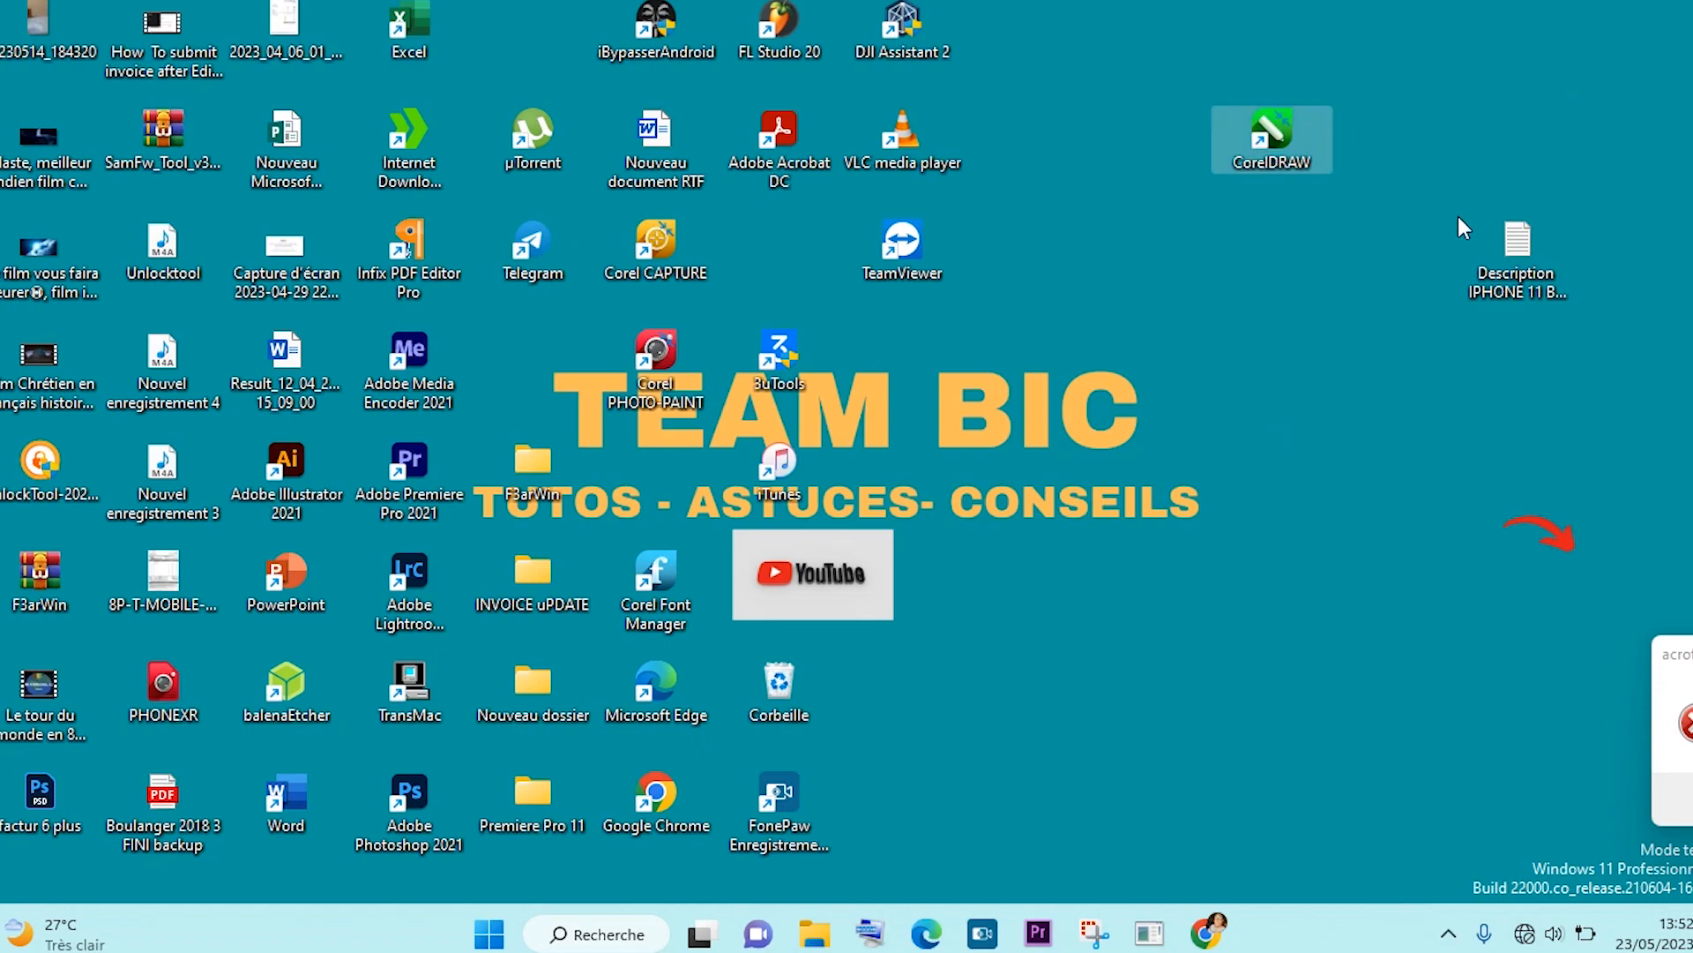
double_click(1284, 135)
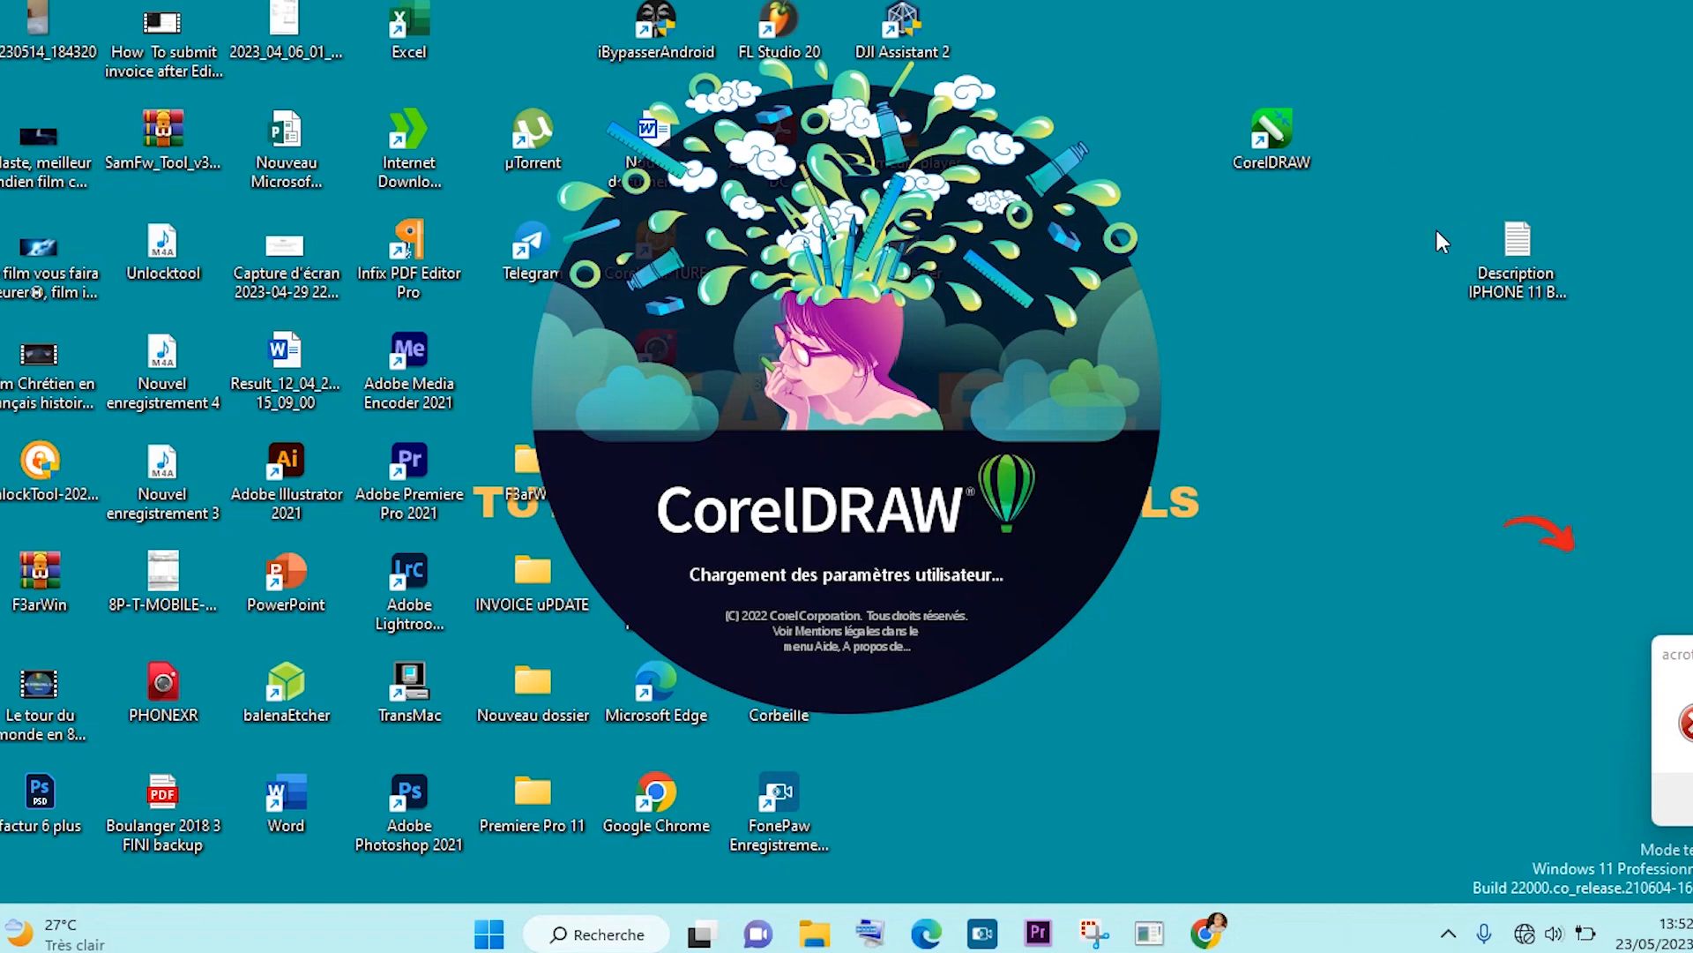
right_click(1397, 110)
left_click(1349, 210)
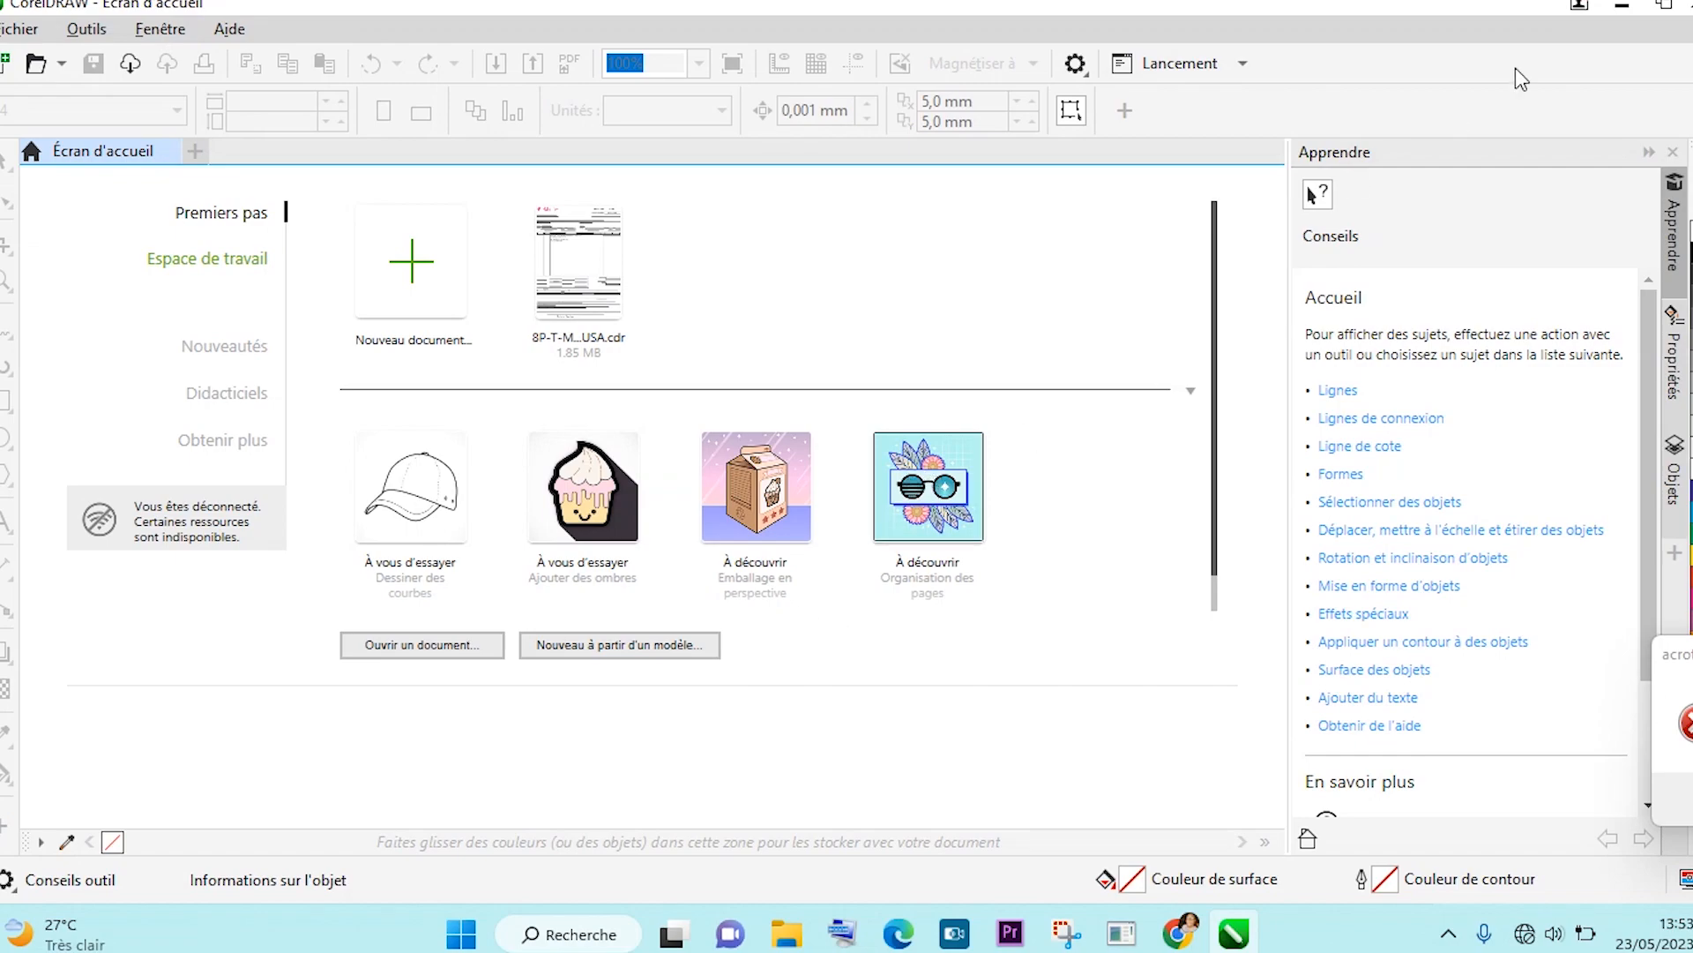
left_click(1627, 10)
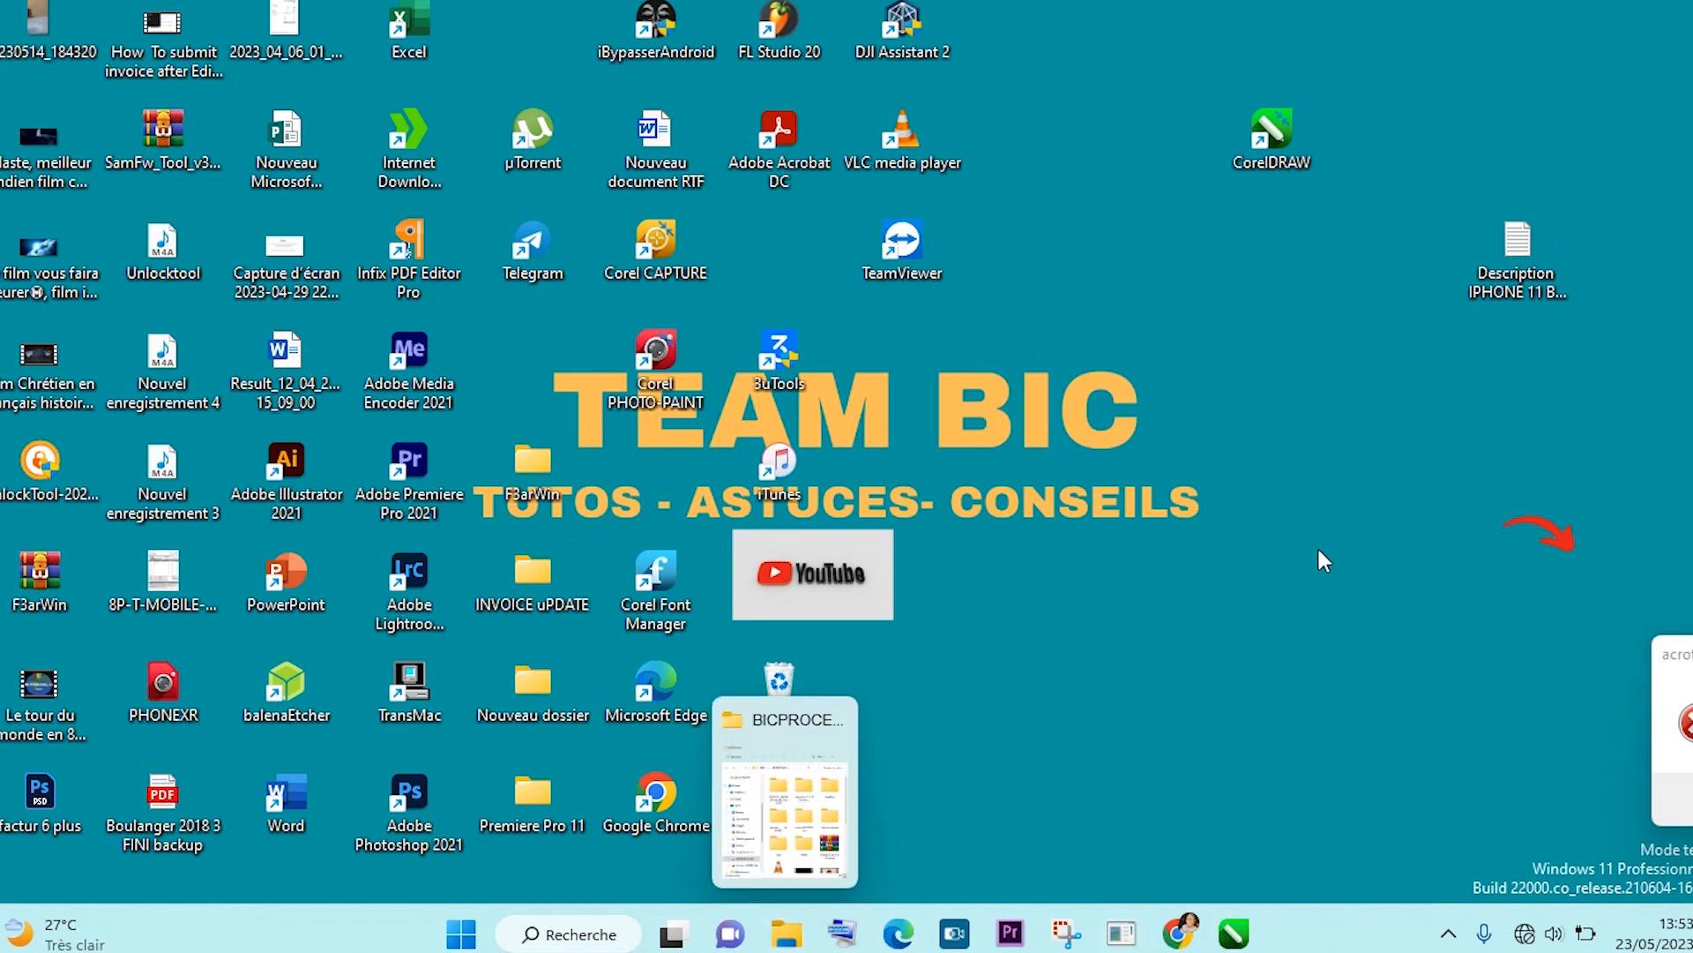
Open the invoice20182021new folder in File Explorer and the iPhone 11 description text file from the desktop, moving the text window aside.
left_click(786, 933)
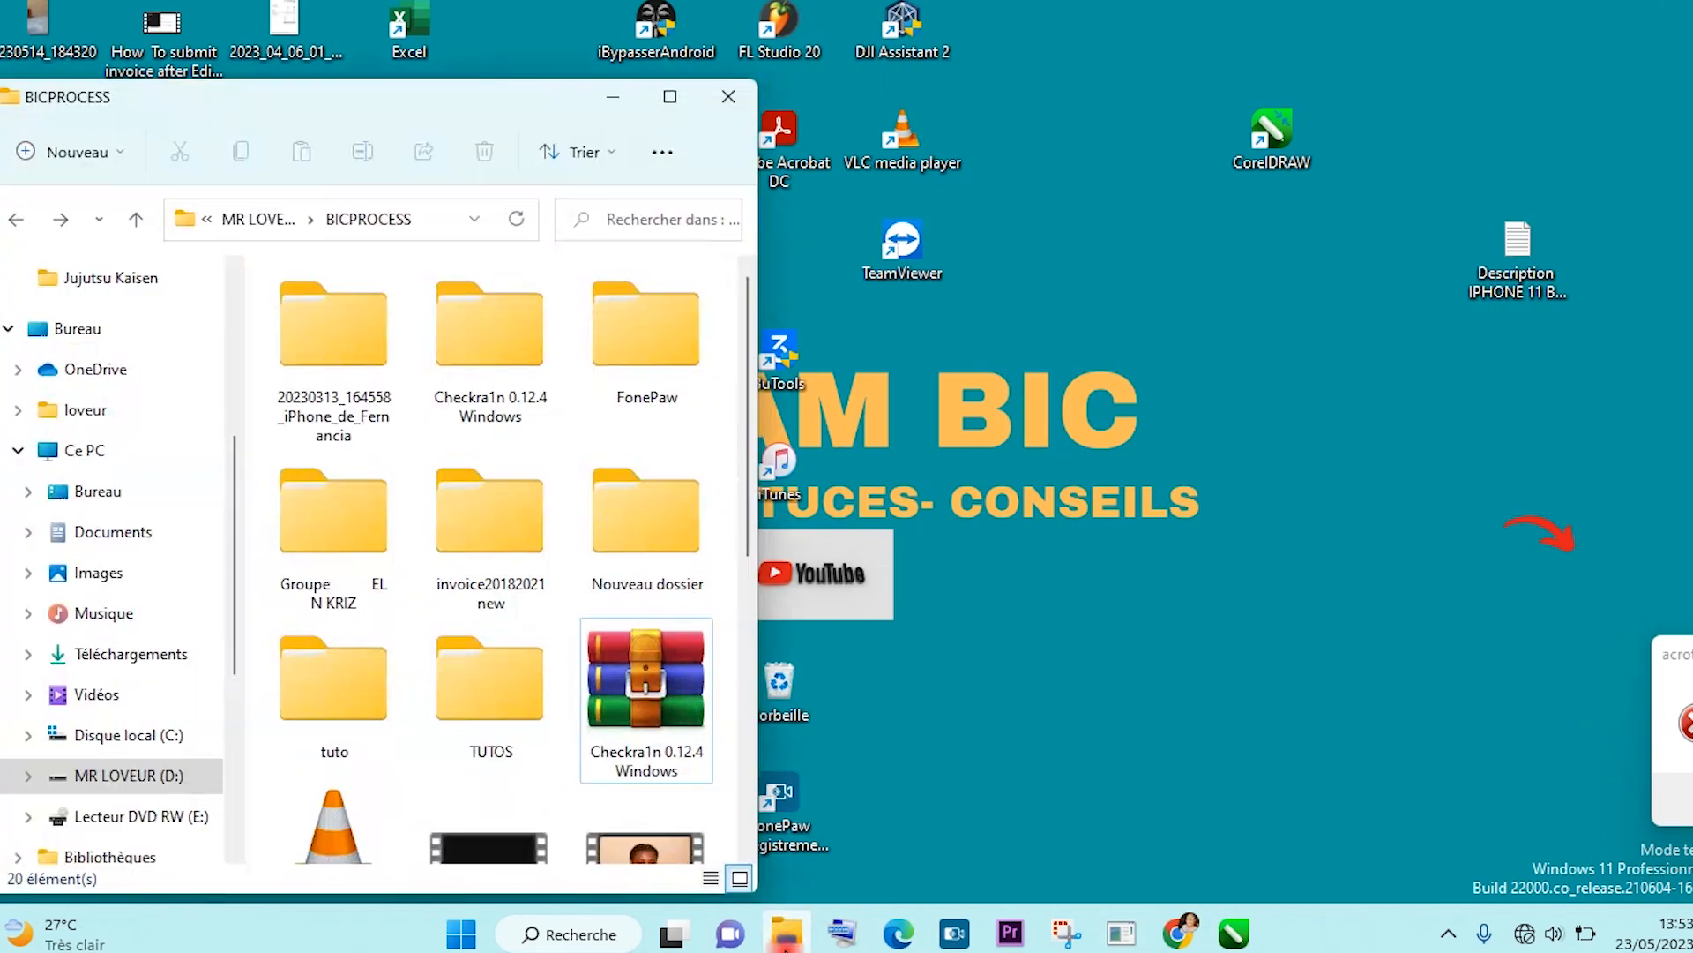
double_click(490, 516)
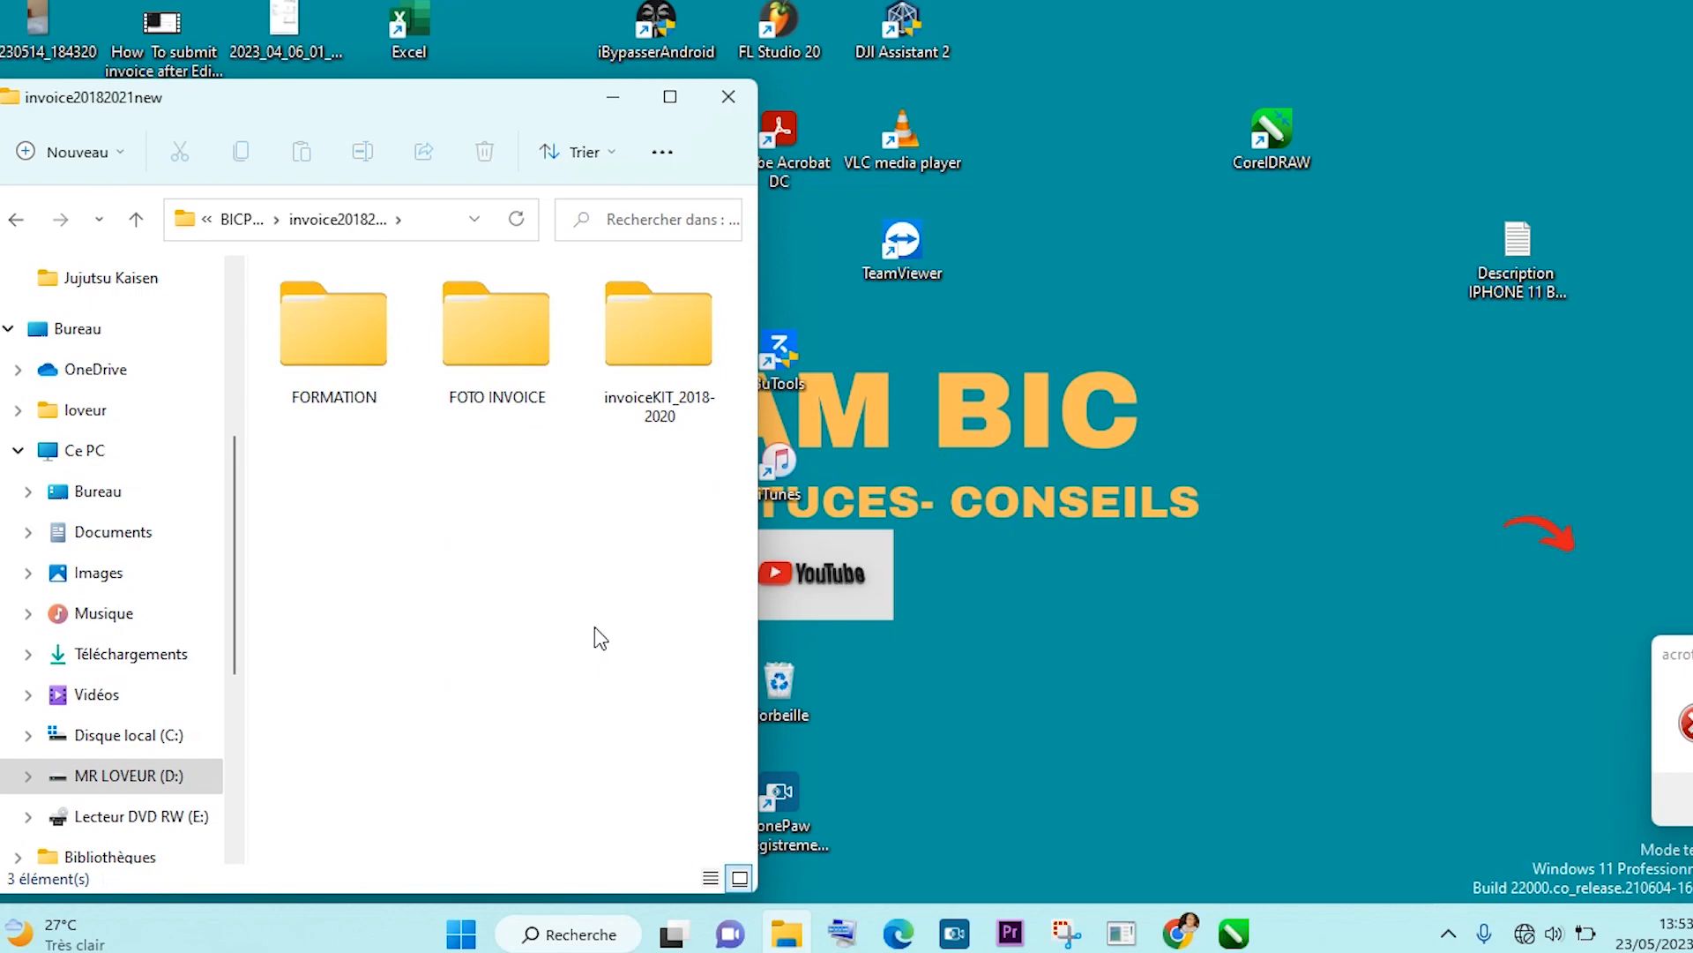
left_click(1519, 242)
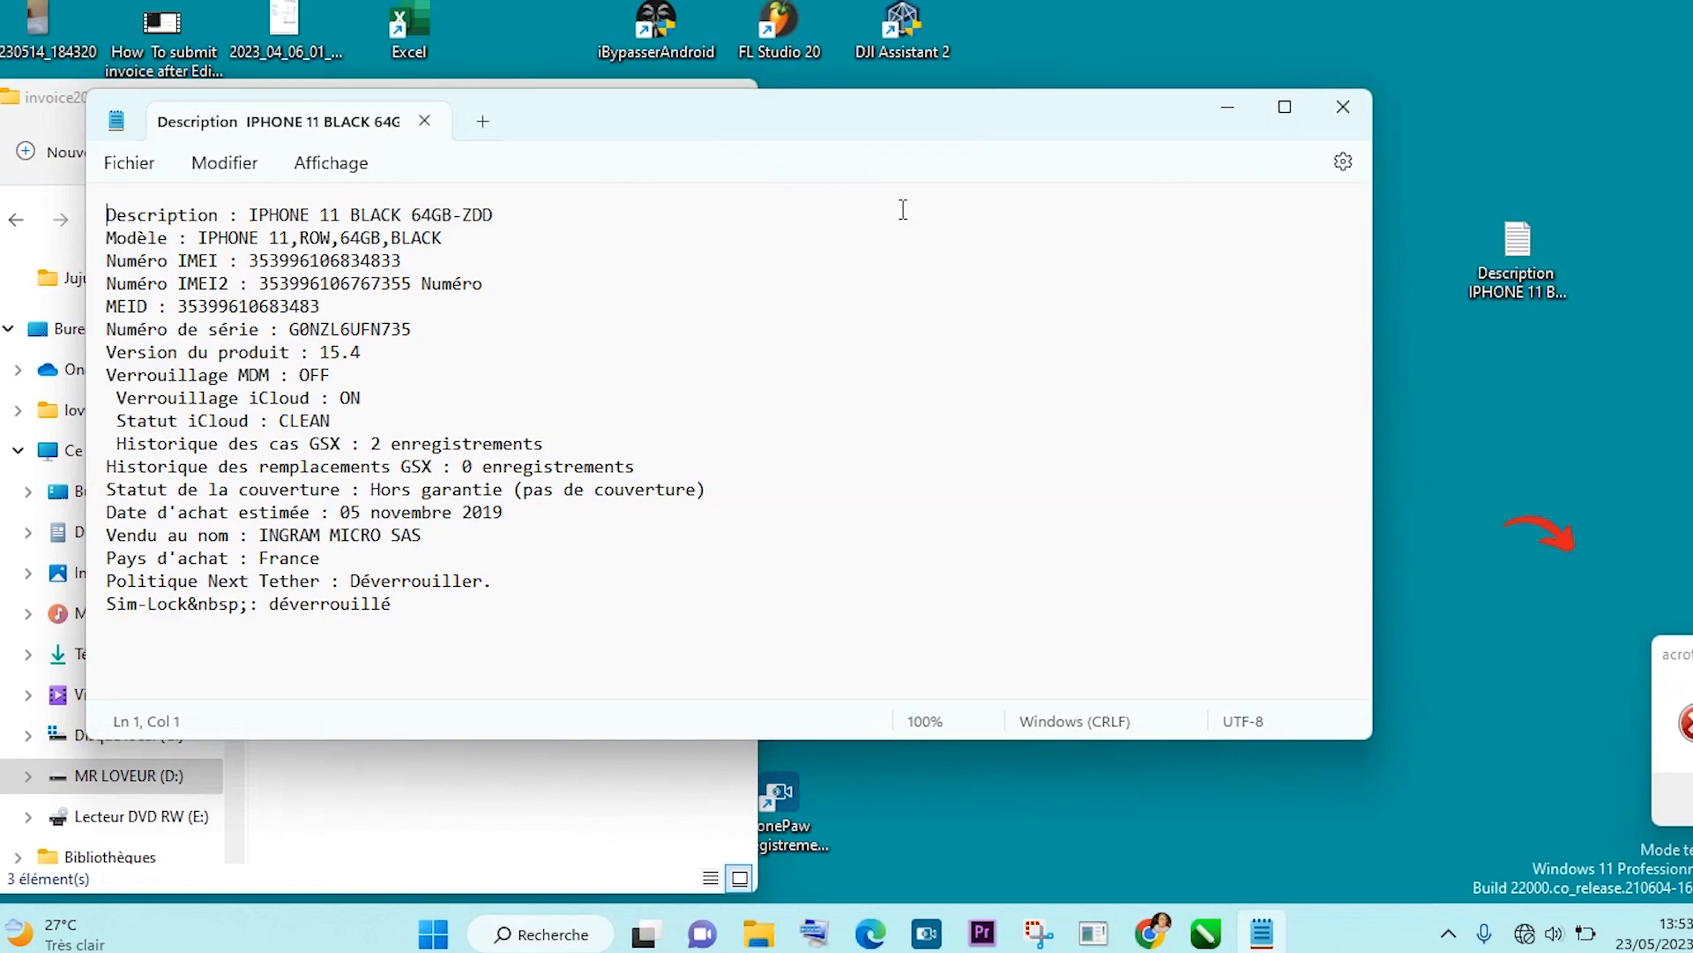
left_click_drag(595, 113, 952, 128)
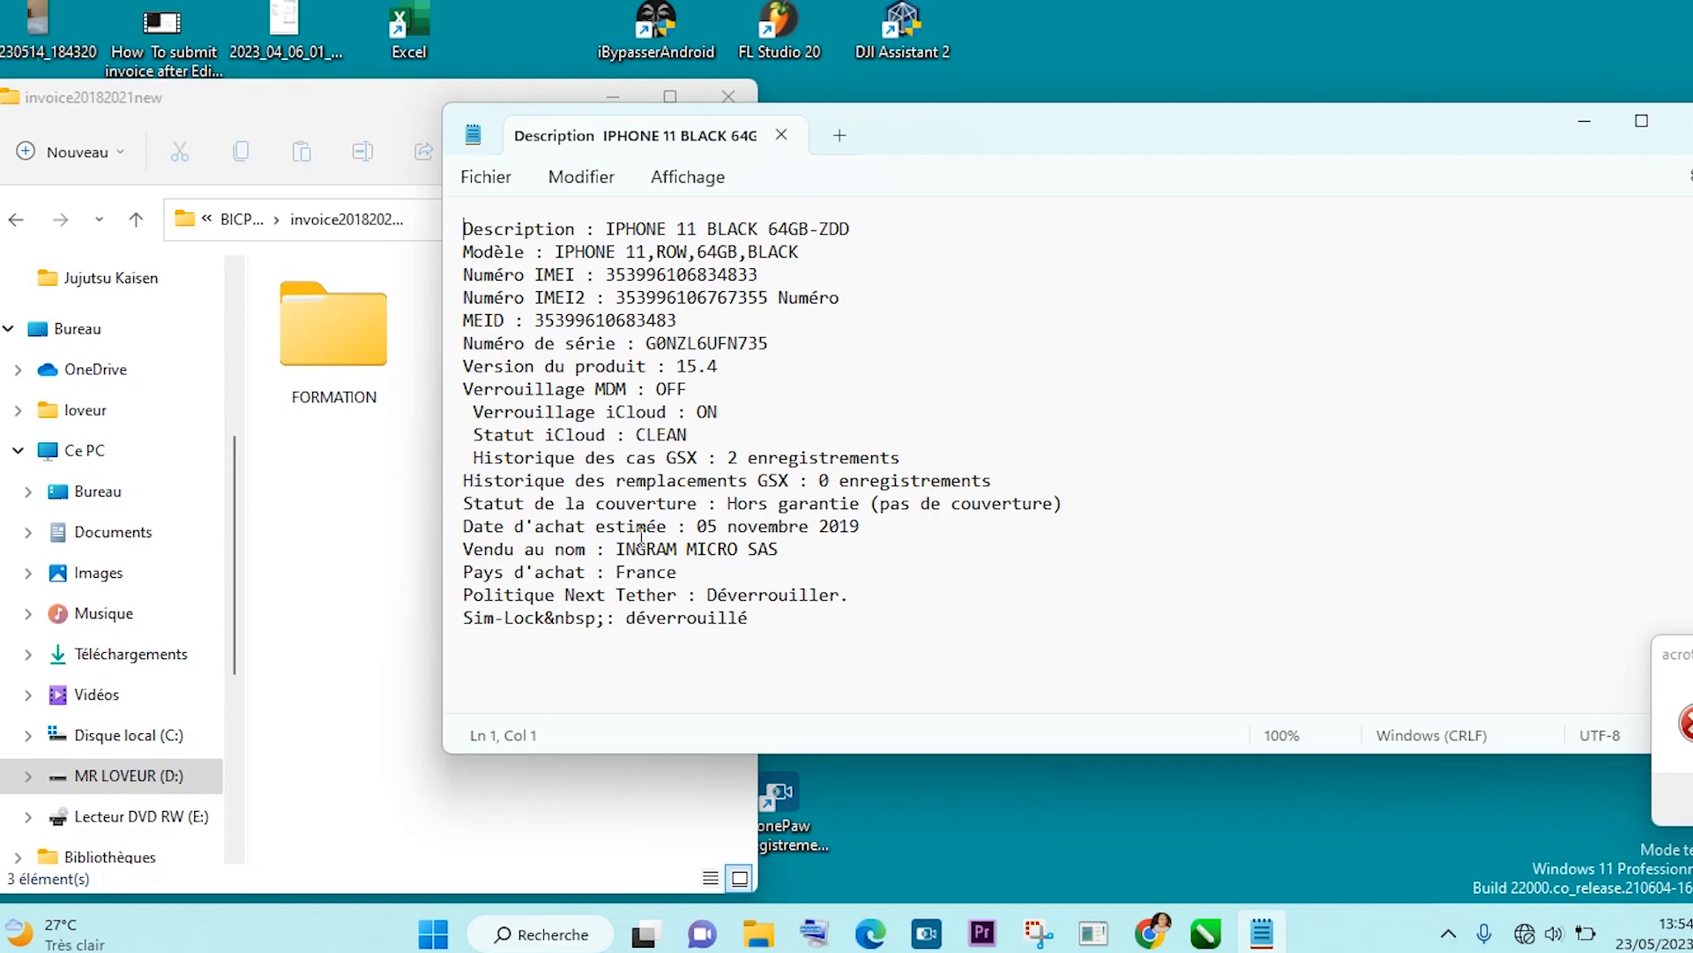
Open the INGRAM folder under invoiceKIT_2018-2020 > FRANCE and place the description text window beside the folder window.
left_click(356, 84)
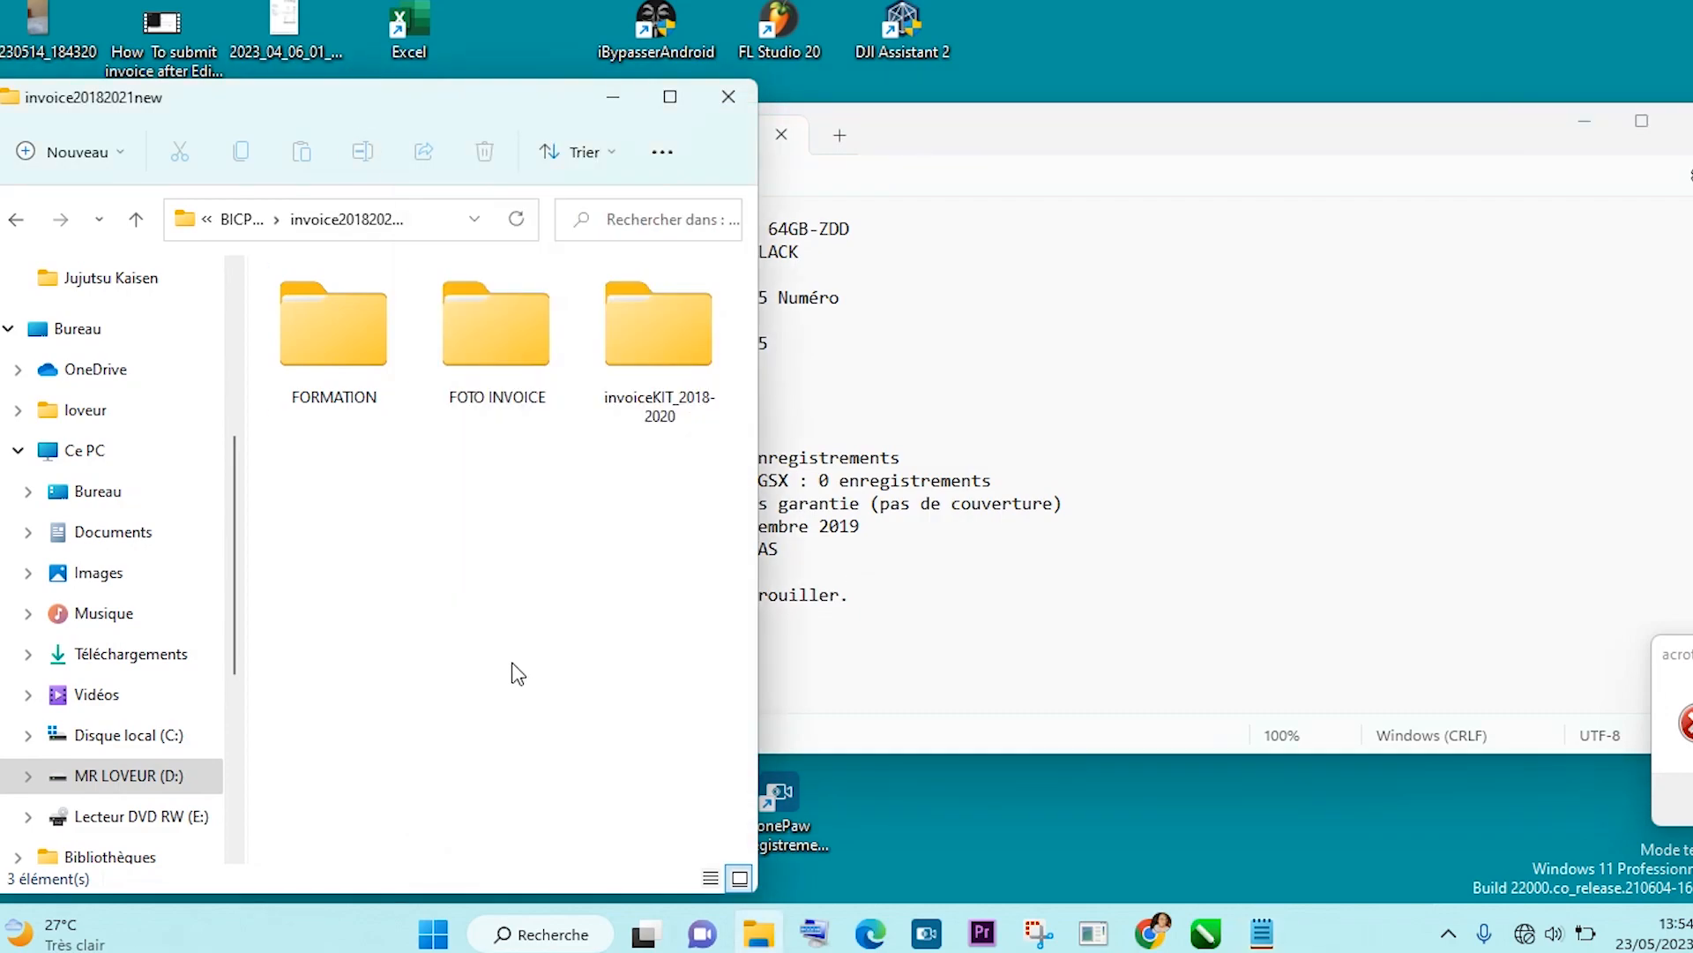
double_click(643, 333)
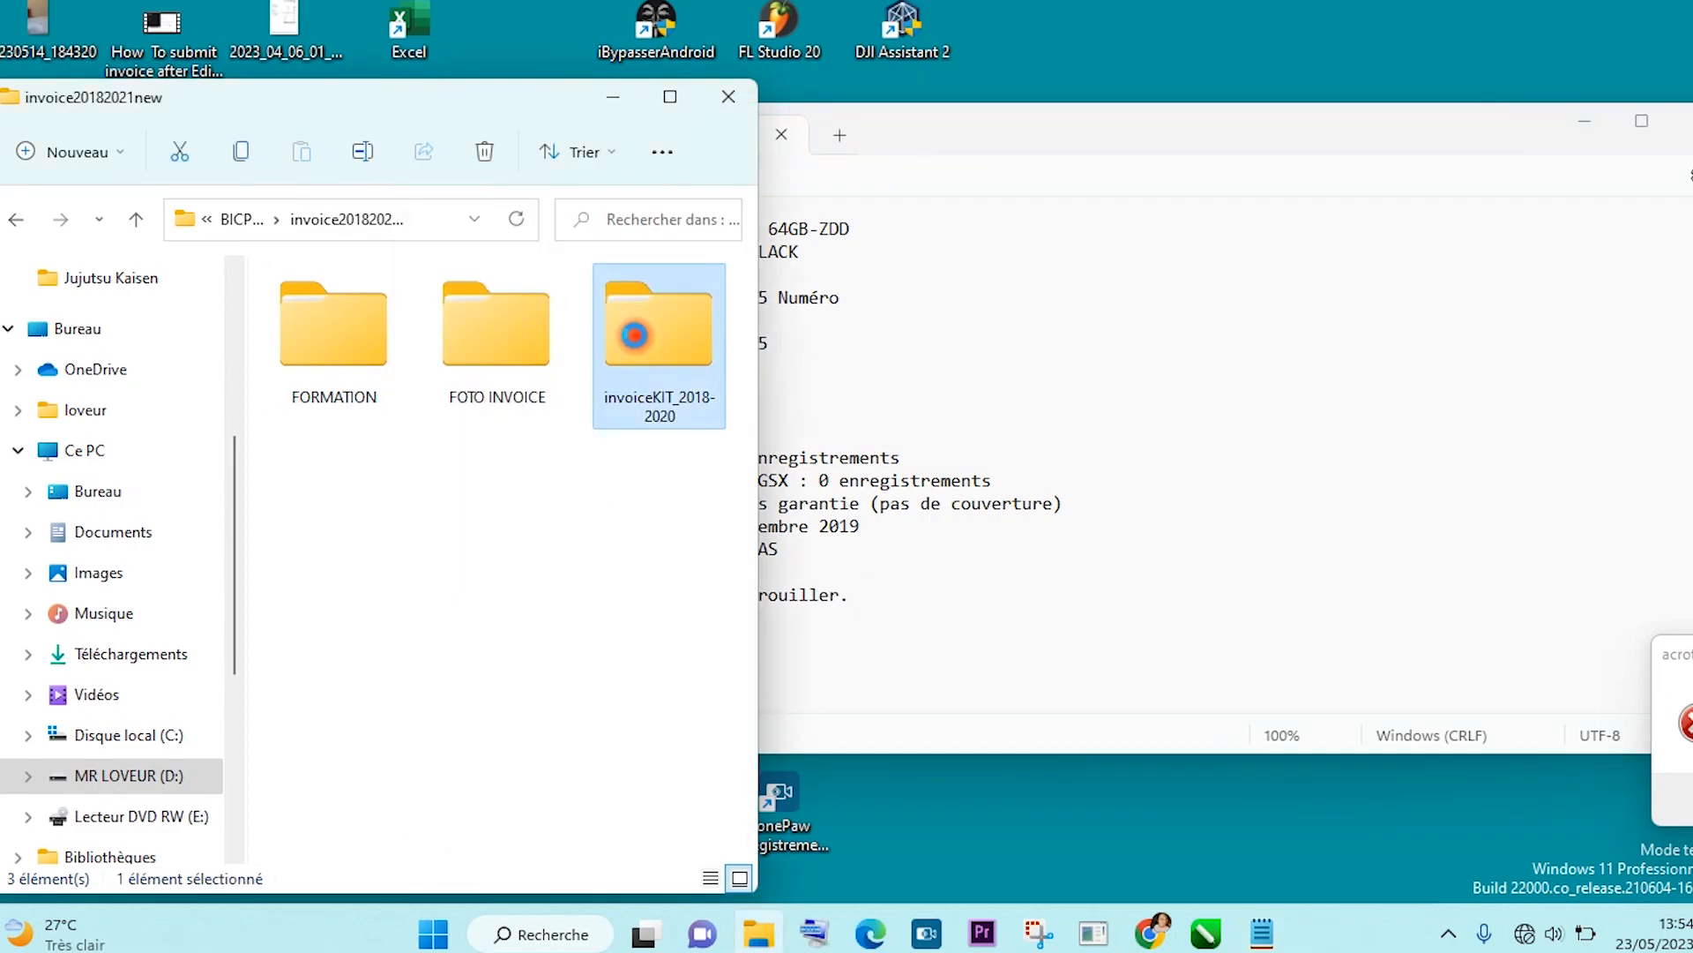
left_click(1070, 123)
left_click_drag(1069, 124, 1243, 106)
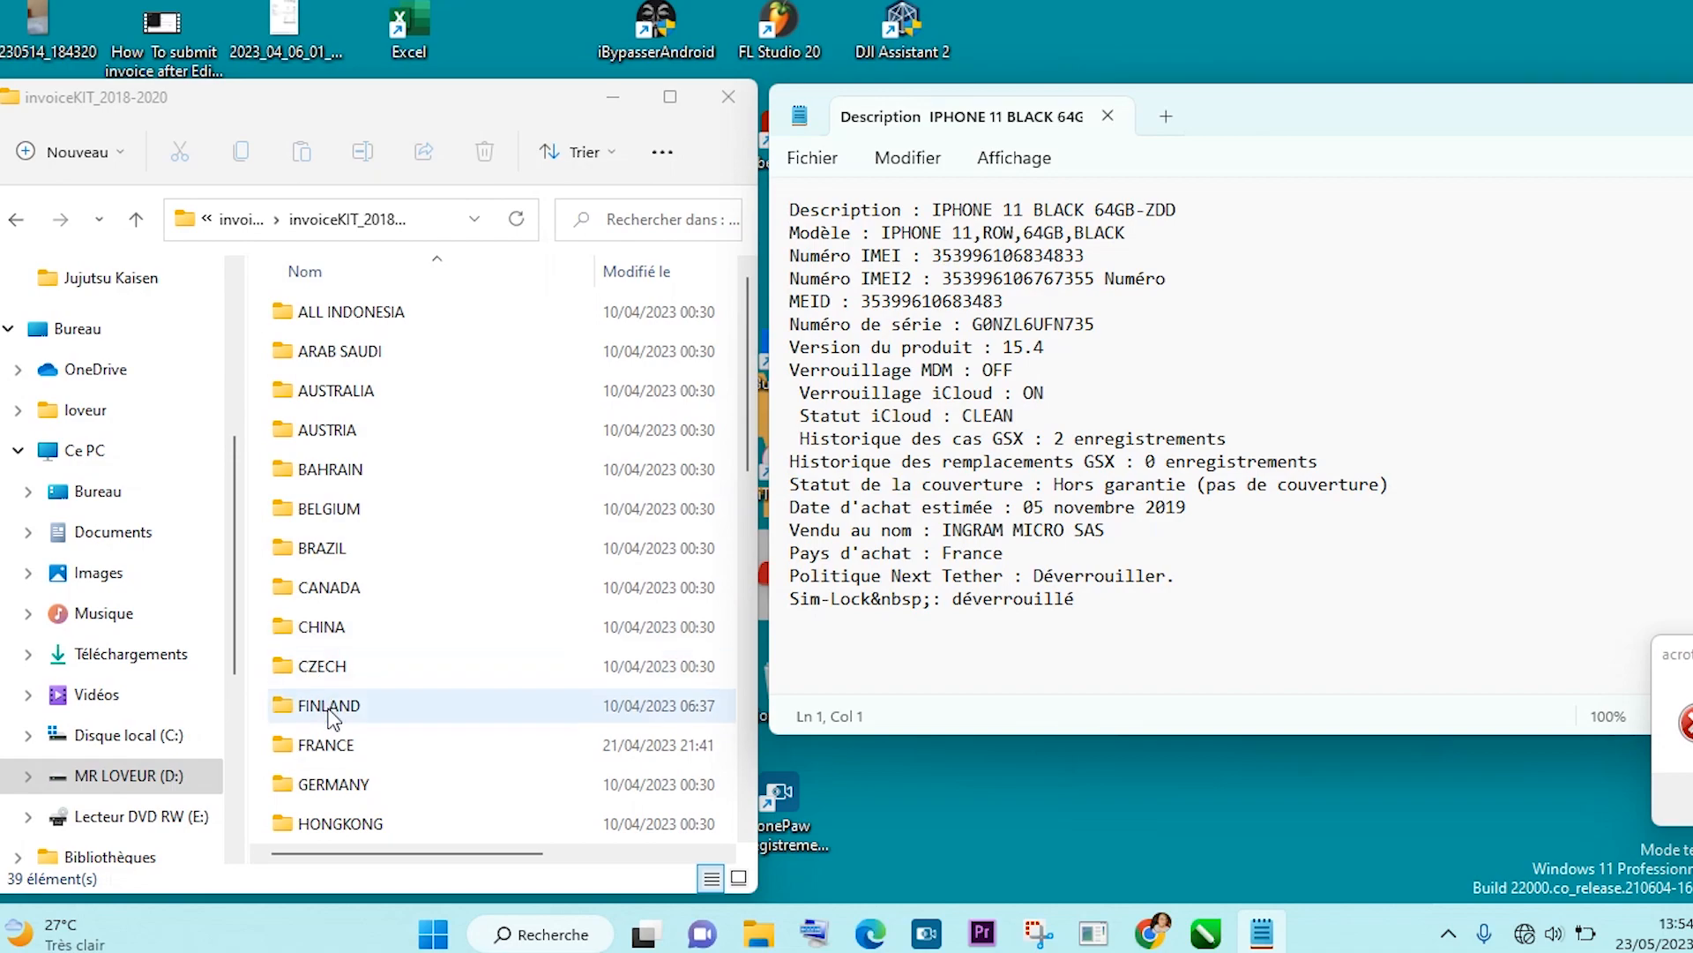
double_click(342, 749)
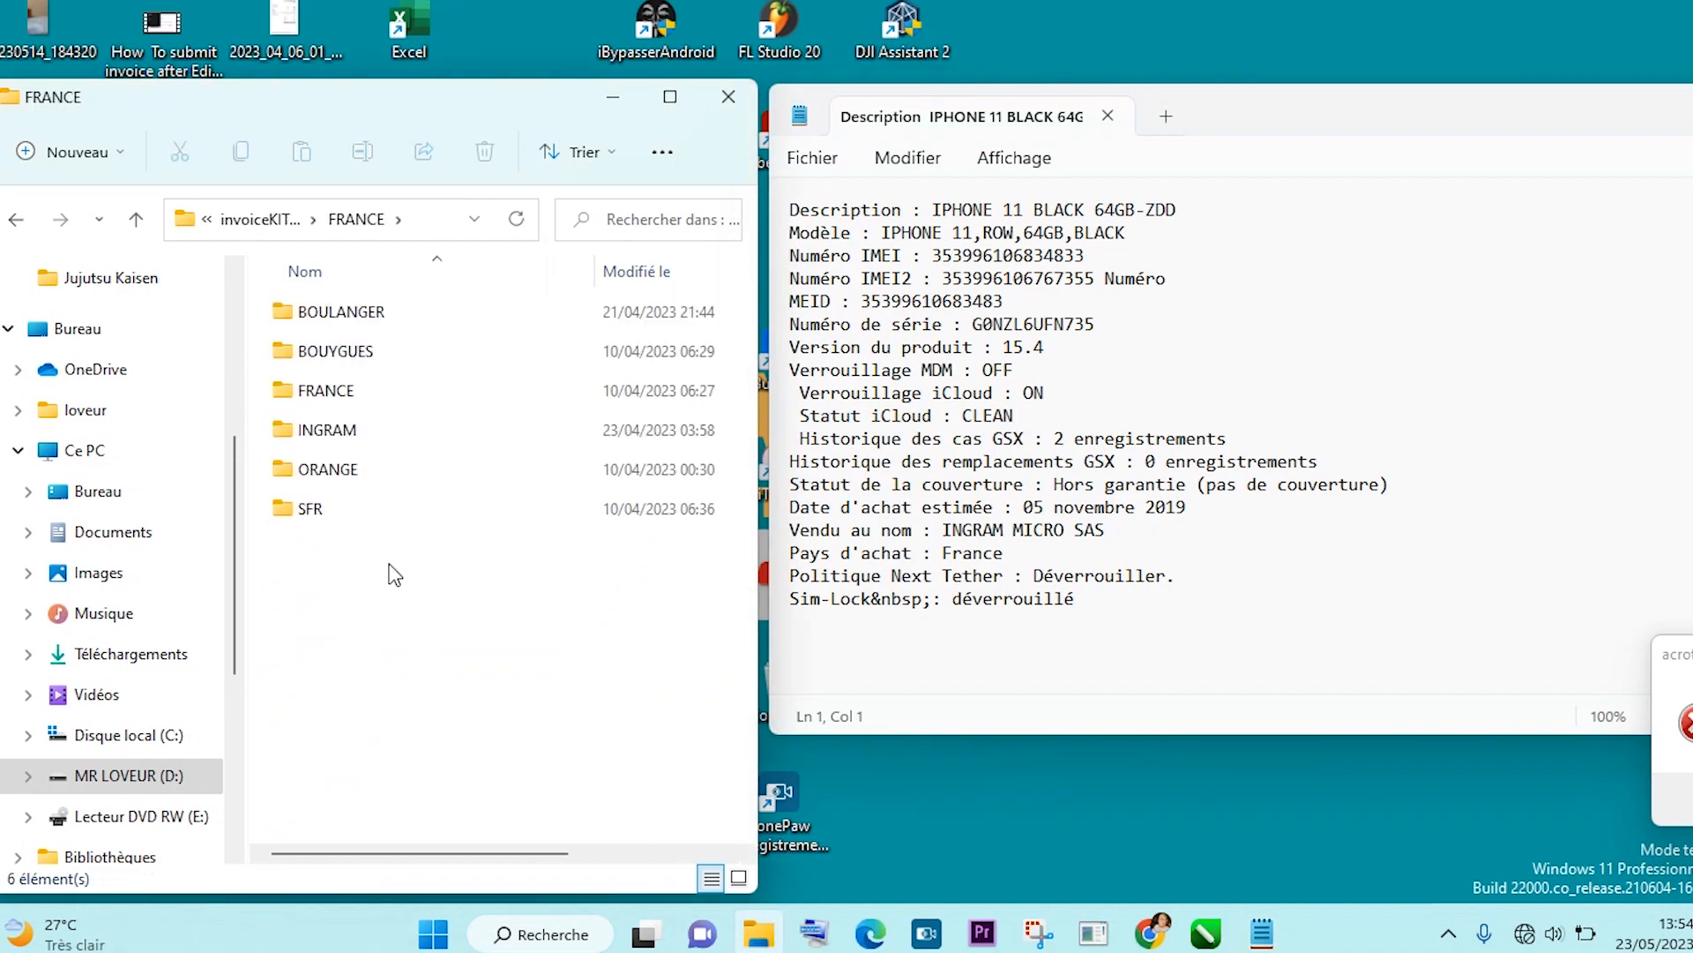
double_click(322, 431)
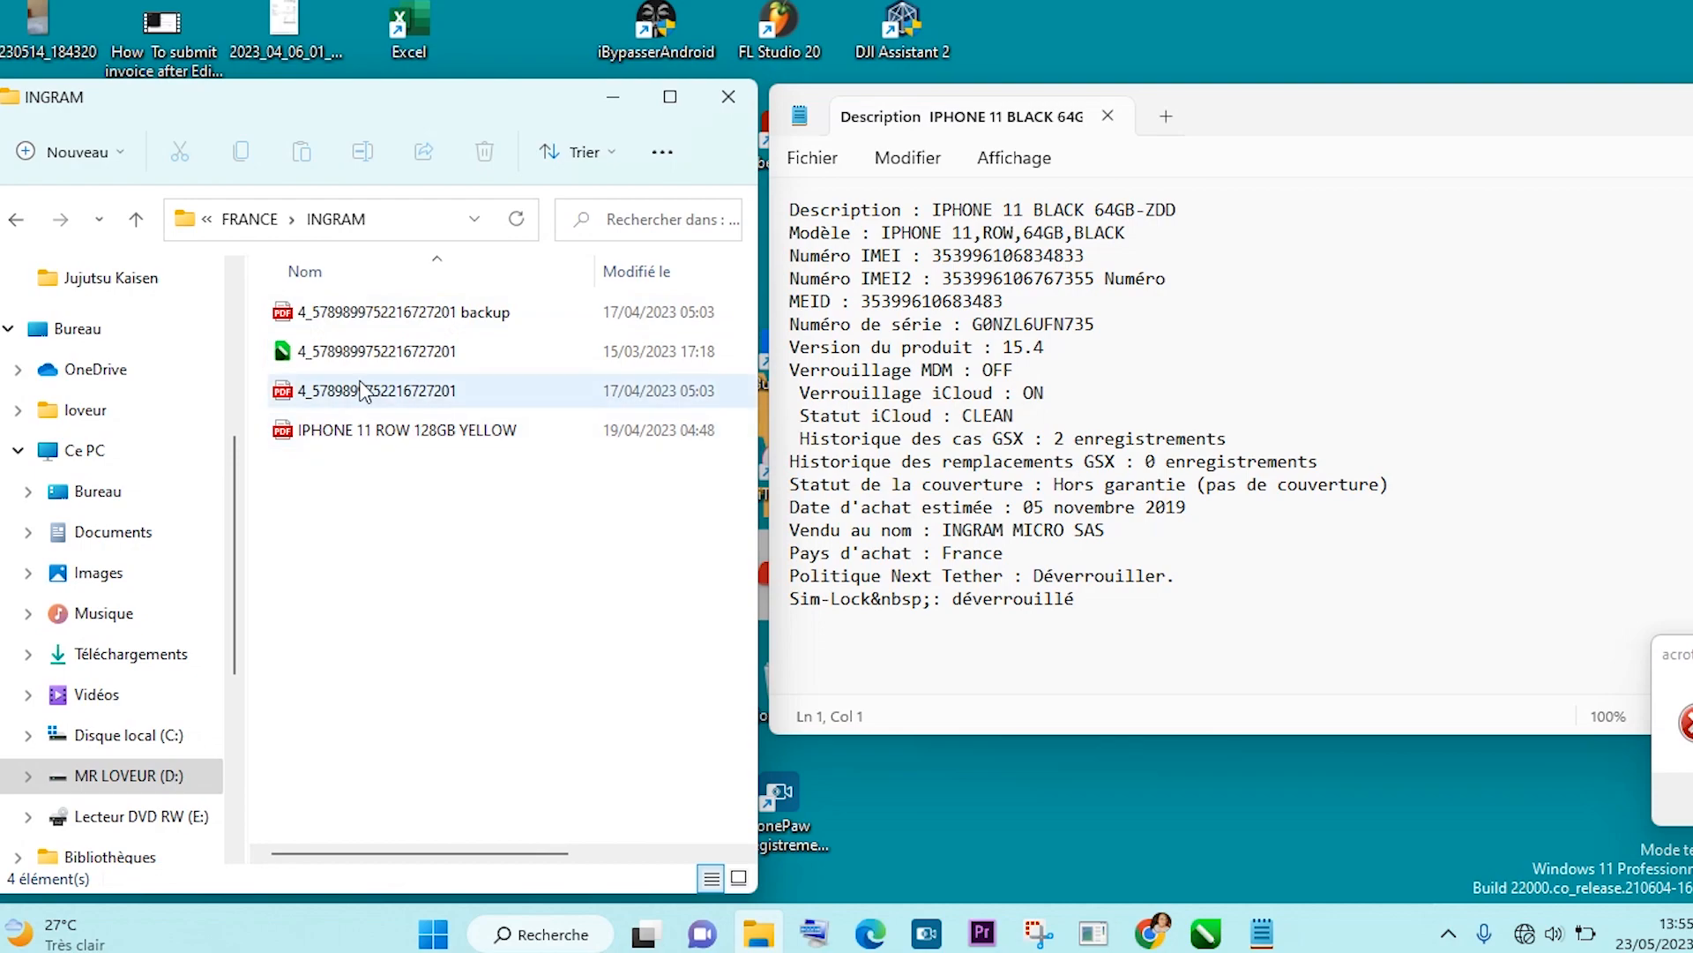
double_click(401, 432)
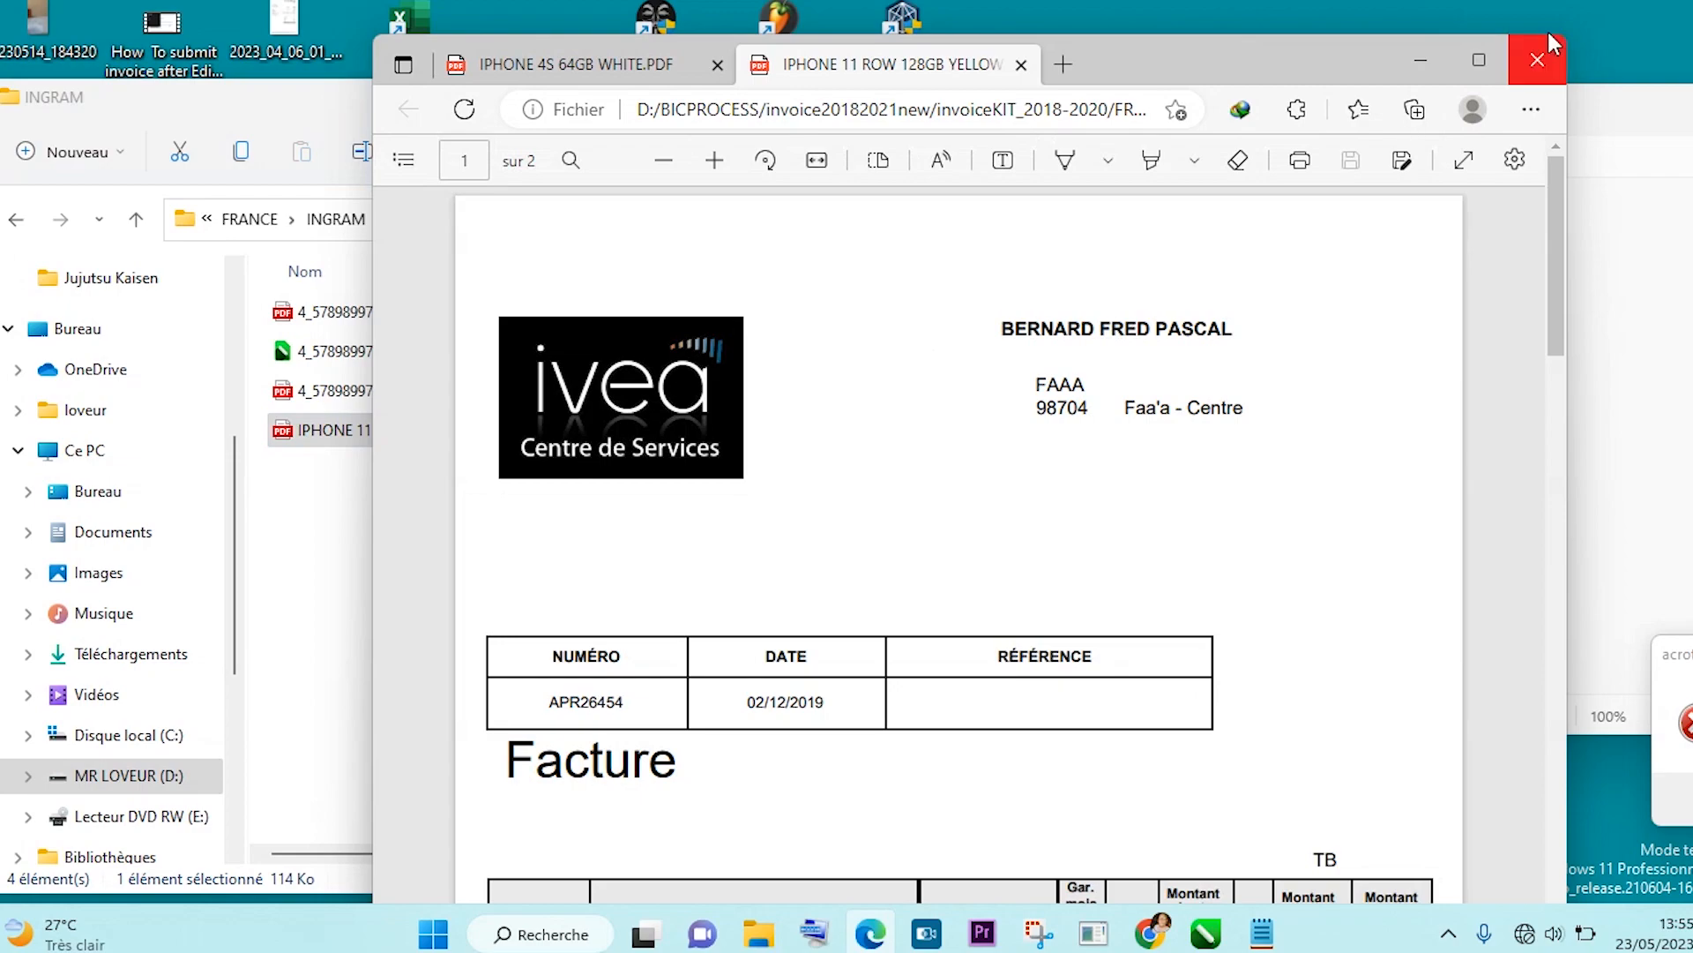
left_click(1534, 60)
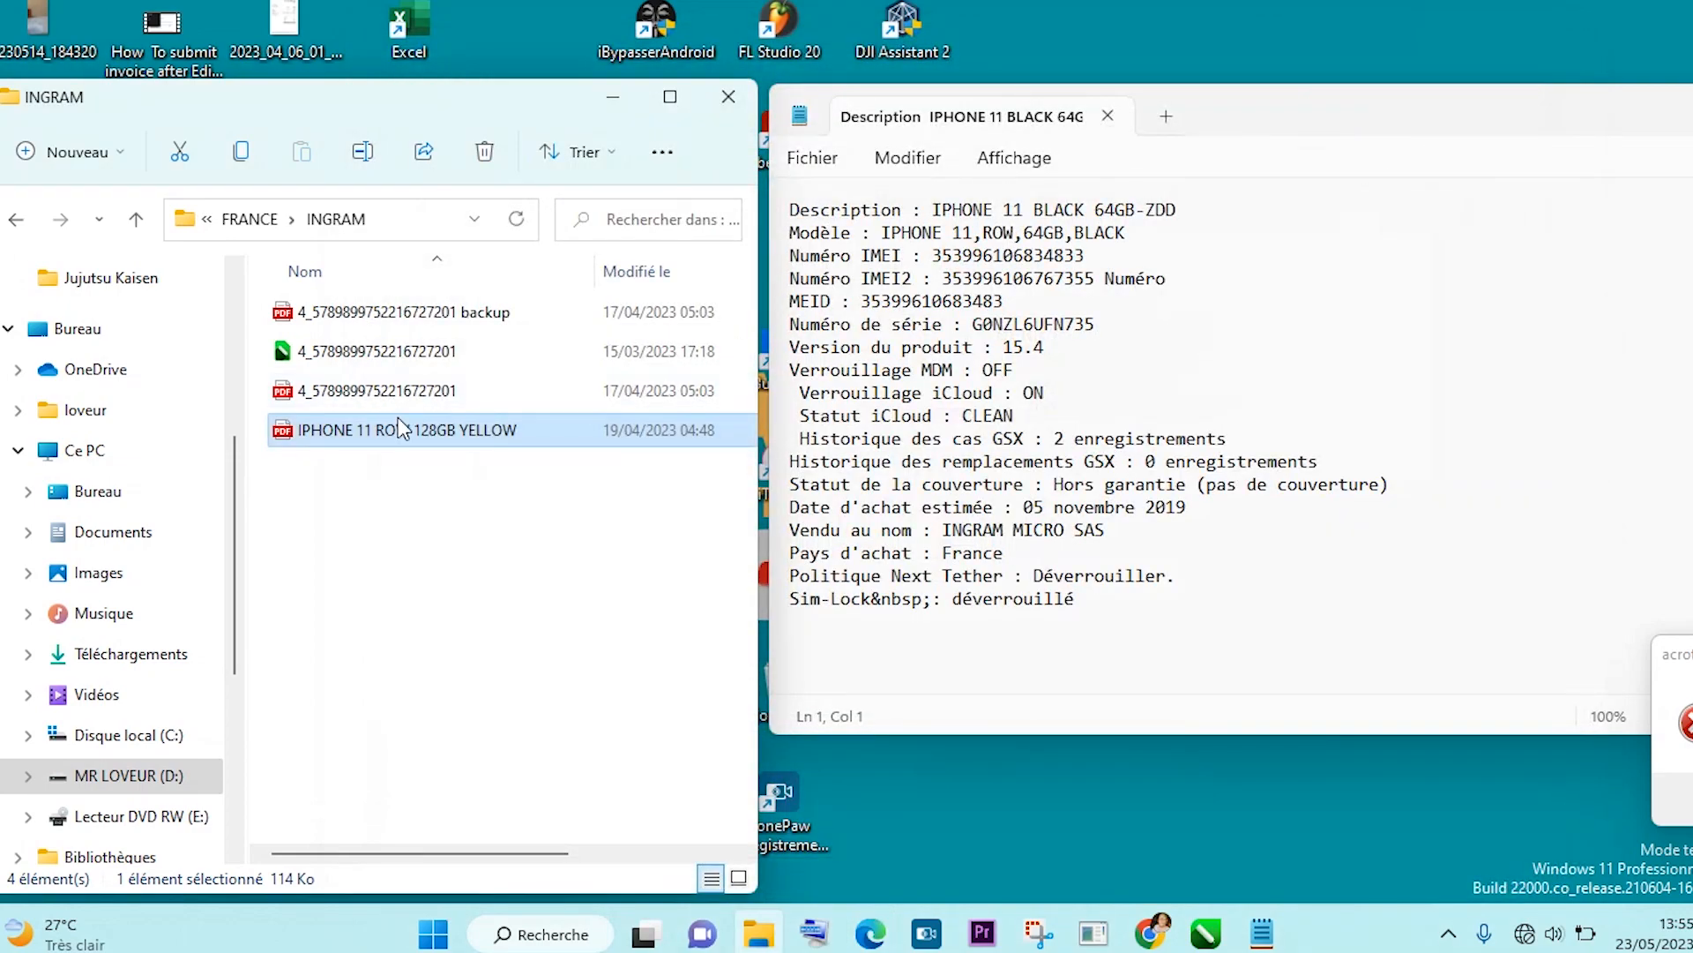
left_click(361, 314)
double_click(362, 314)
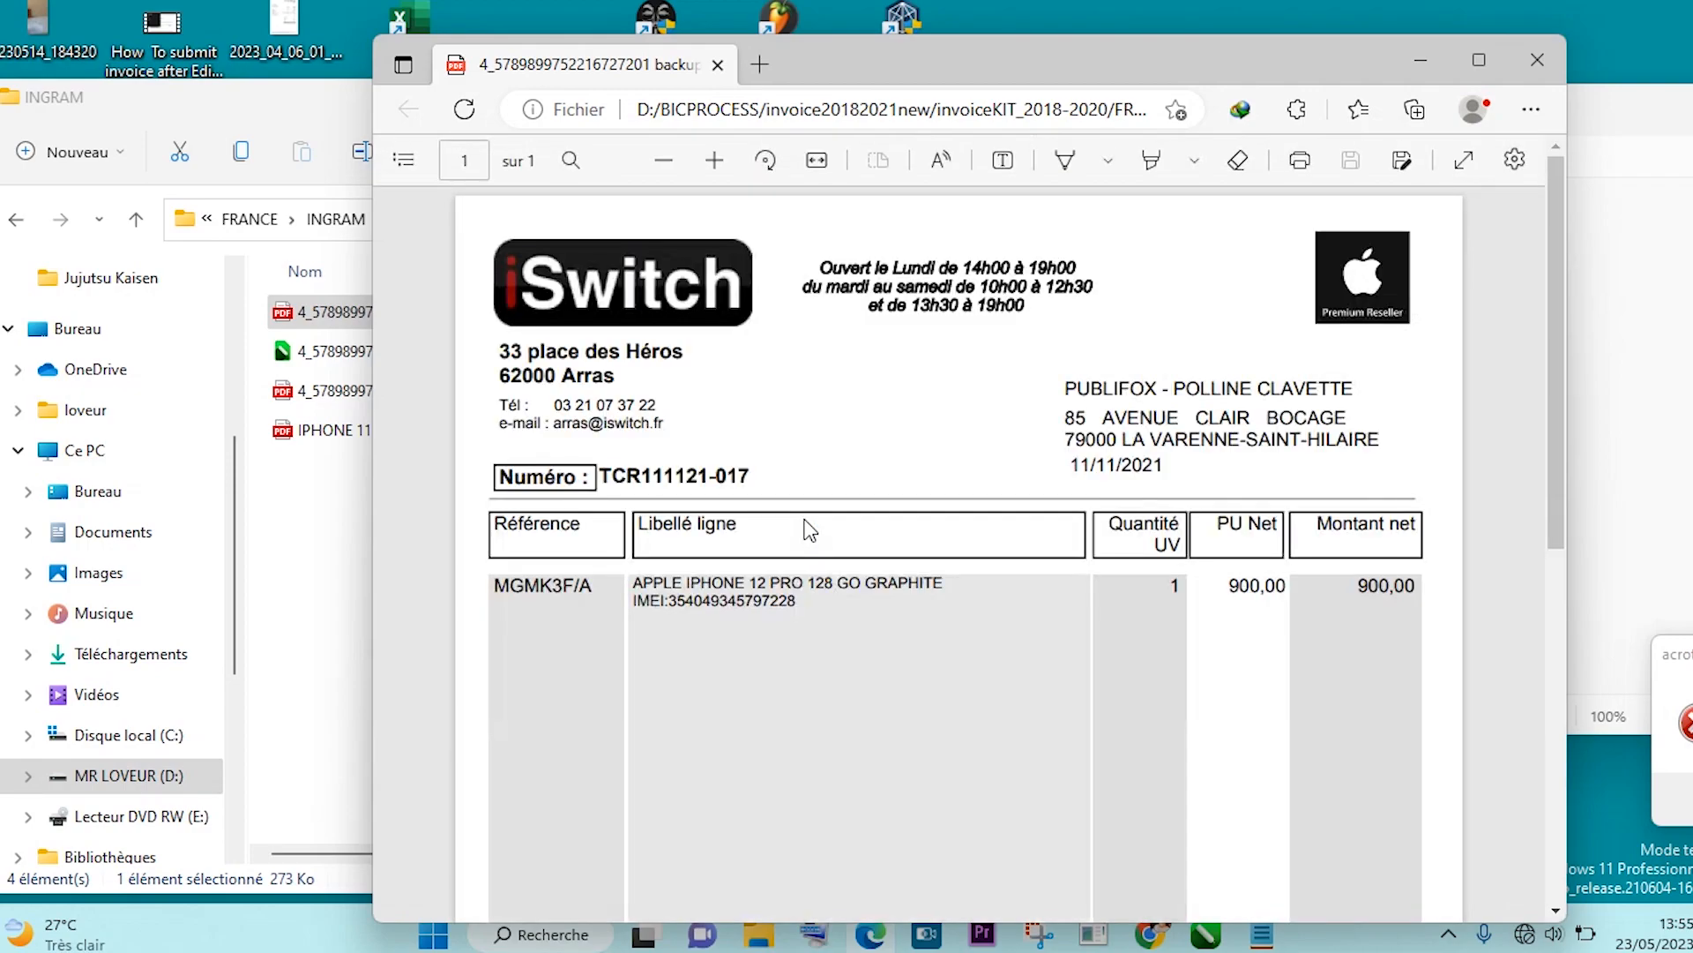
scroll(810, 529, "down", 10)
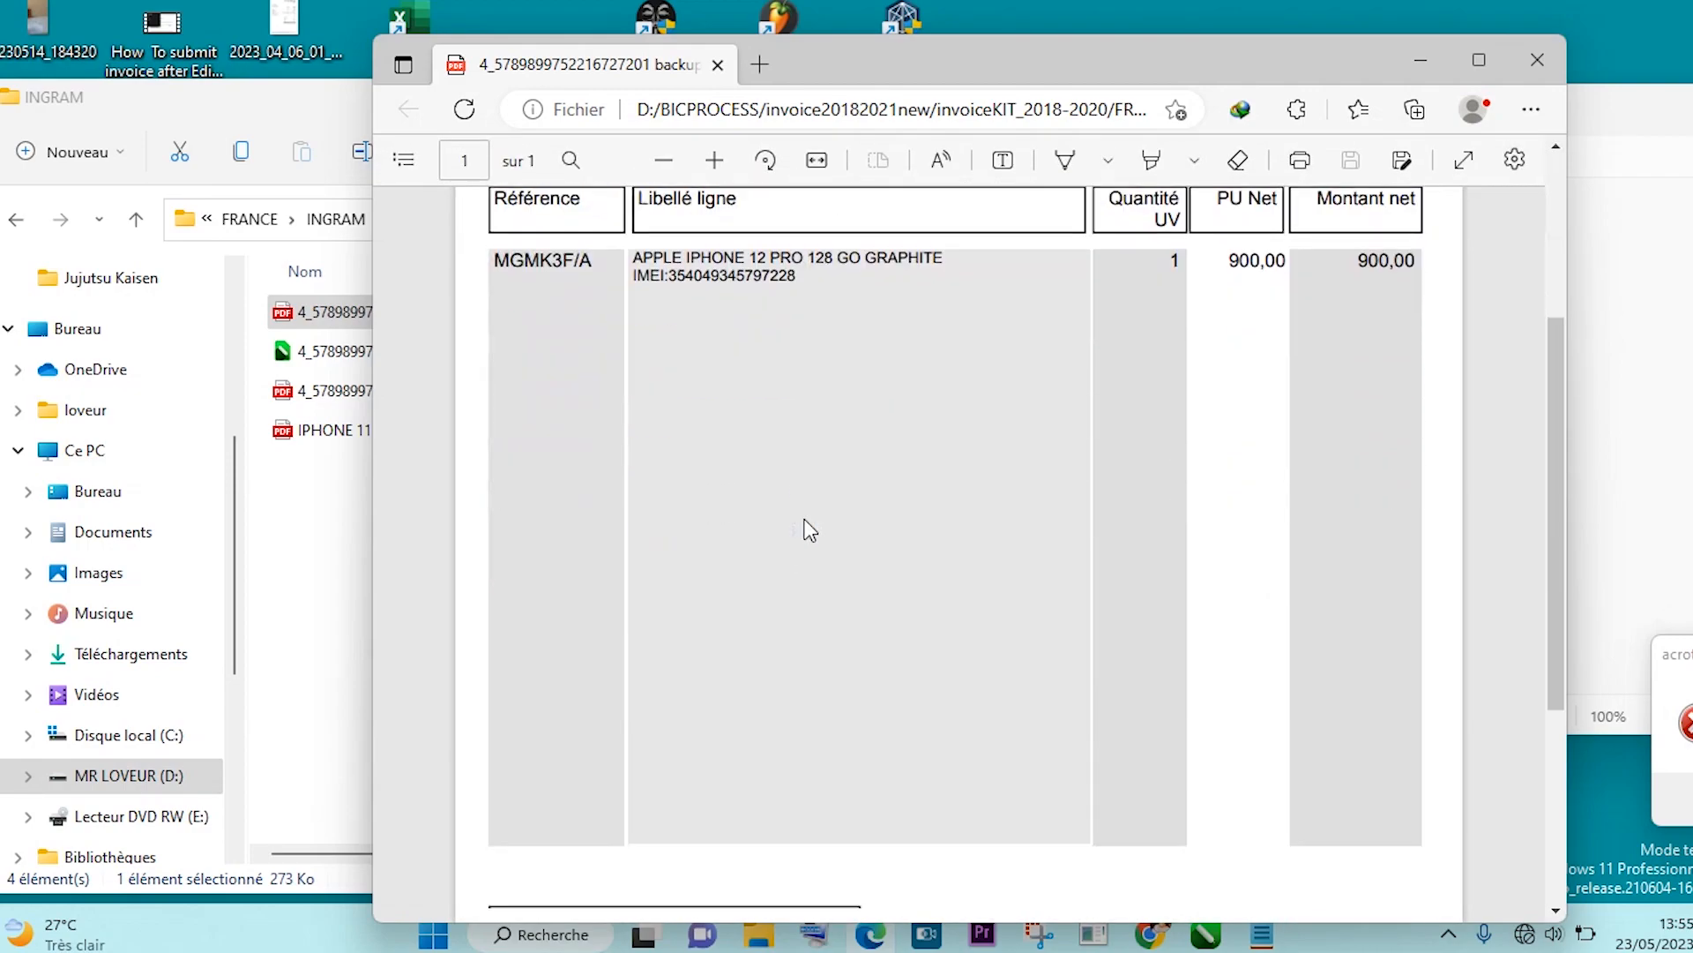
scroll(811, 525, "up", 10)
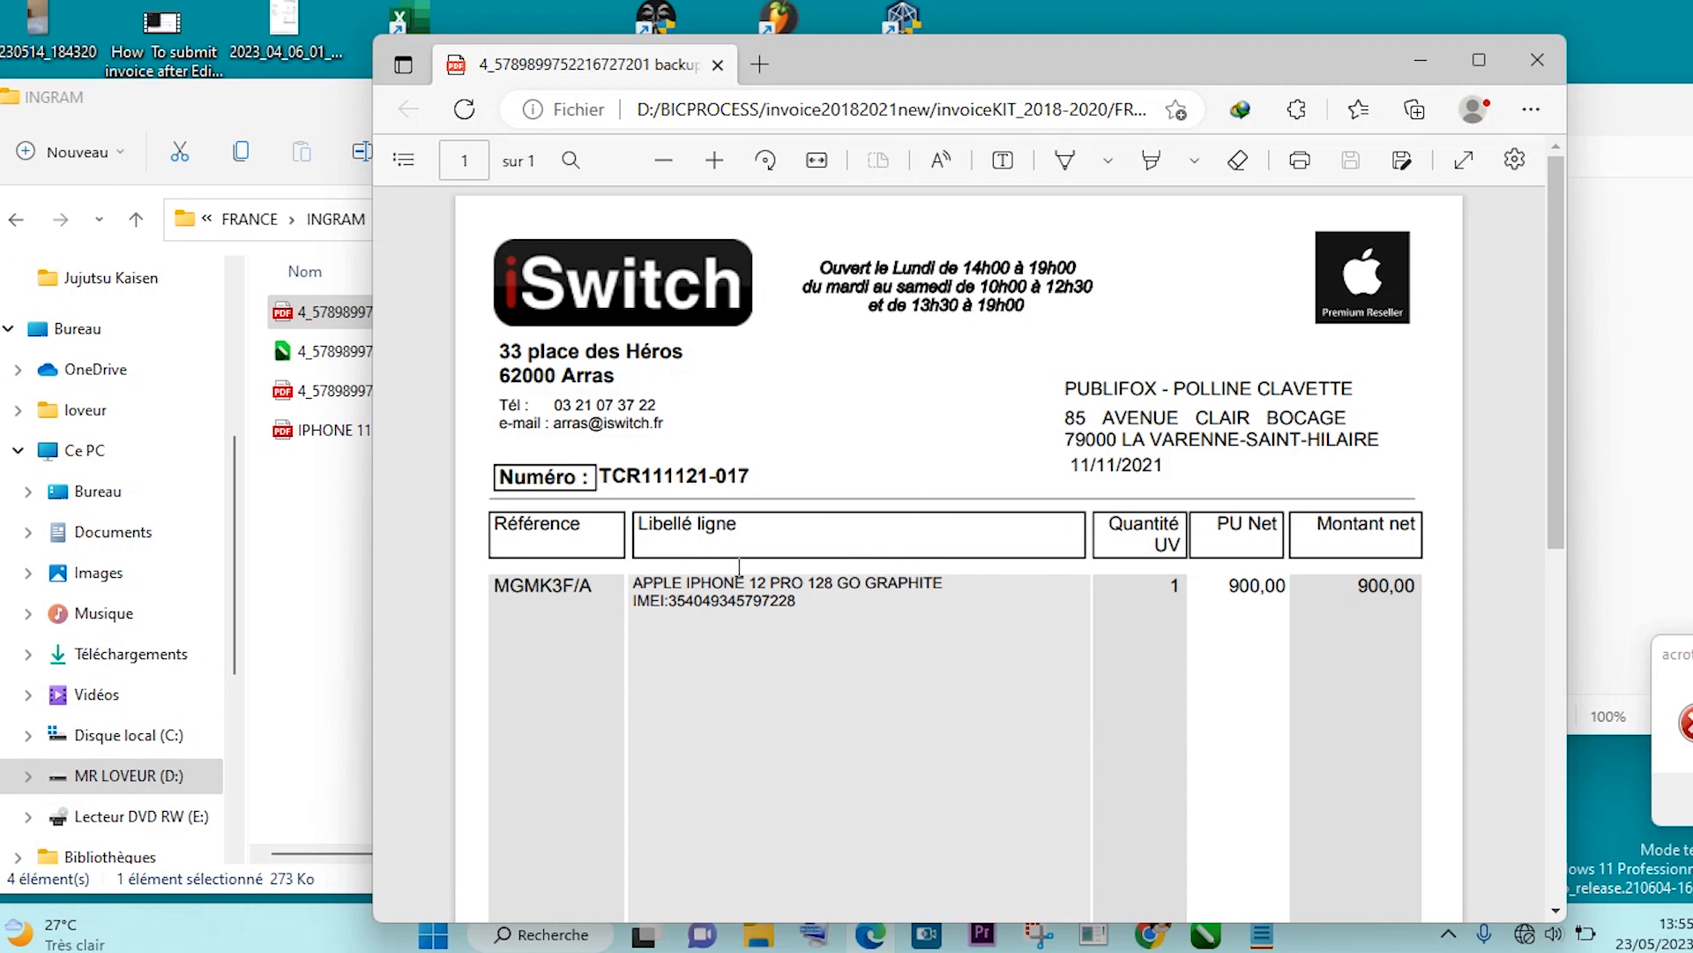
left_click(1422, 61)
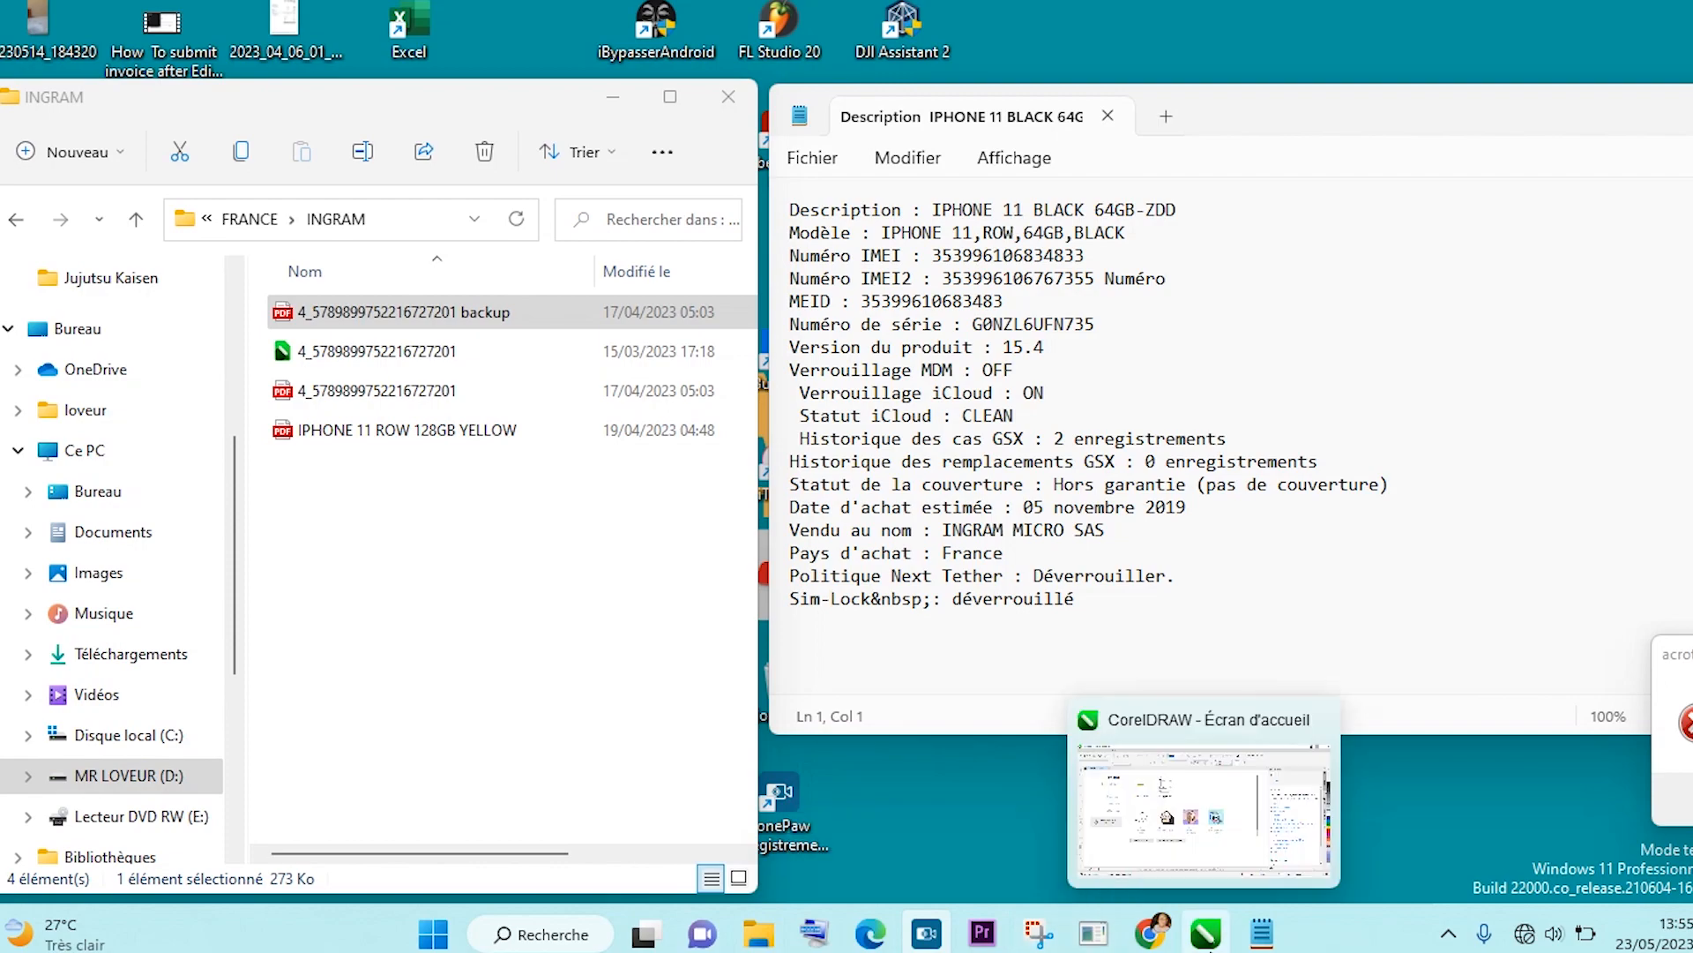
left_click(1205, 935)
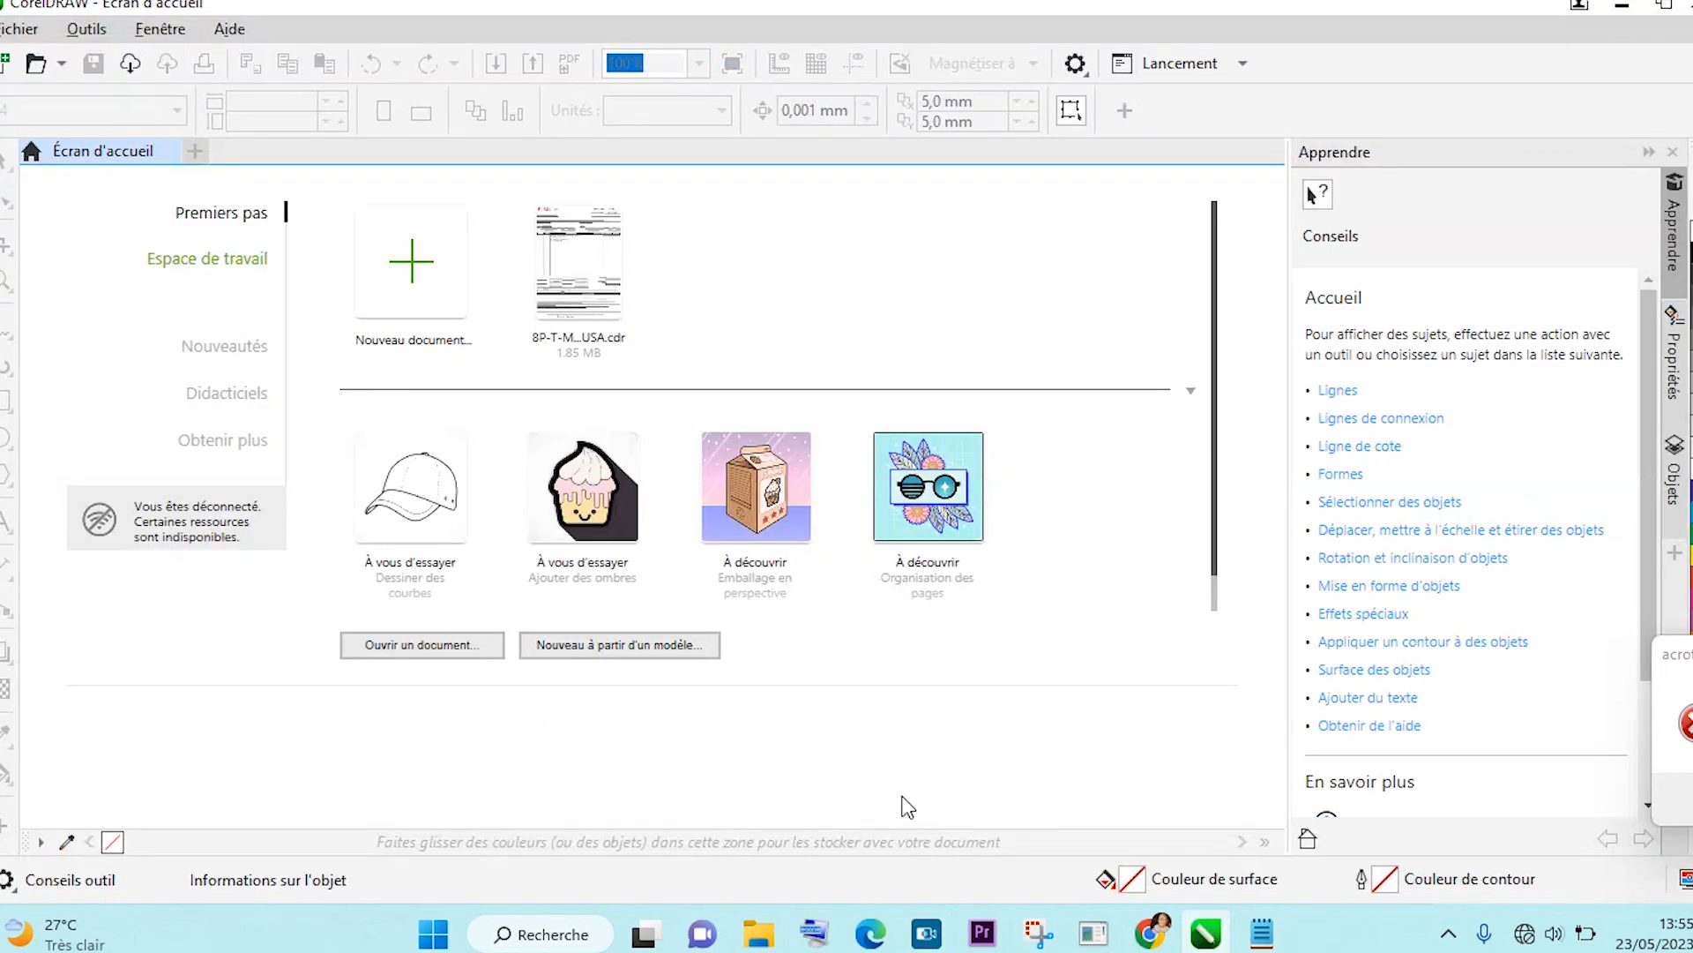
left_click(761, 935)
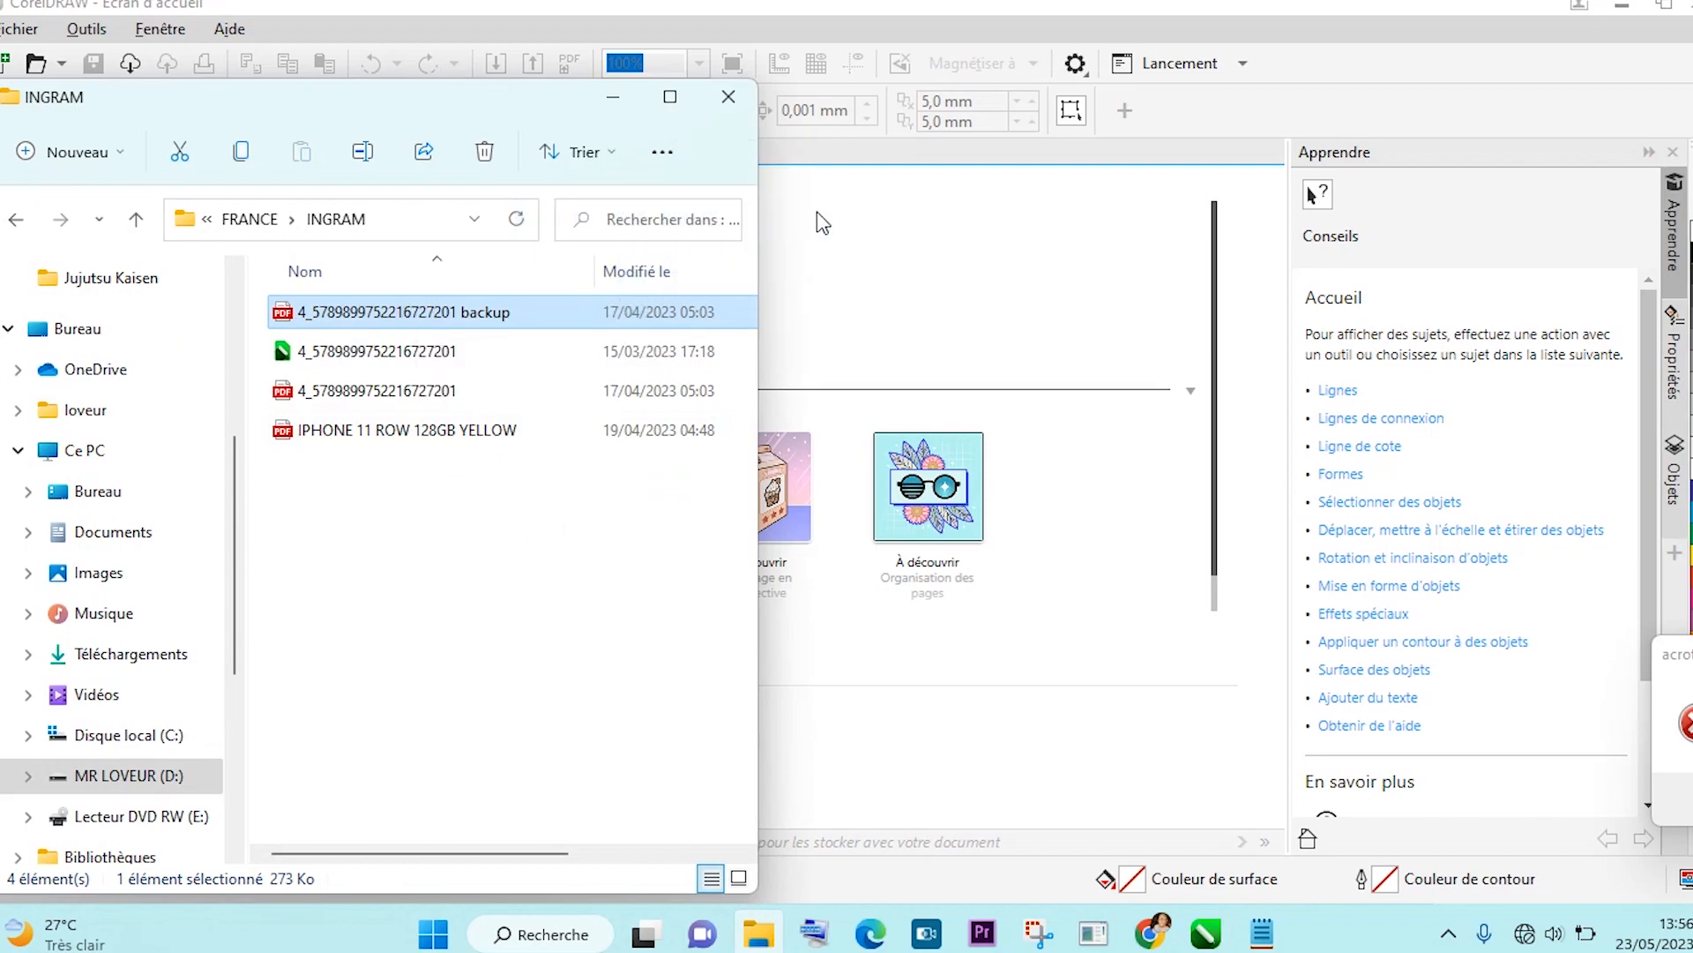
left_click_drag(847, 163, 1272, 137)
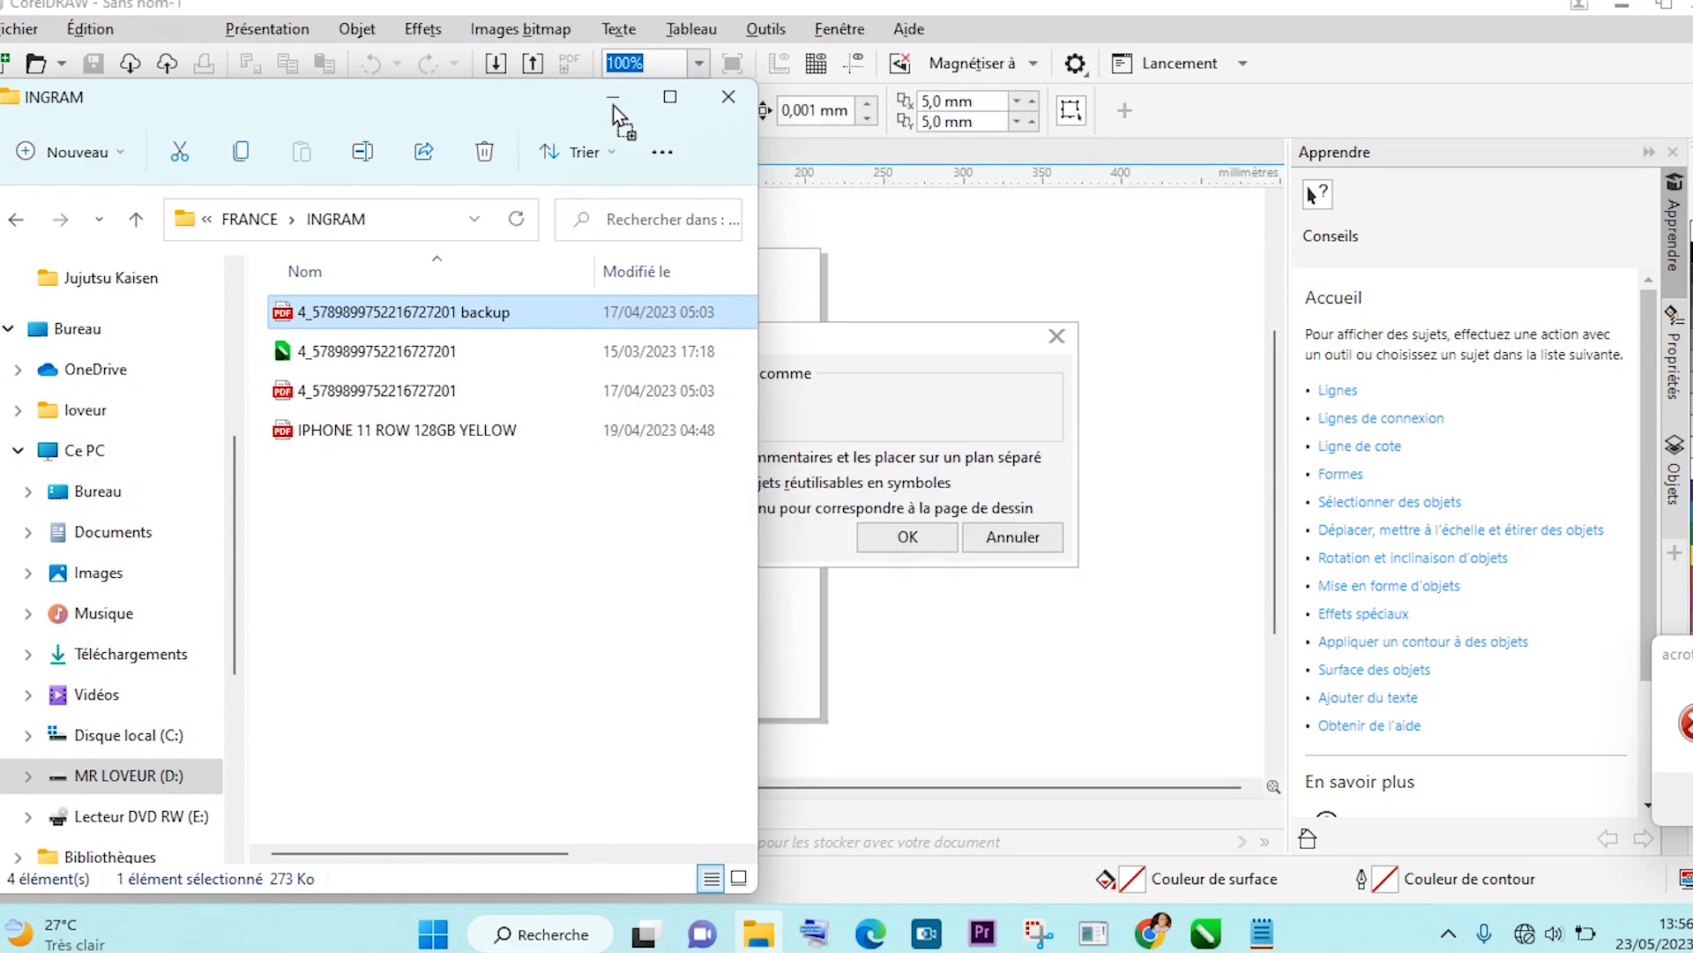
left_click(865, 352)
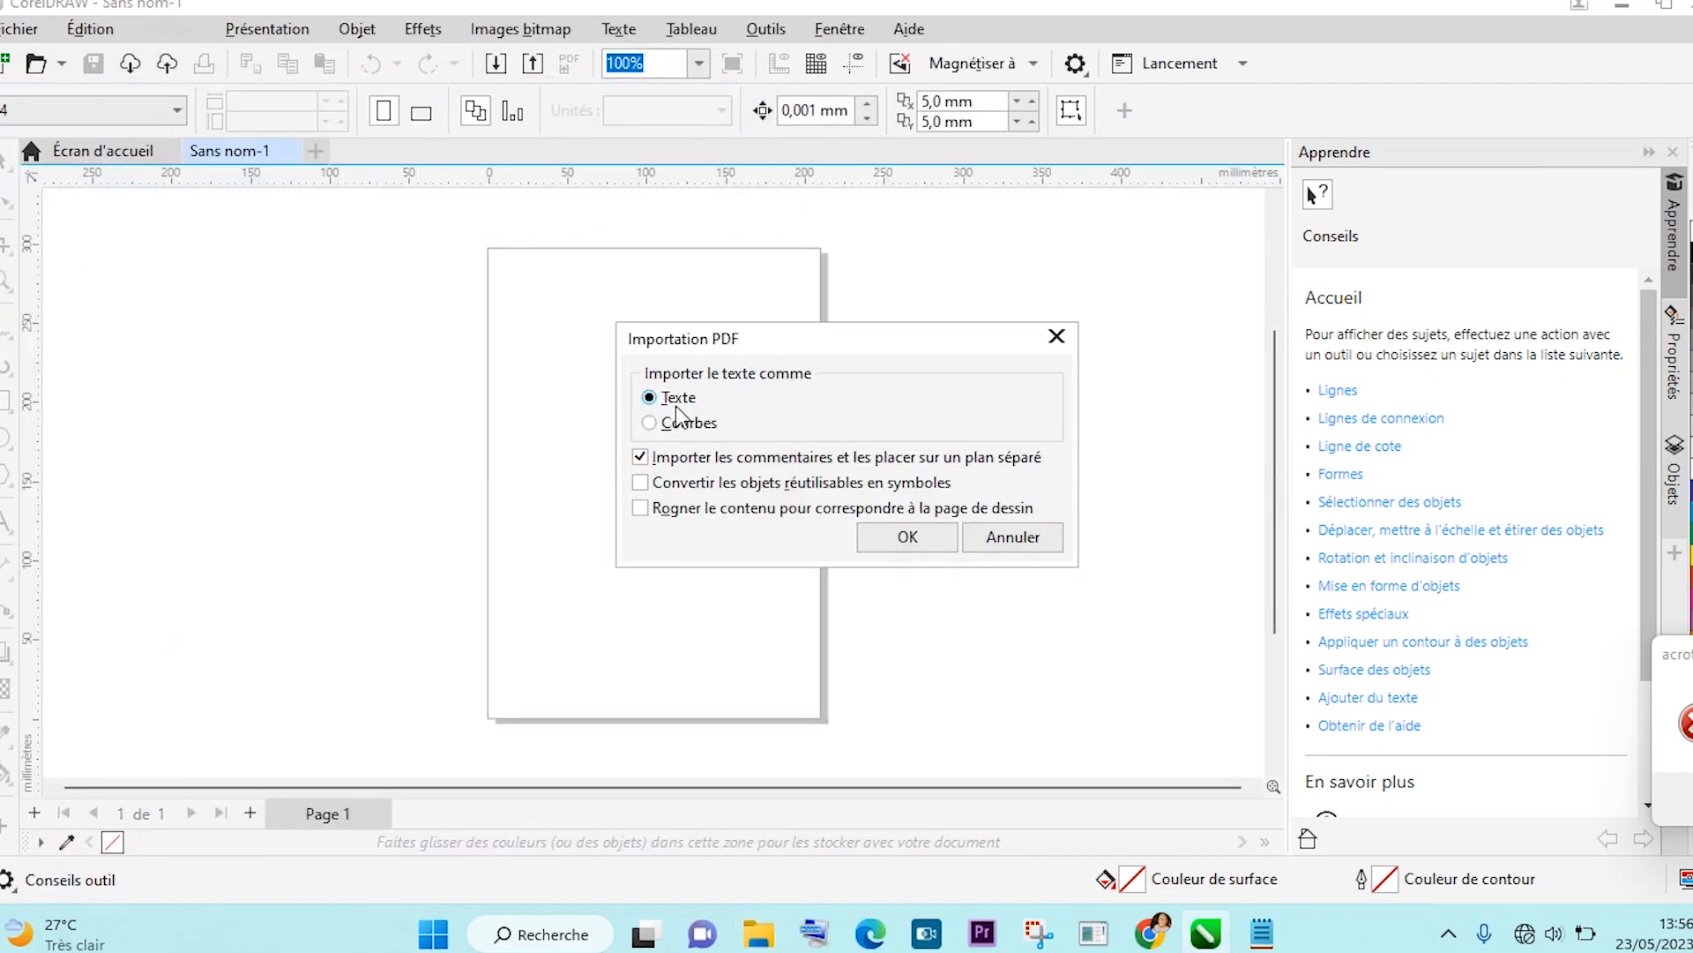
left_click(909, 534)
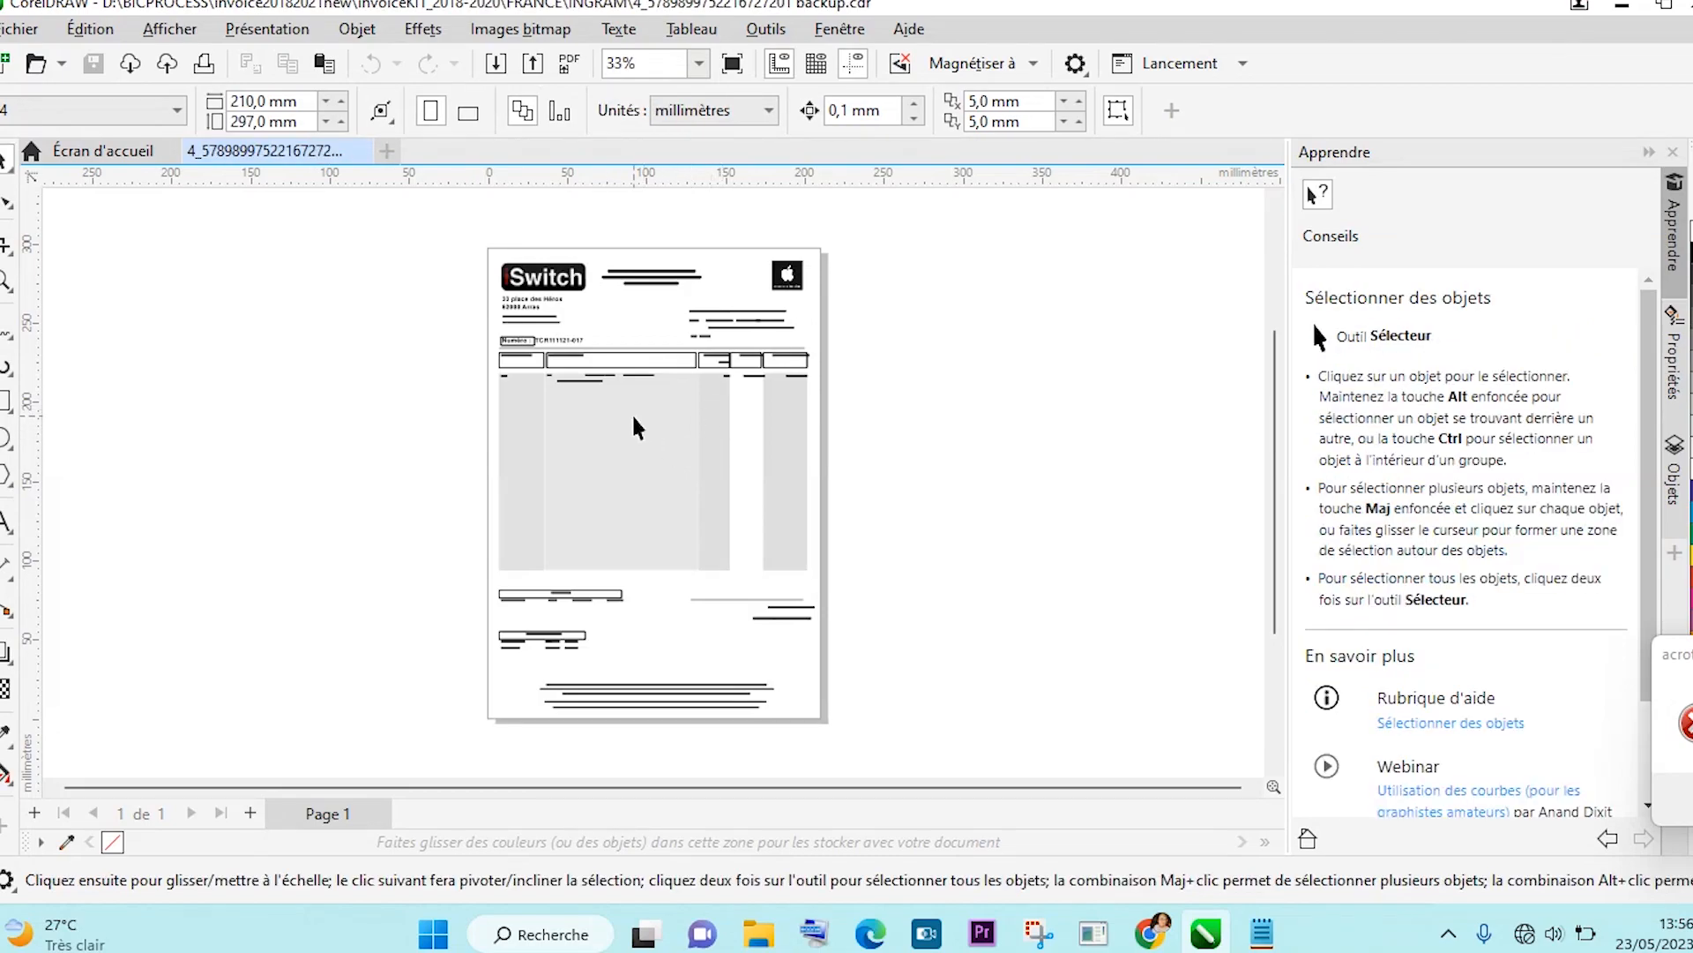
Examine the imported invoice's header, customer block, date and item lines for characters missing compared with the original PDF.
scroll(631, 413, "up", 1)
scroll(628, 414, "up", 1)
scroll(631, 429, "up", 2)
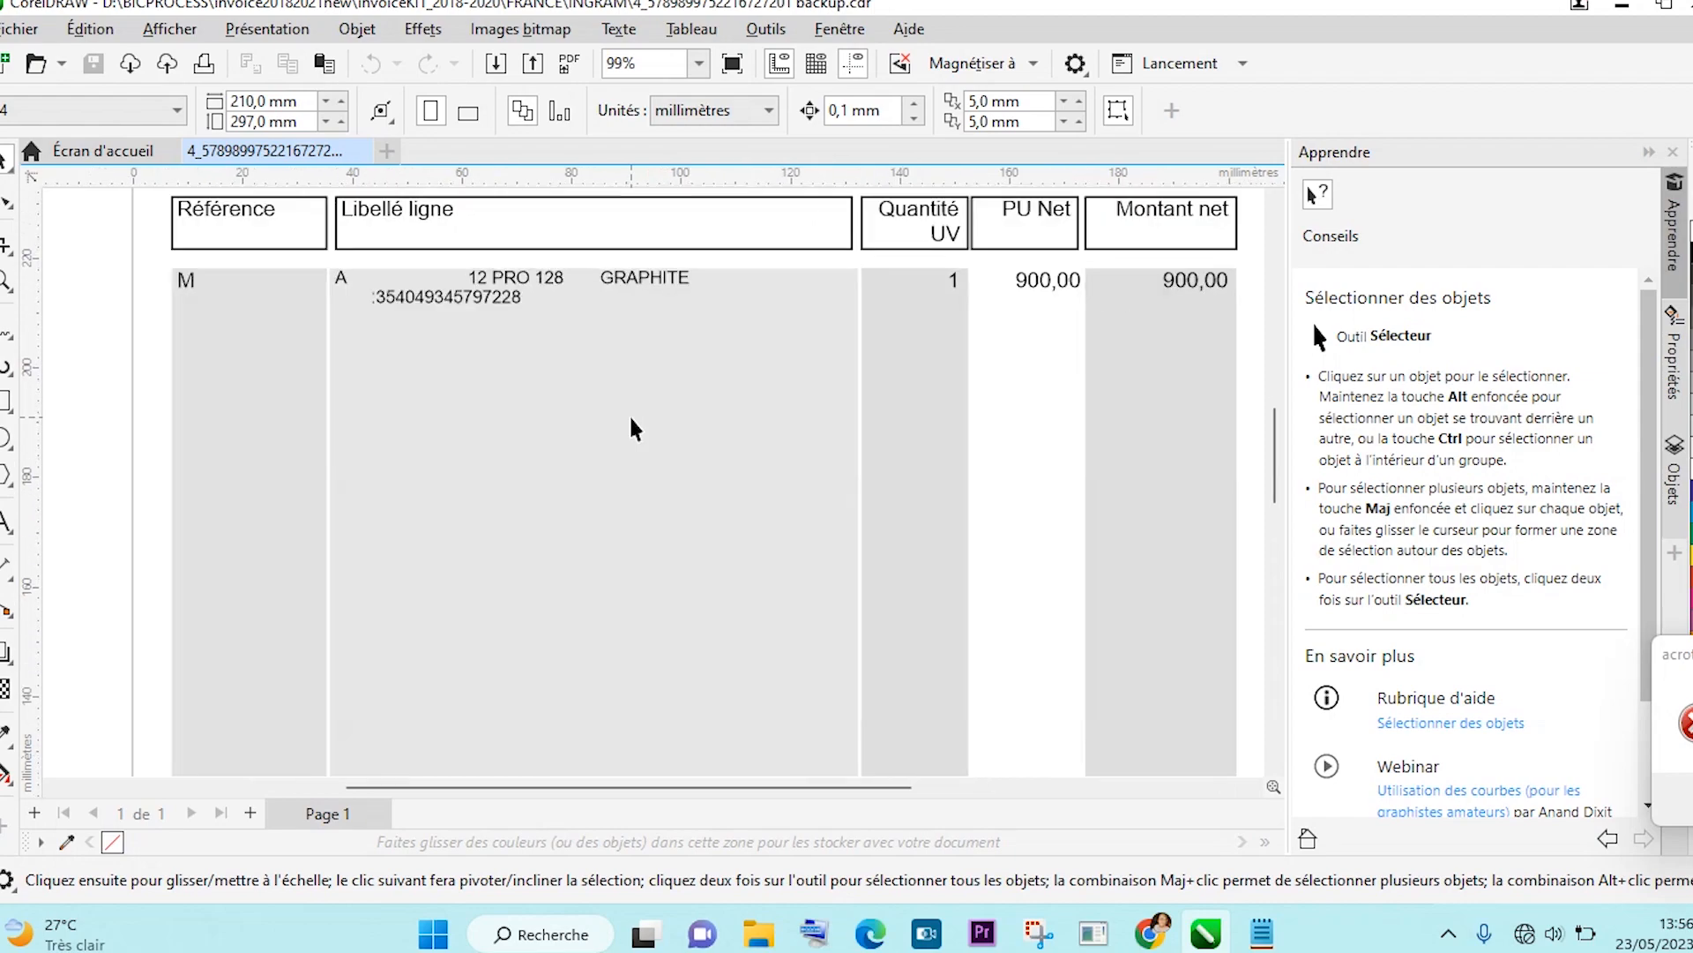
scroll(632, 428, "down", 1)
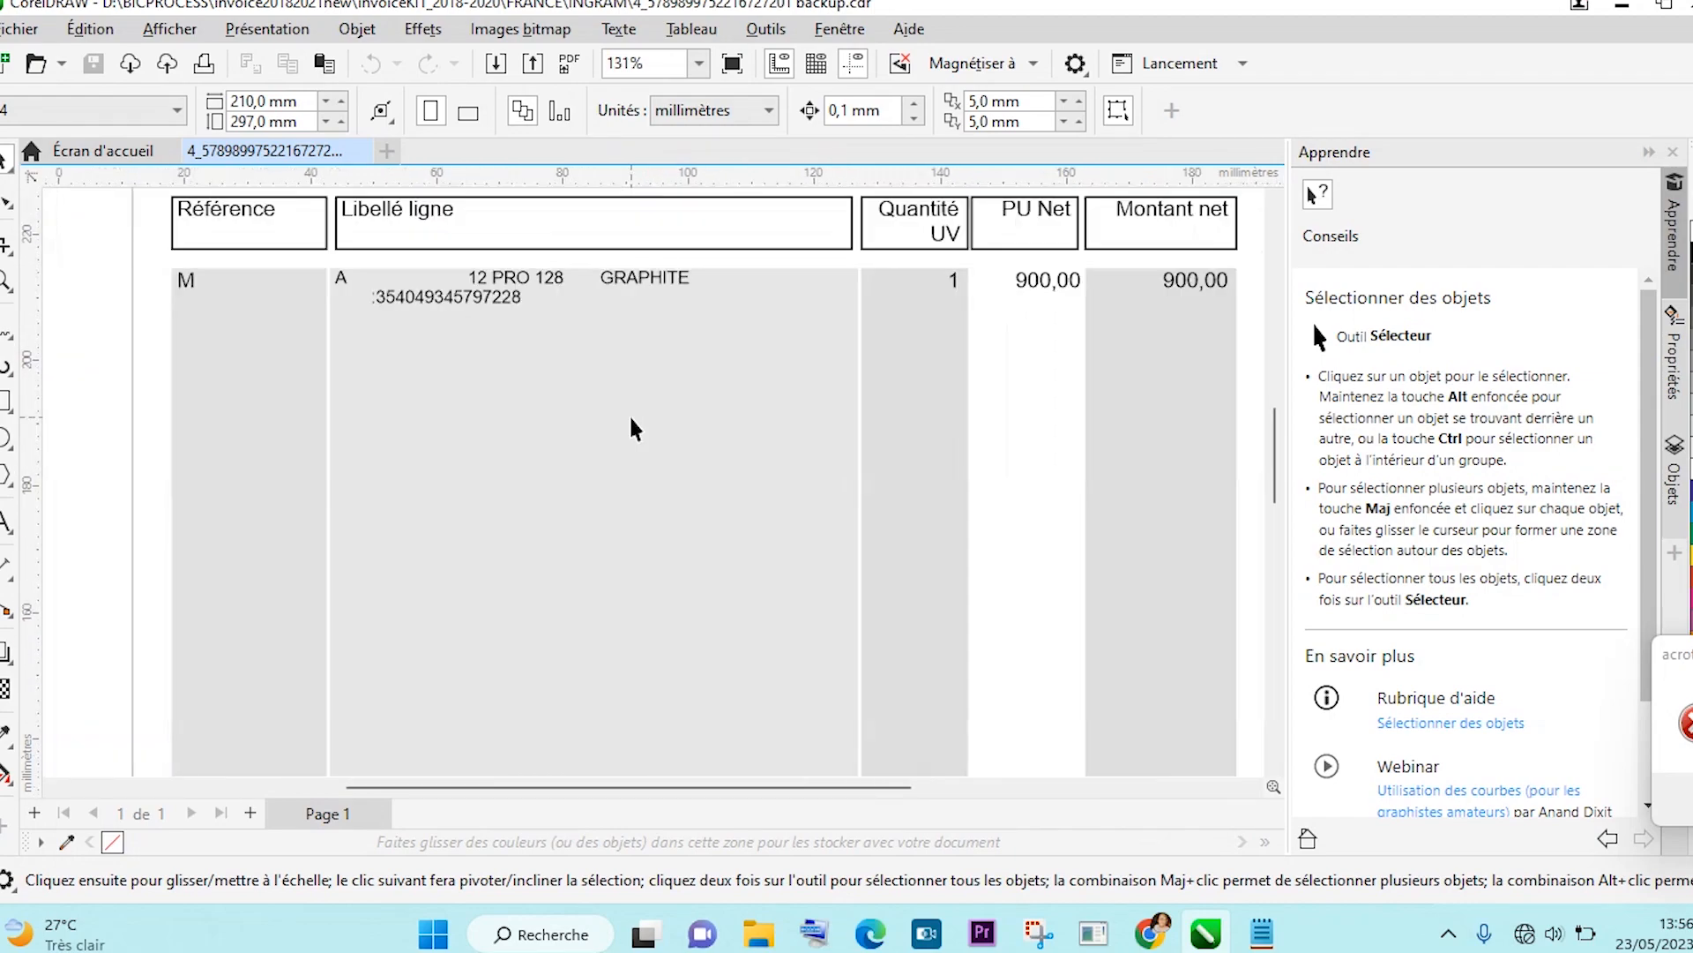
scroll(631, 429, "up", 2)
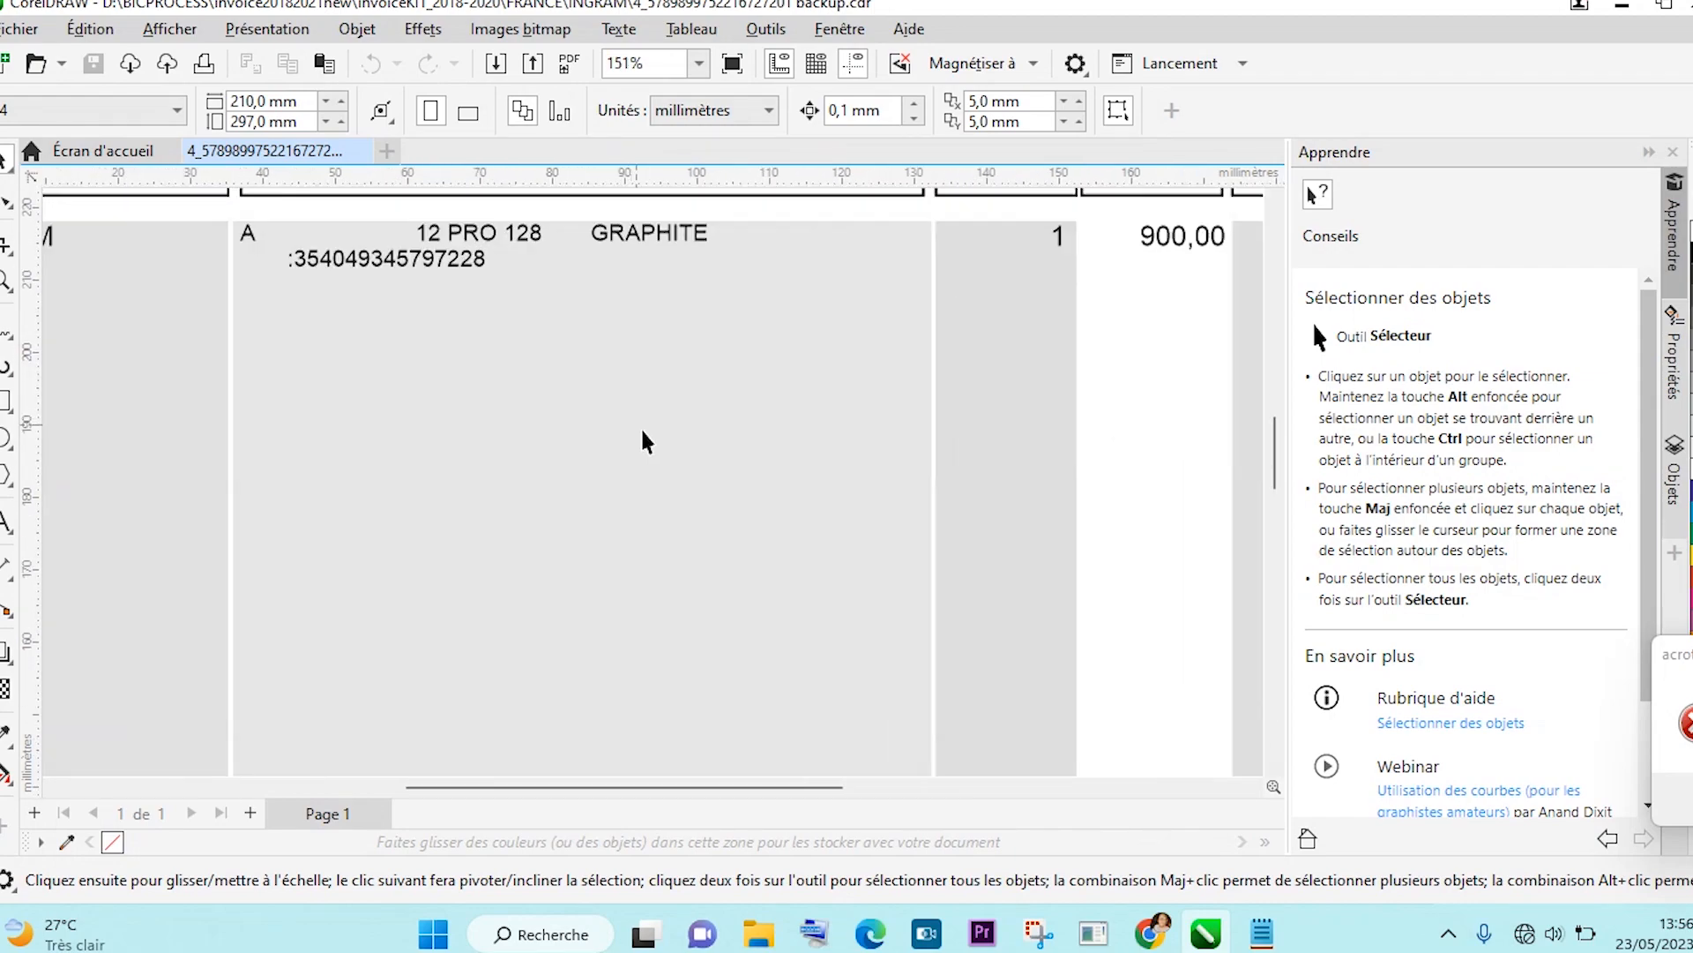
left_click_drag(1281, 477, 1281, 410)
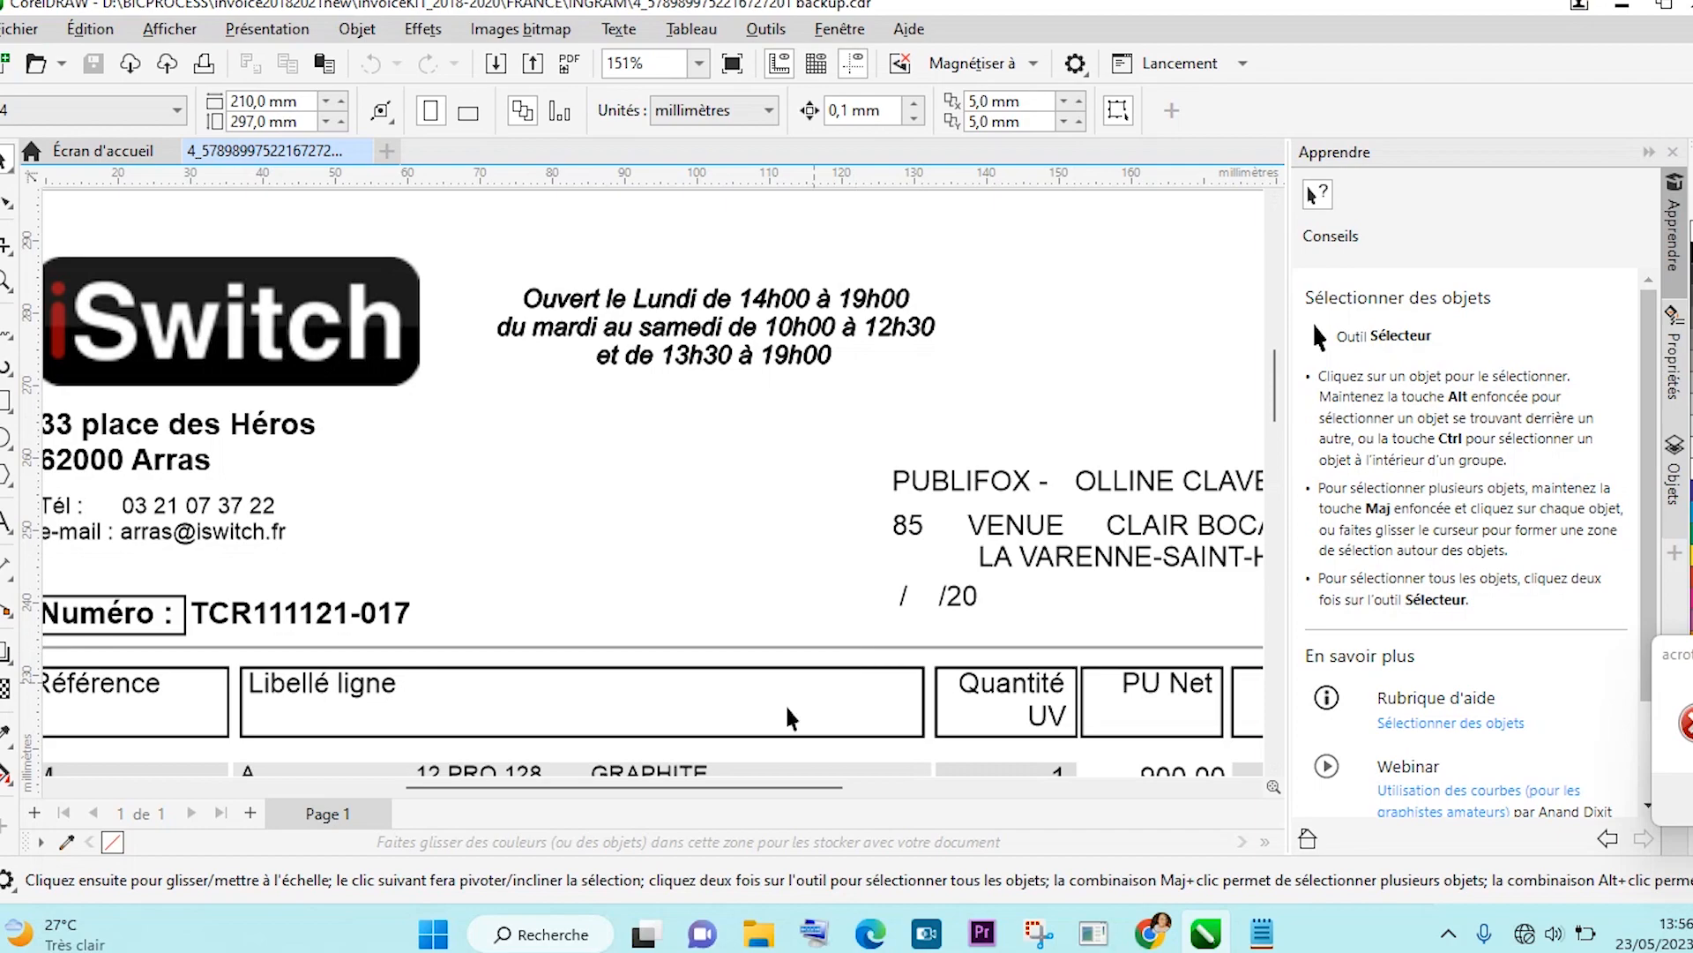
left_click_drag(724, 787, 677, 802)
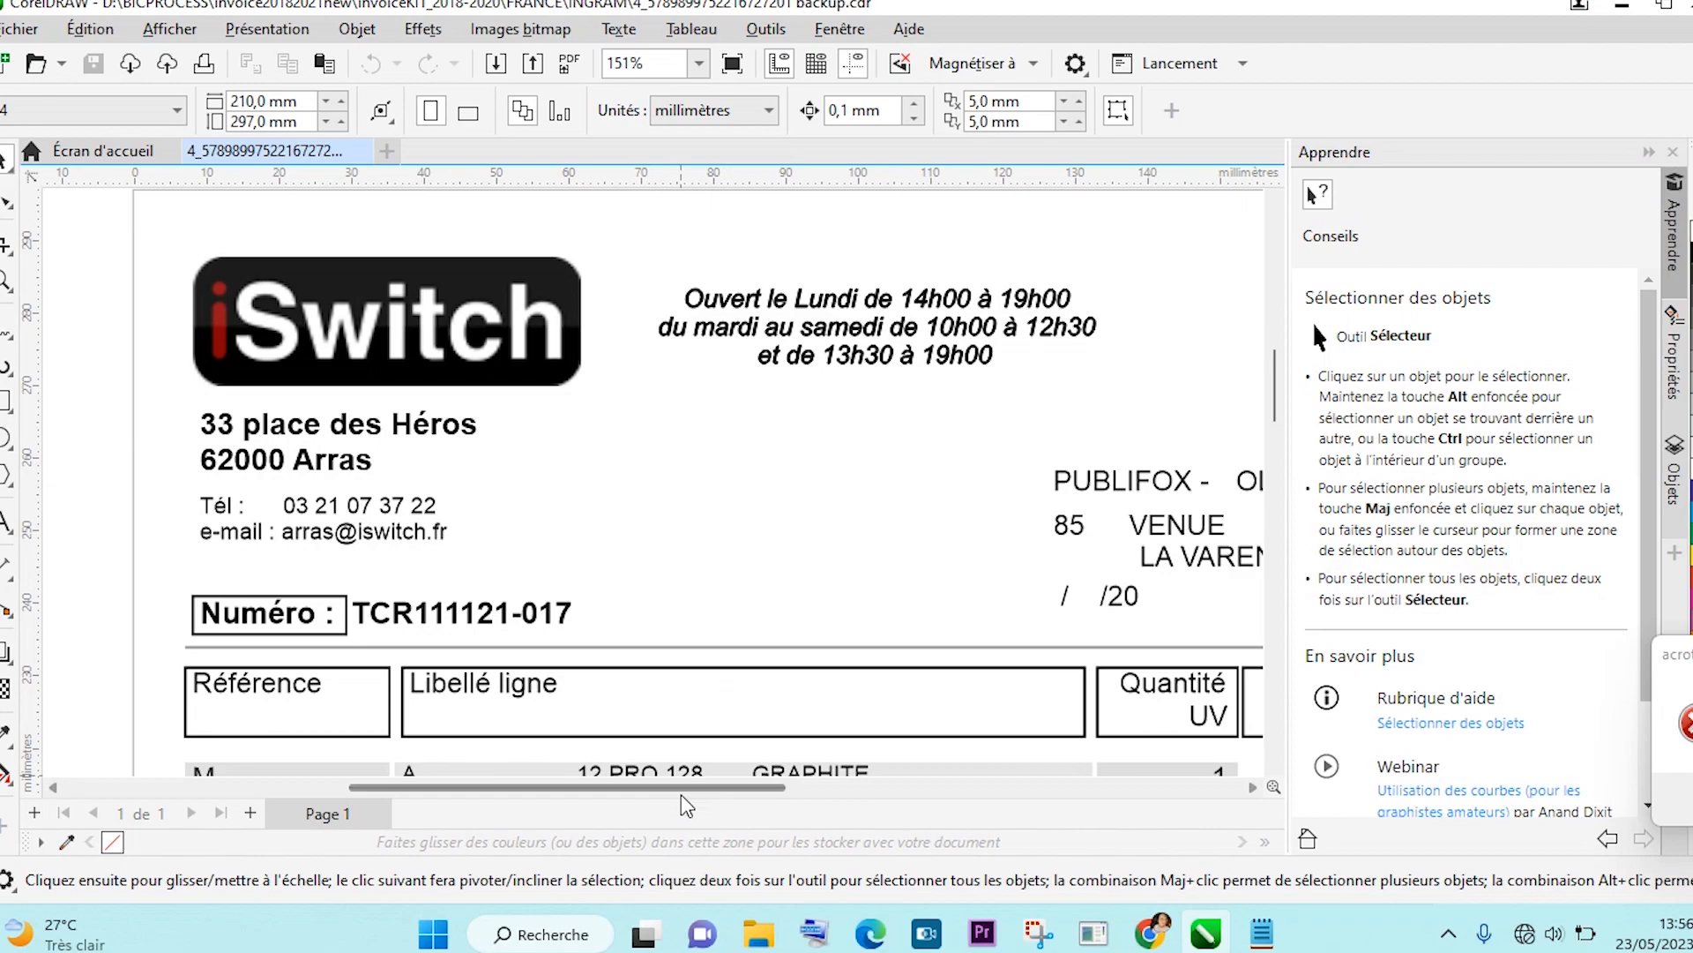
left_click_drag(672, 787, 803, 797)
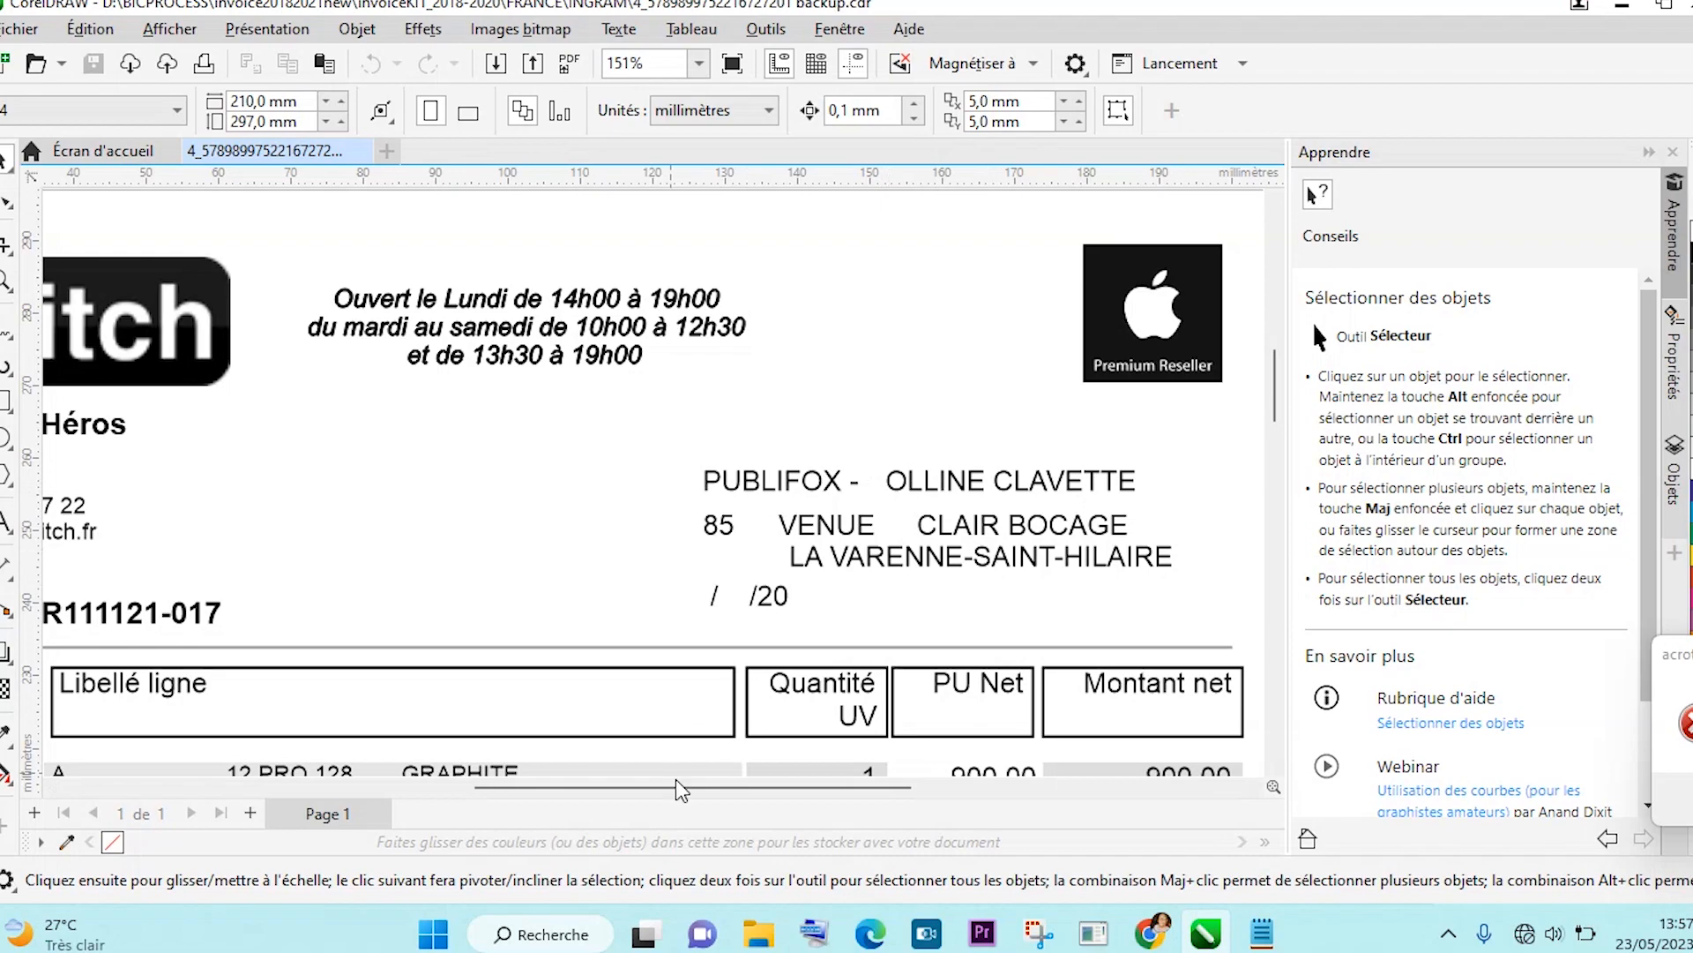
left_click_drag(715, 783, 598, 786)
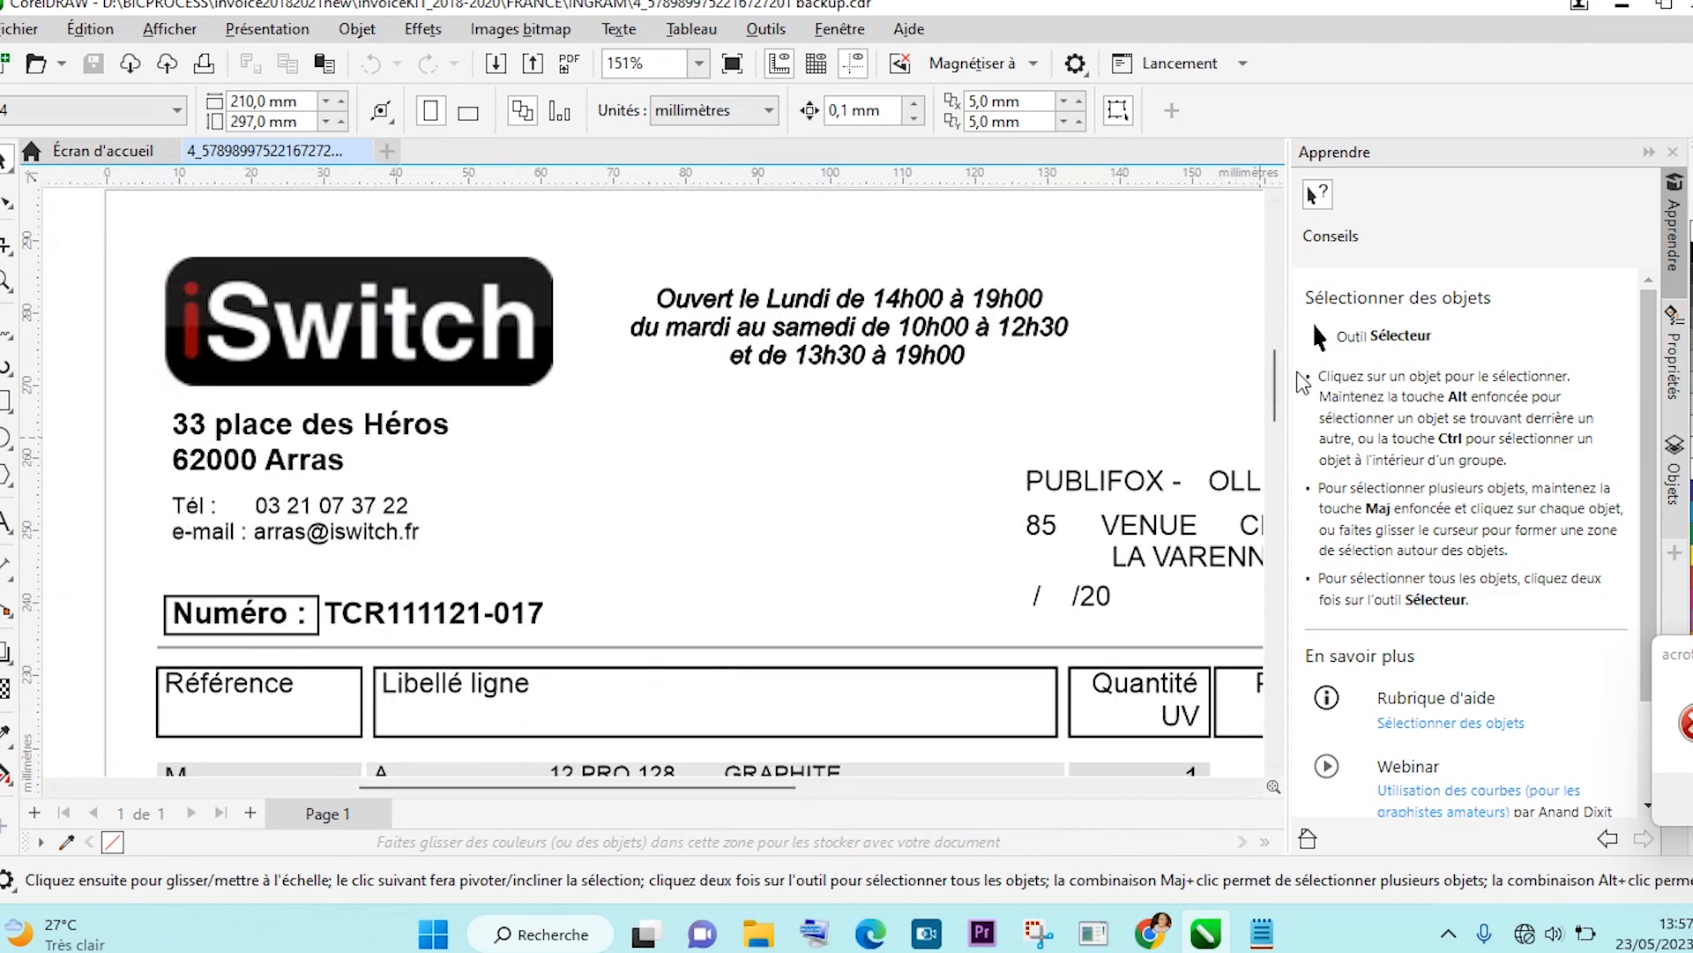
left_click_drag(1276, 379, 1281, 432)
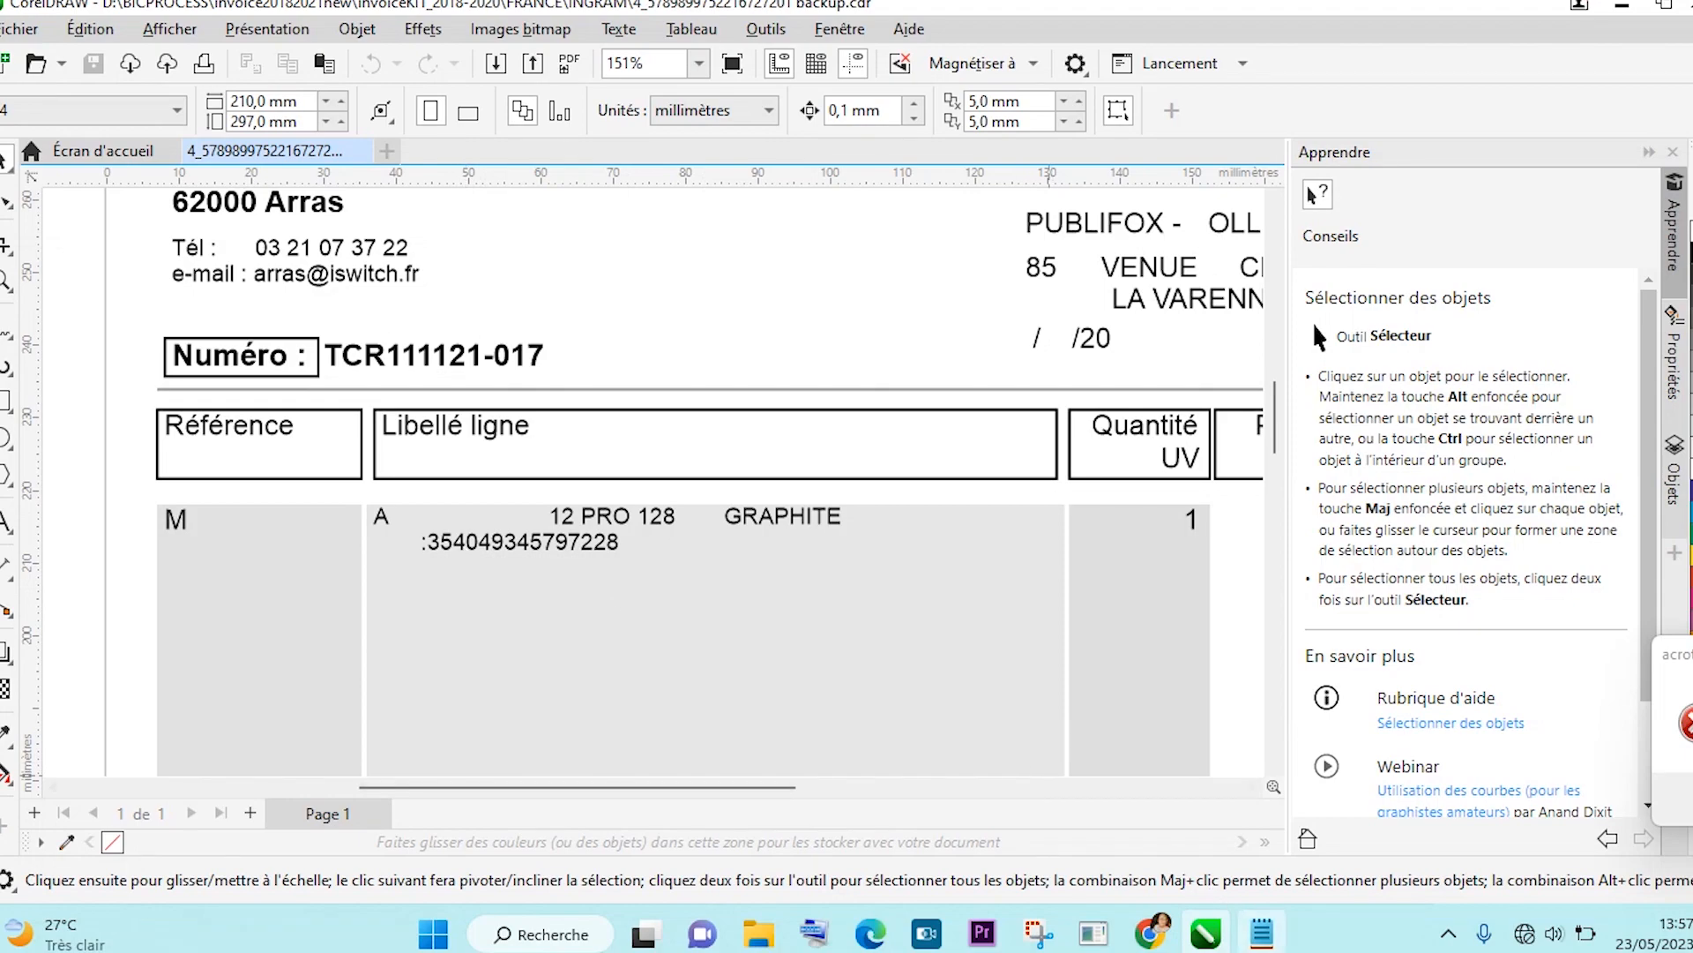
Copy the Numéro IMEI value from the iPhone 11 description text file.
left_click(1263, 933)
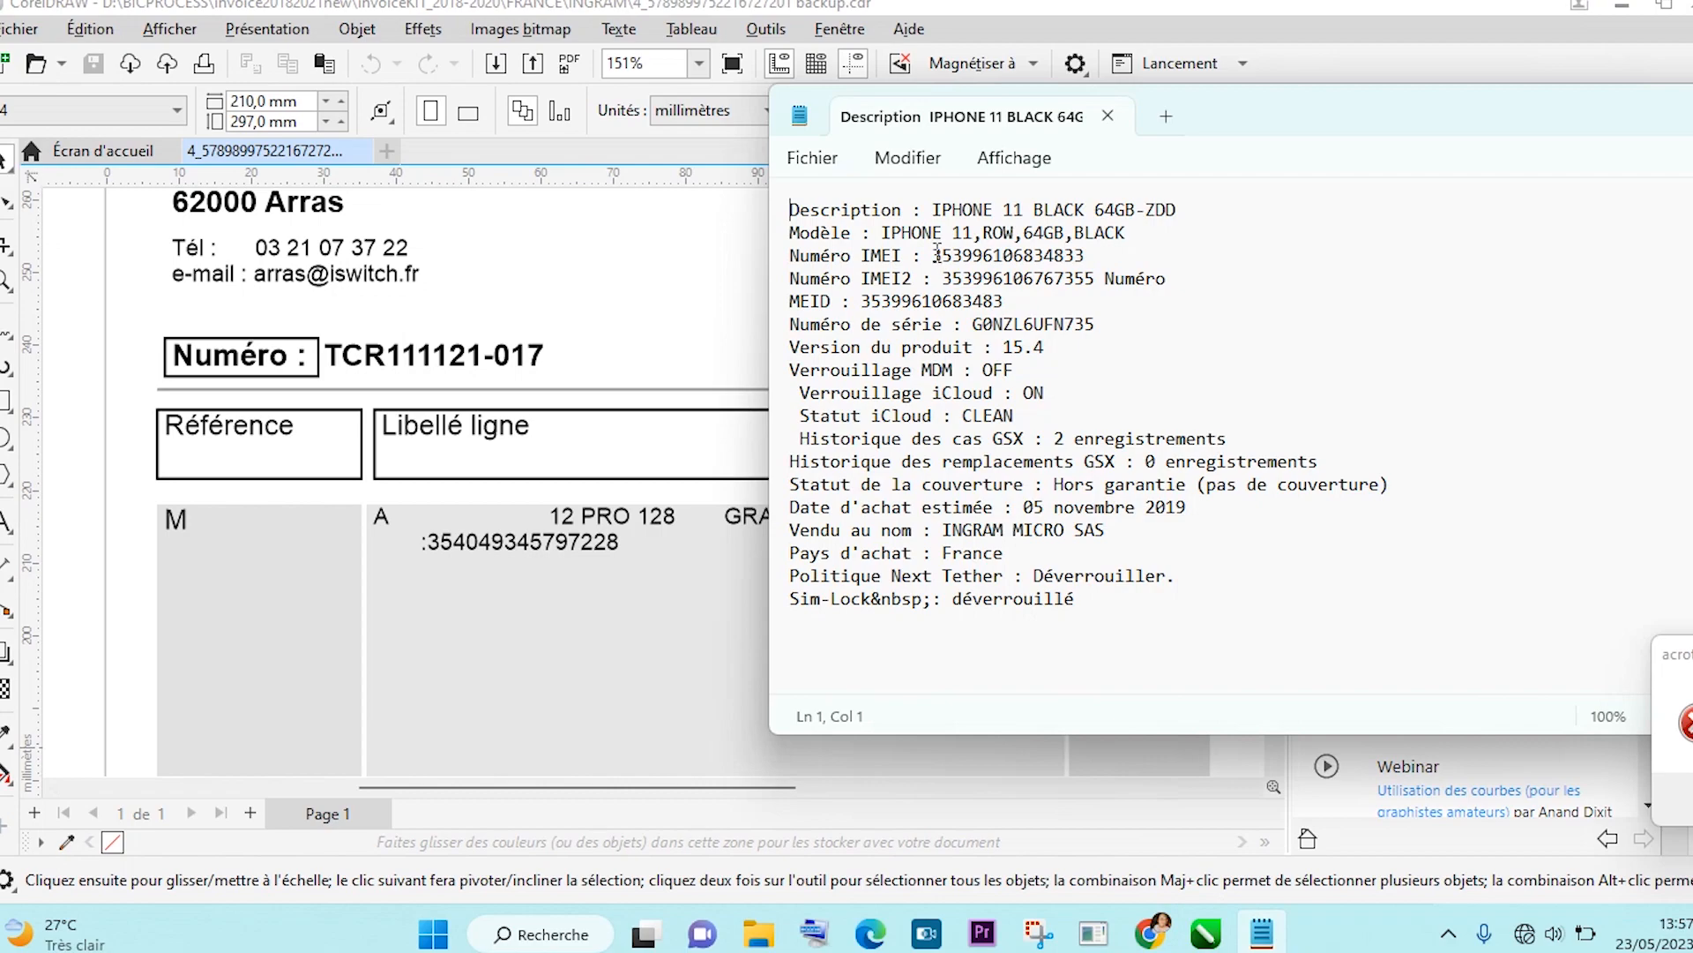
left_click_drag(933, 255, 1094, 254)
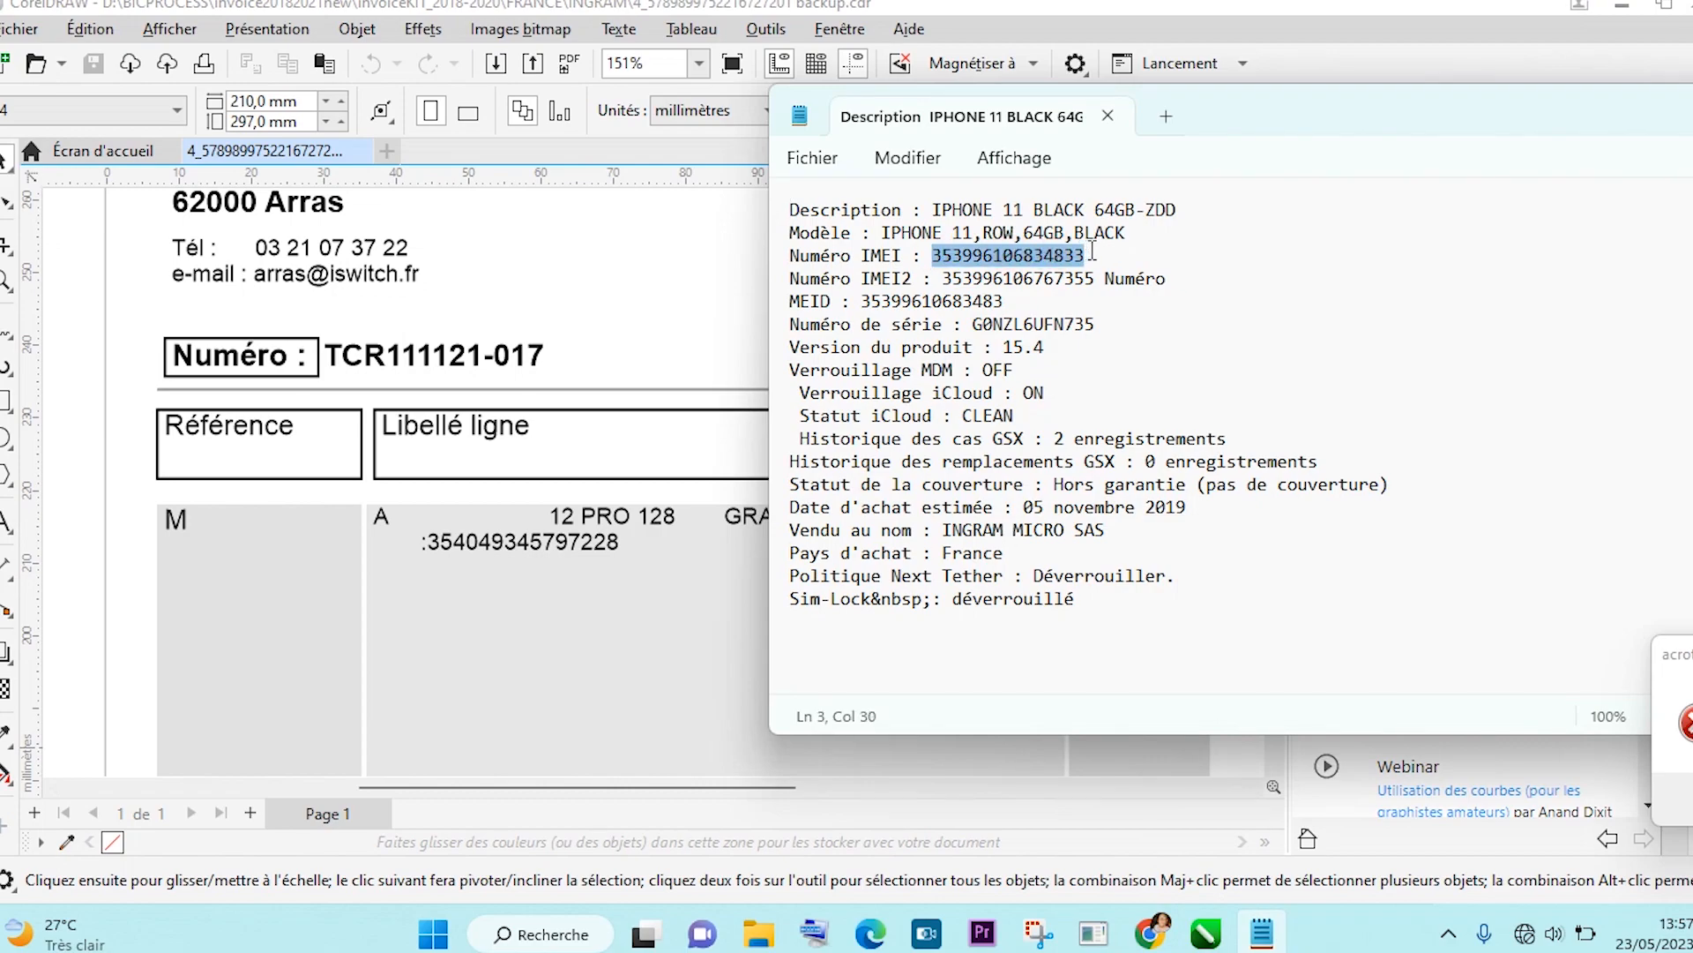
right_click(1030, 262)
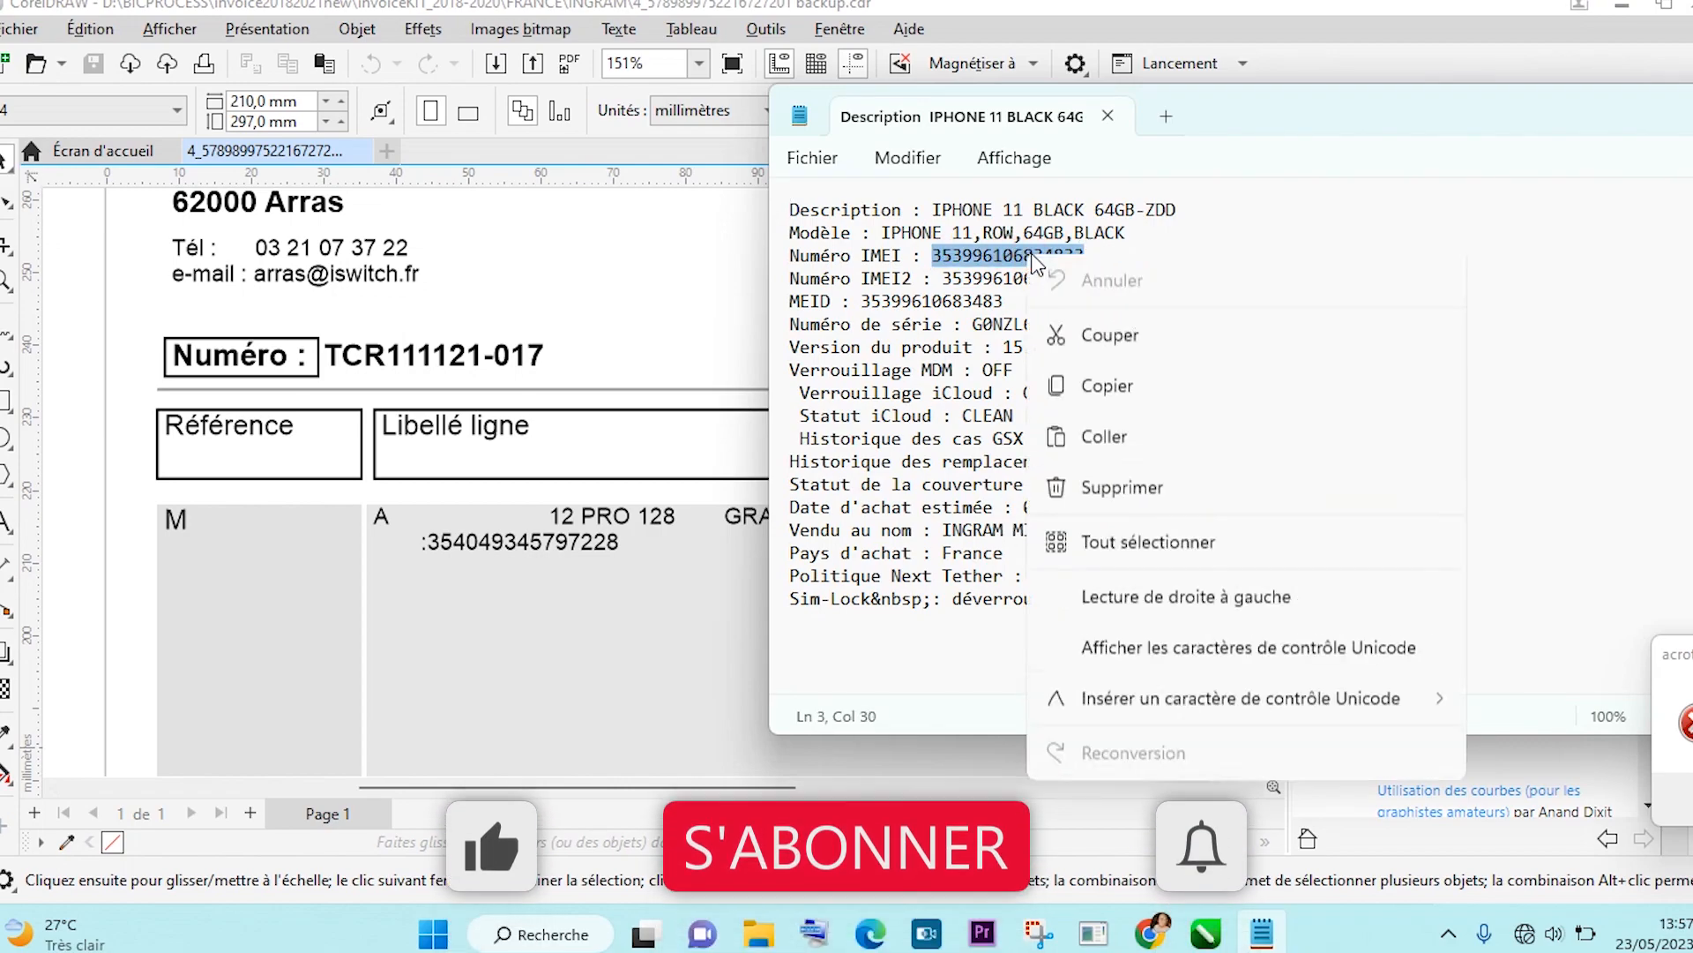
left_click(1107, 390)
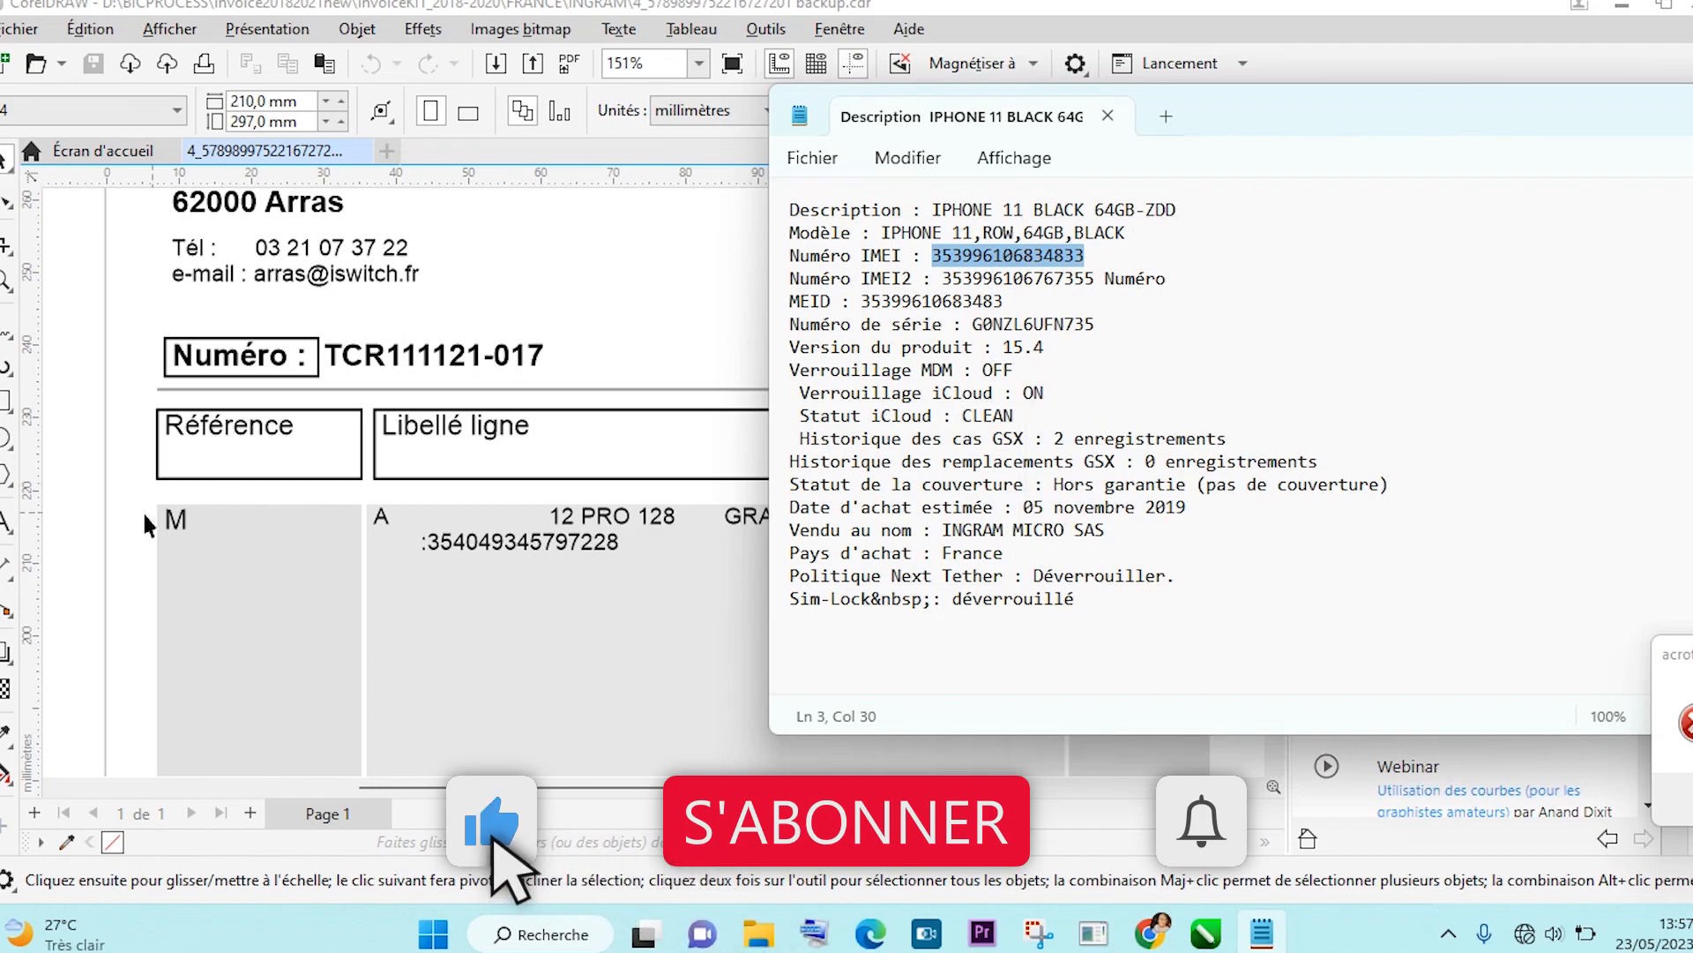
Replace the digits after the colon in the invoice's item line with the copied IMEI number, using the Text tool.
left_click(7, 527)
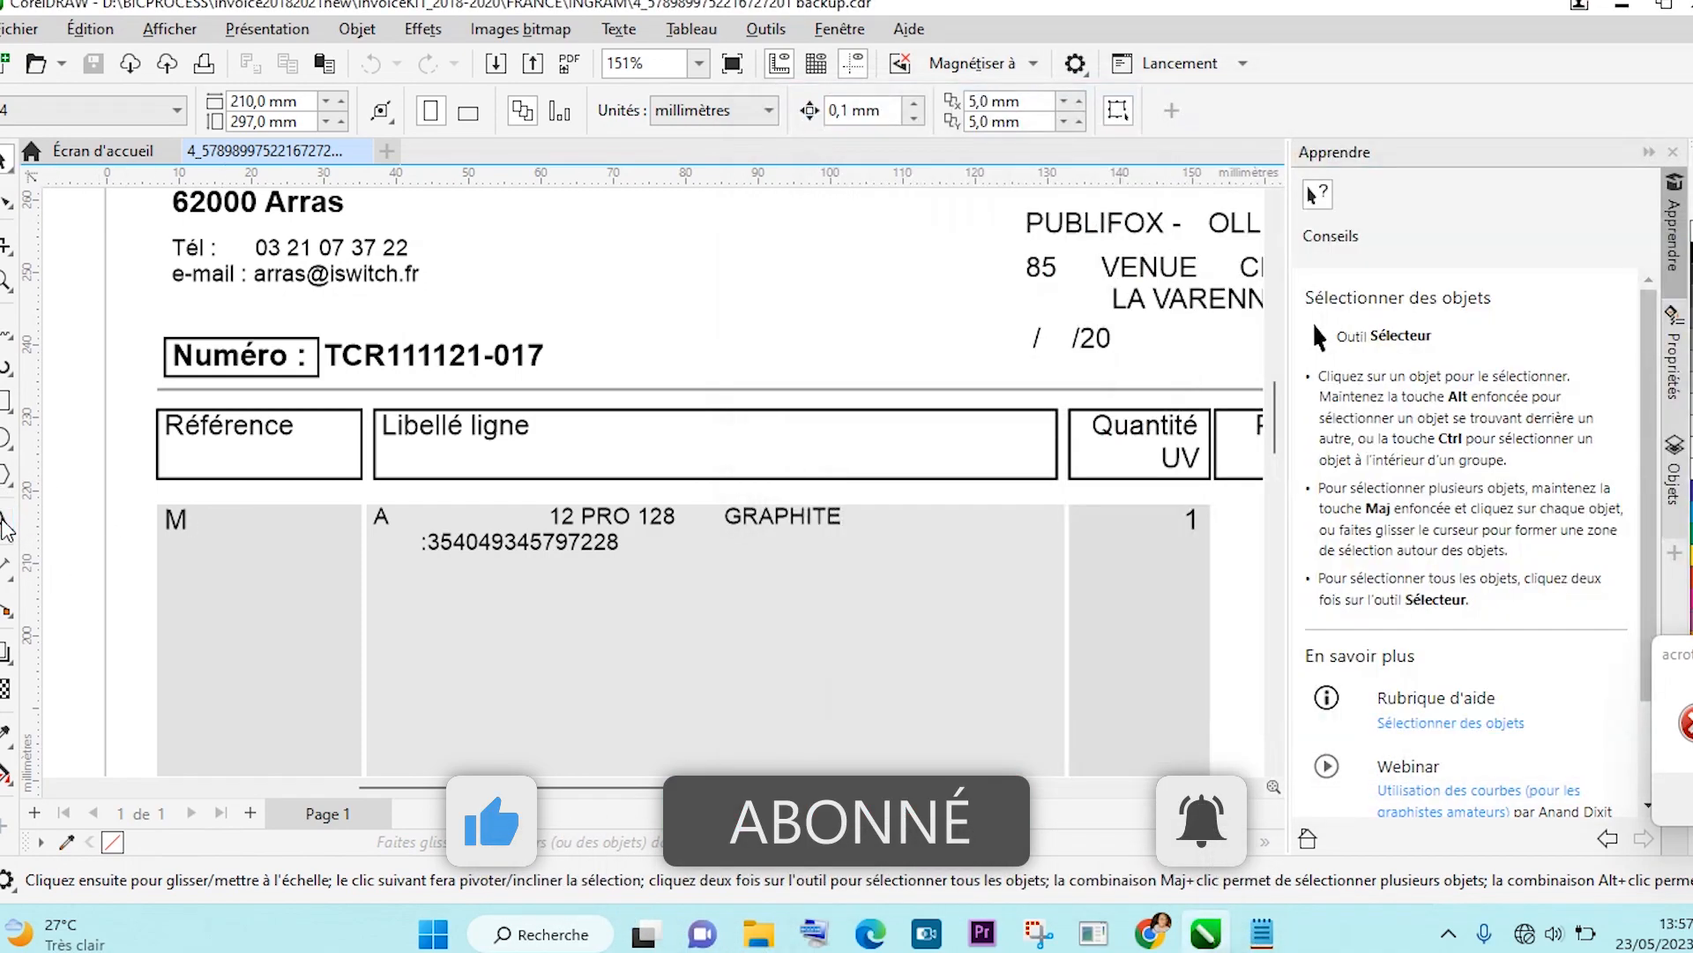
left_click(5, 520)
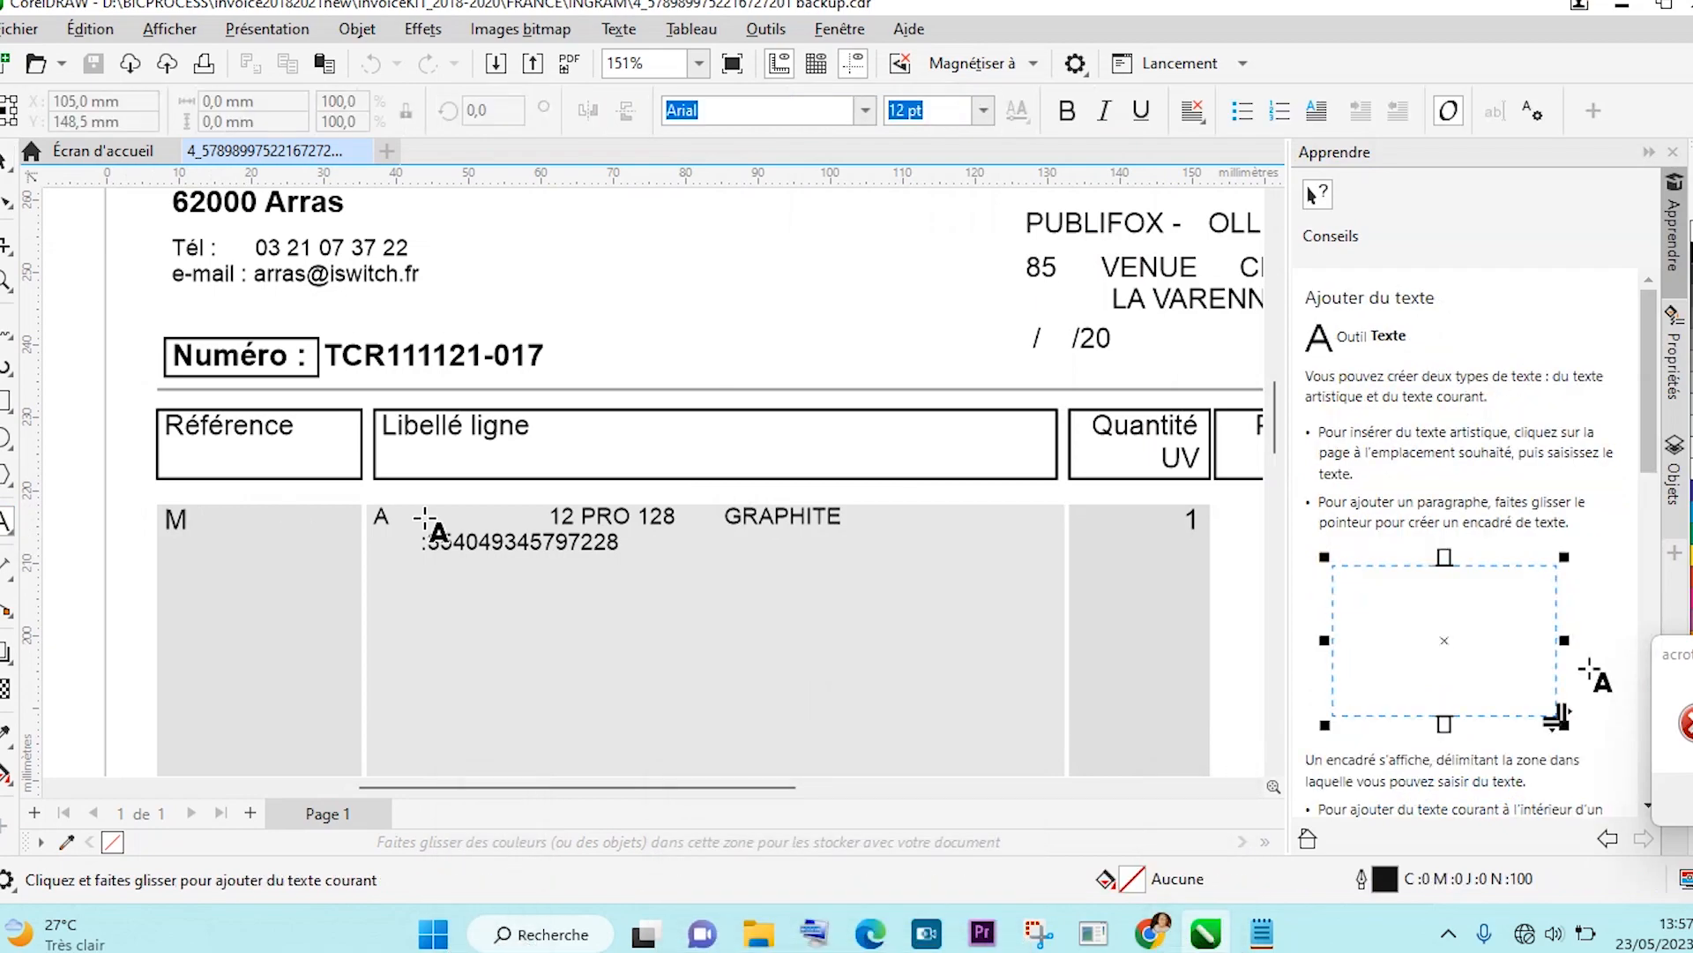
left_click(621, 544)
left_click_drag(619, 543, 434, 541)
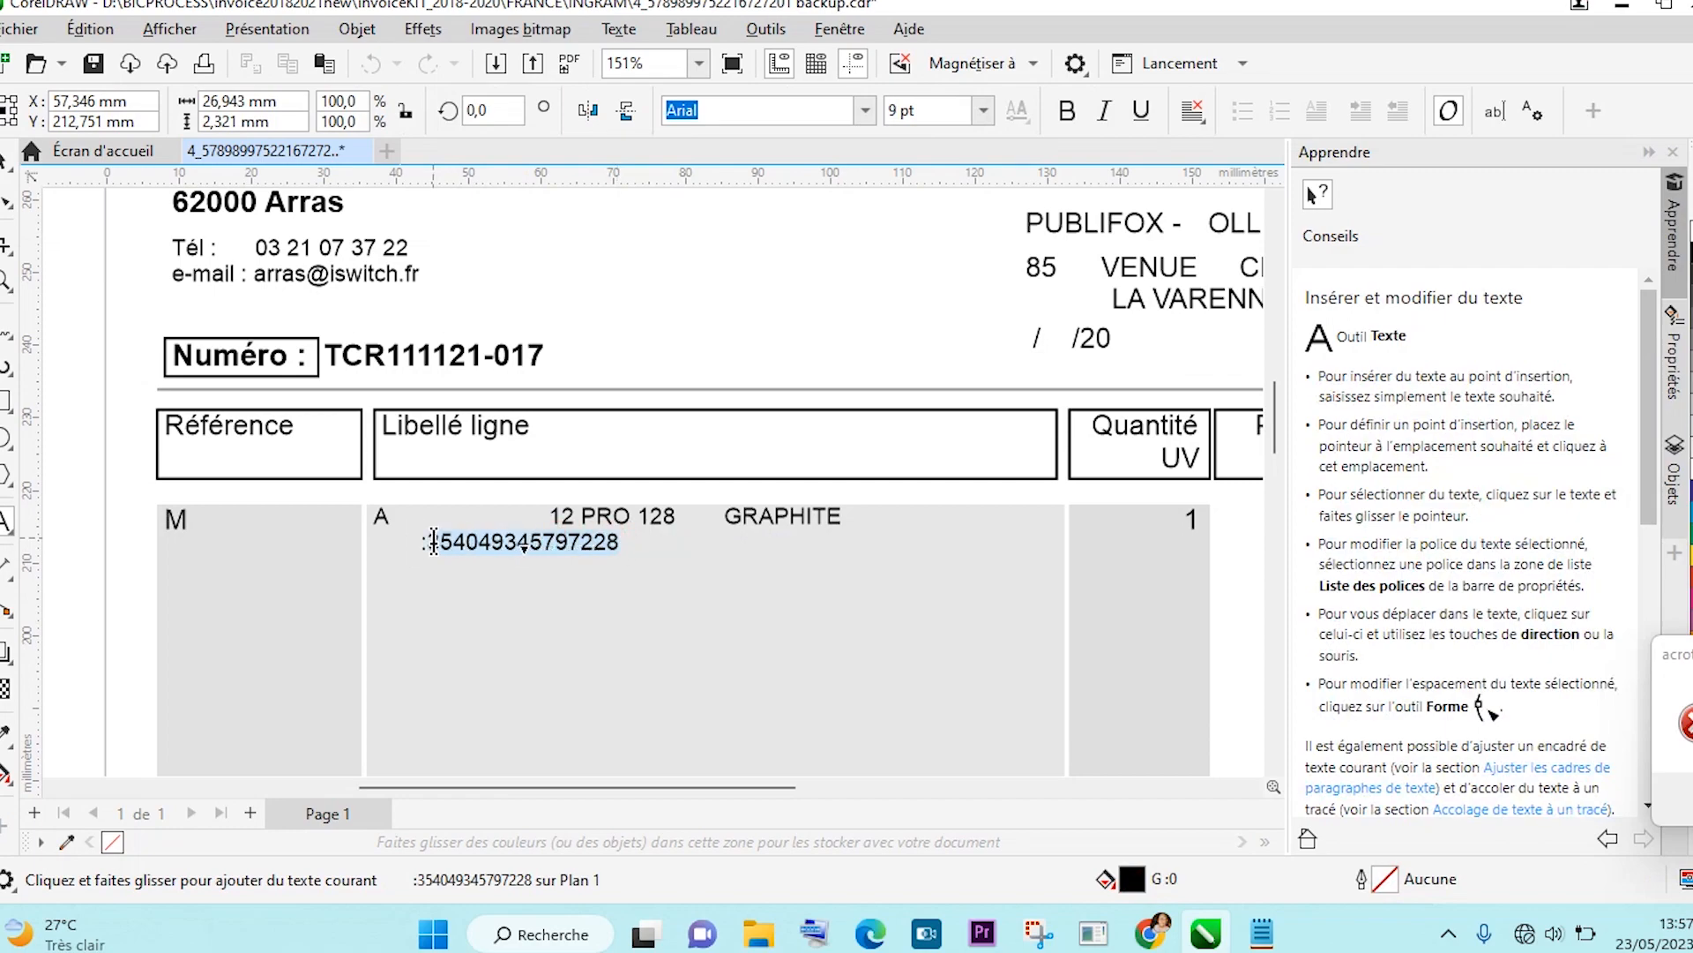
right_click(494, 543)
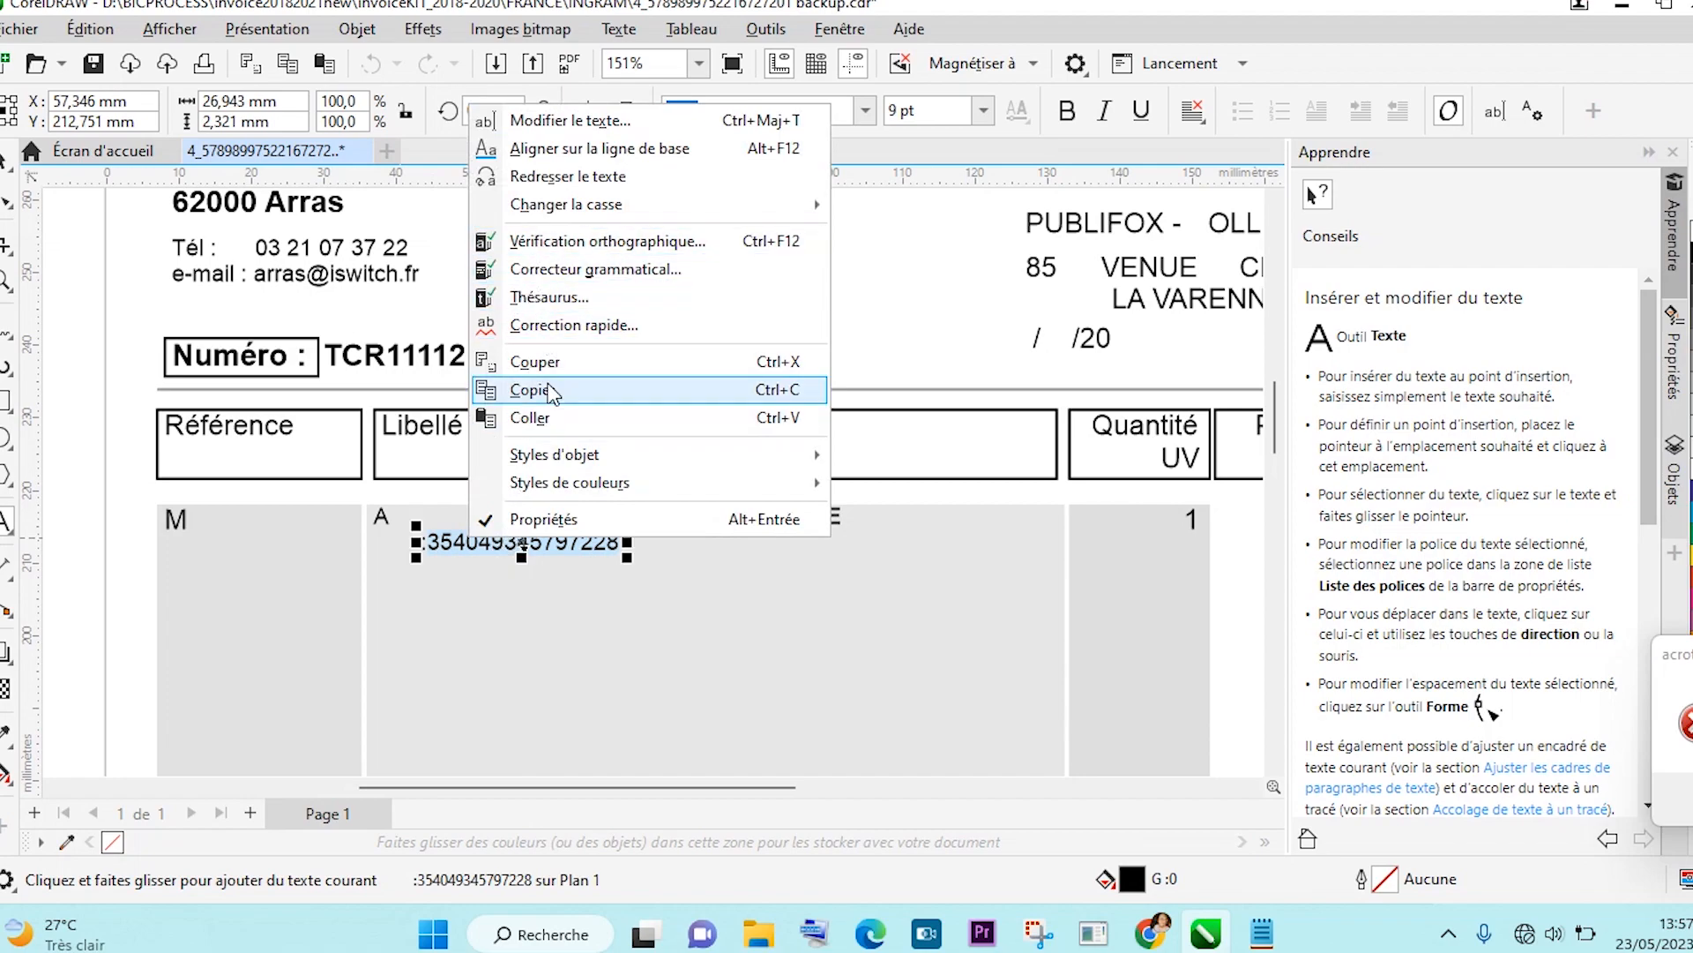
left_click(532, 417)
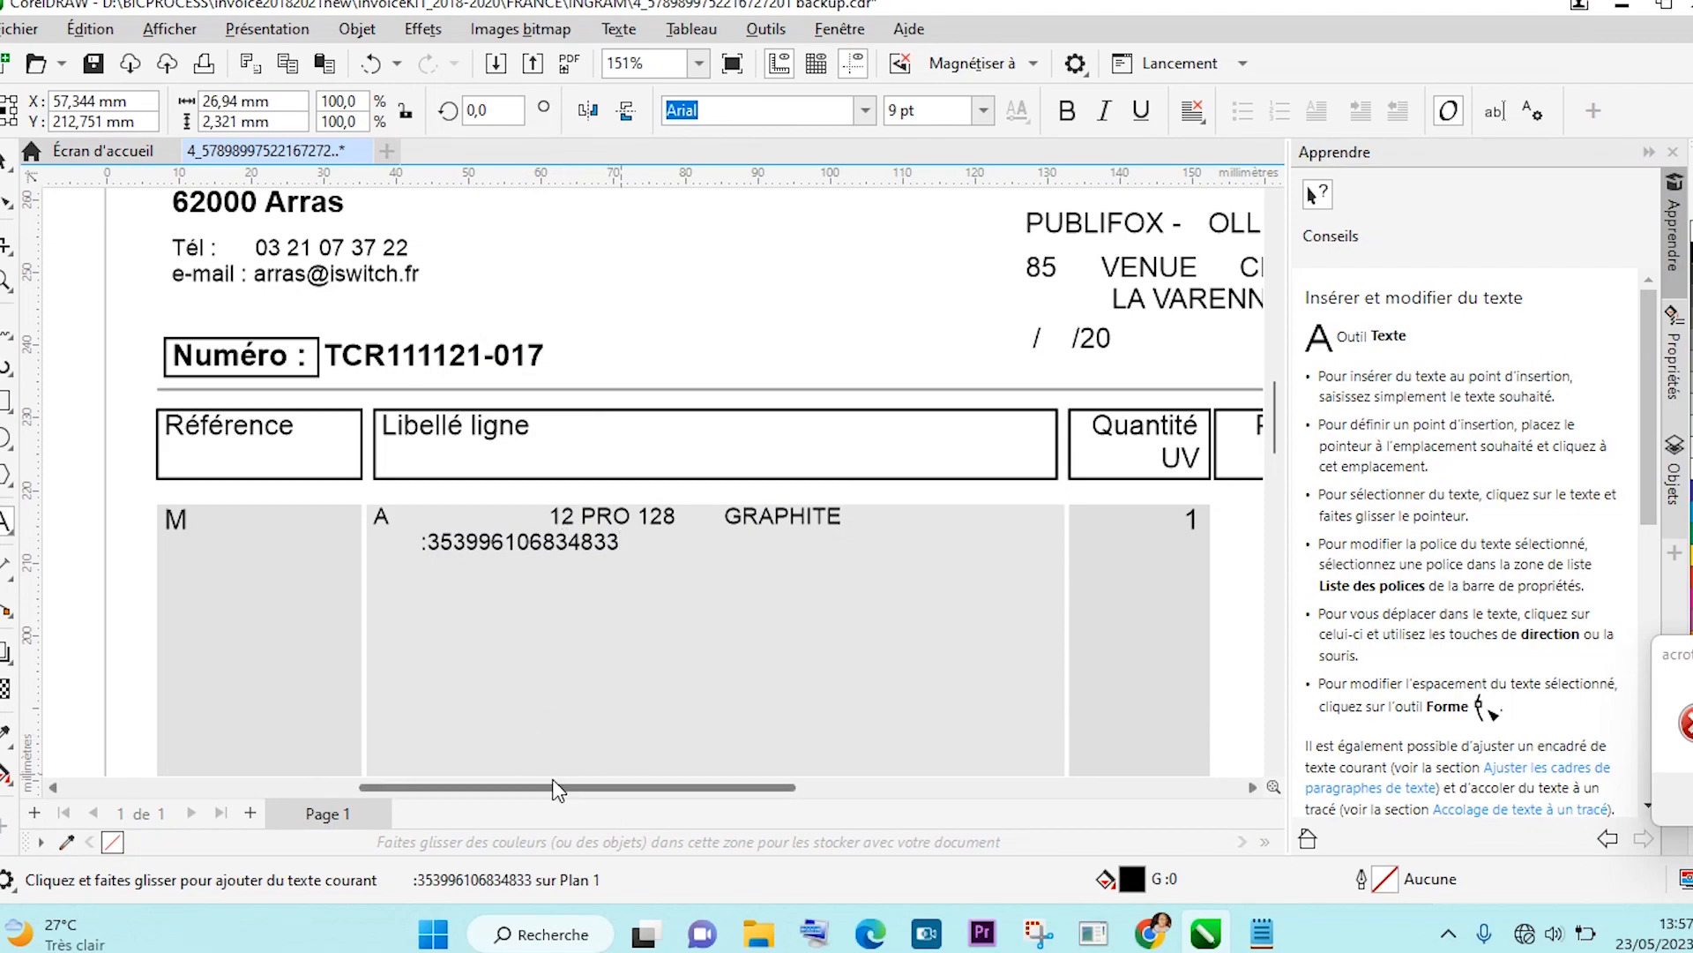
Compare the Libellé ligne item text with the original invoice PDF to identify the missing words around "12 PRO 128 GRAPHITE".
left_click_drag(563, 785, 636, 791)
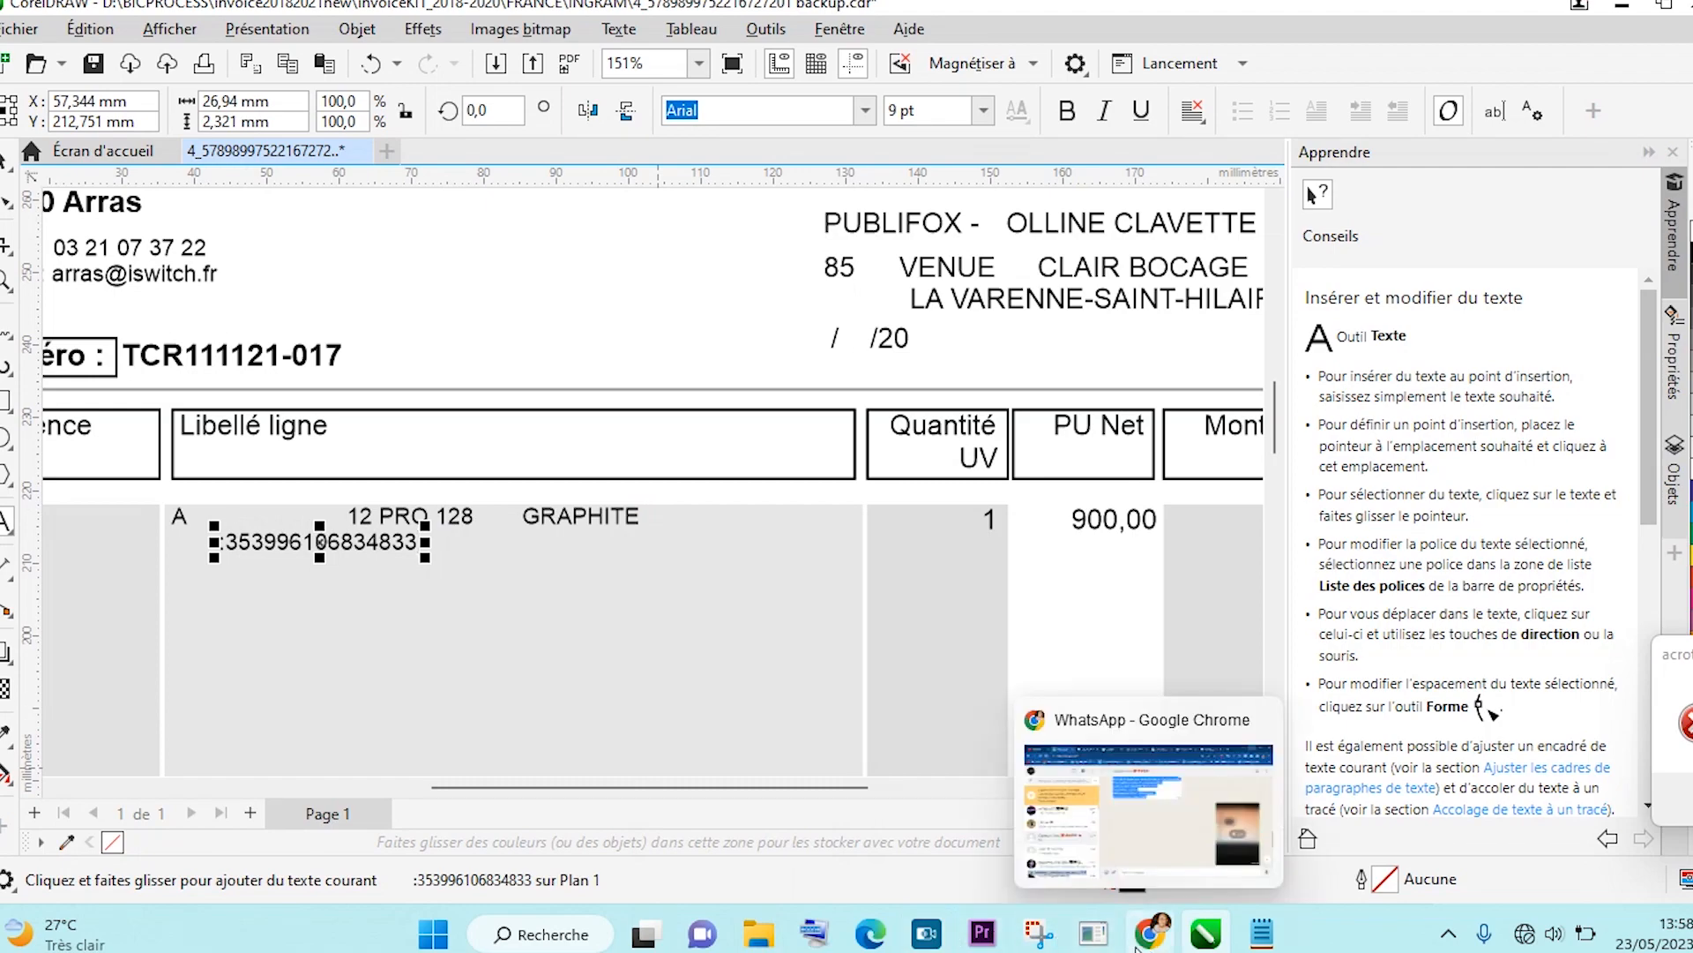
left_click(864, 941)
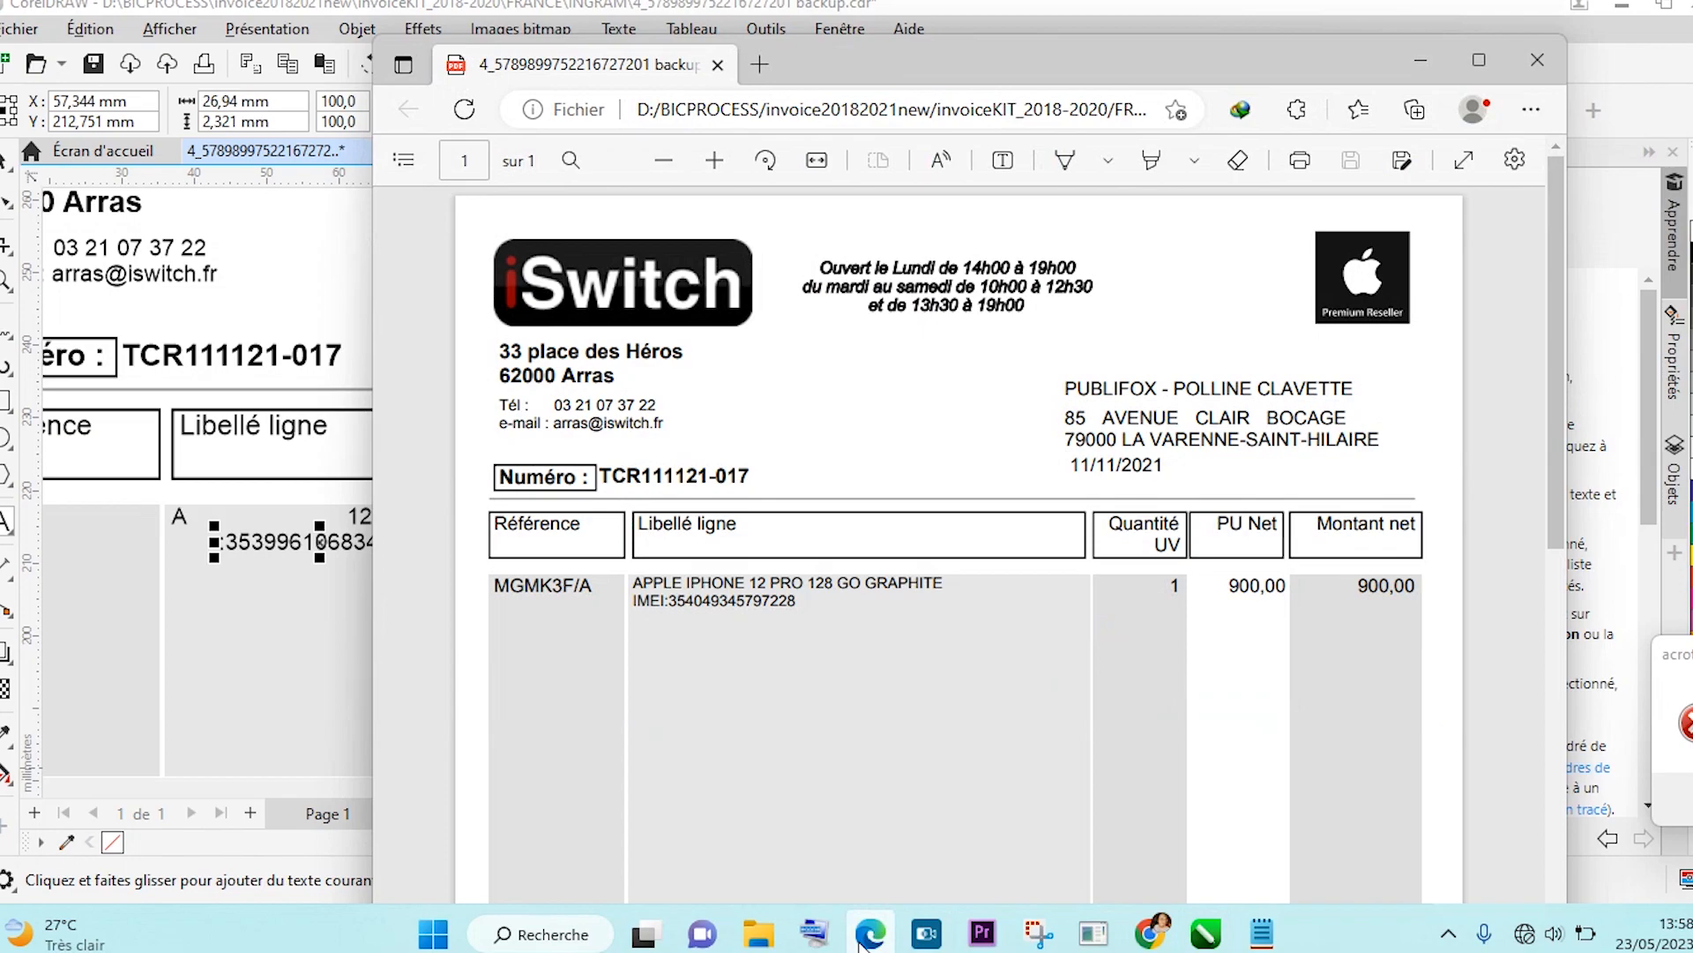
left_click(864, 941)
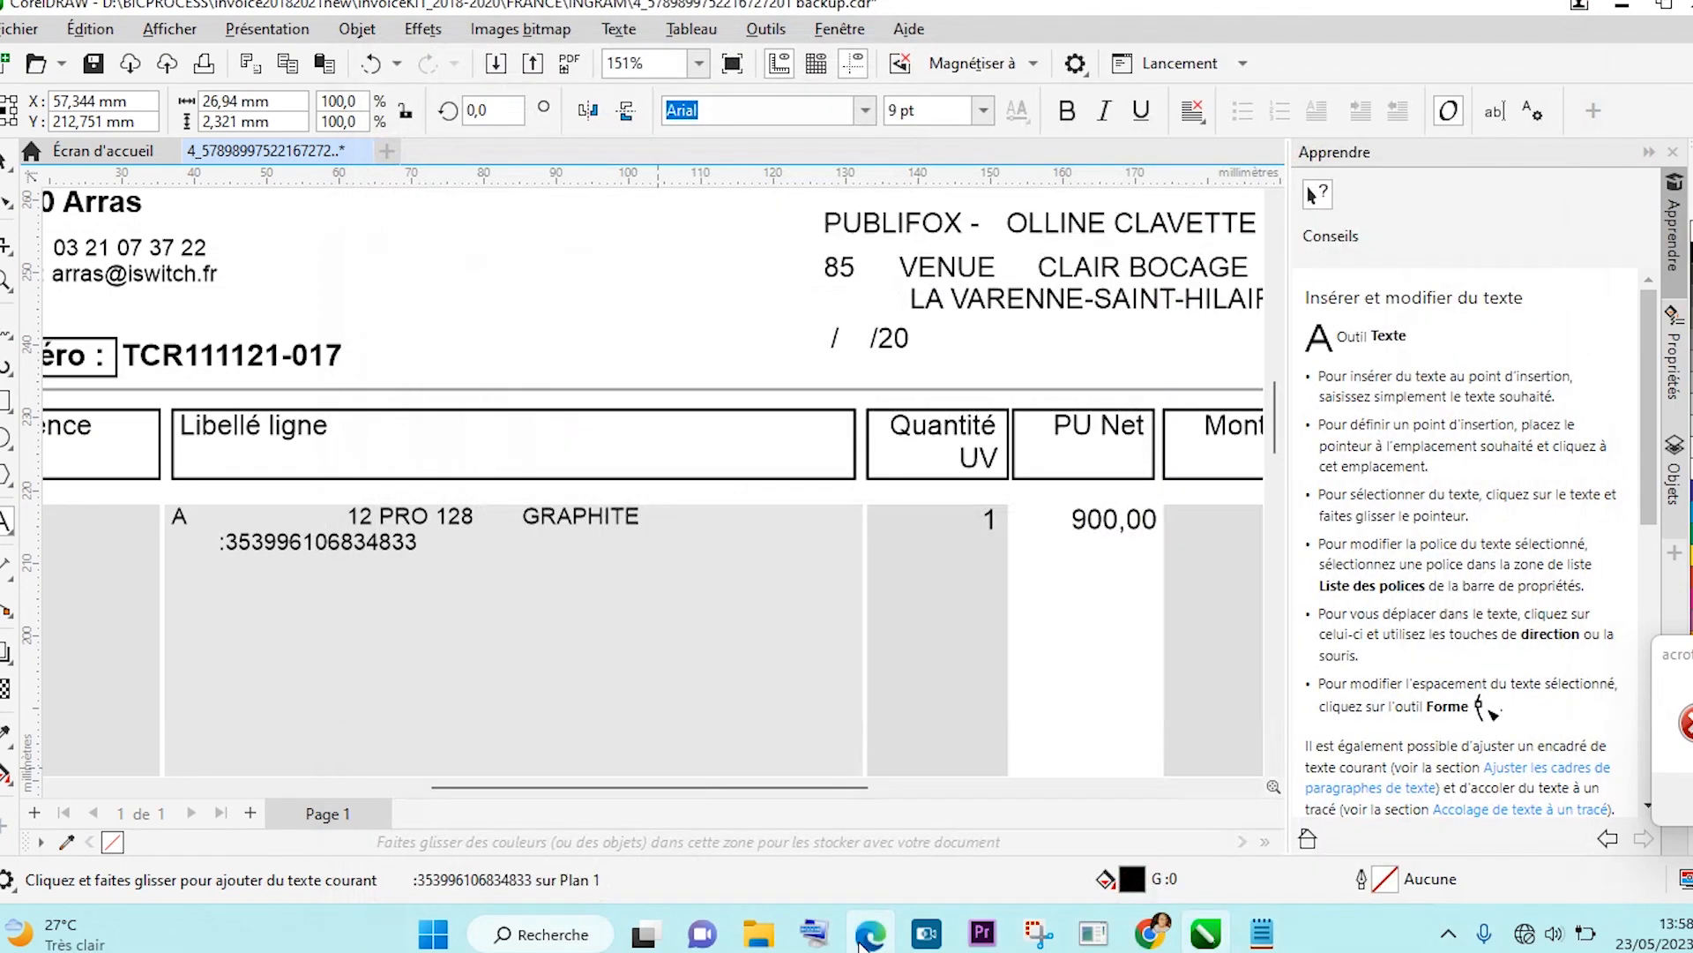
scroll(366, 666, "up", 2)
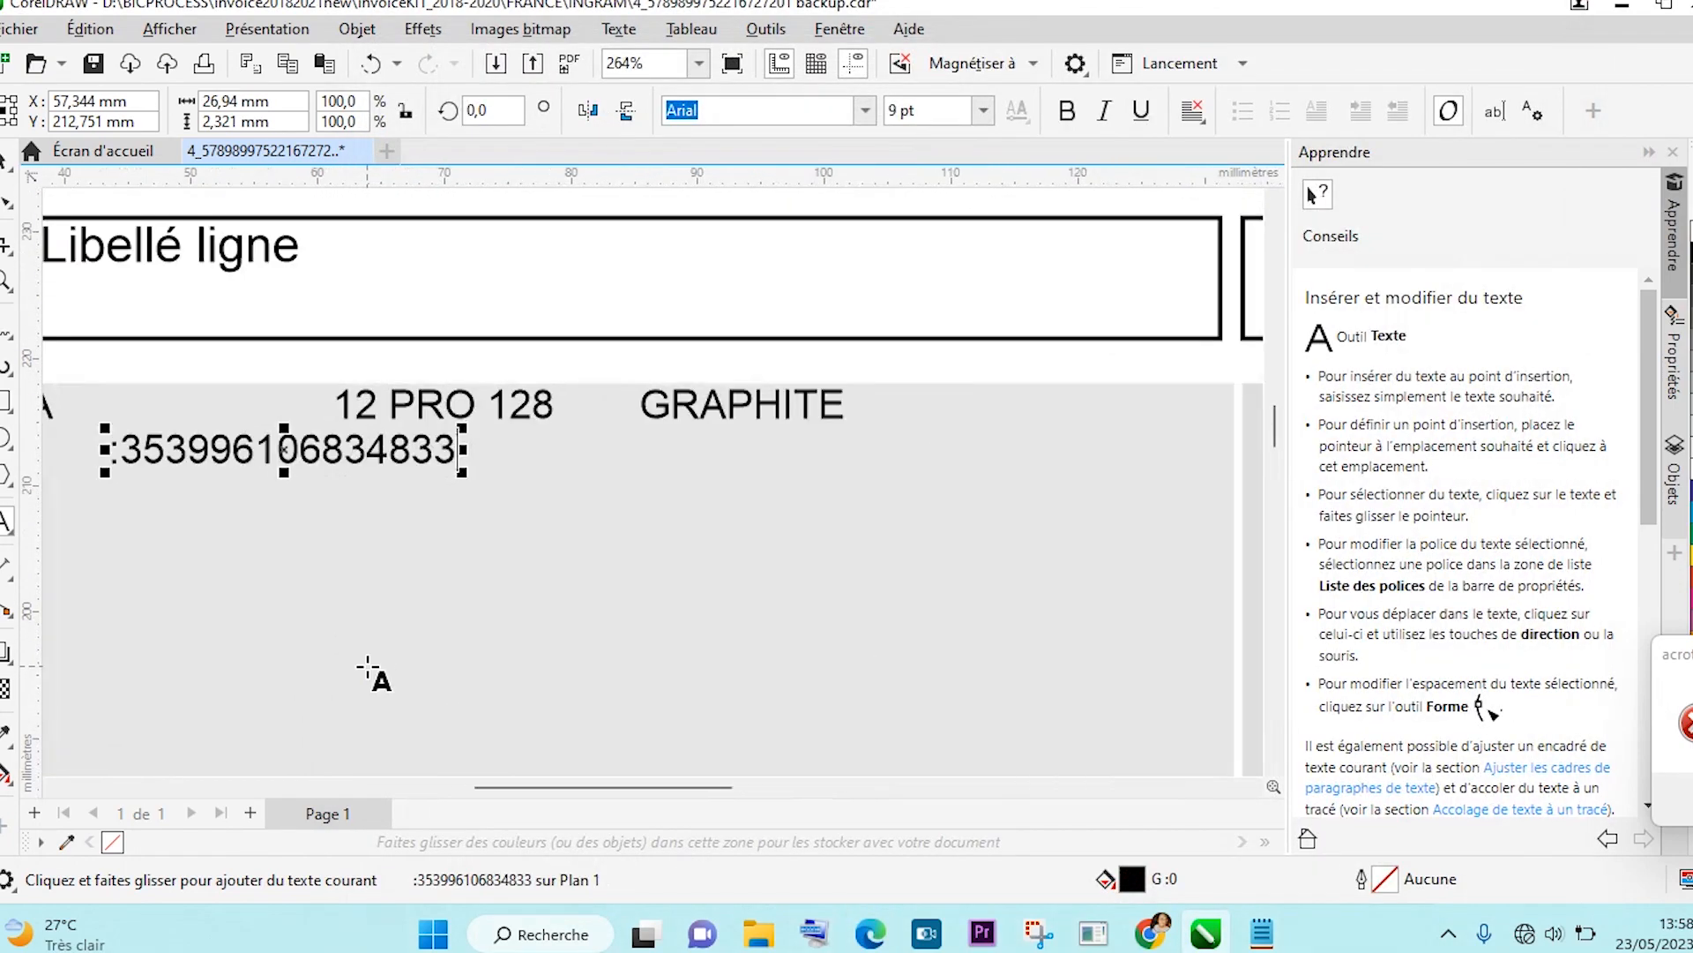
left_click(289, 402)
left_click(369, 401)
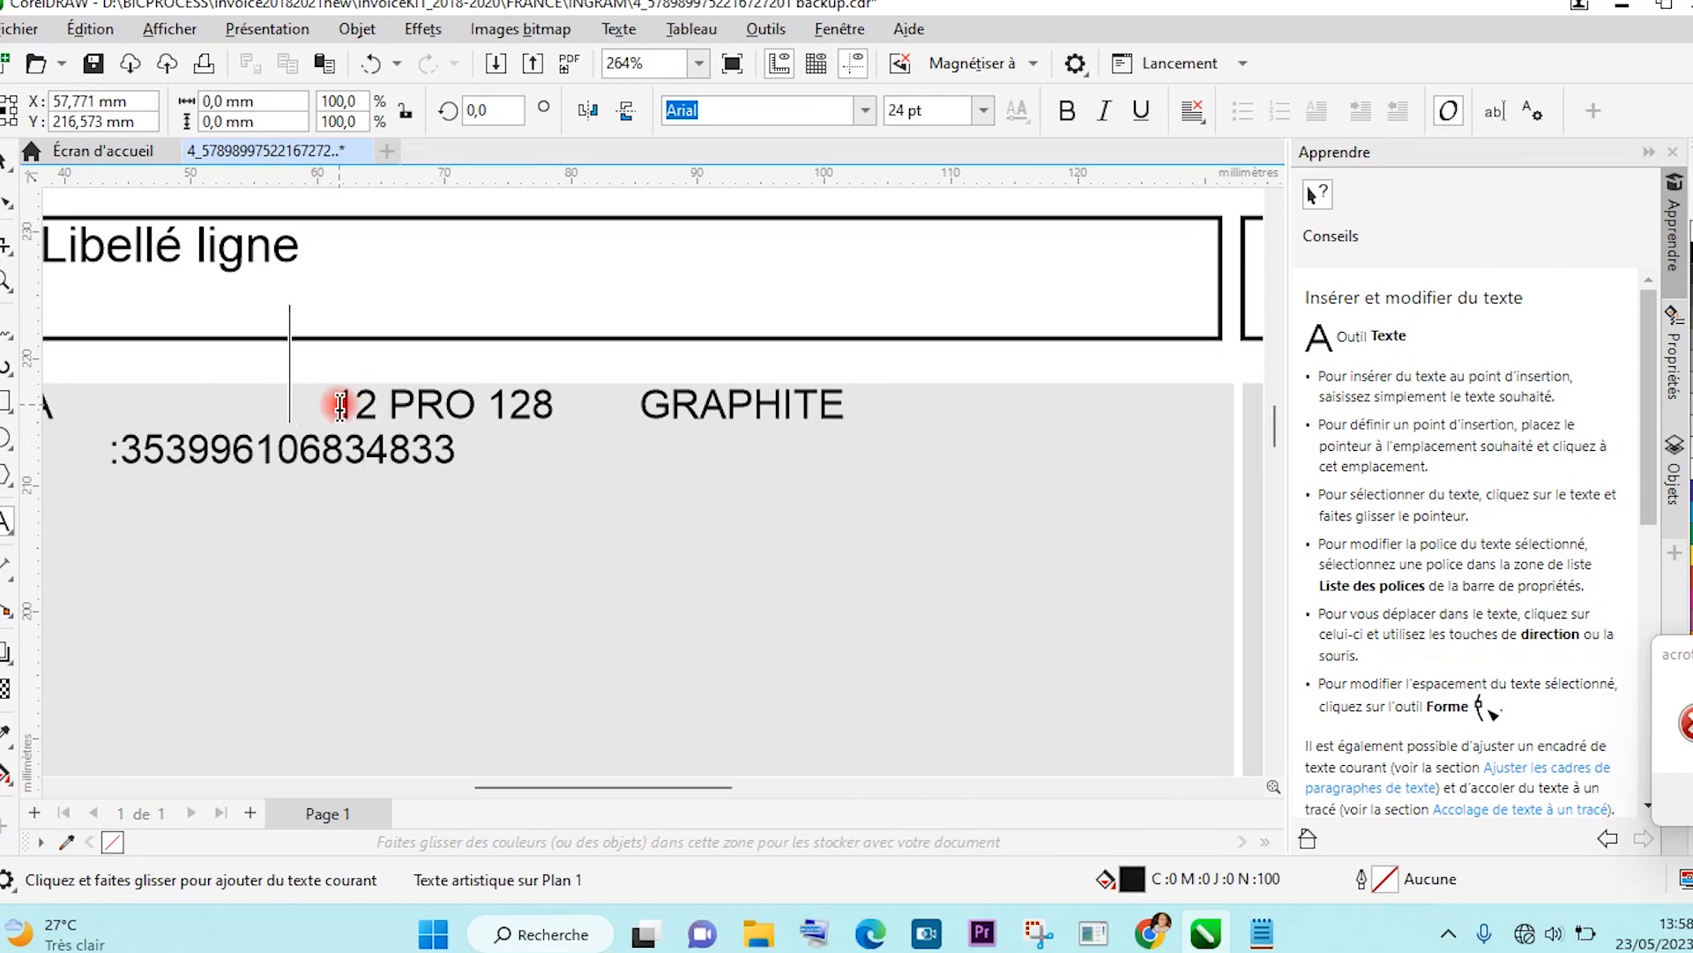
left_click(362, 402)
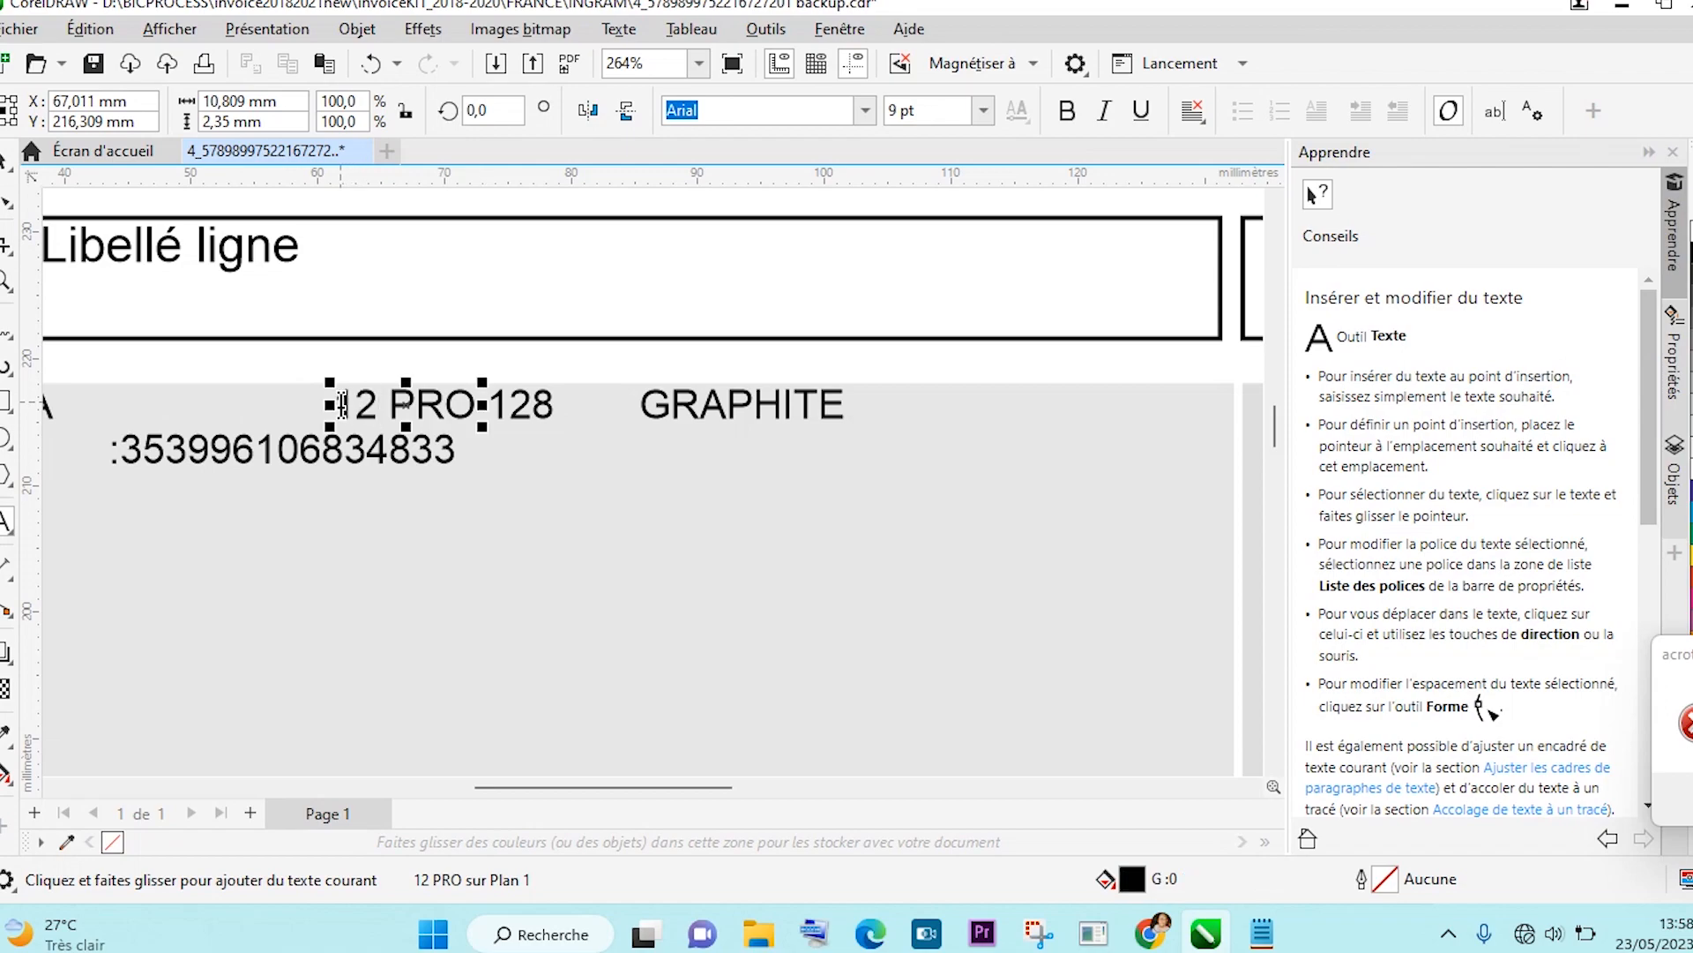
left_click_drag(341, 405, 429, 416)
left_click_drag(586, 786, 539, 778)
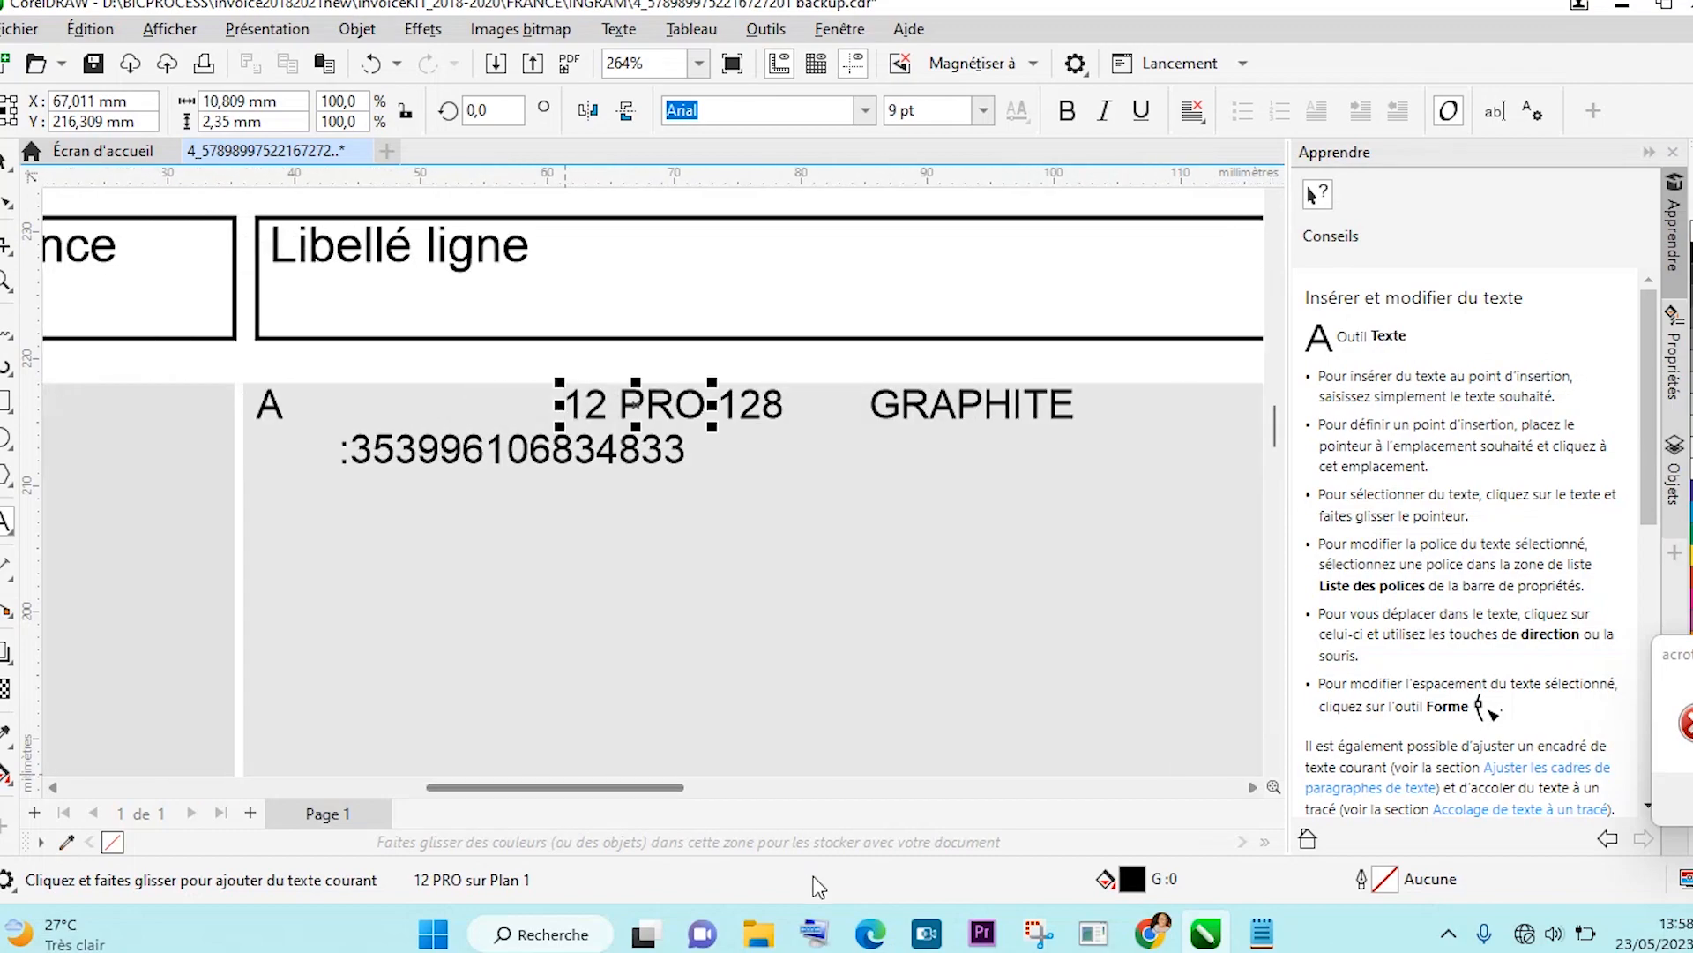
left_click(871, 933)
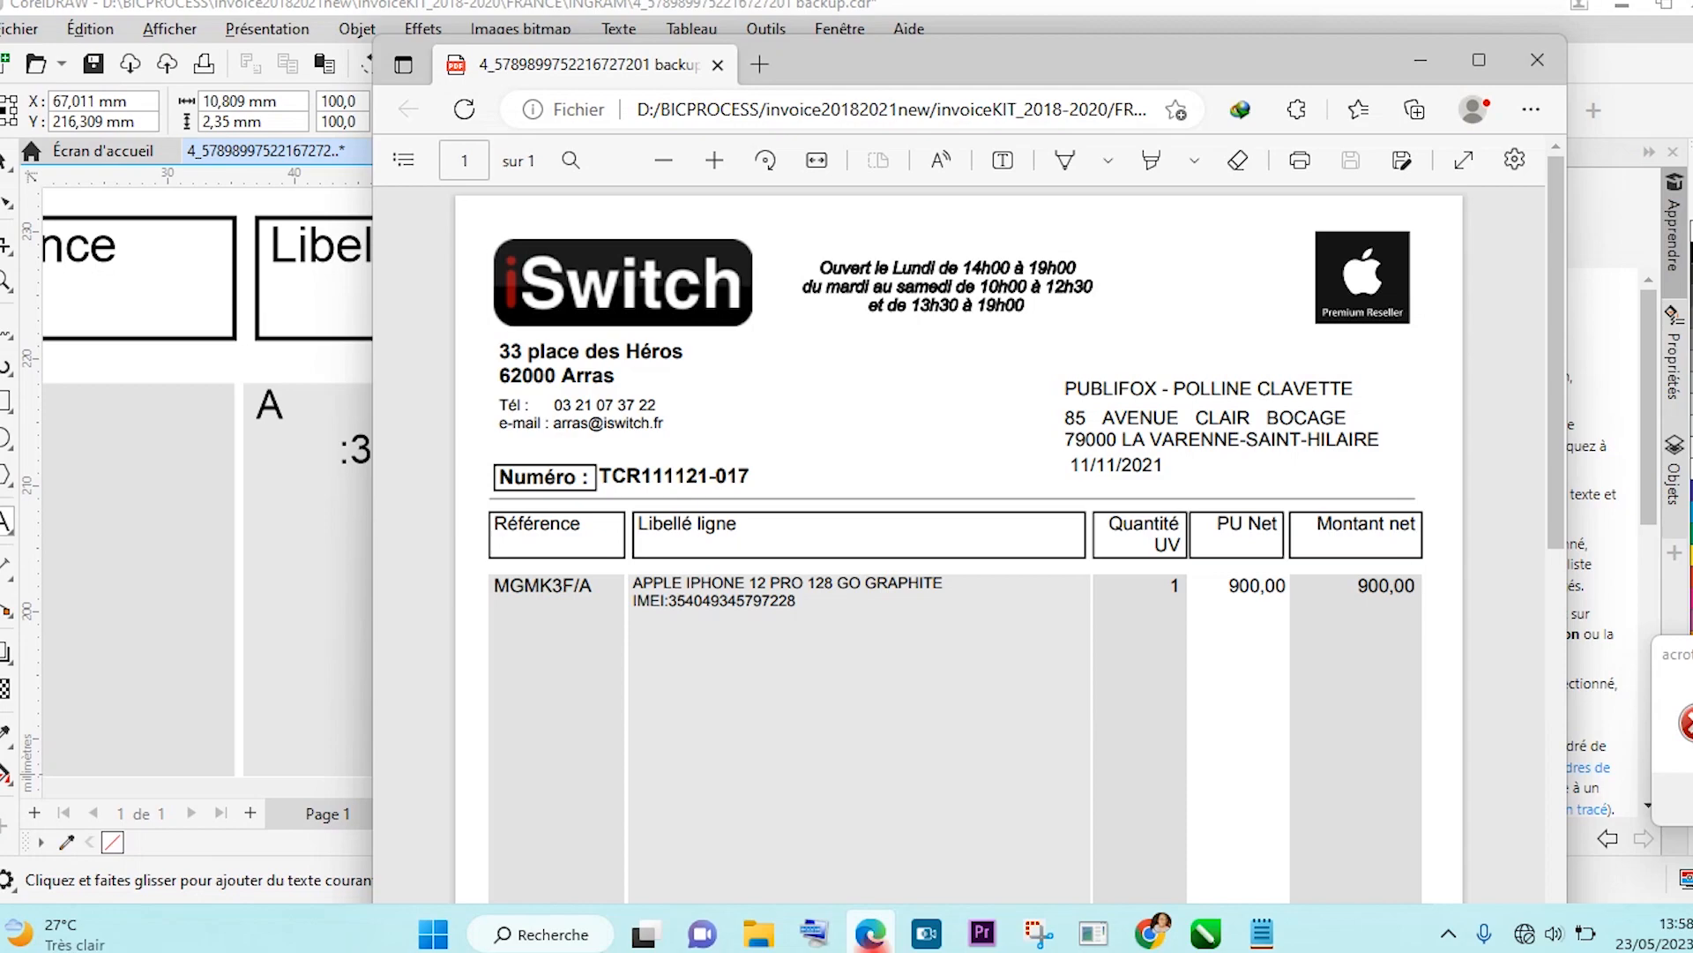
left_click(871, 933)
Extend the lone "A" before "12 PRO 128" in the item description to read "APLE OPHONE".
left_click(270, 398)
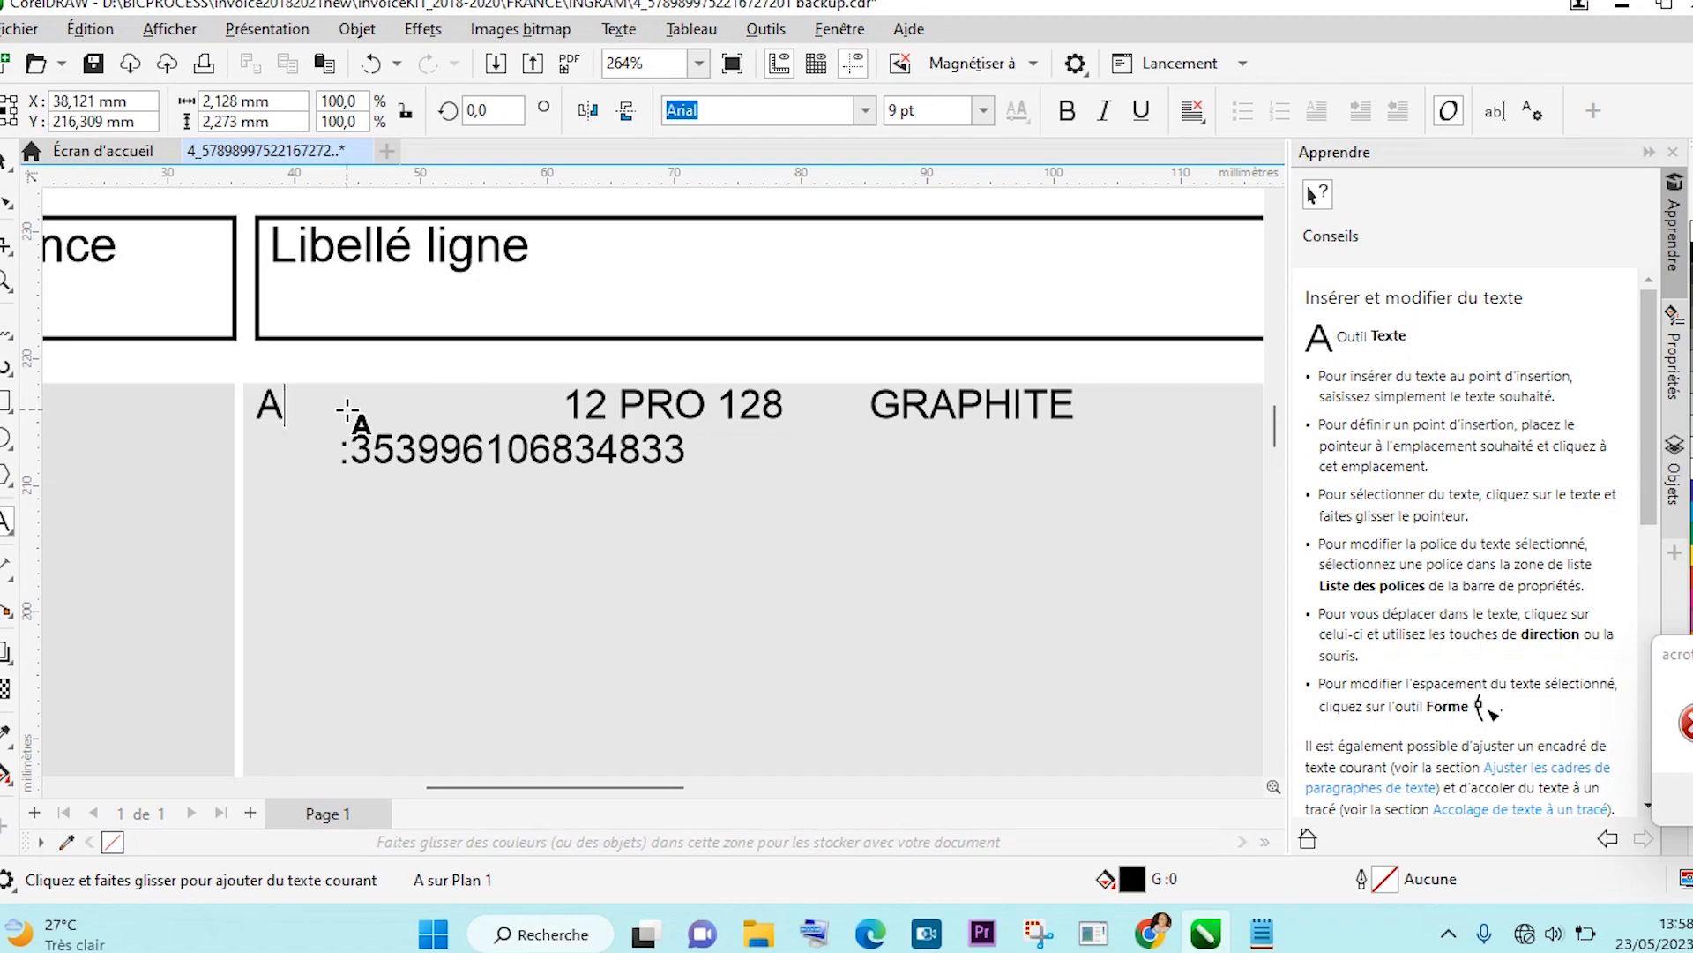
type("PL")
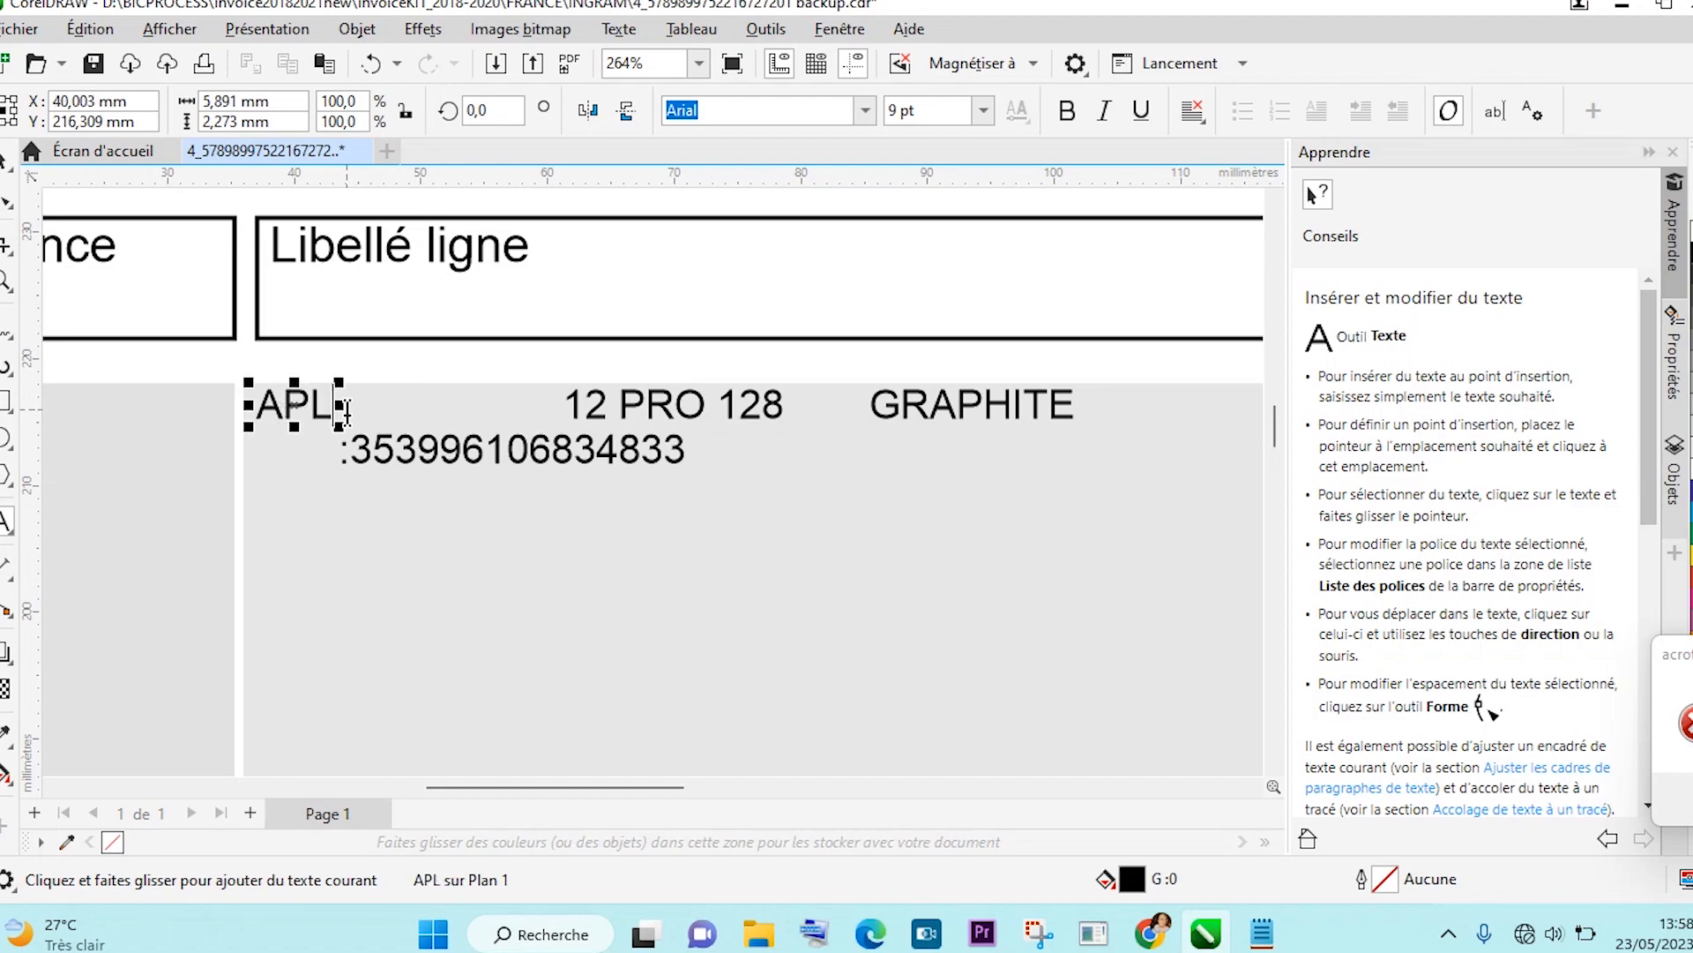
type("E")
left_click(870, 942)
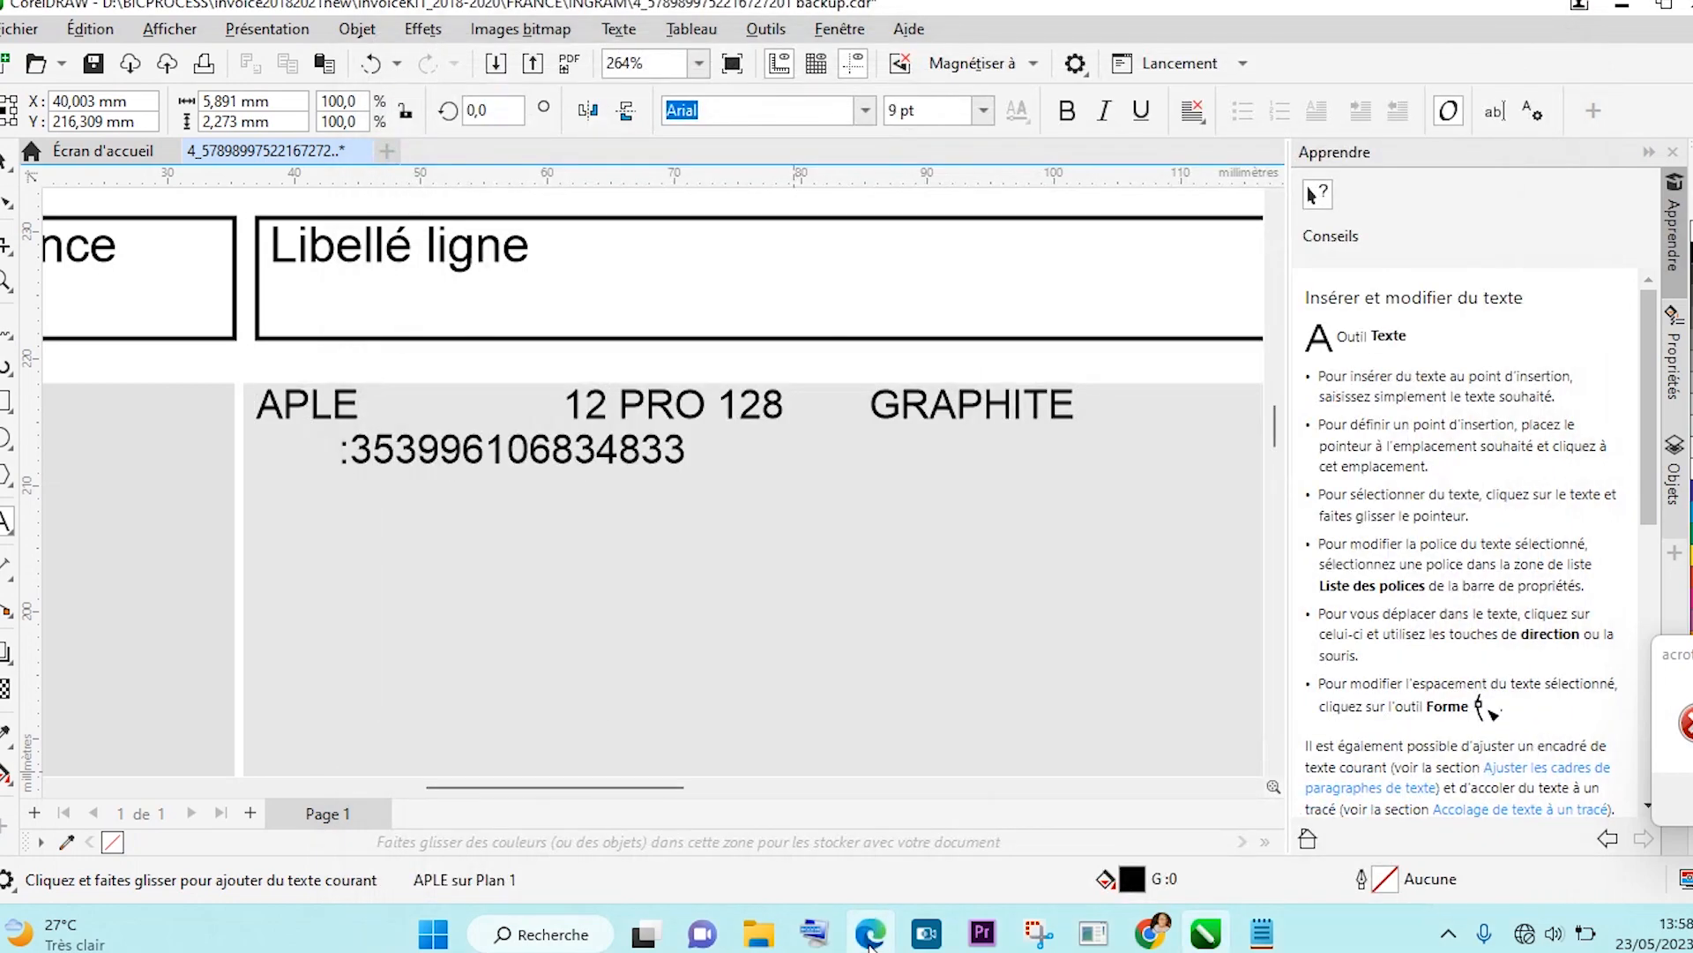
type("OPHONE")
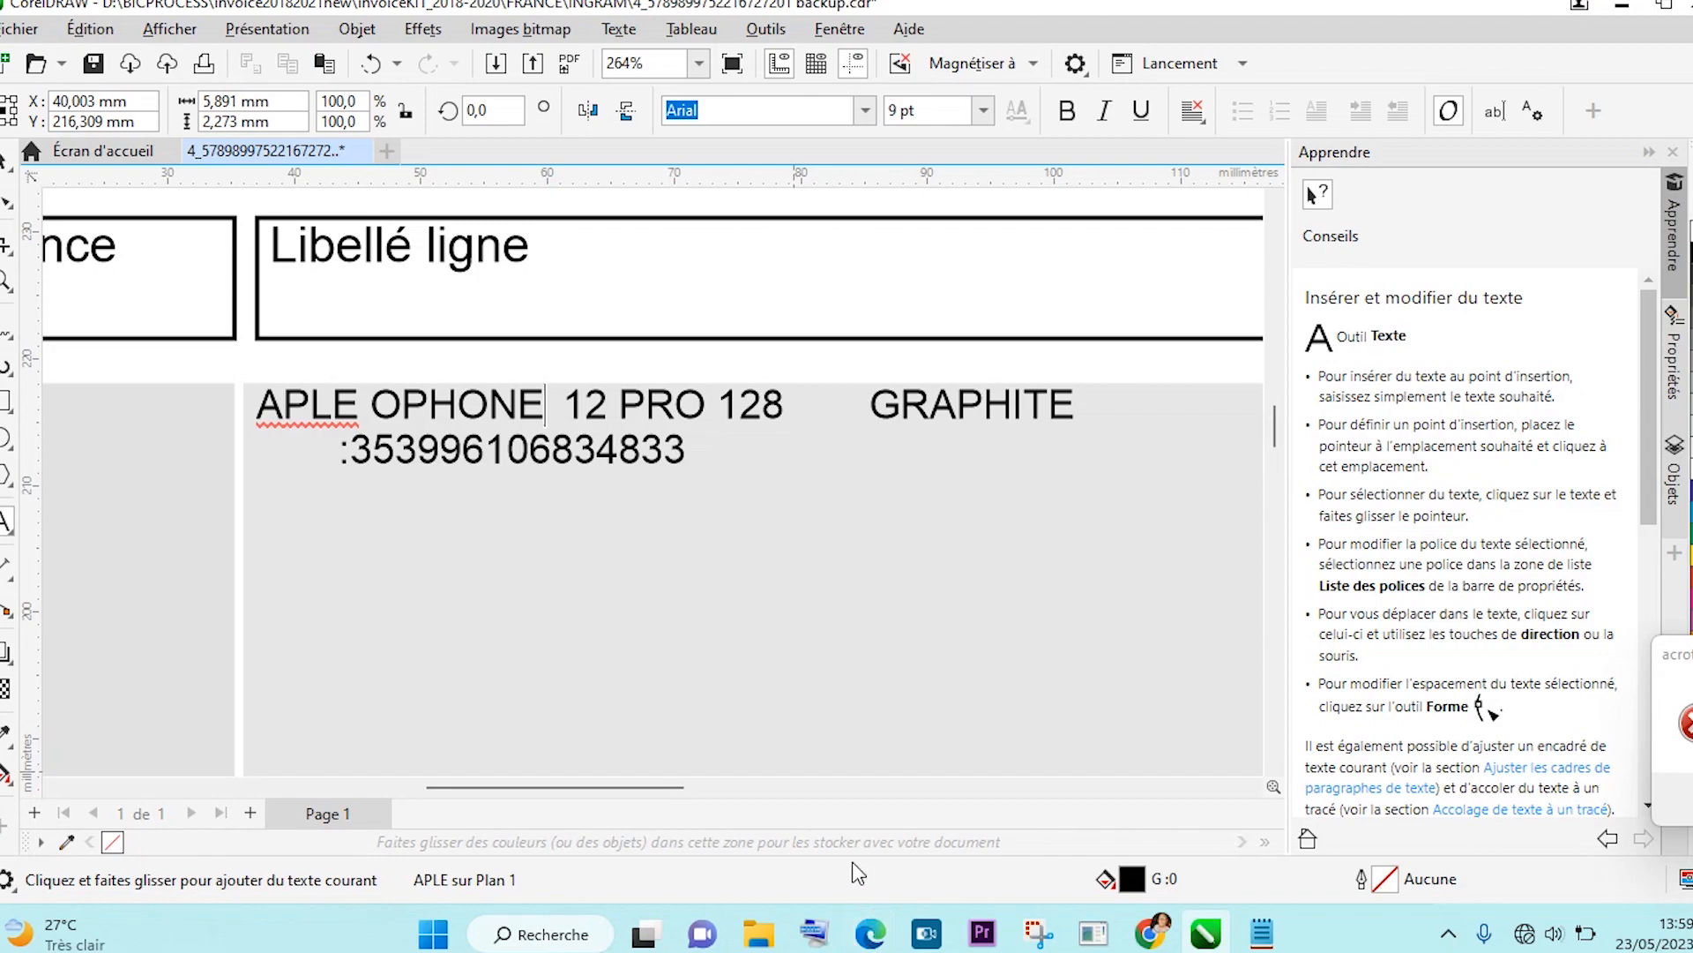
Check the original PDF and insert "IMEI" before the colon of the number line under the item description.
left_click(870, 937)
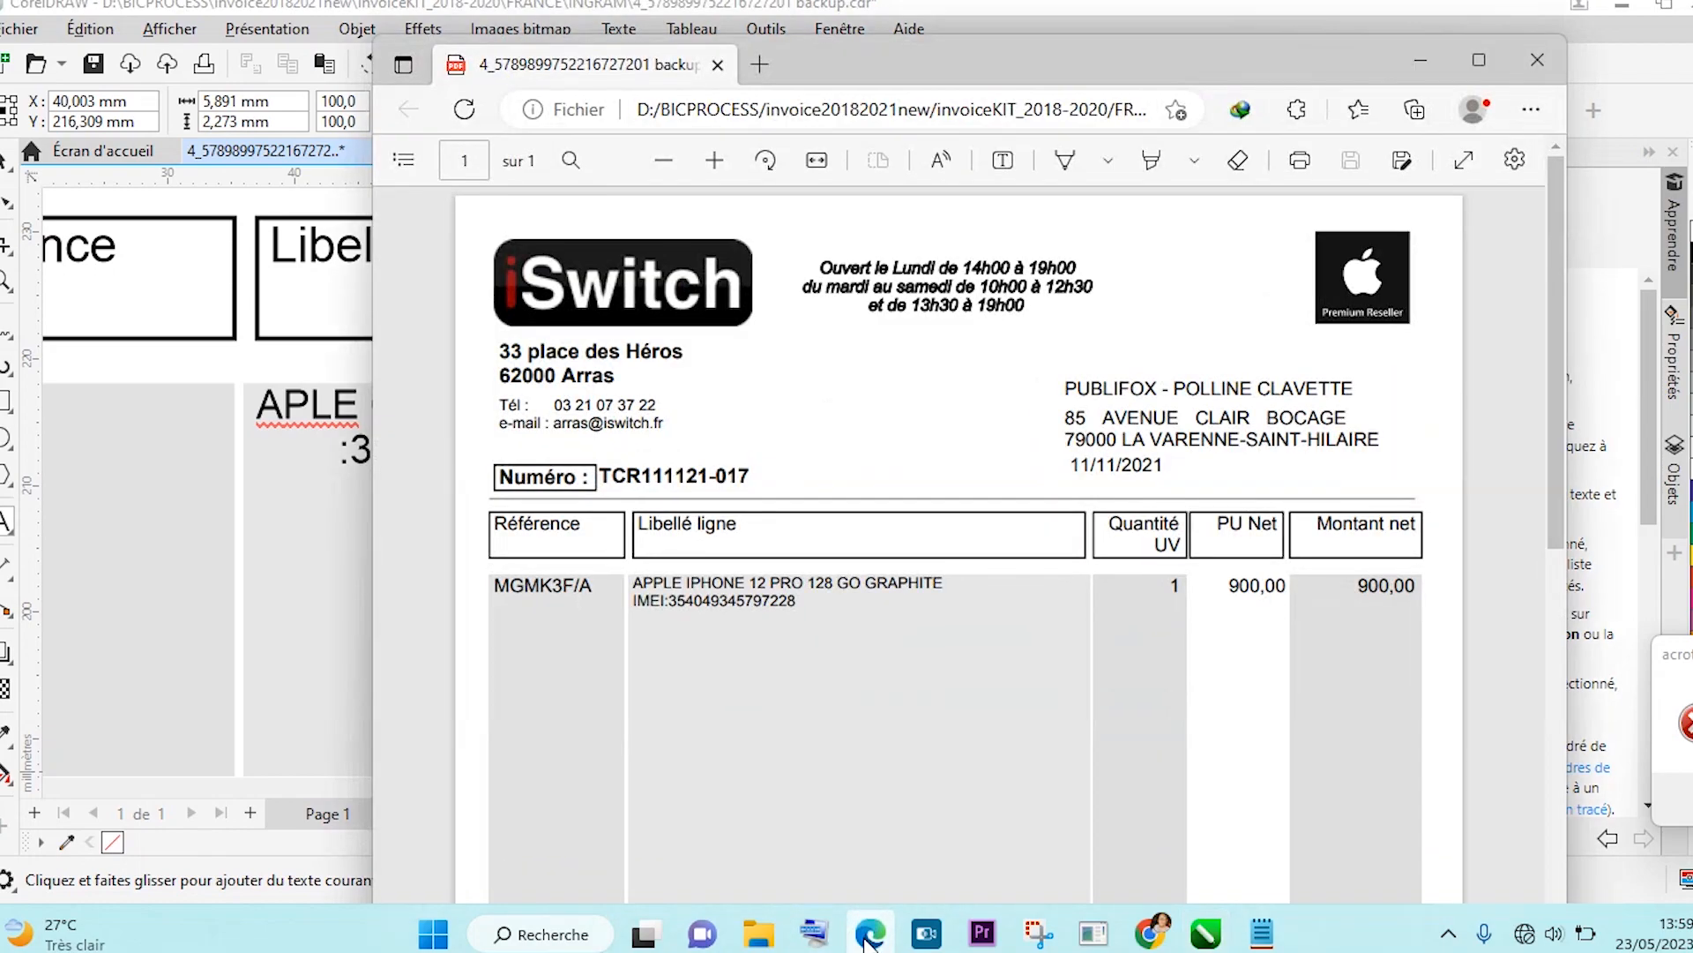
left_click(870, 937)
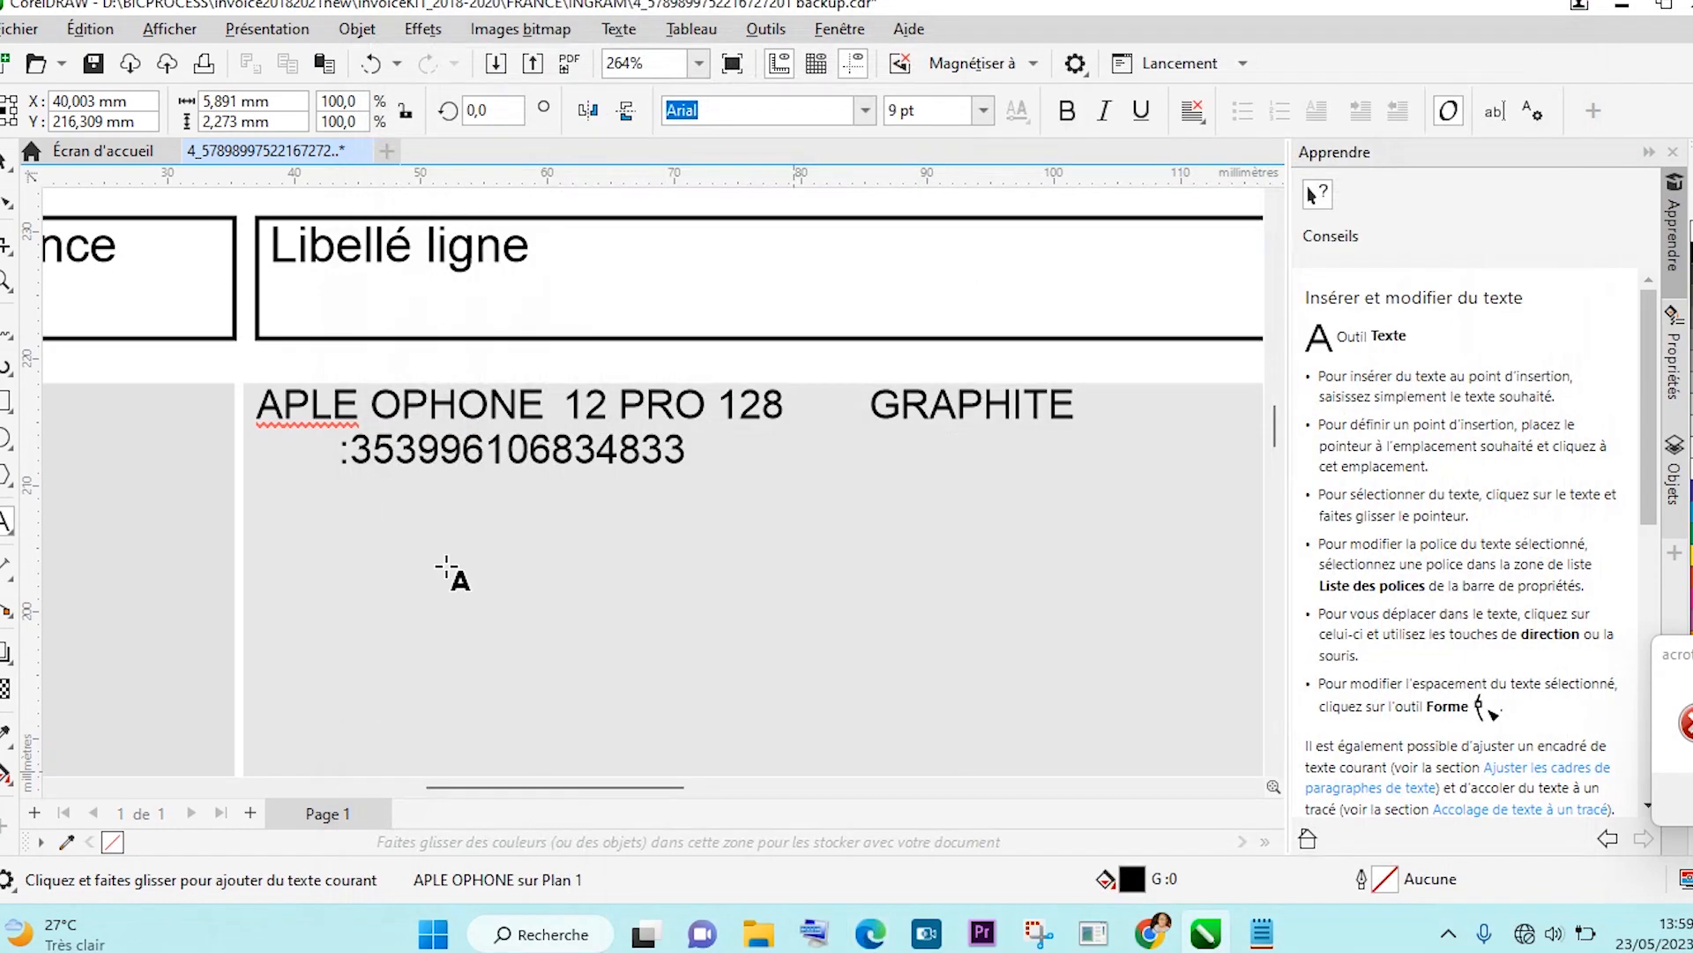
left_click(251, 453)
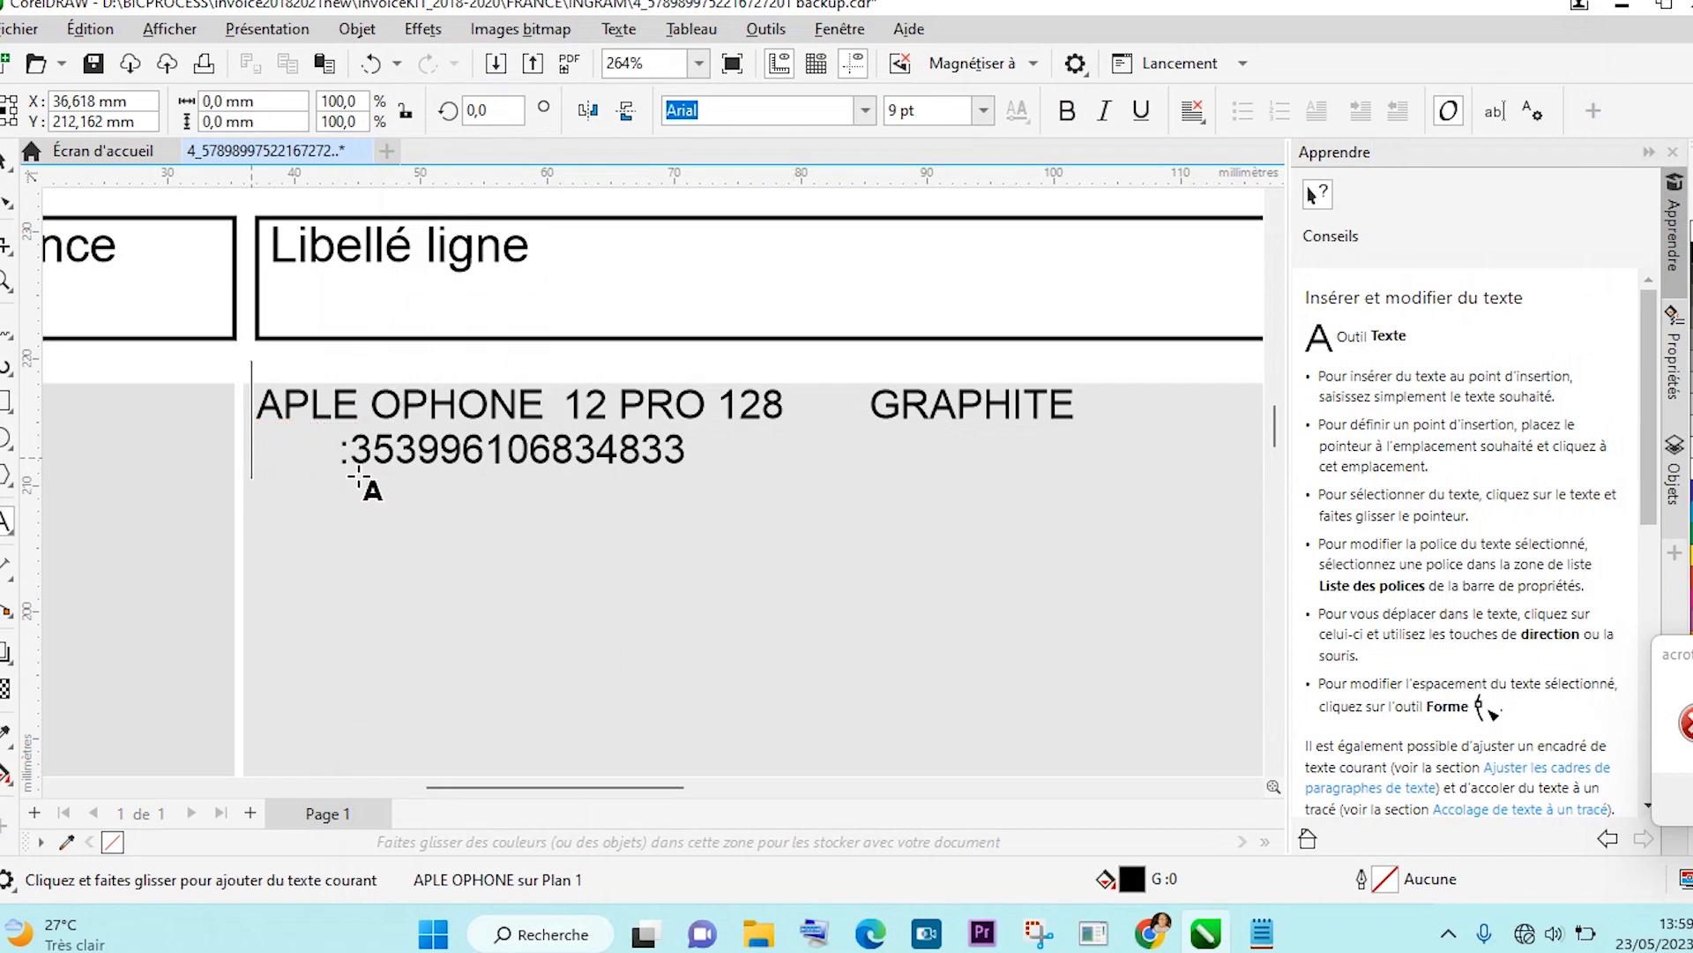
left_click(346, 449)
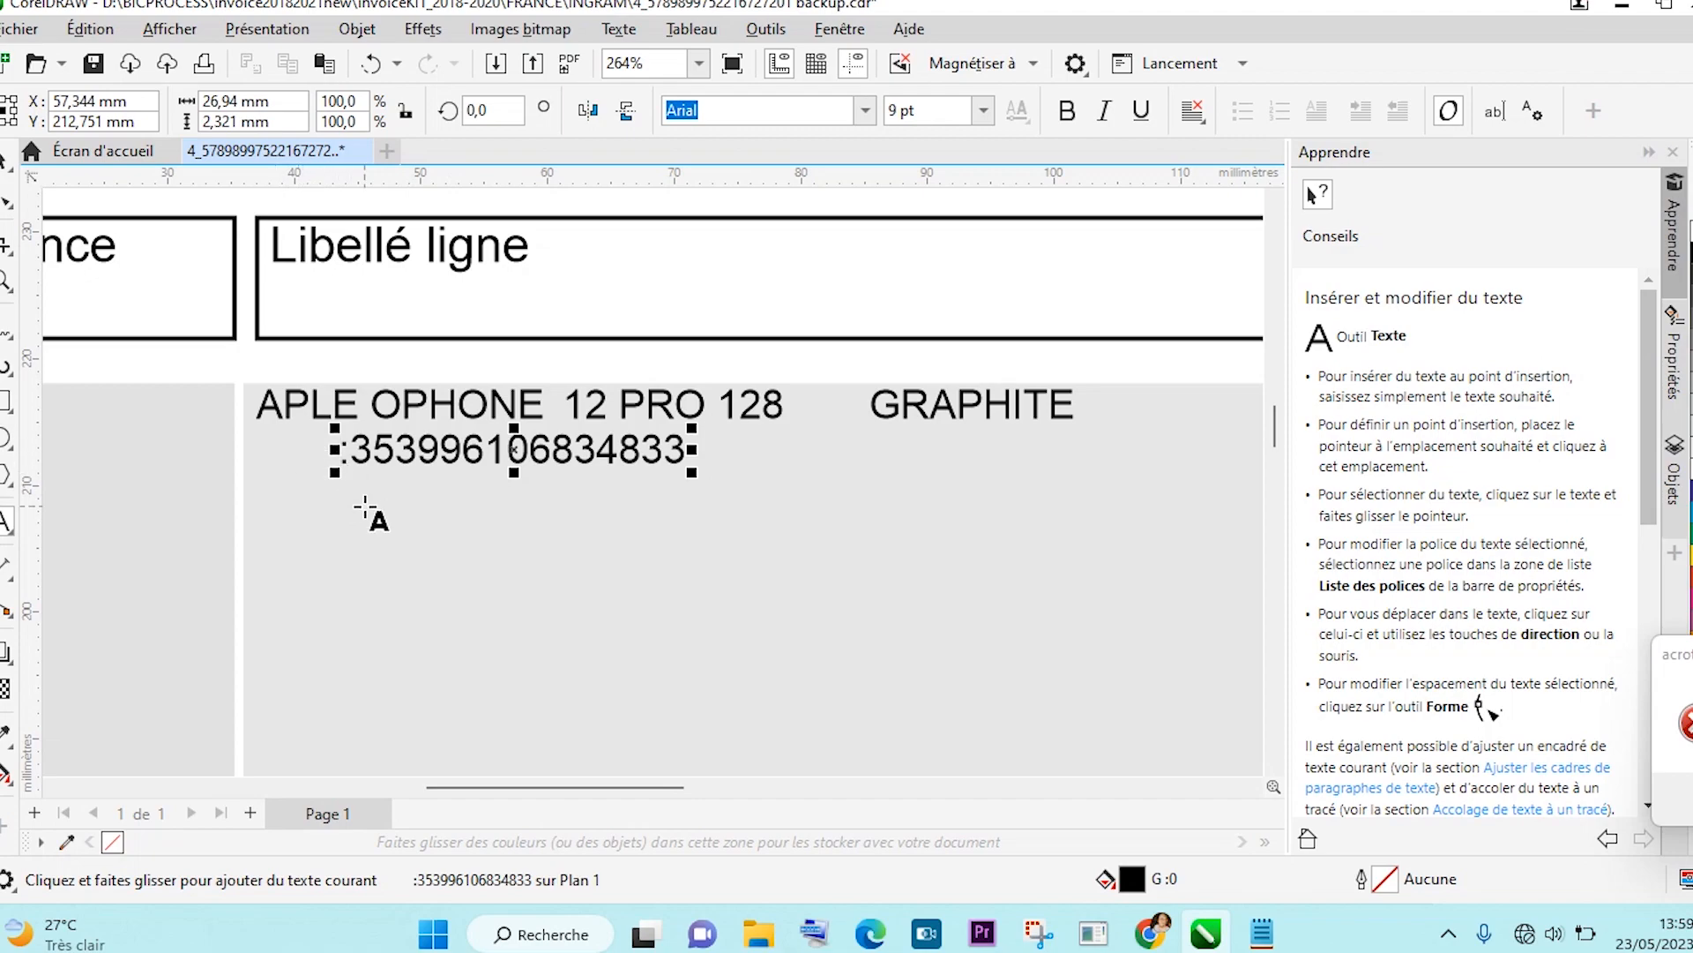
type("I")
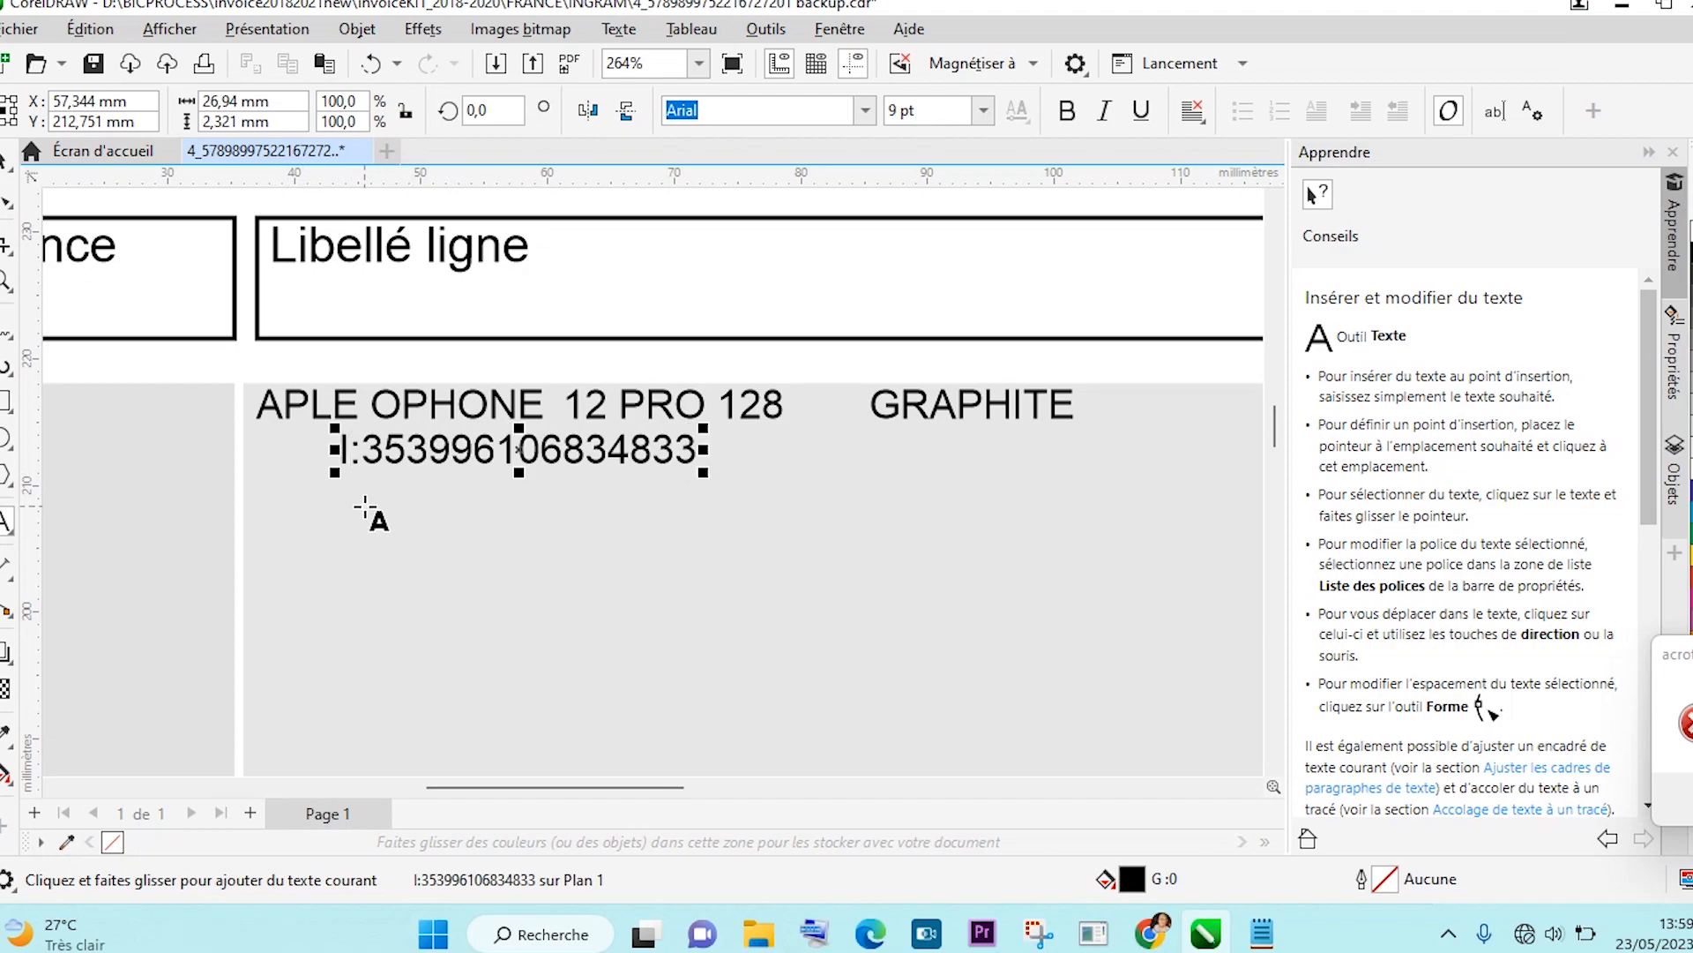
type("M")
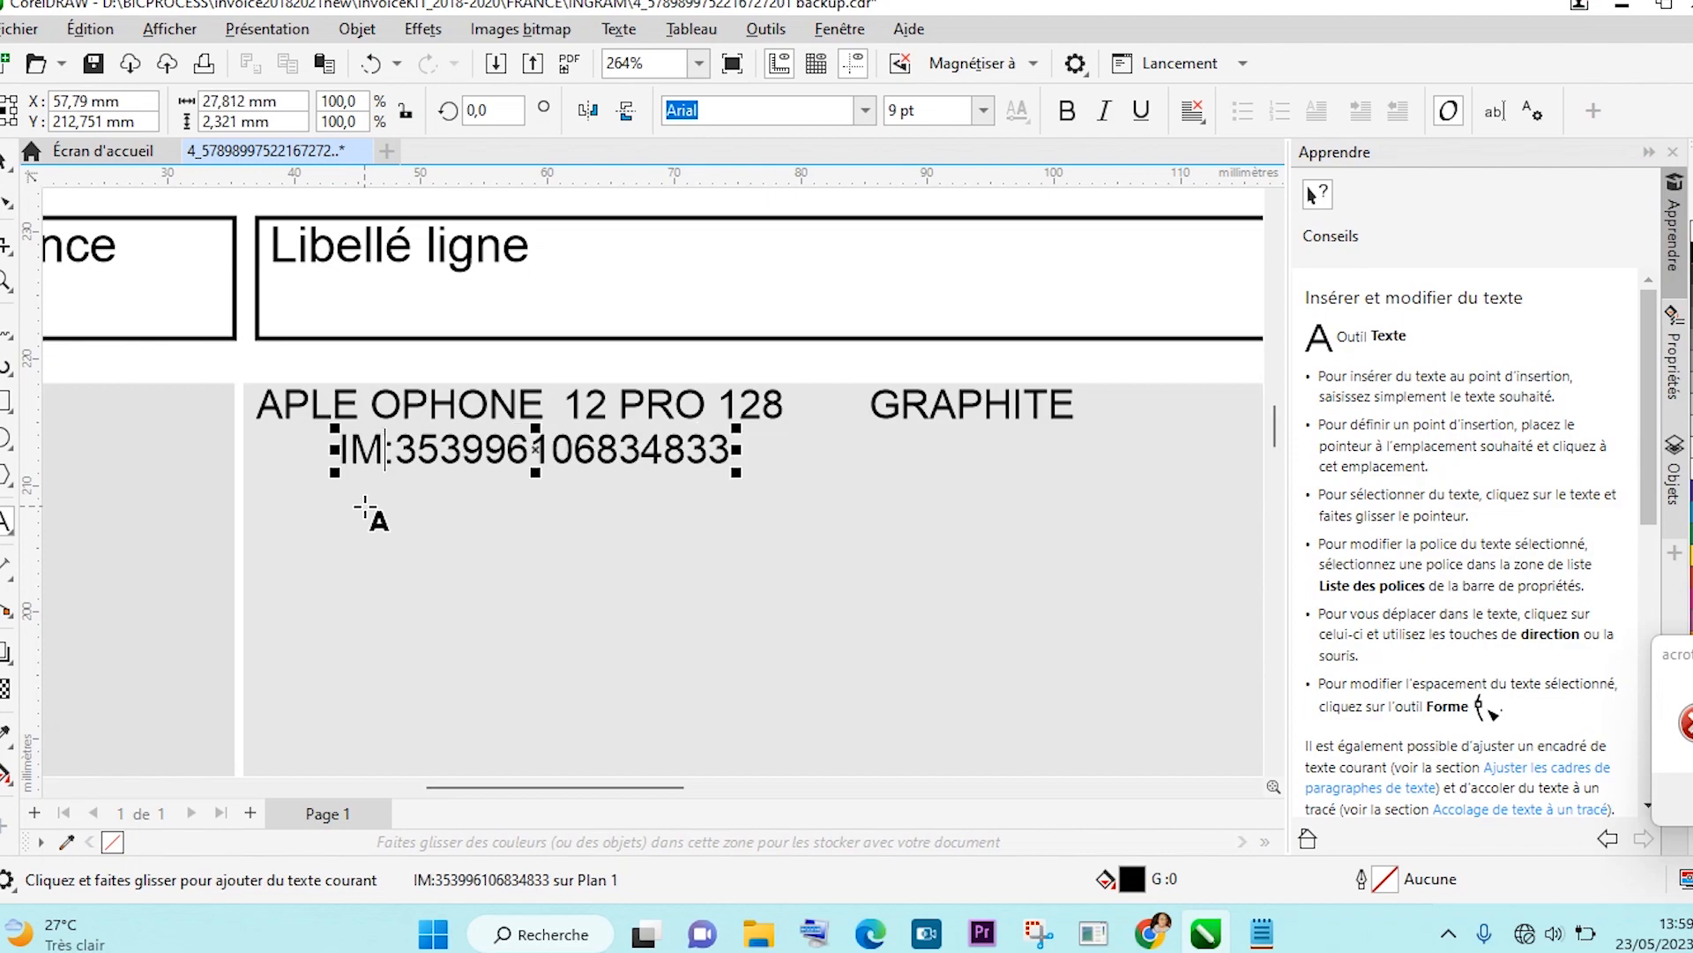
type("EI")
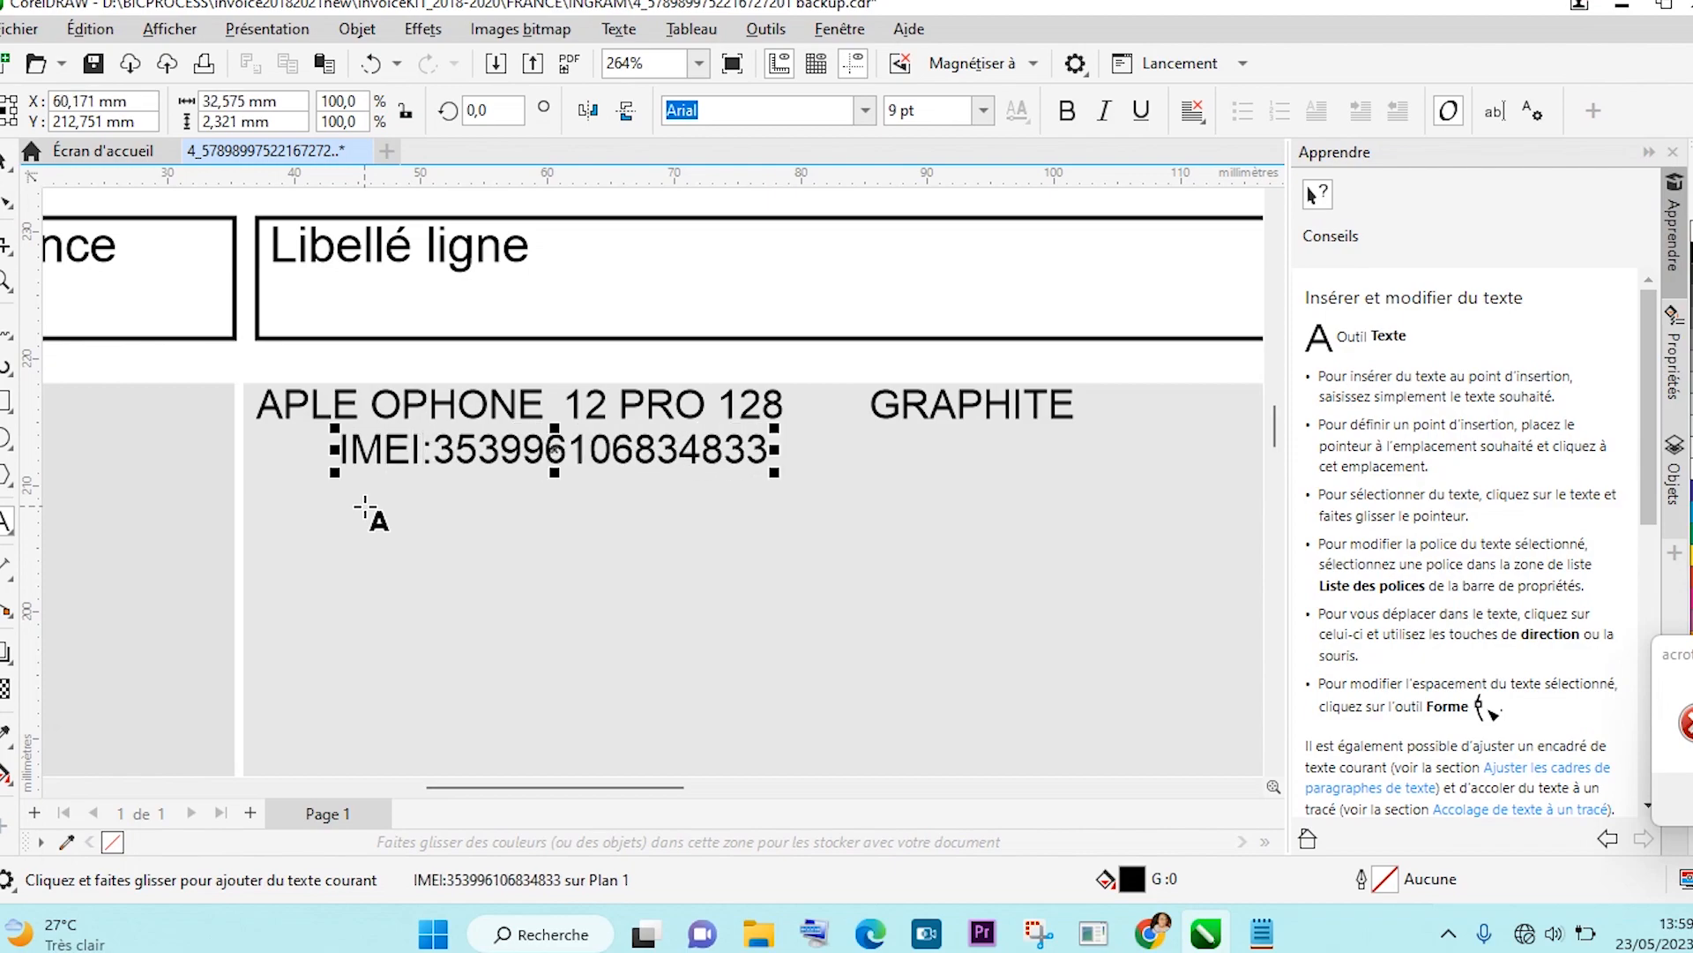
Nudge the IMEI line left until its start aligns with the "APLE OPHONE" description above it.
left_click(5, 160)
left_click_drag(474, 444, 403, 445)
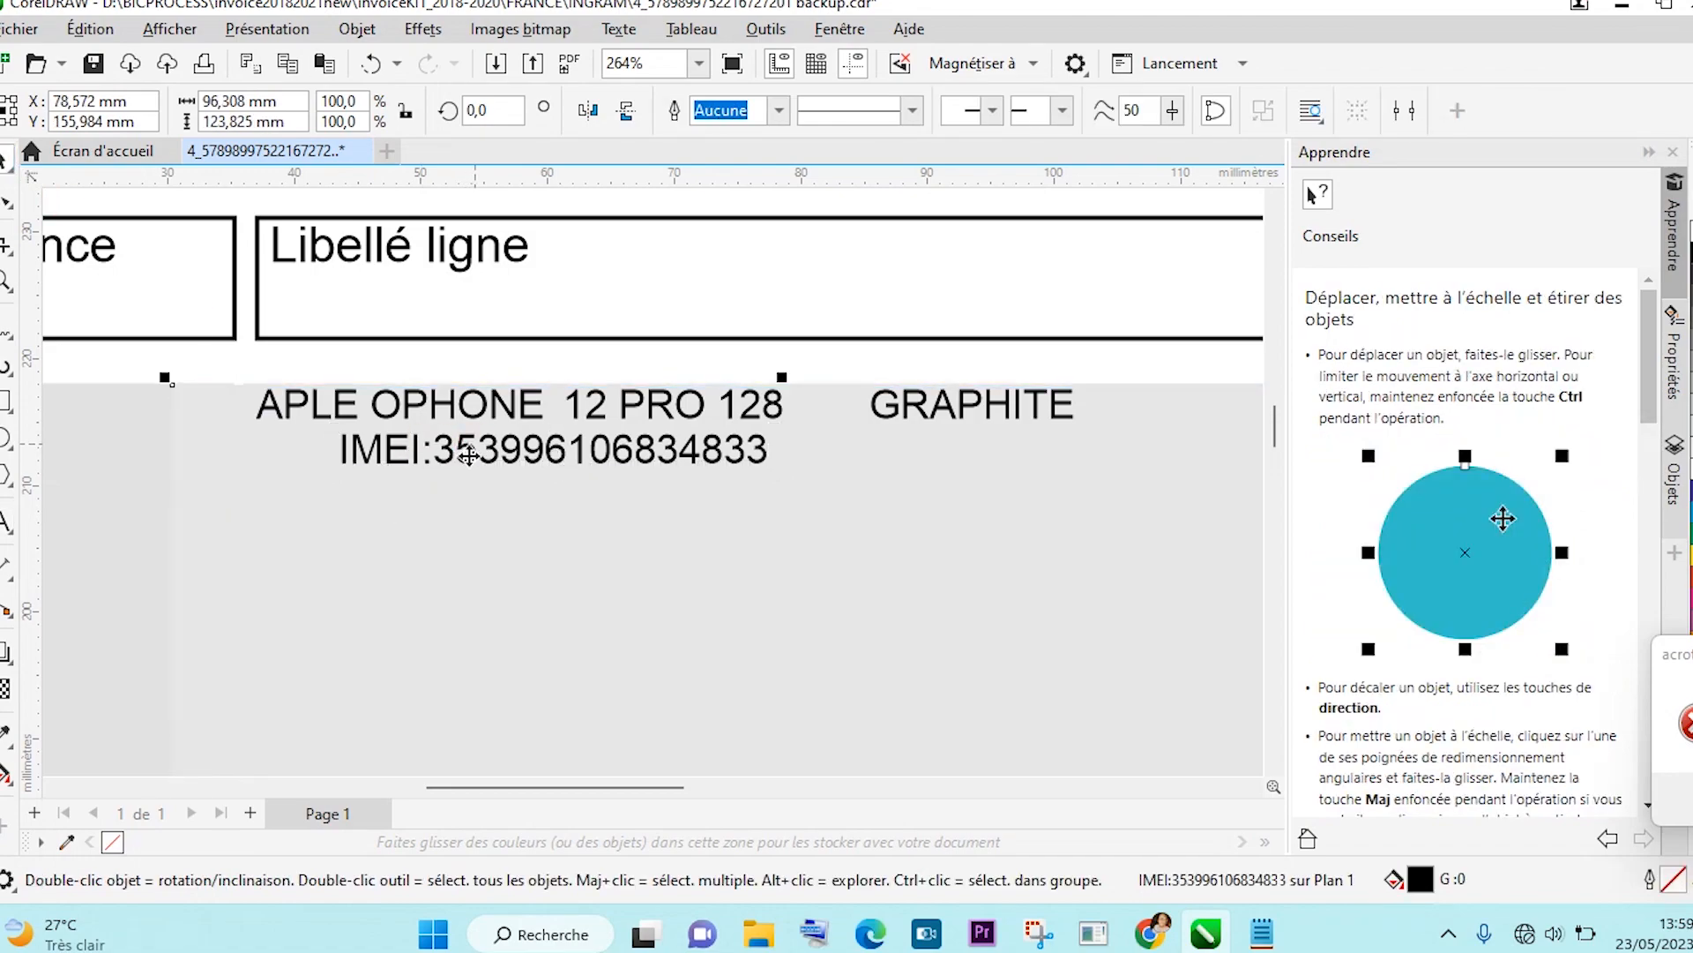
key("ctrl+z")
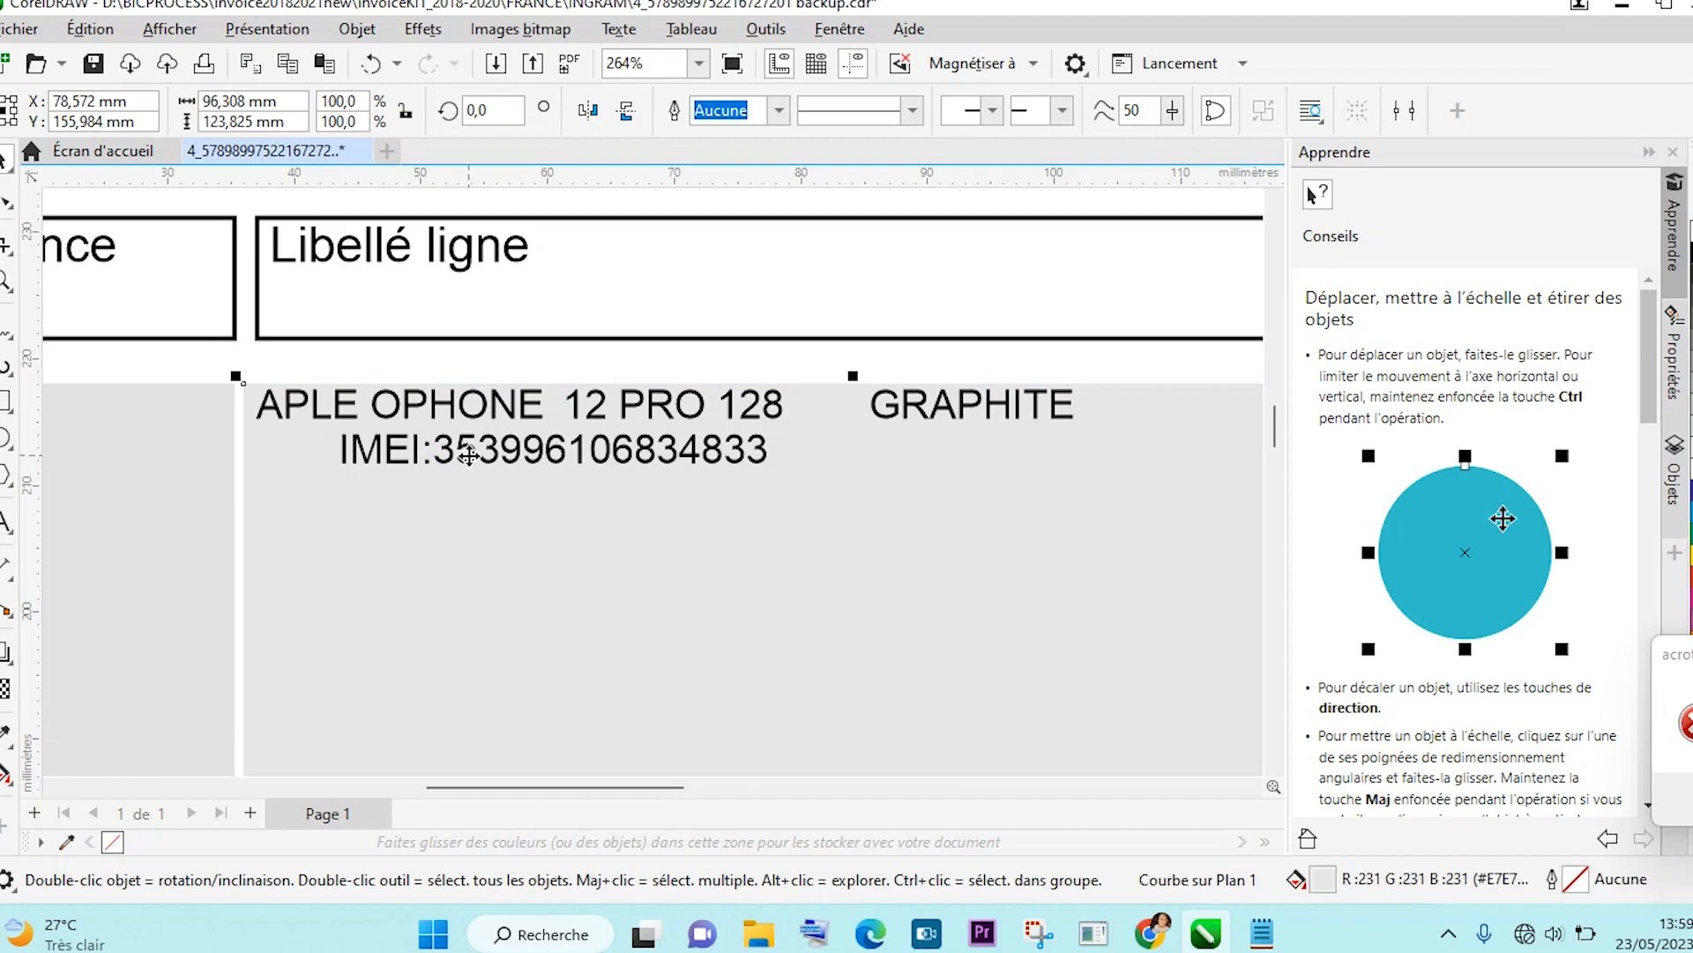
left_click(541, 450)
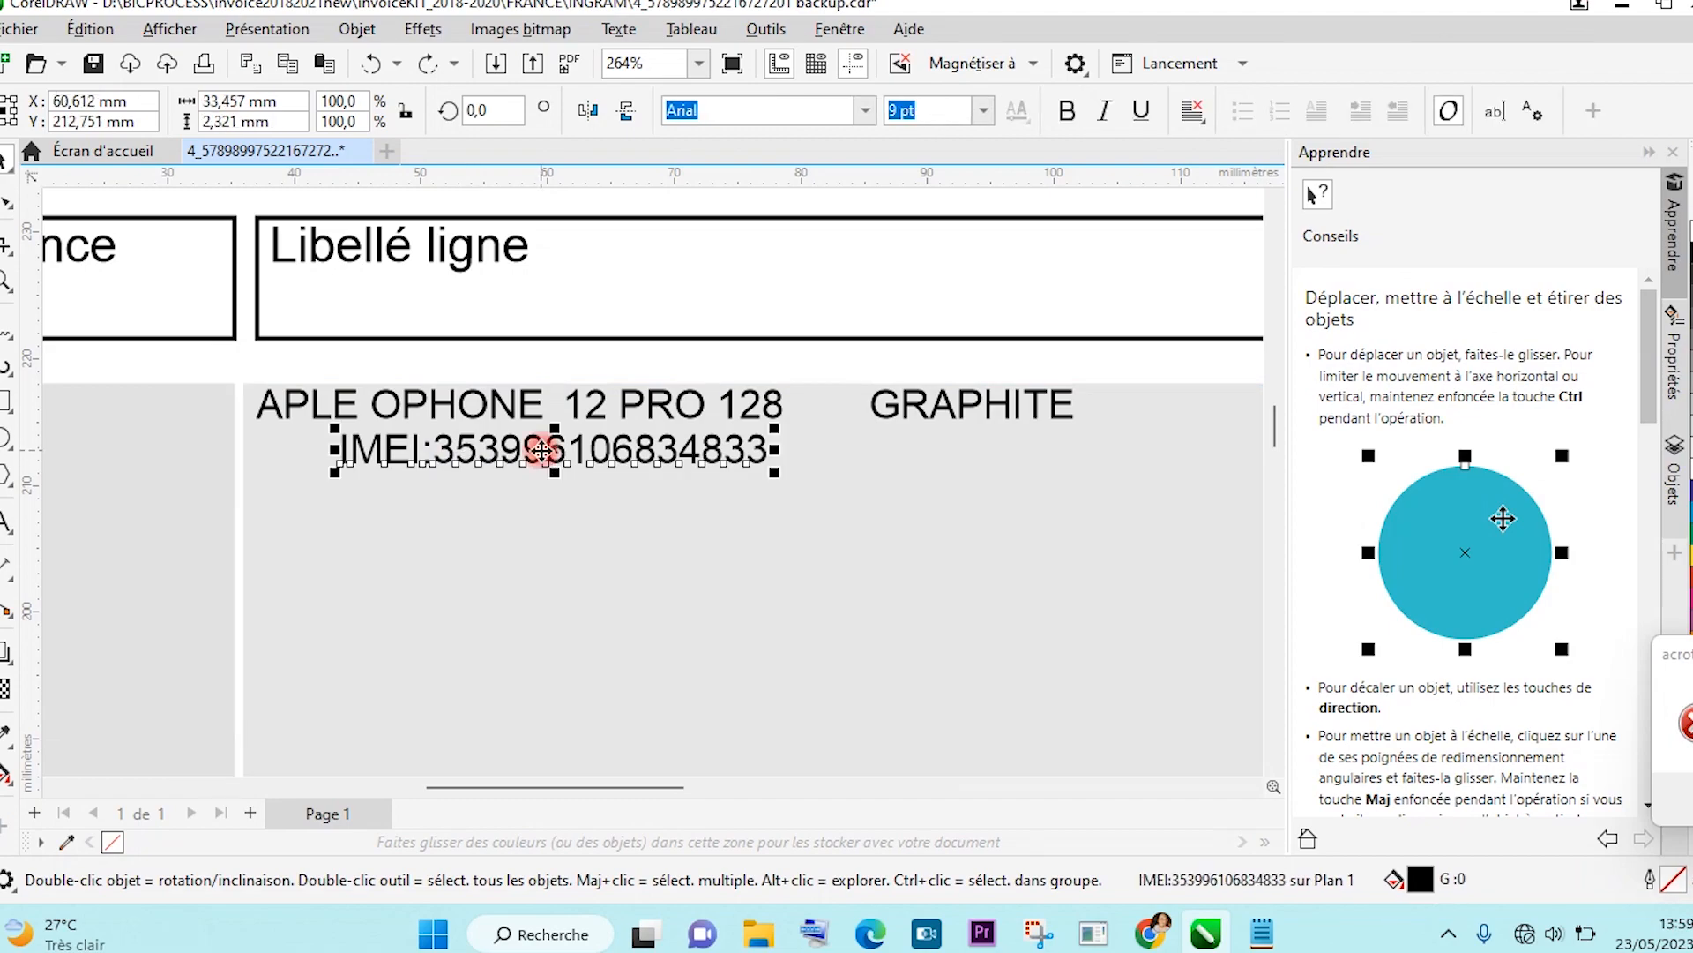
key("Left")
key("Left")
key("Left")
key("Left")
key("Left")
key("Left")
key("Left")
key("Left")
key("Left")
key("Left")
key("Left")
key("Left")
key("Left")
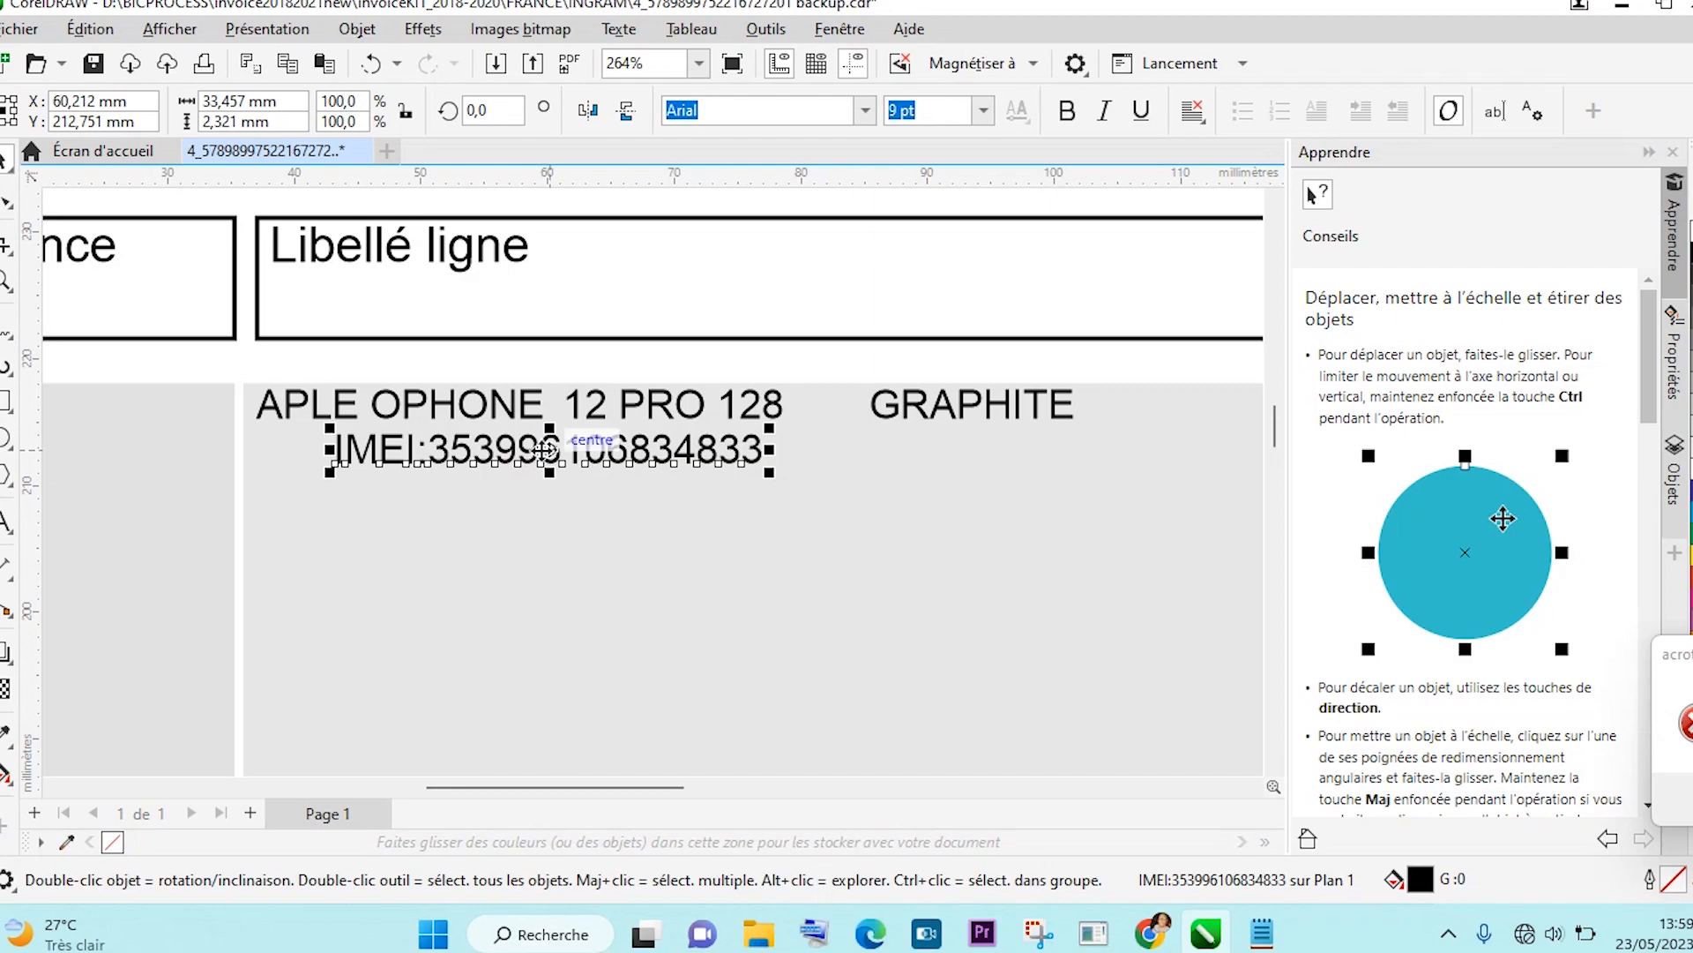
key("Left")
key("Left")
key("Left")
key("Left")
key("Left")
key("Left")
key("Left")
key("Left")
key("Left")
key("Left")
key("Left")
key("Left")
key("Left")
key("Left")
key("Left")
key("Left")
key("Left")
key("Left")
key("Left")
key("Left")
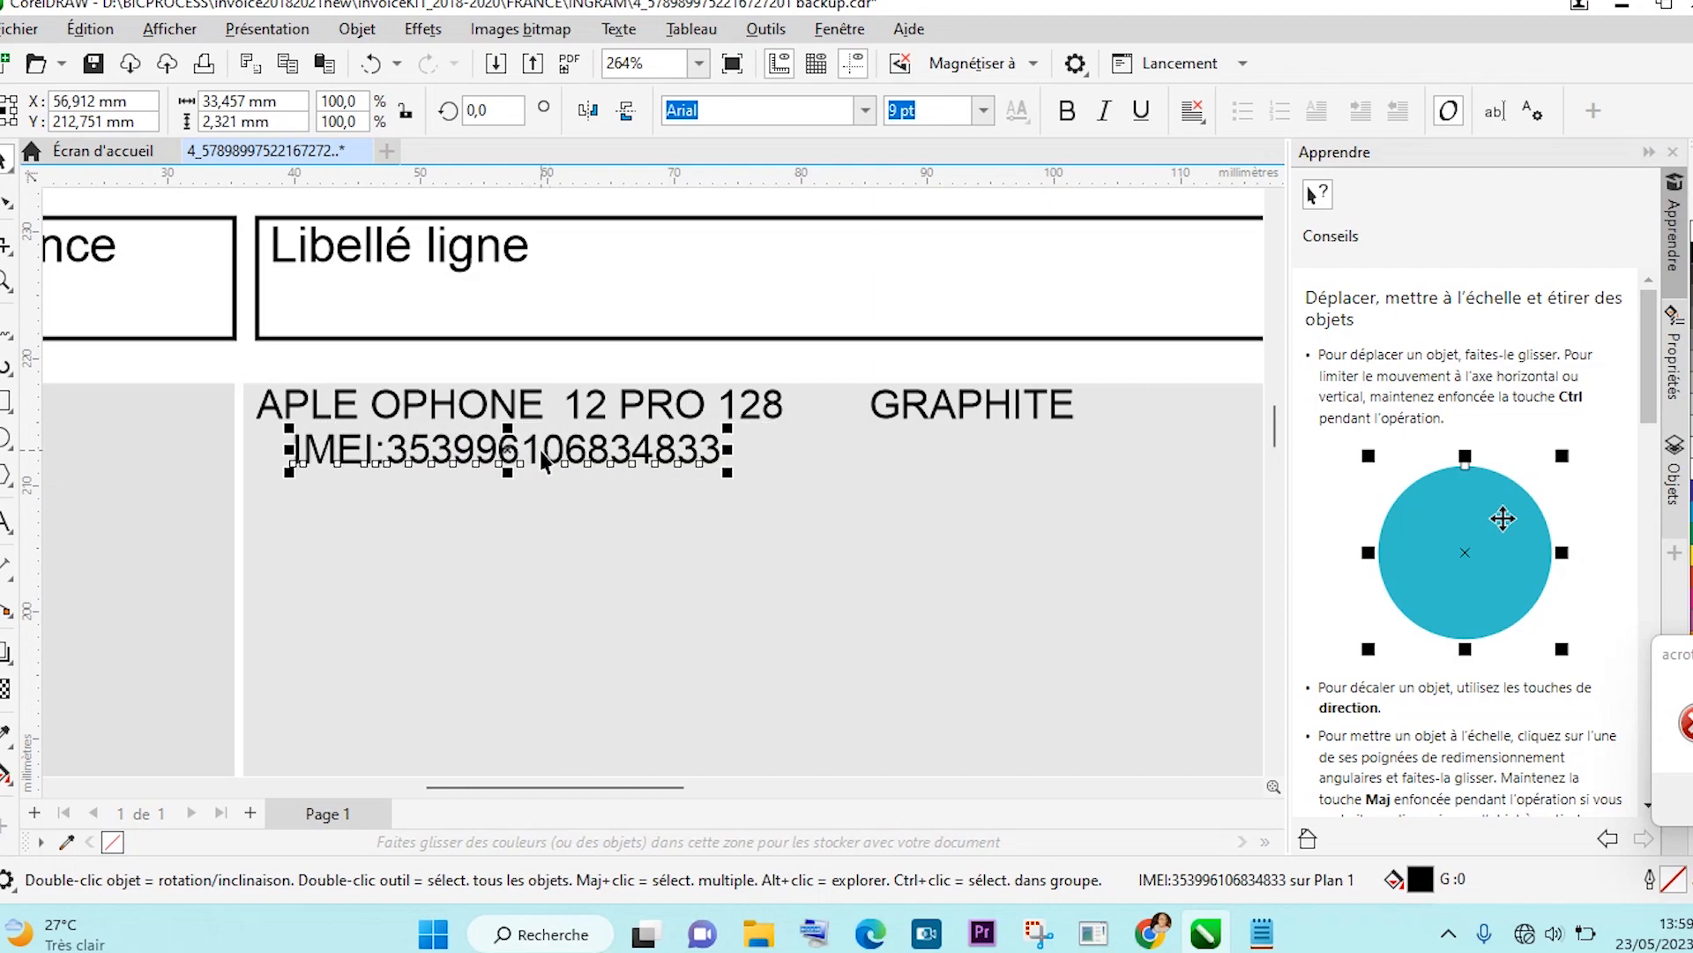
key("Left")
key("Left")
key("Left")
key("Left")
key("Left")
key("Left")
key("Left")
key("Left")
key("Left")
key("Left")
key("Left")
key("Left")
key("Left")
key("Left")
key("Left")
key("Left")
key("Left")
key("Left")
key("Left")
key("Left")
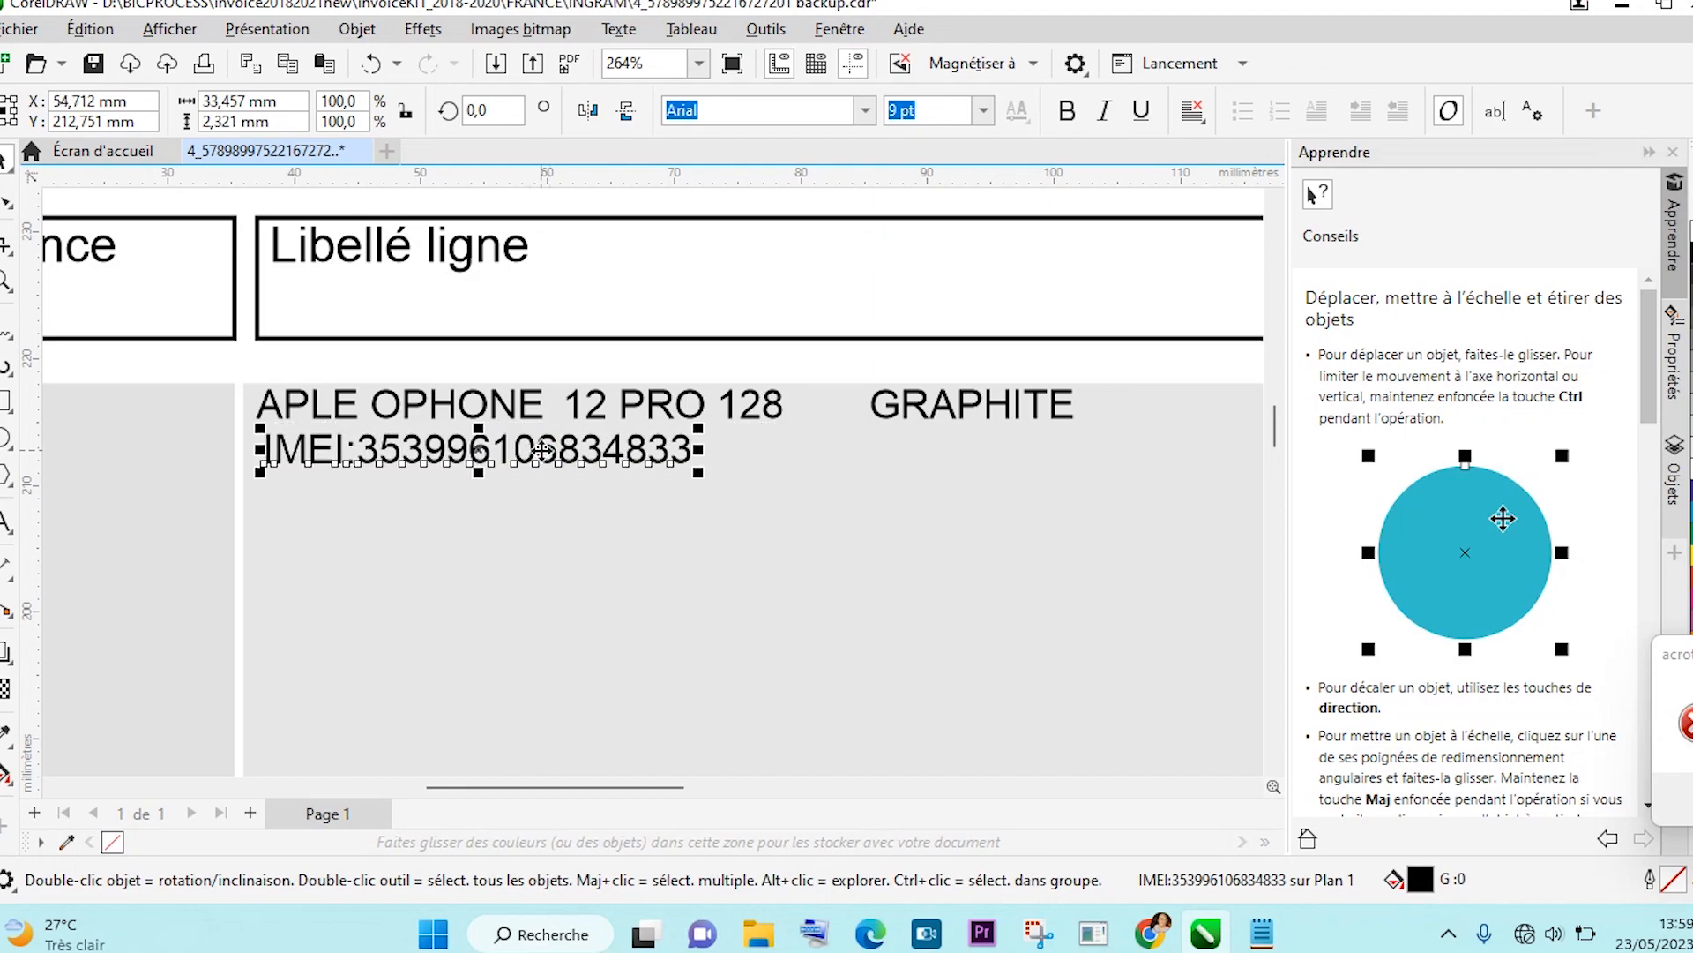
key("Left")
key("Left")
key("Left")
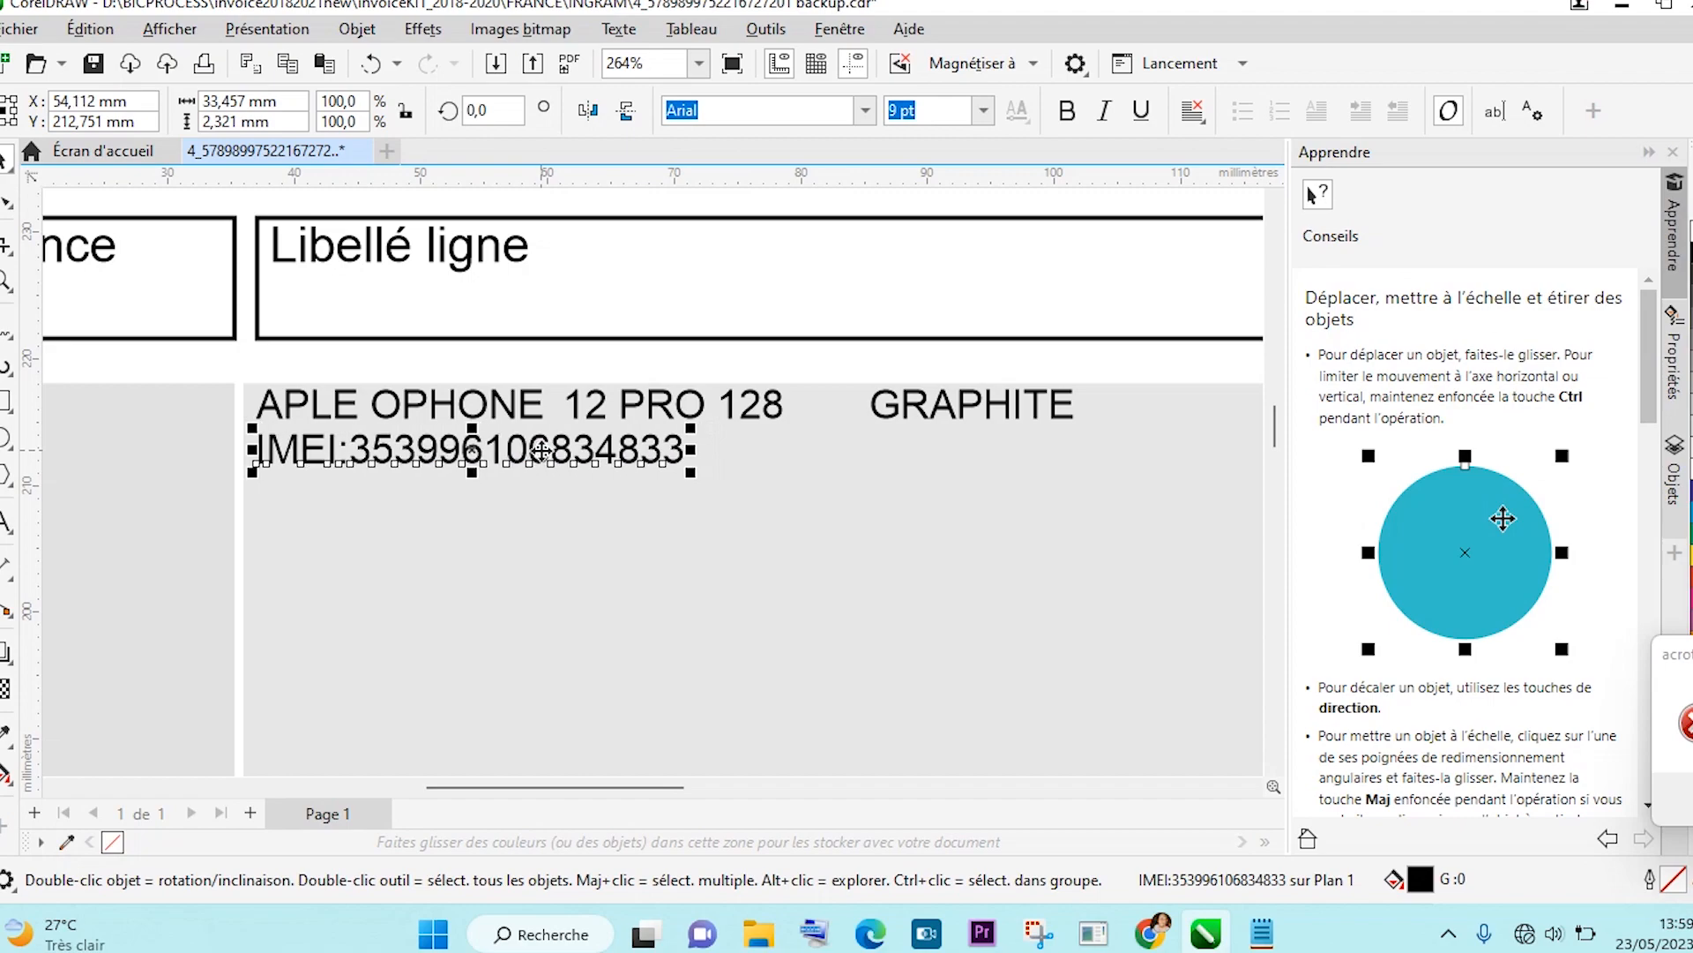
Compare with the original invoice PDF and correct "OPHONE" to "IPHONE" in the item description.
left_click(594, 541)
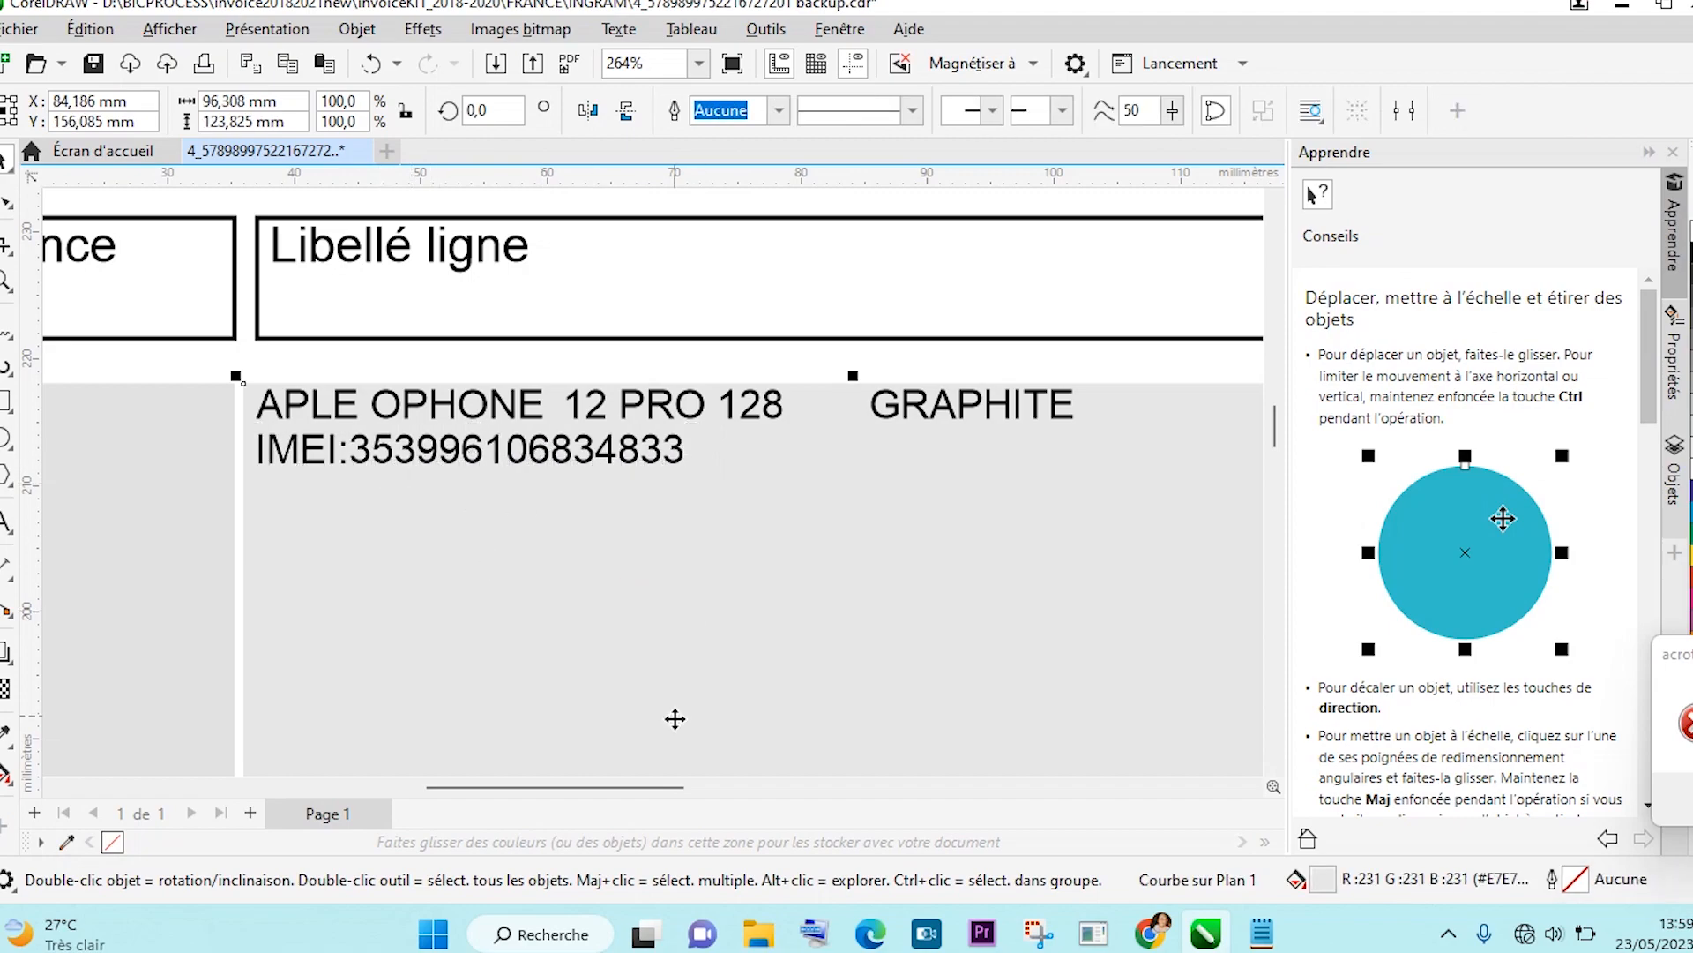
left_click(869, 935)
left_click(869, 937)
left_click(423, 406)
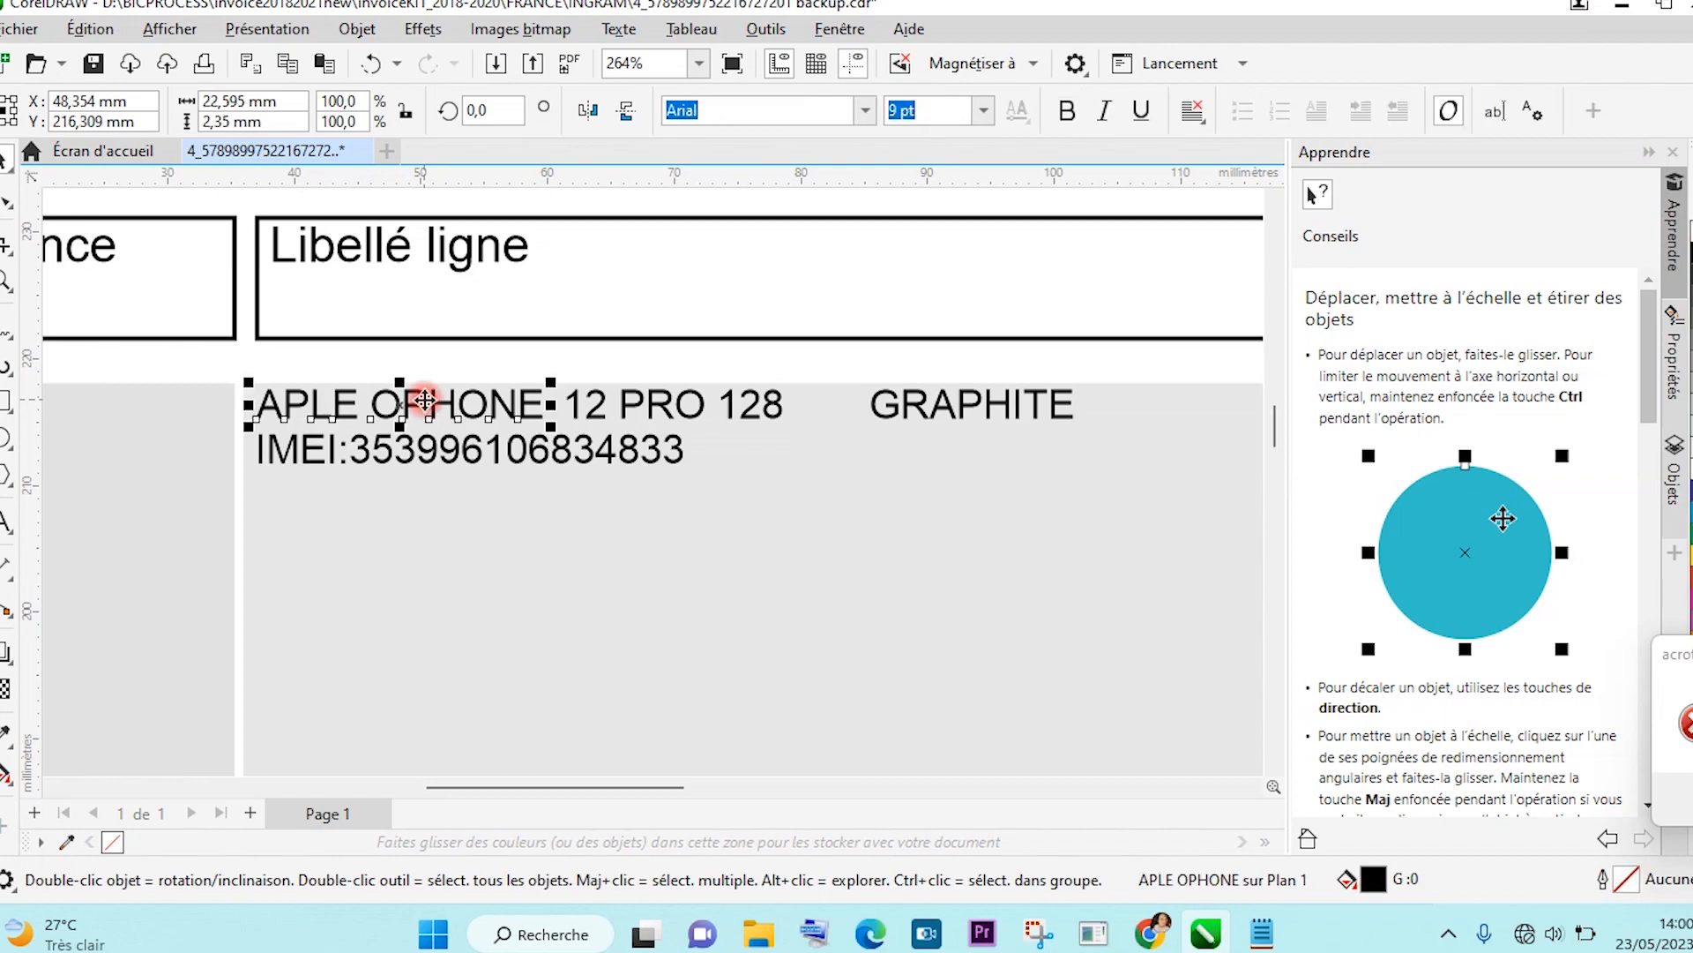
left_click(7, 521)
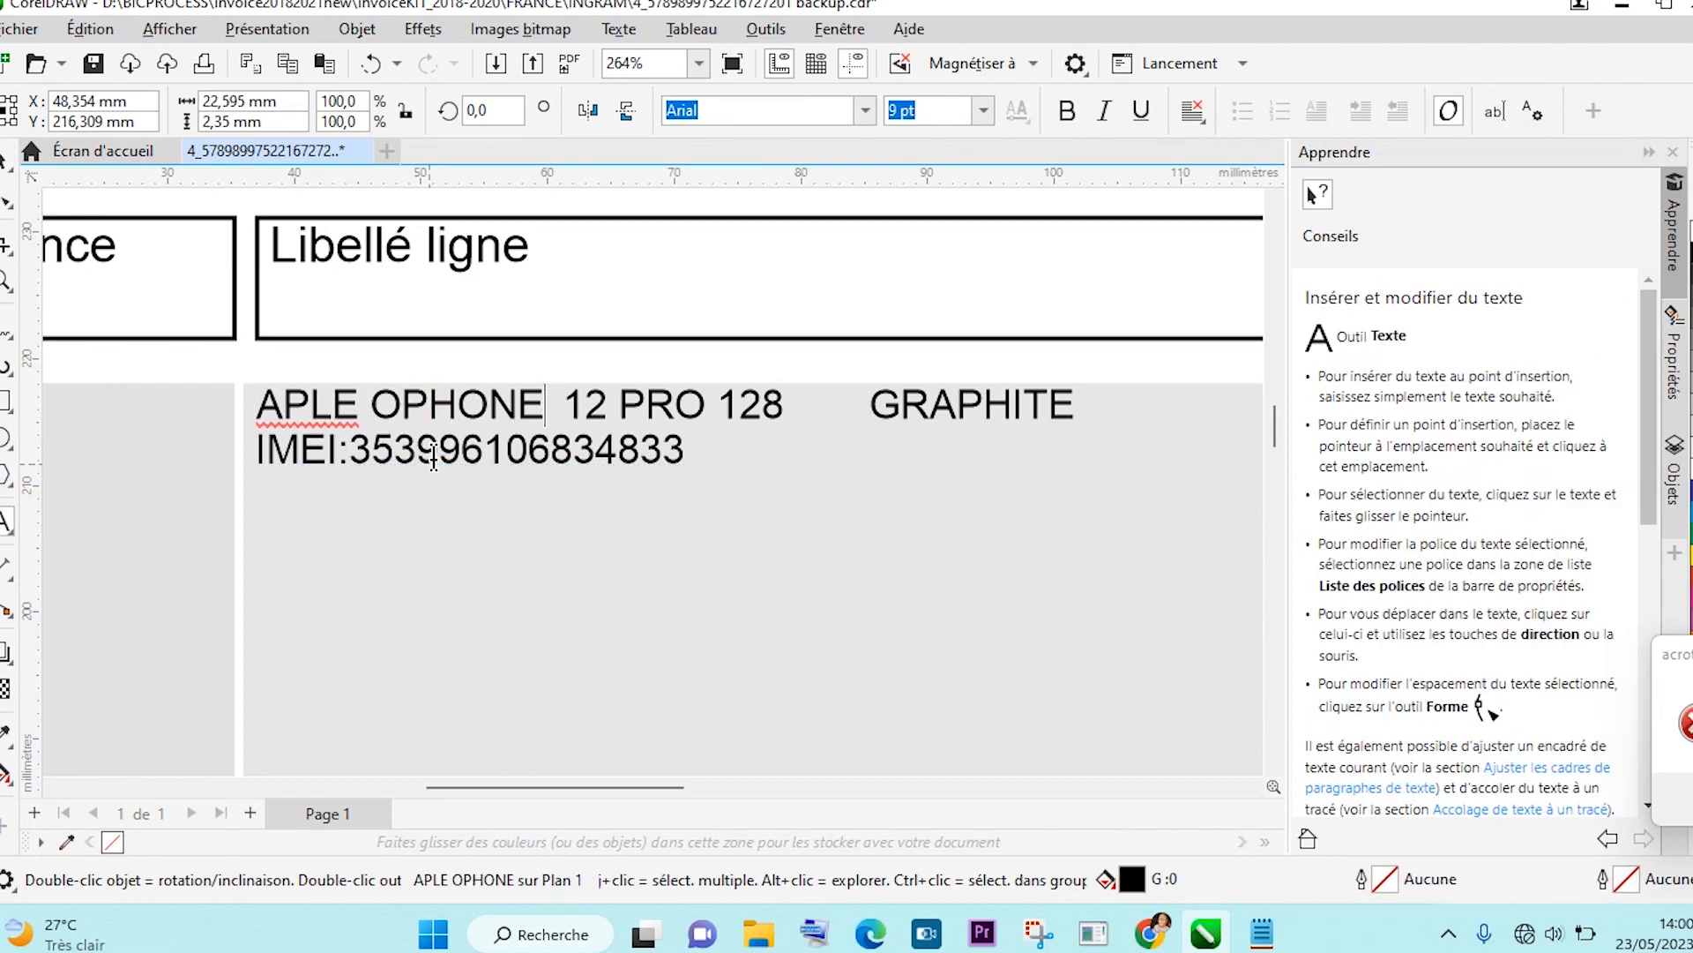
left_click(409, 392)
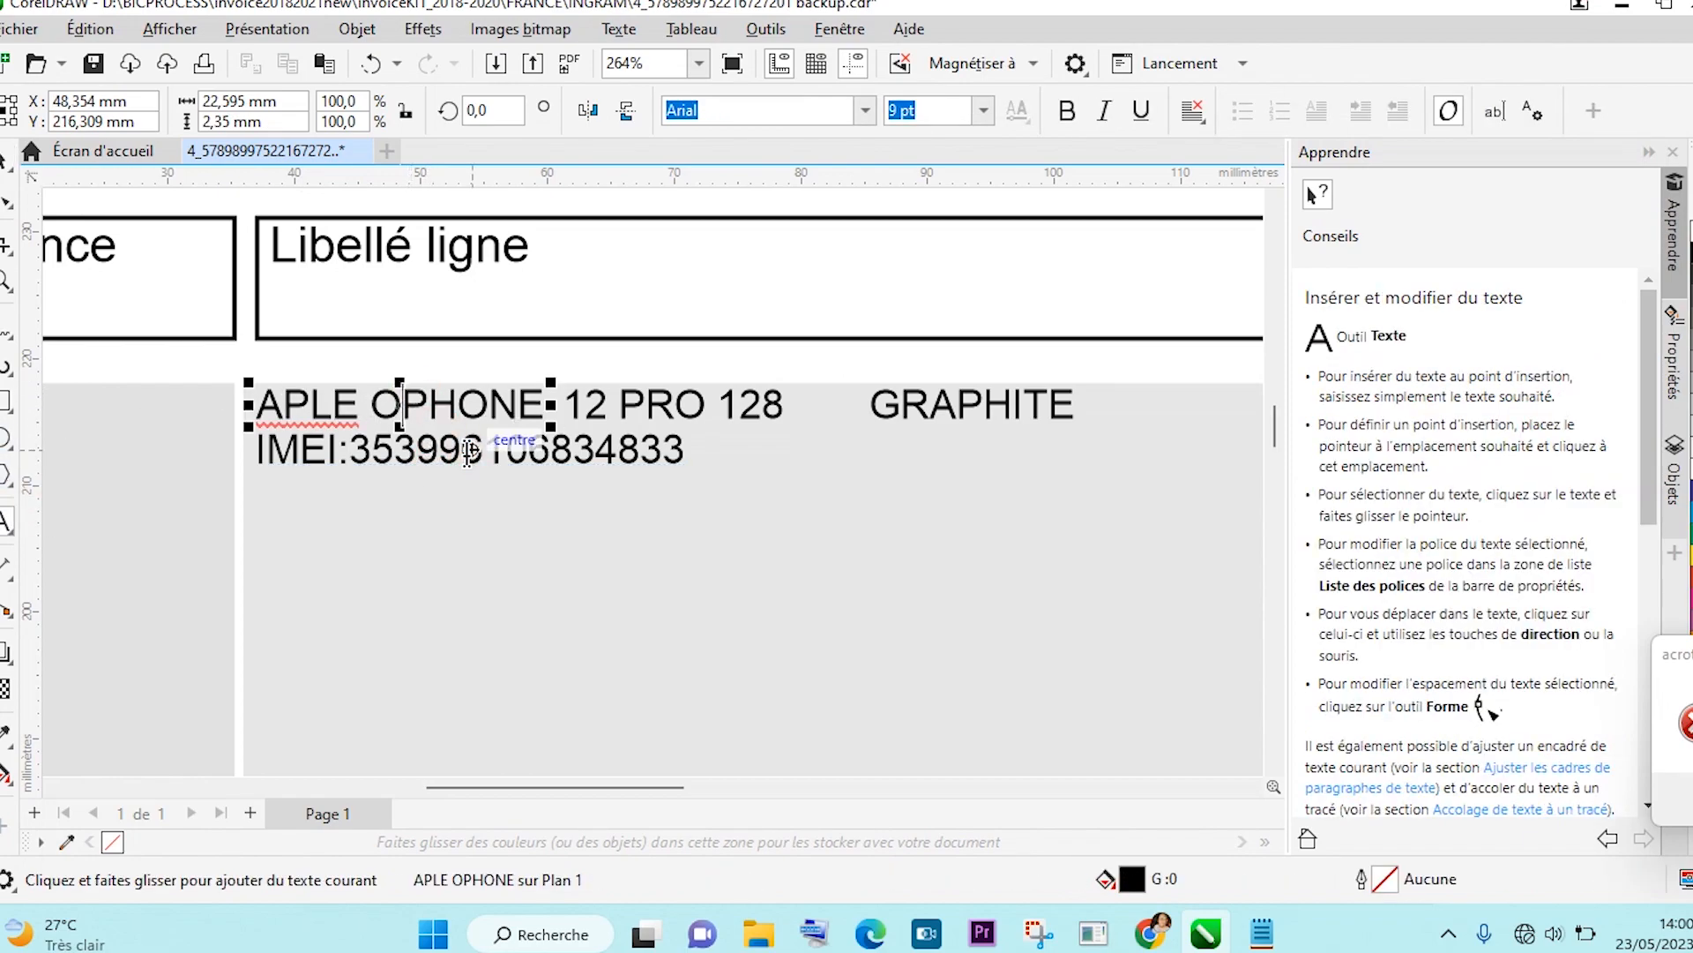
key("BackSpace")
type("I")
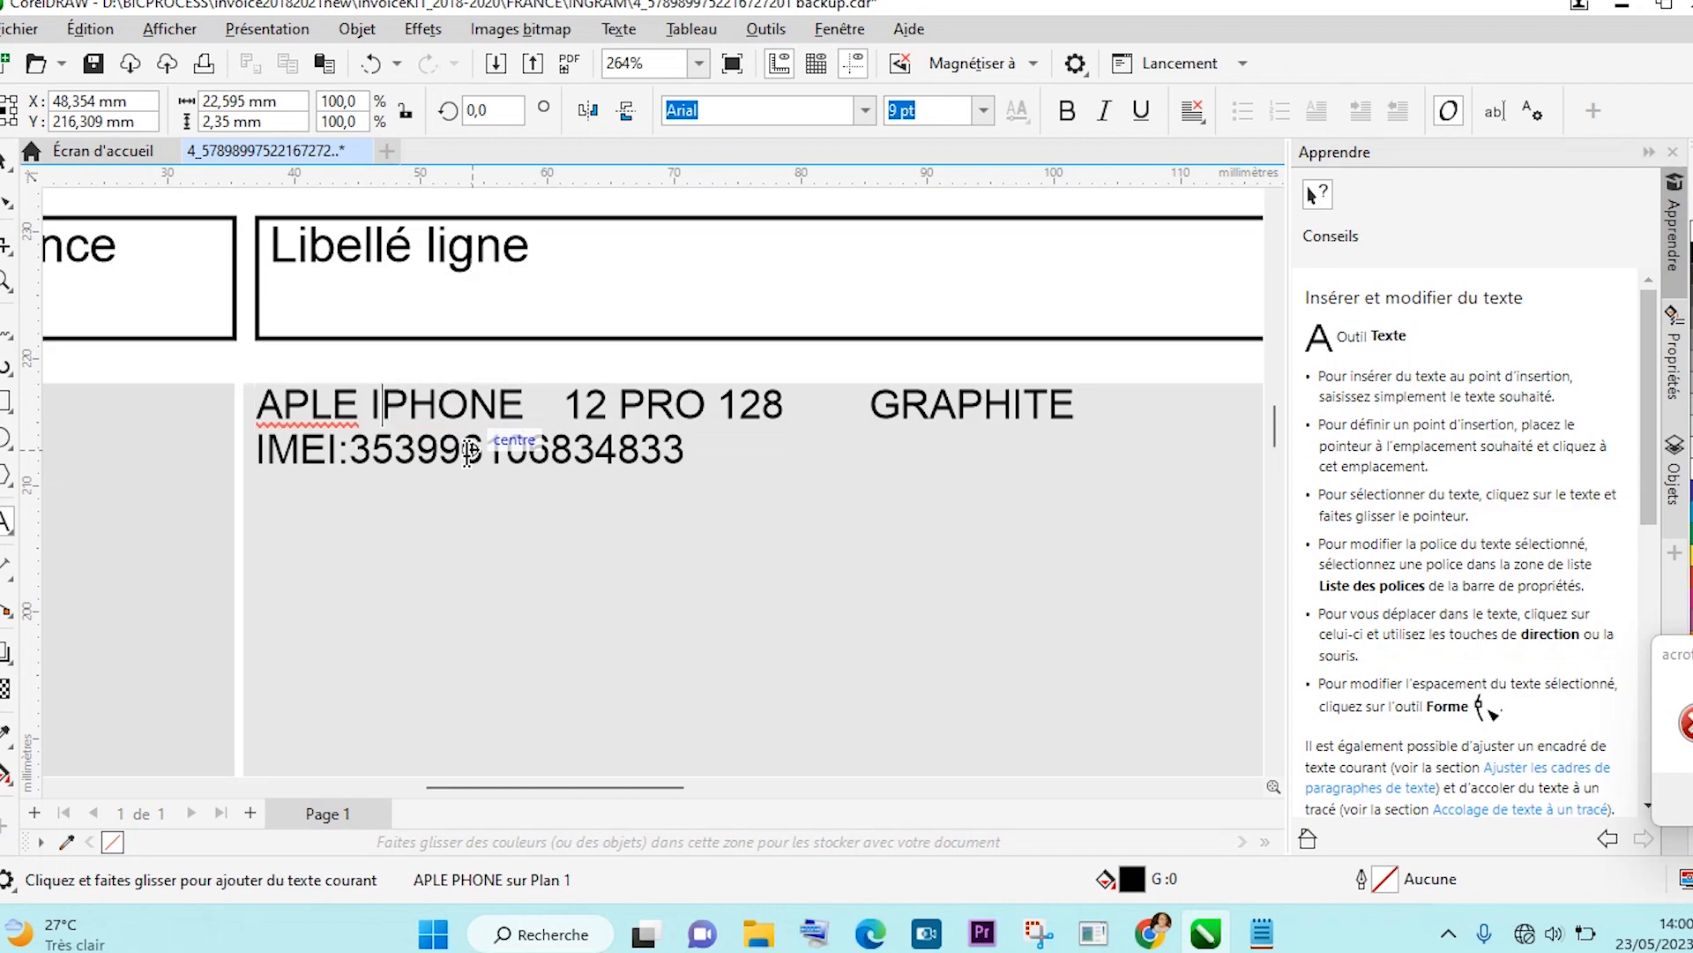
Nudge the "12 PRO" text left to close the gap after "APLE IPHONE", leaving a normal word space.
left_click(573, 404)
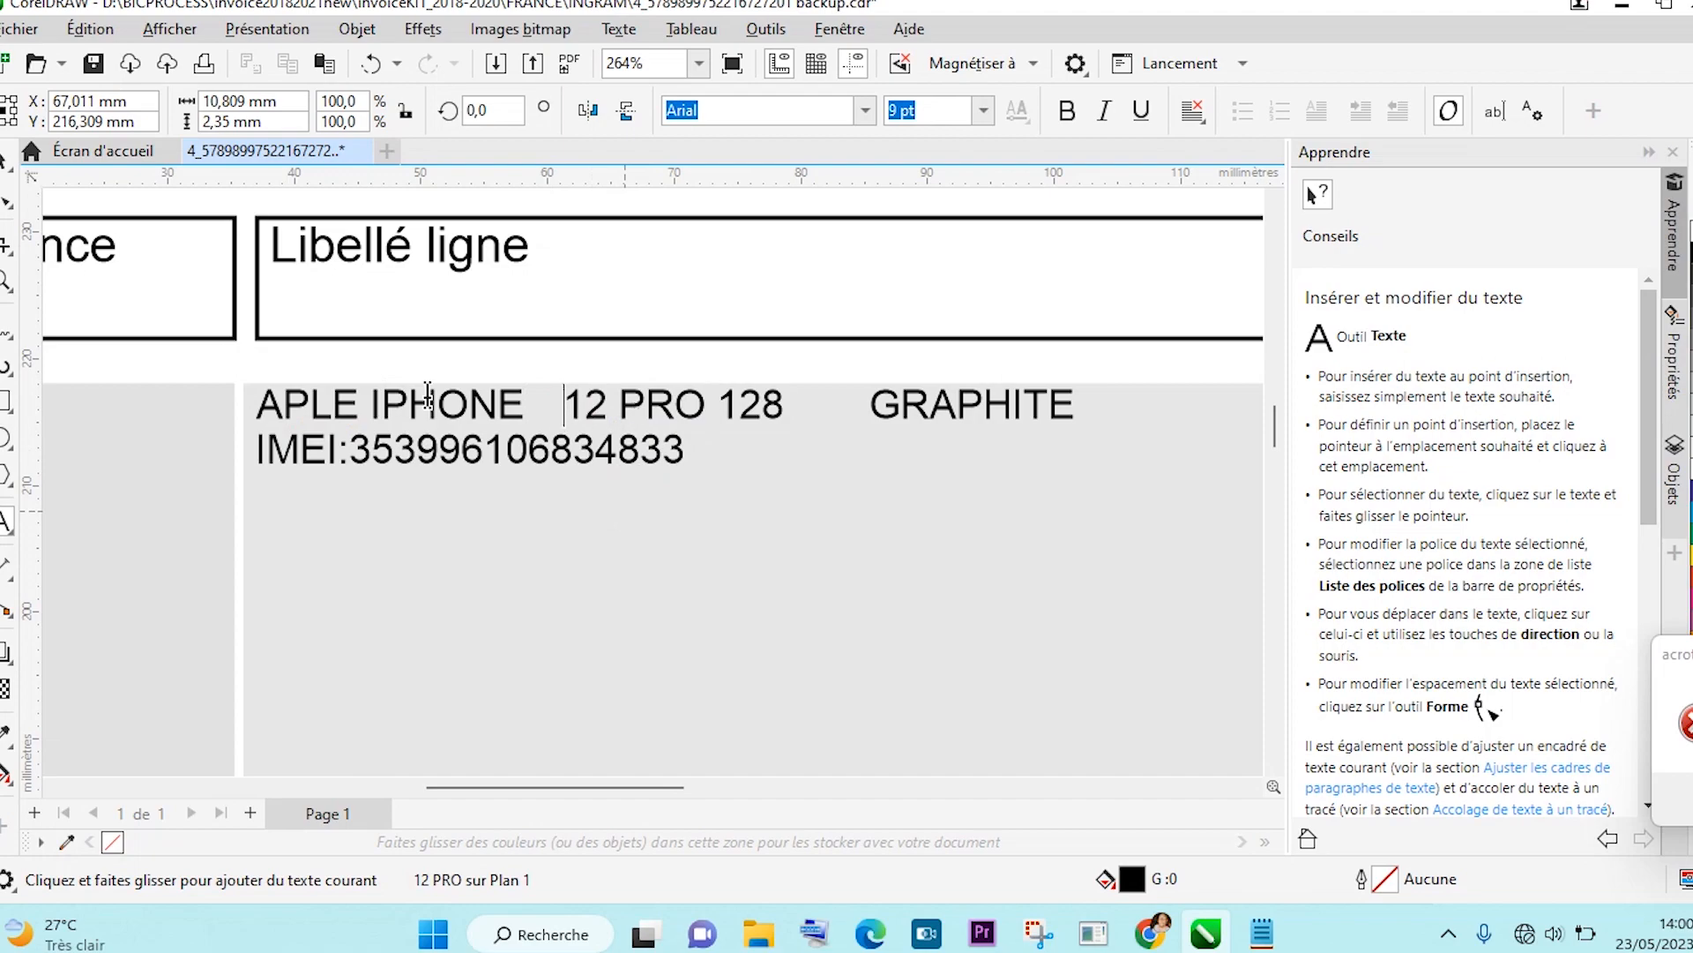
left_click(5, 163)
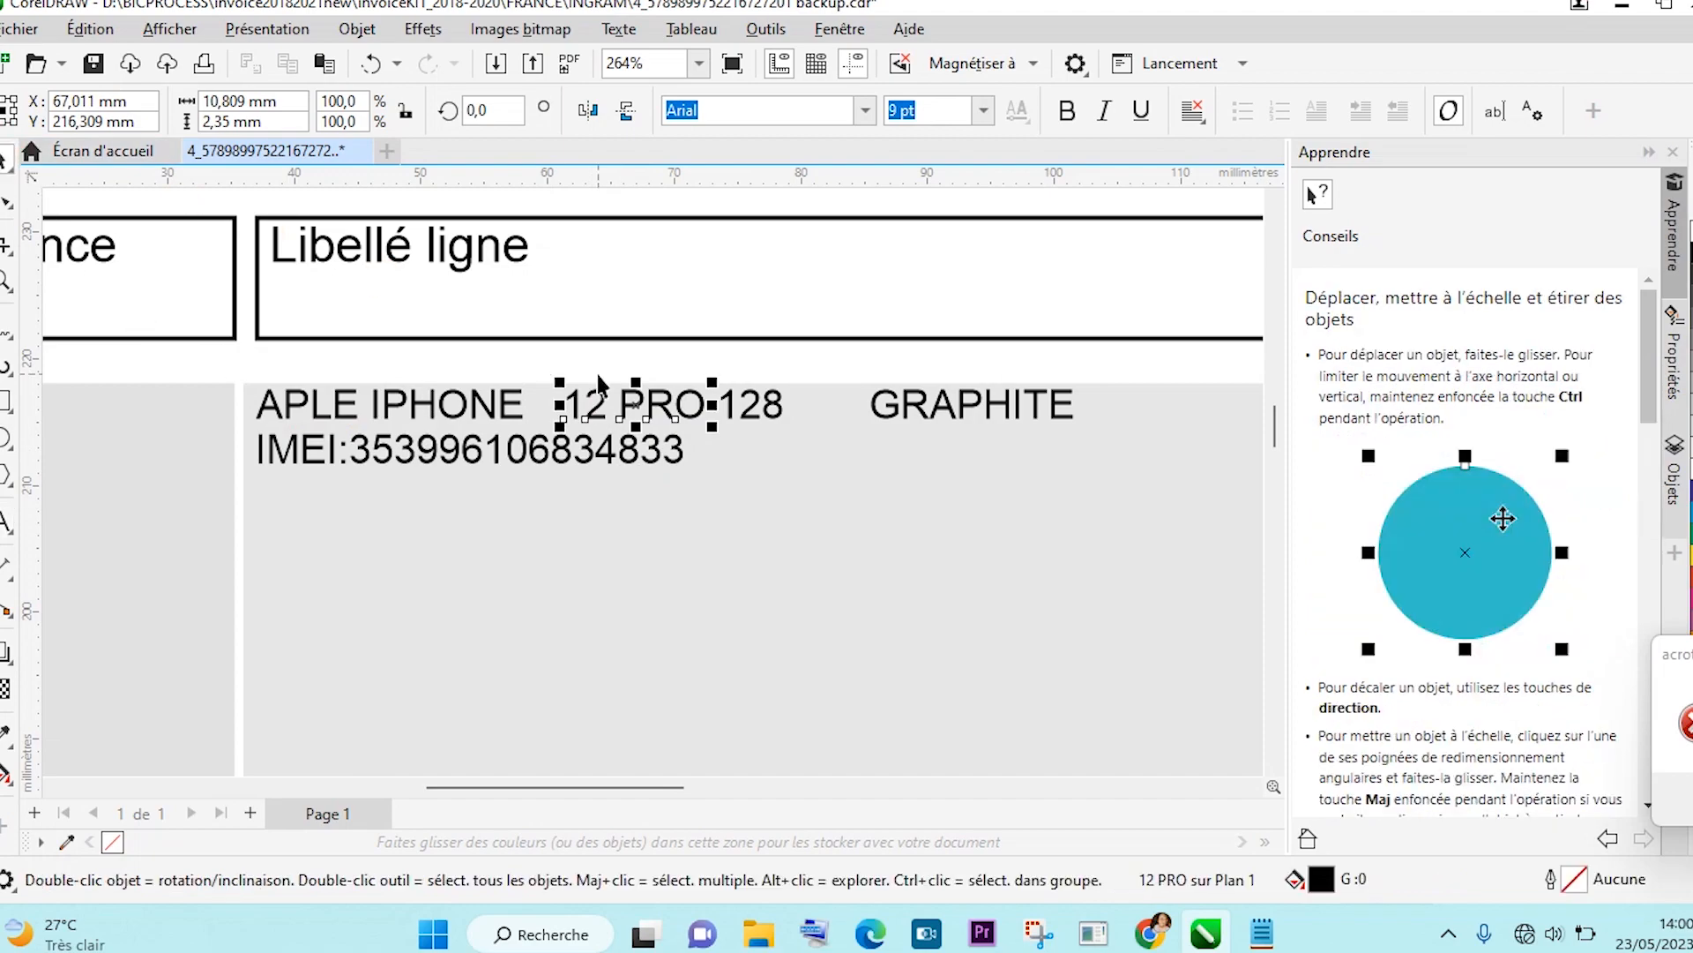
left_click(631, 406)
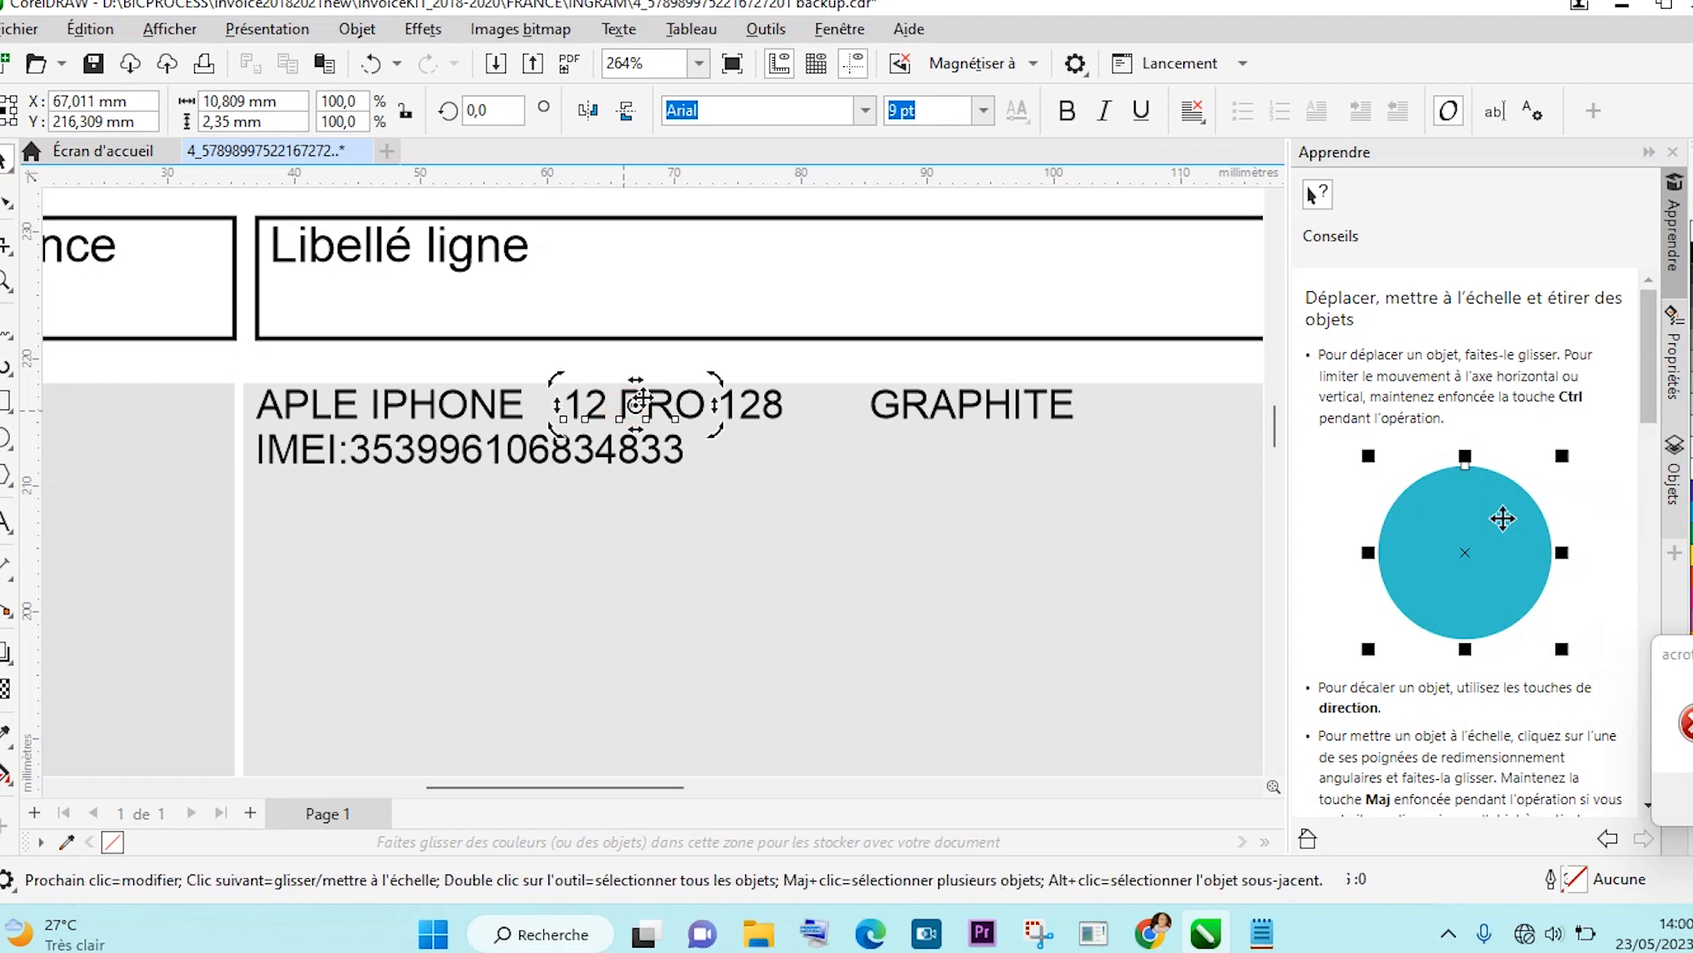
left_click(813, 442)
left_click(653, 400)
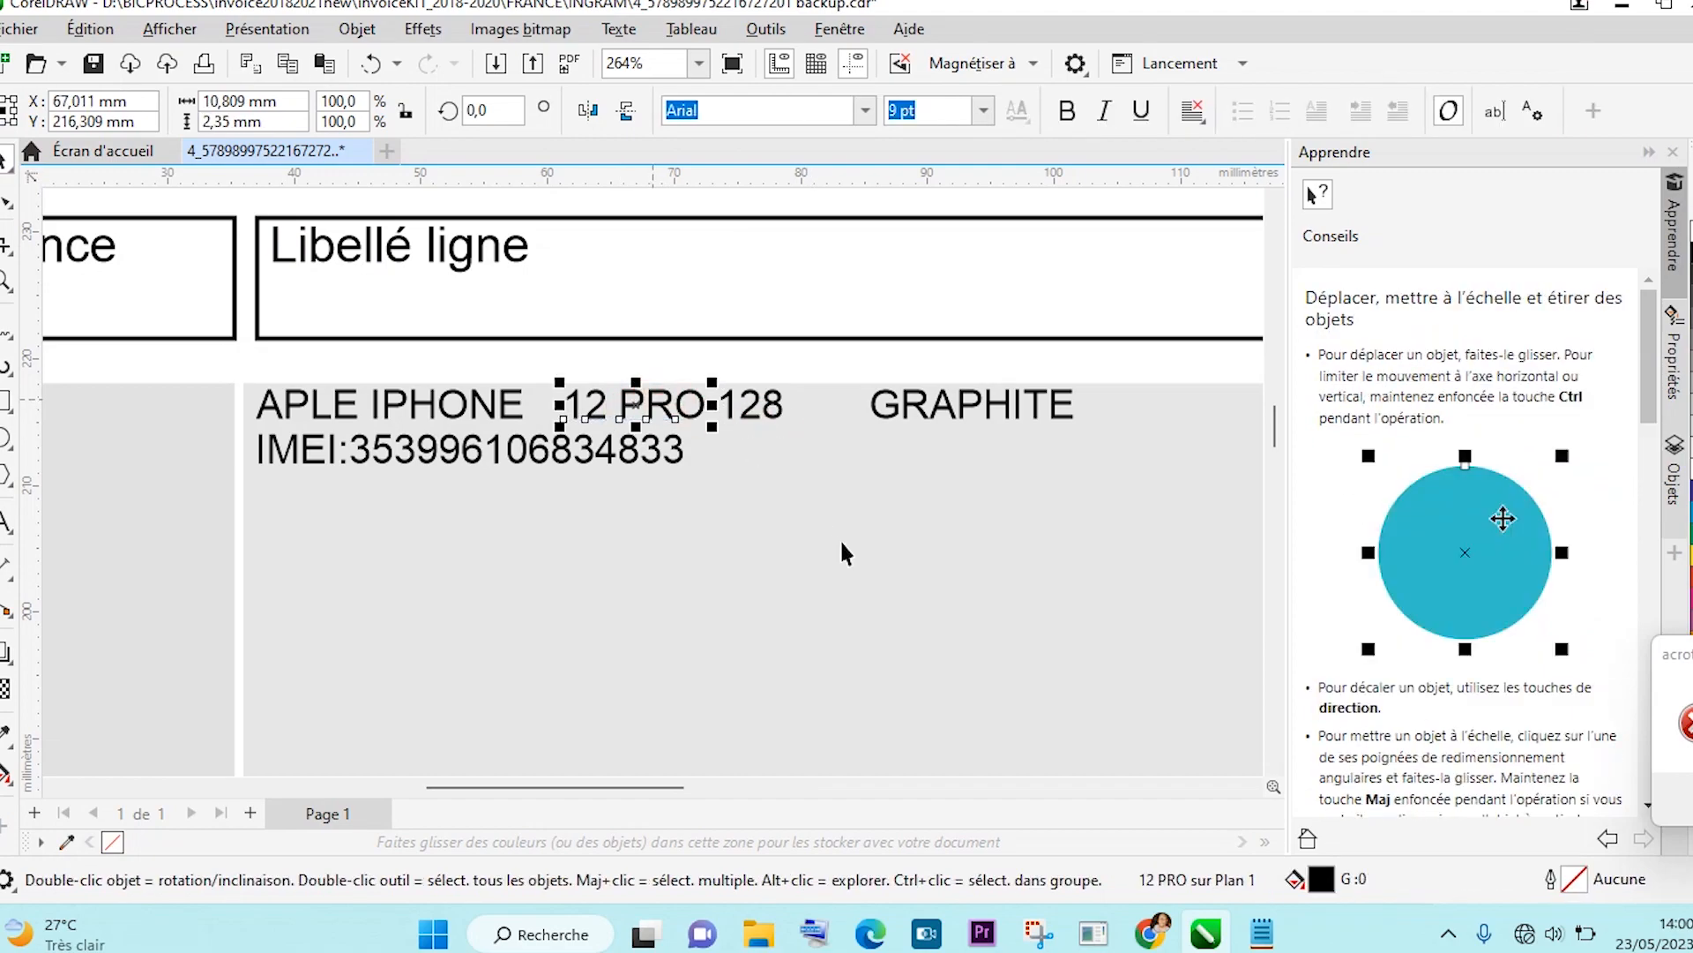
key("Left")
key("Left")
key("Left")
key("Left")
key("Left")
key("Left")
key("Left")
key("Left")
key("Left")
key("Left")
key("Left")
key("Left")
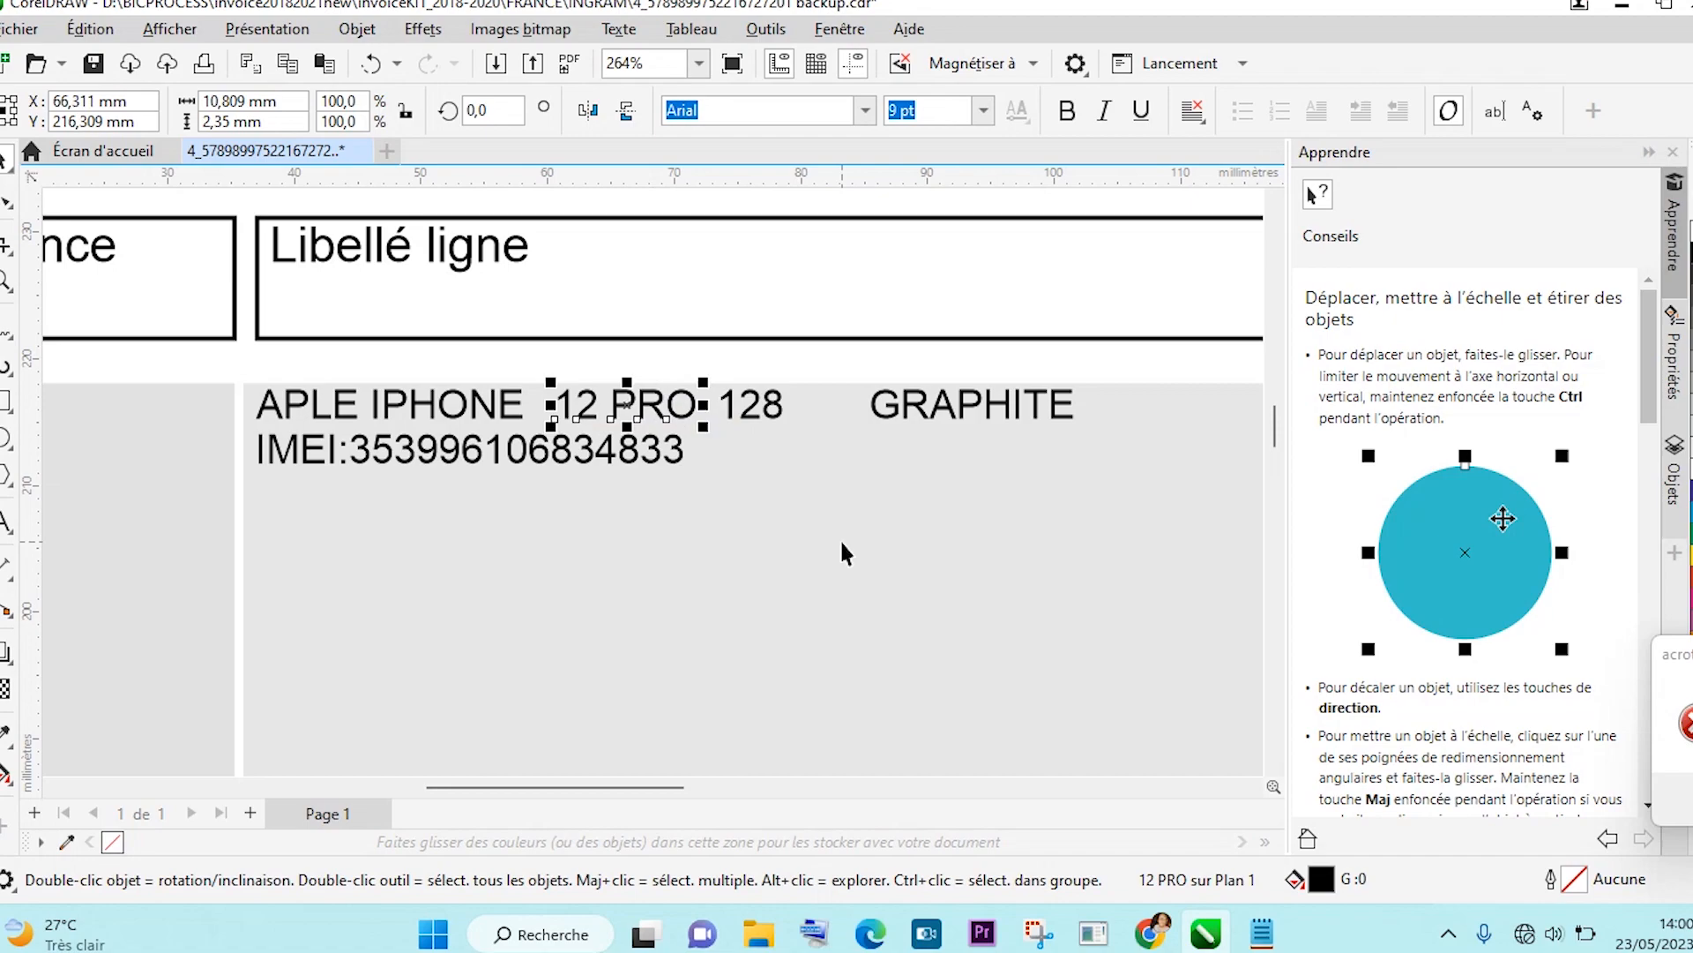
key("Left")
key("Left")
key("Left")
key("Left")
key("Left")
key("Left")
key("Left")
key("Left")
key("Left")
key("Left")
key("Right")
key("Right")
key("Right")
key("Right")
key("Right")
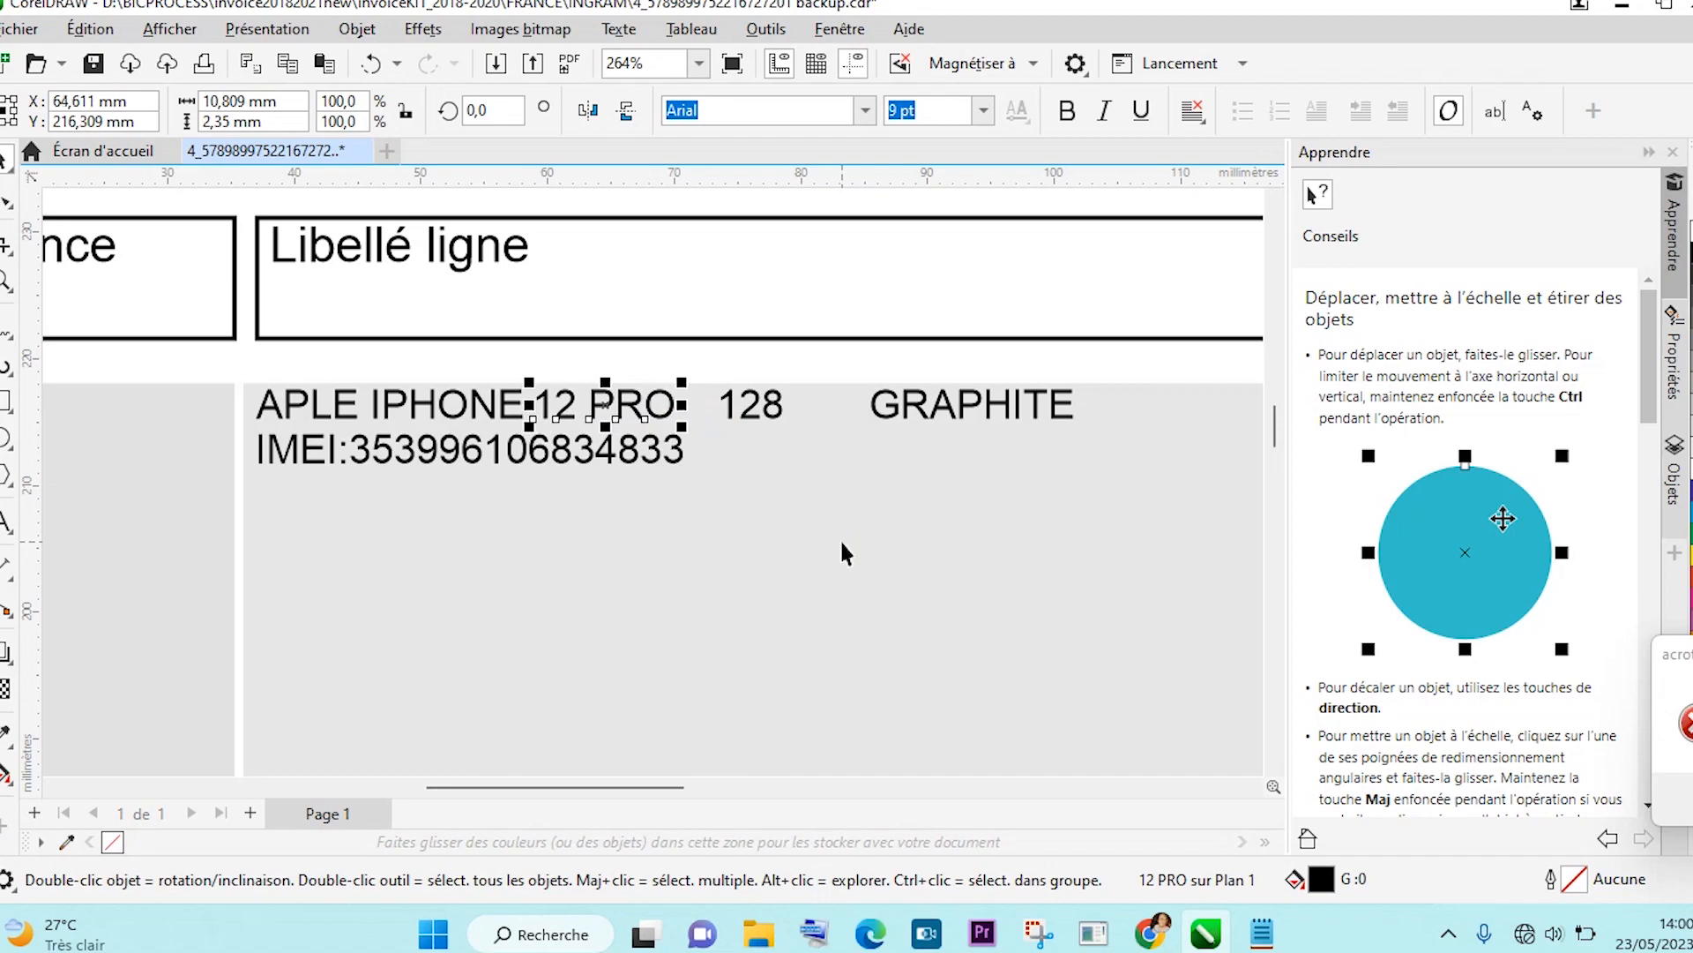
left_click(785, 524)
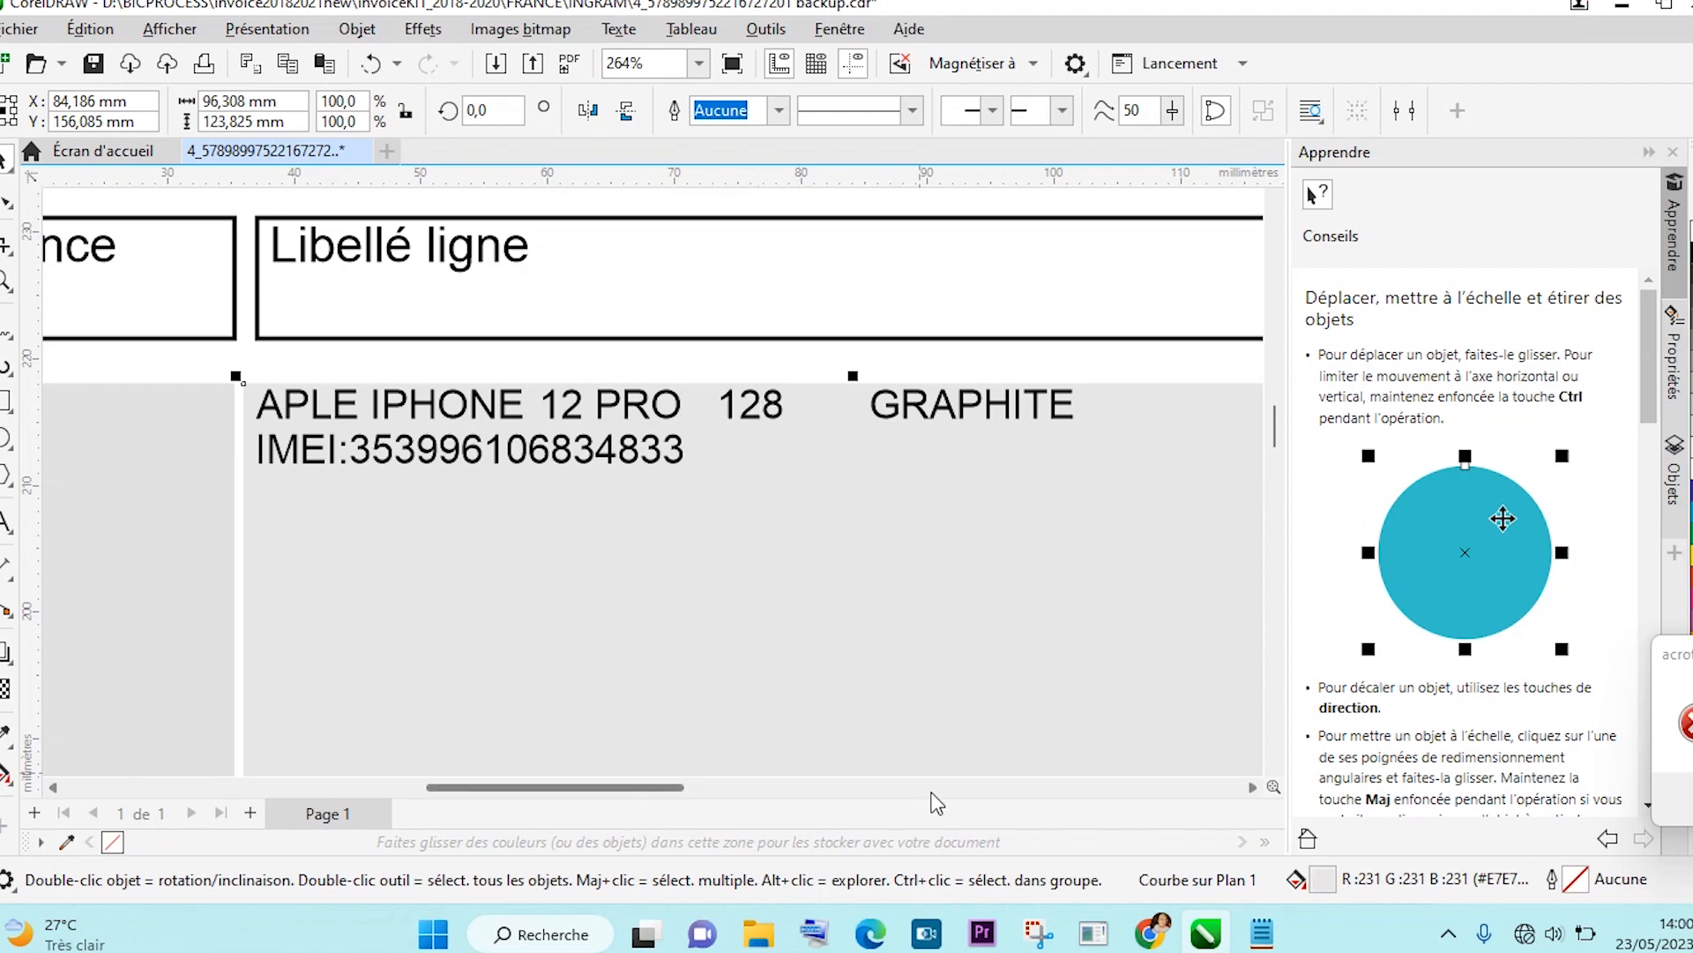
Recheck the original PDF, then copy the description "IPHONE 11 BLACK 64GB-ZDD" from the Notepad text file.
left_click(870, 934)
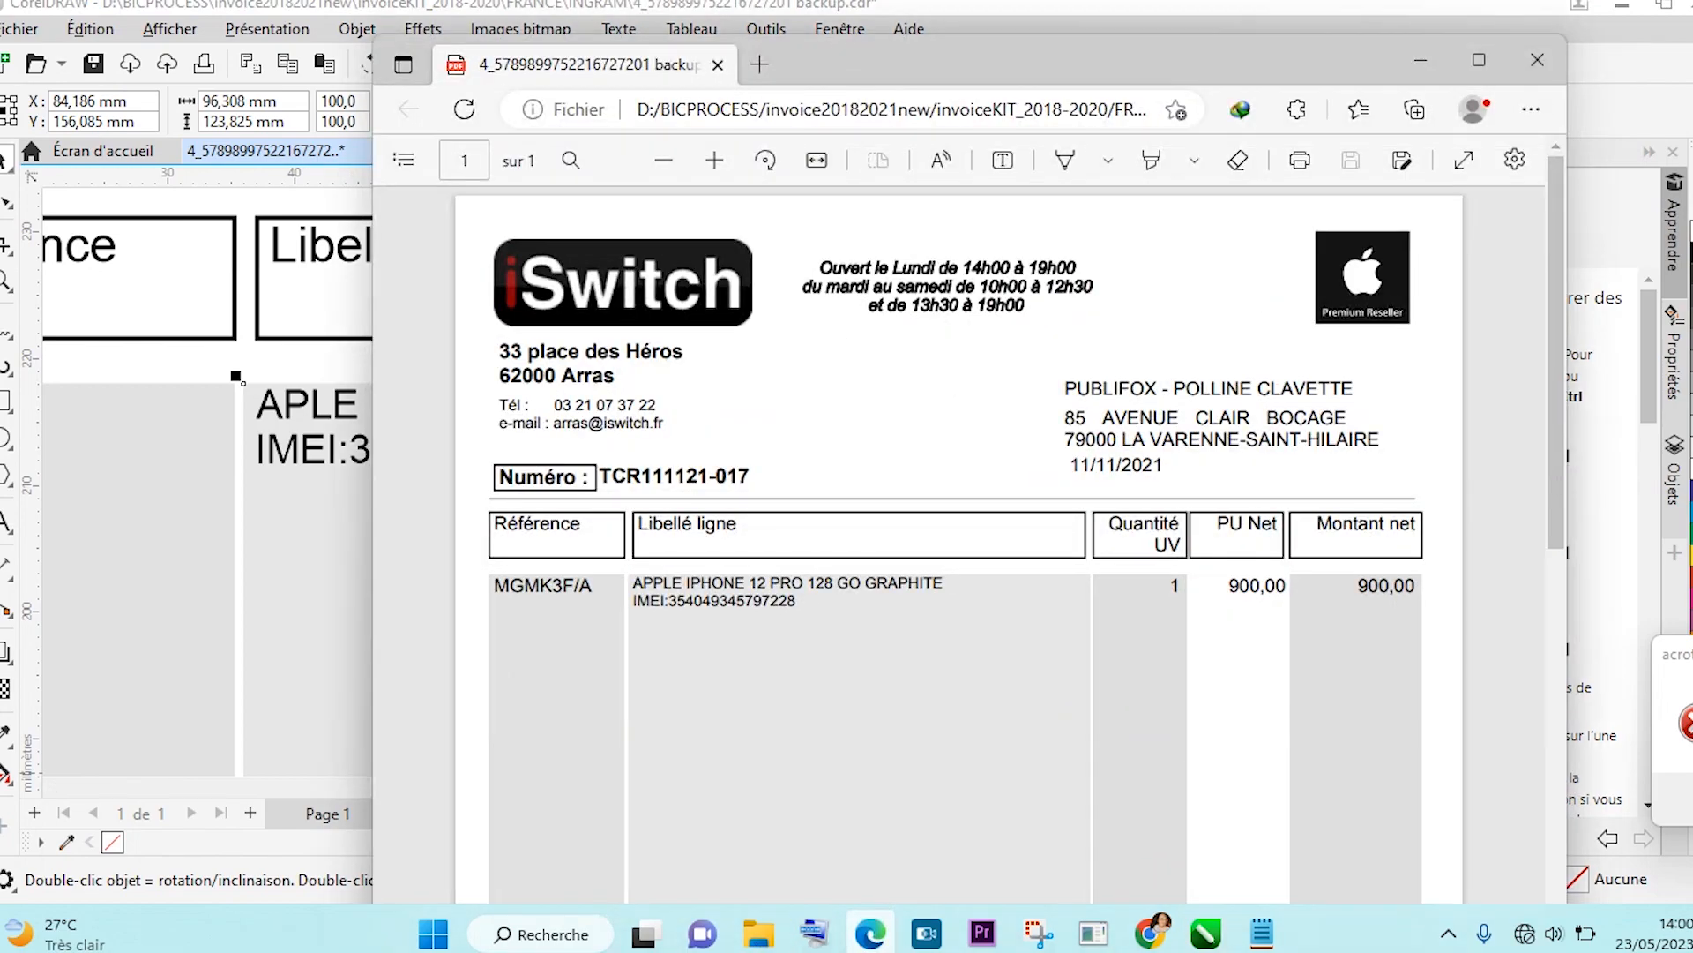
left_click(871, 933)
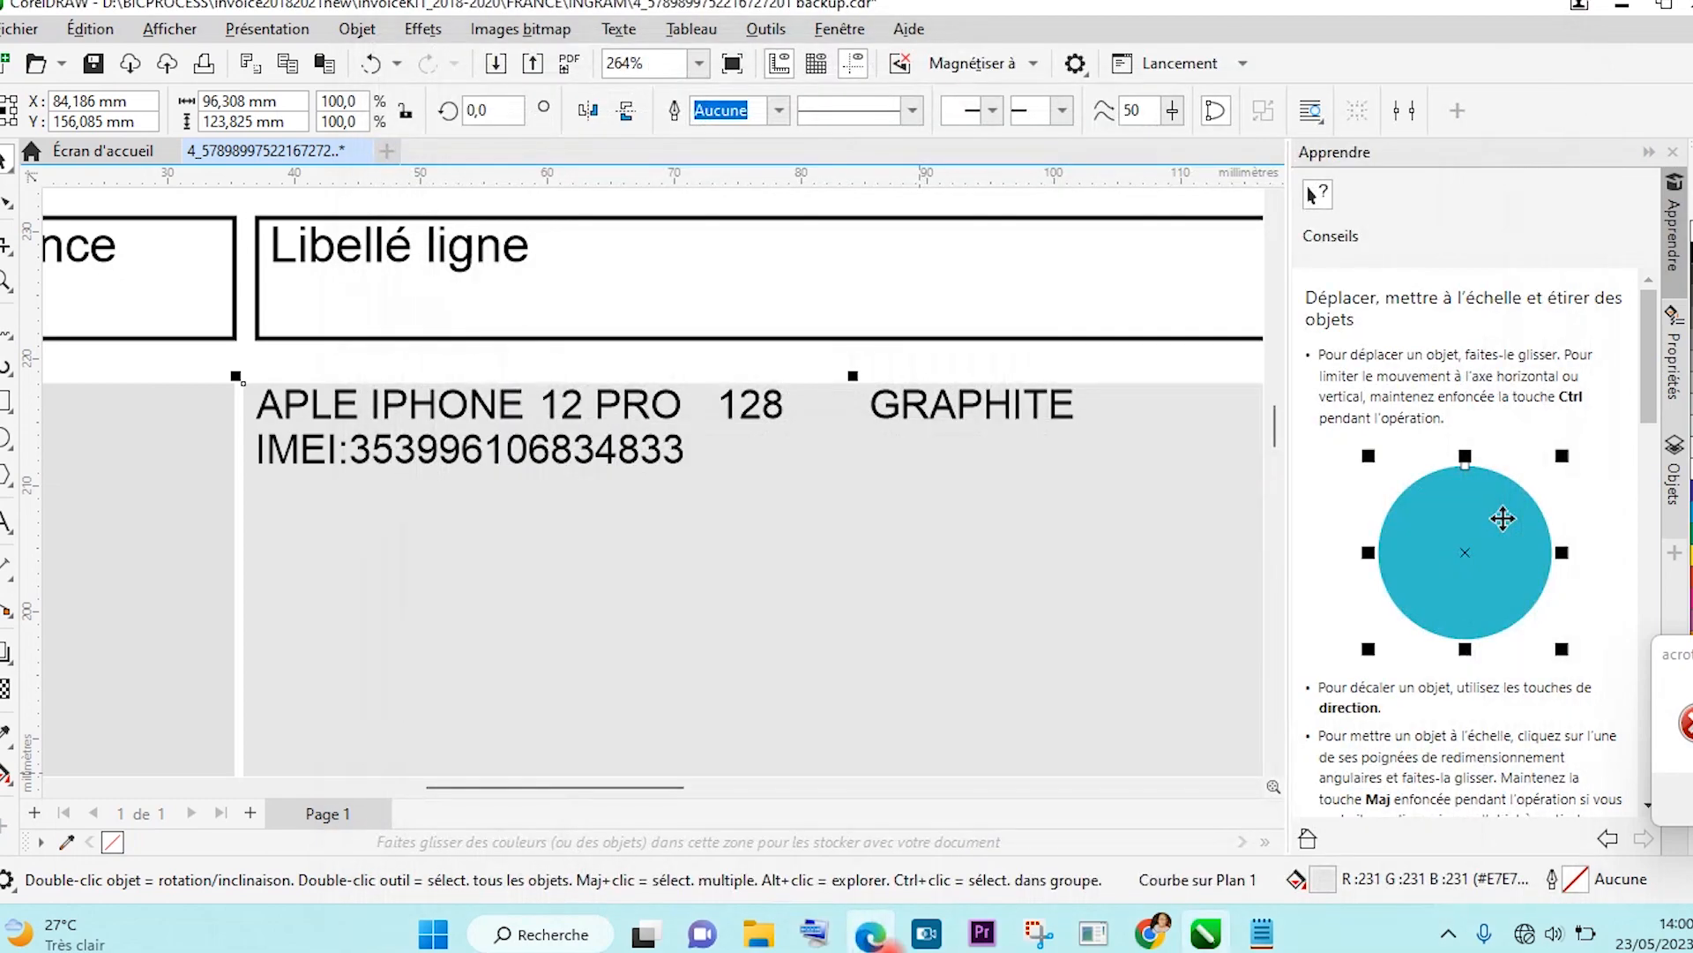
left_click(1263, 933)
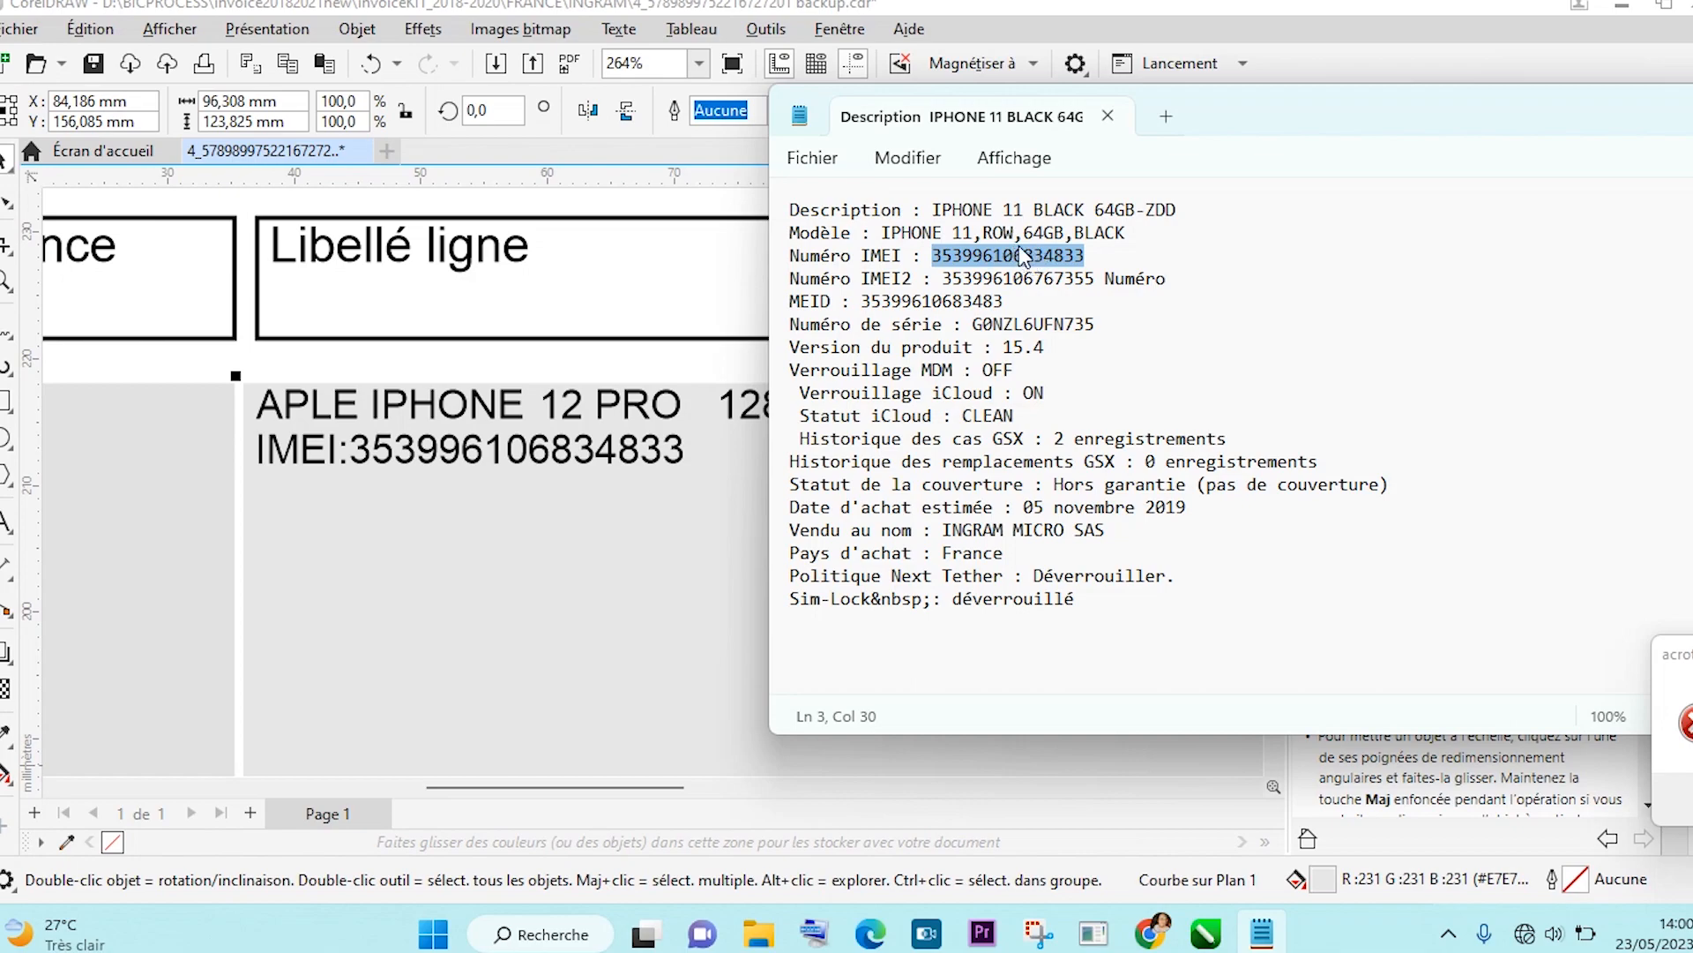
left_click_drag(934, 209, 1176, 203)
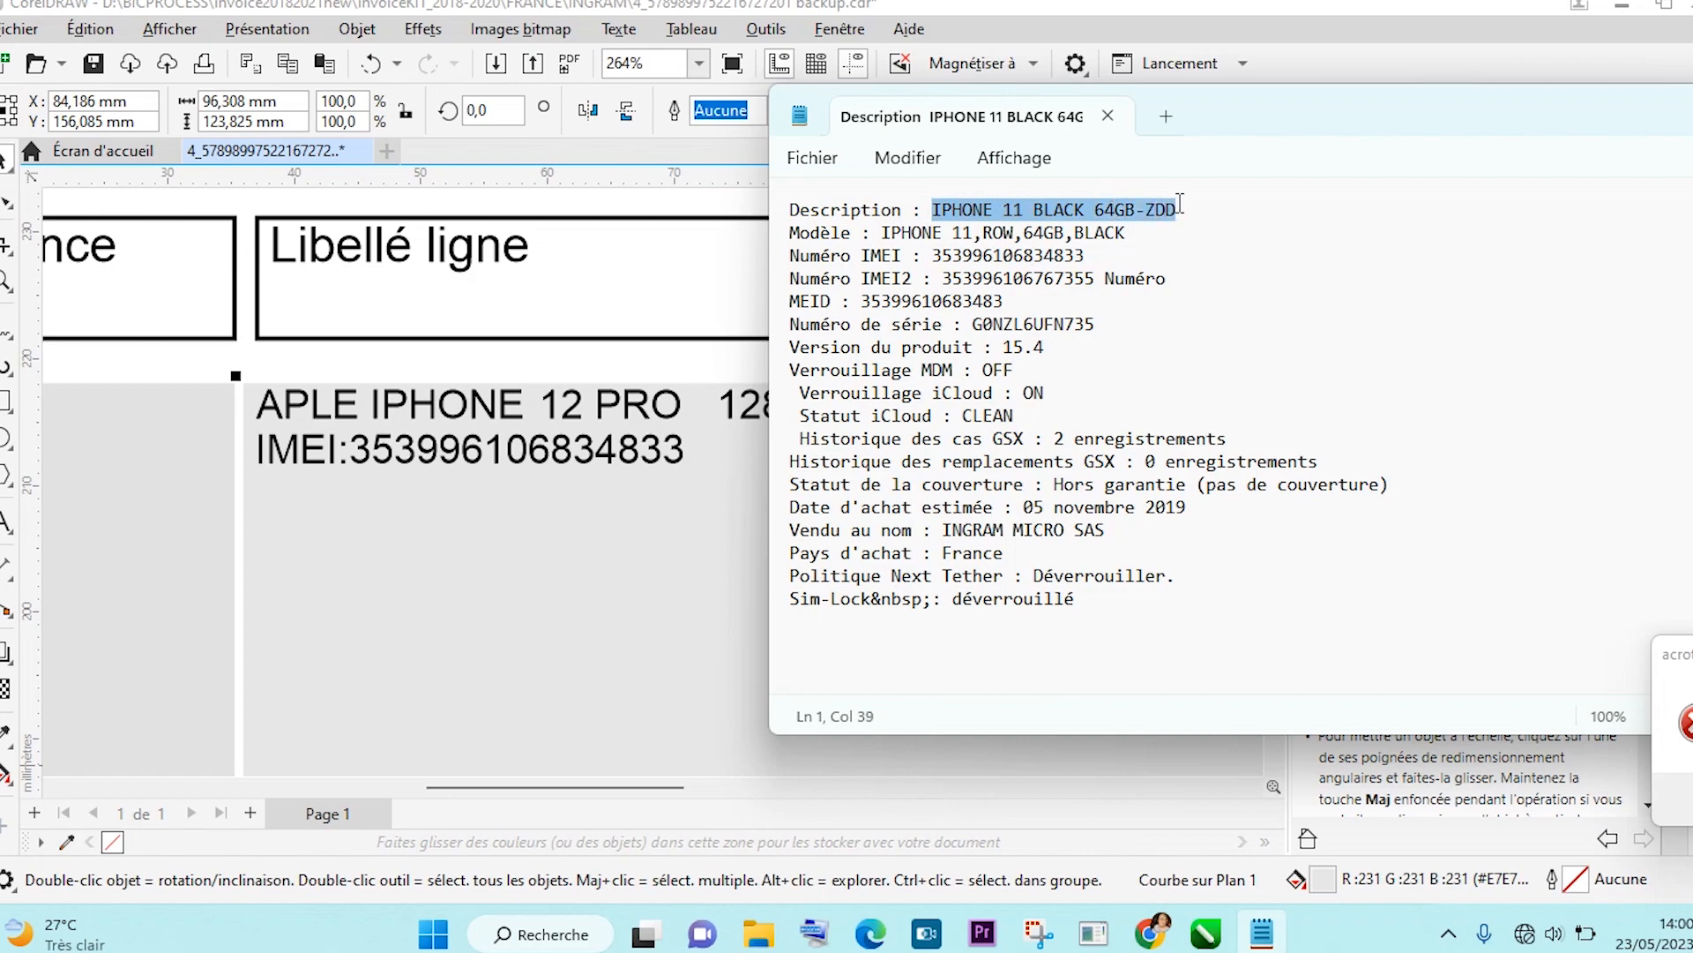
right_click(1120, 206)
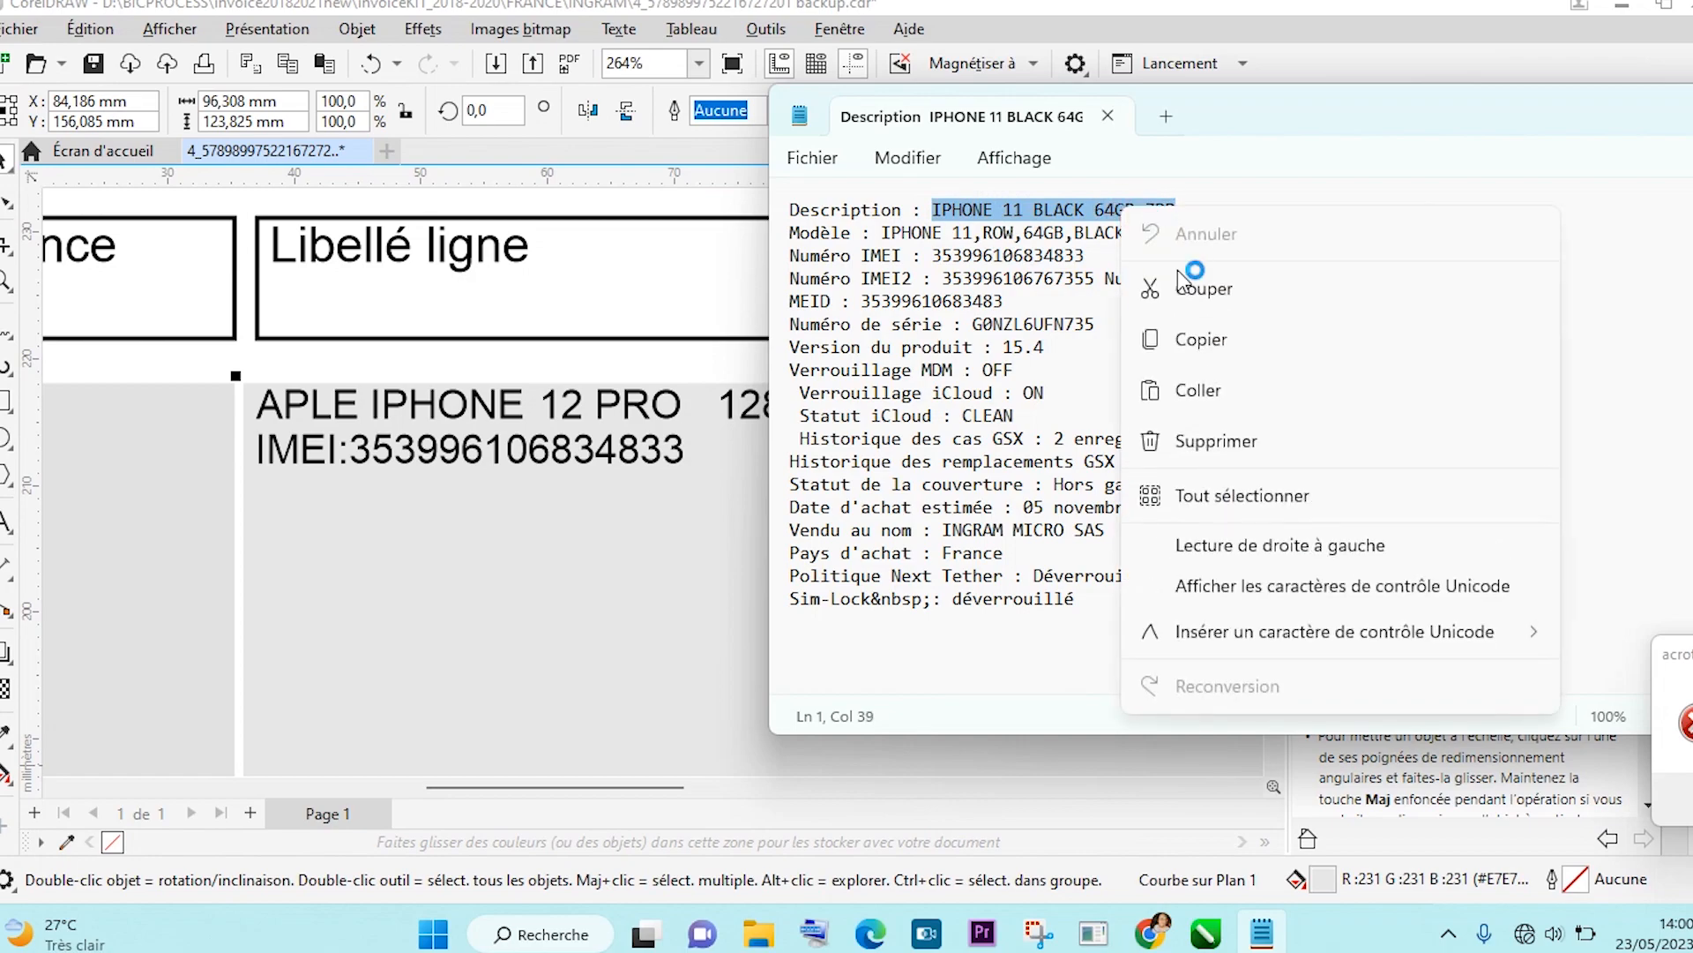
left_click(1202, 342)
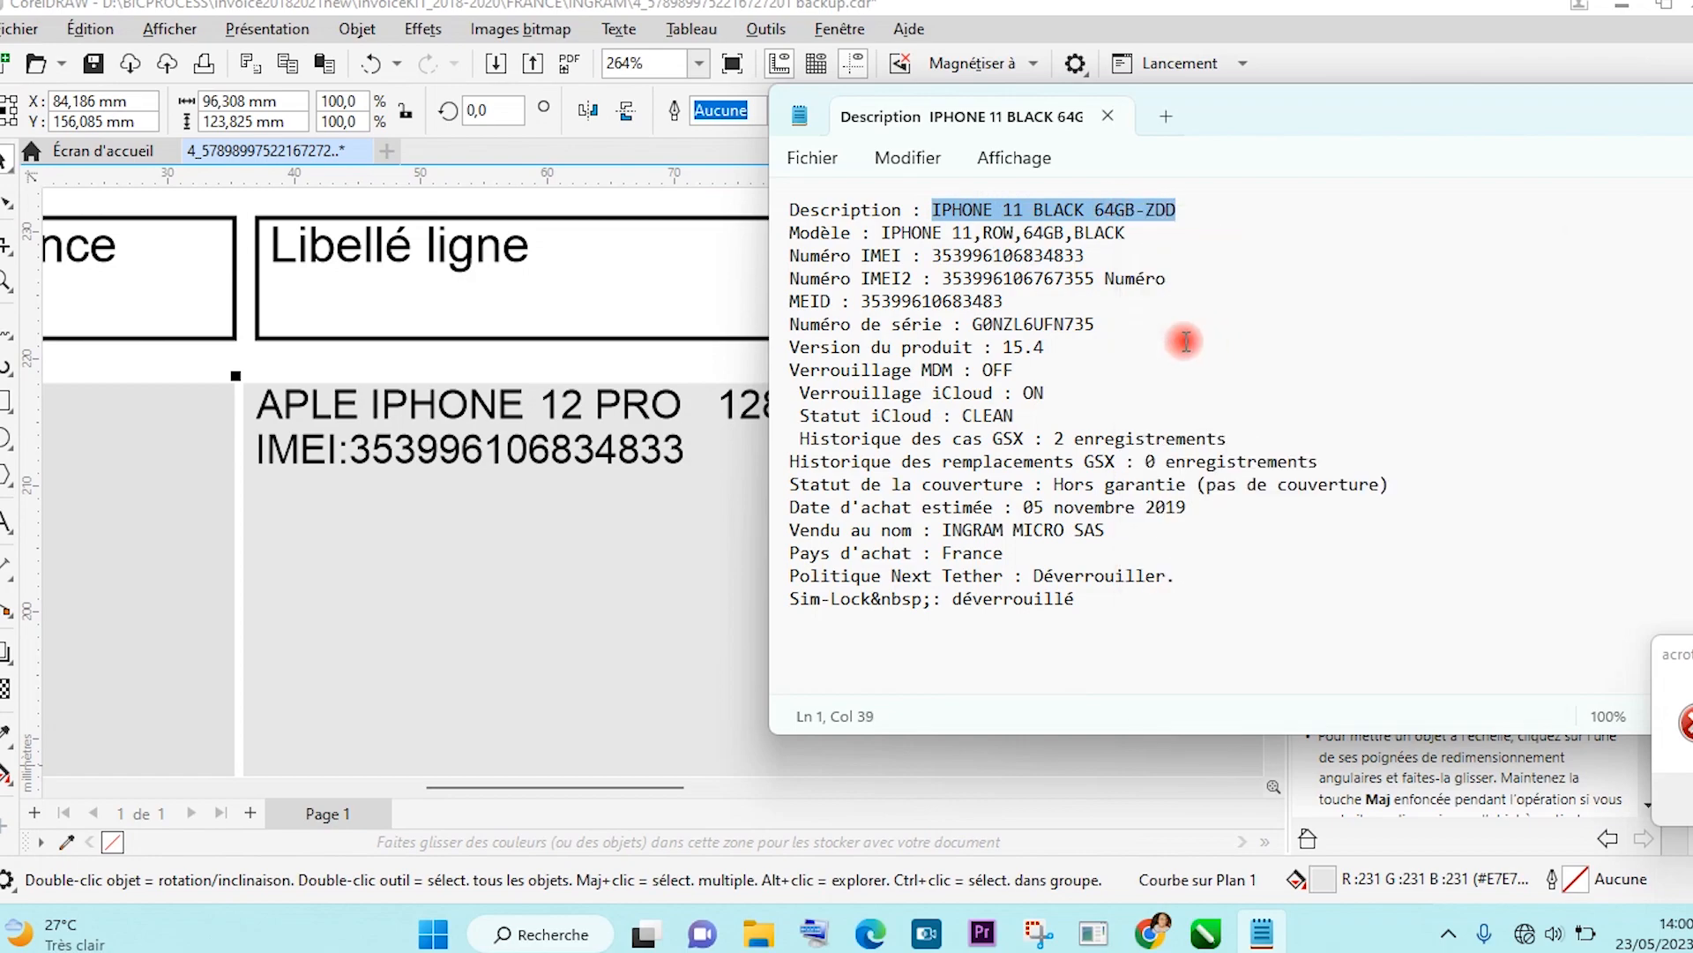
Delete the separate "GRAPHITE" and "128" text objects from the item description in CorelDRAW.
left_click(589, 363)
left_click(565, 404)
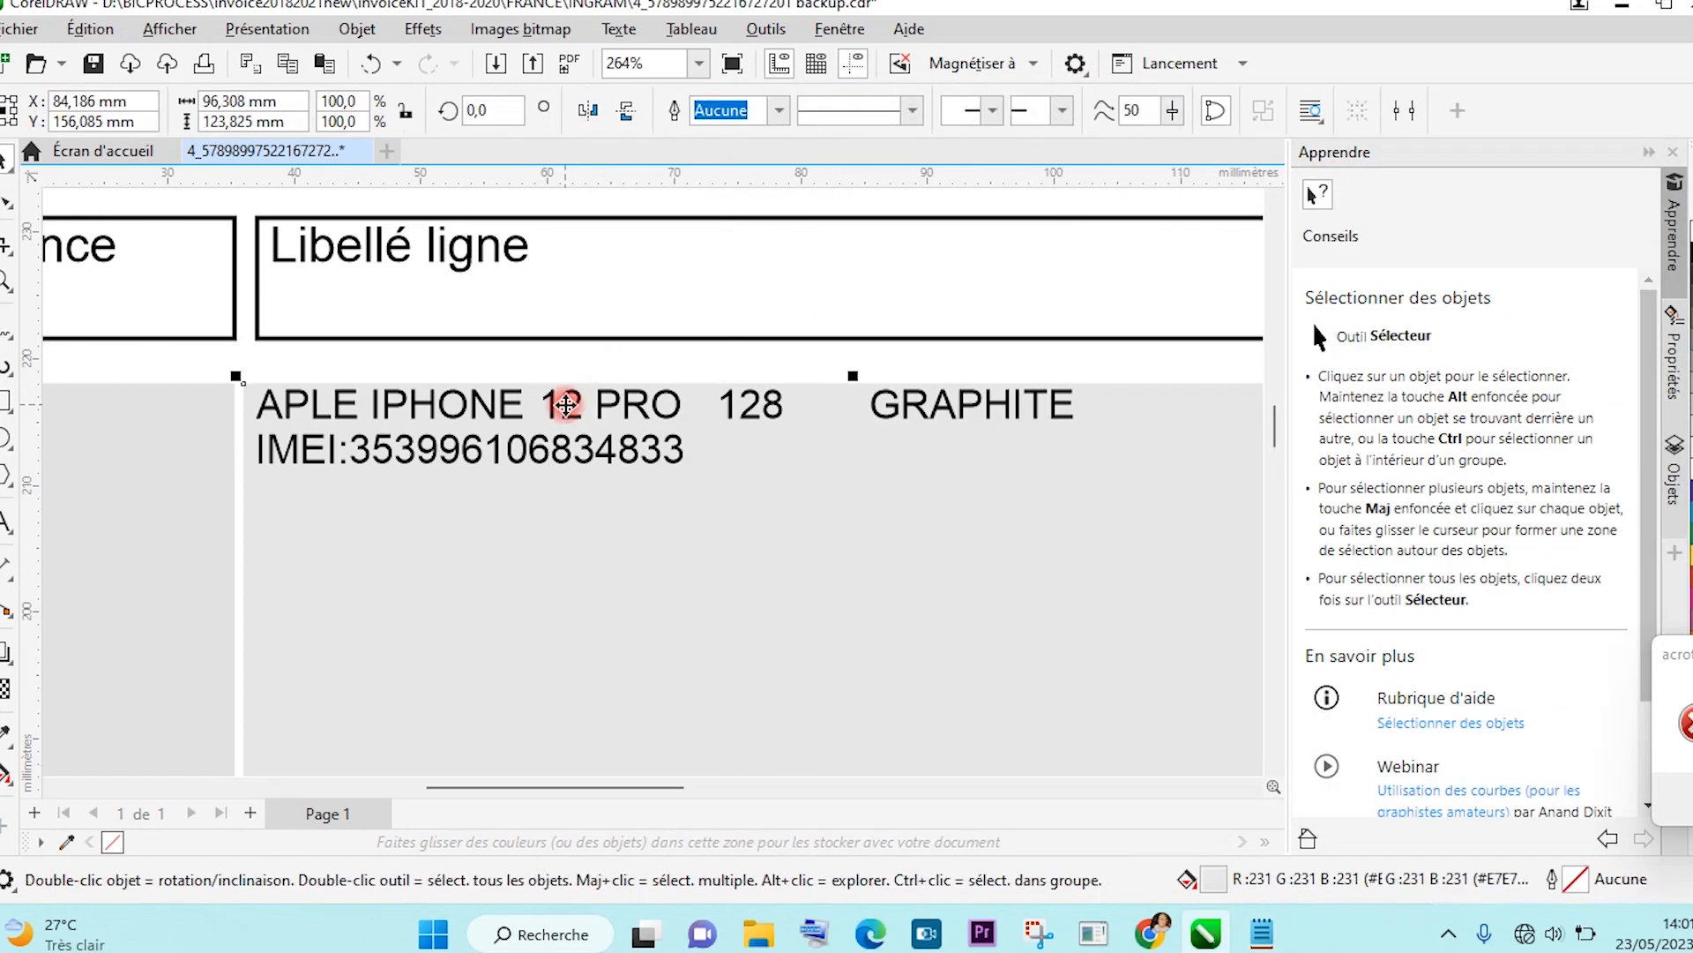
left_click(970, 404)
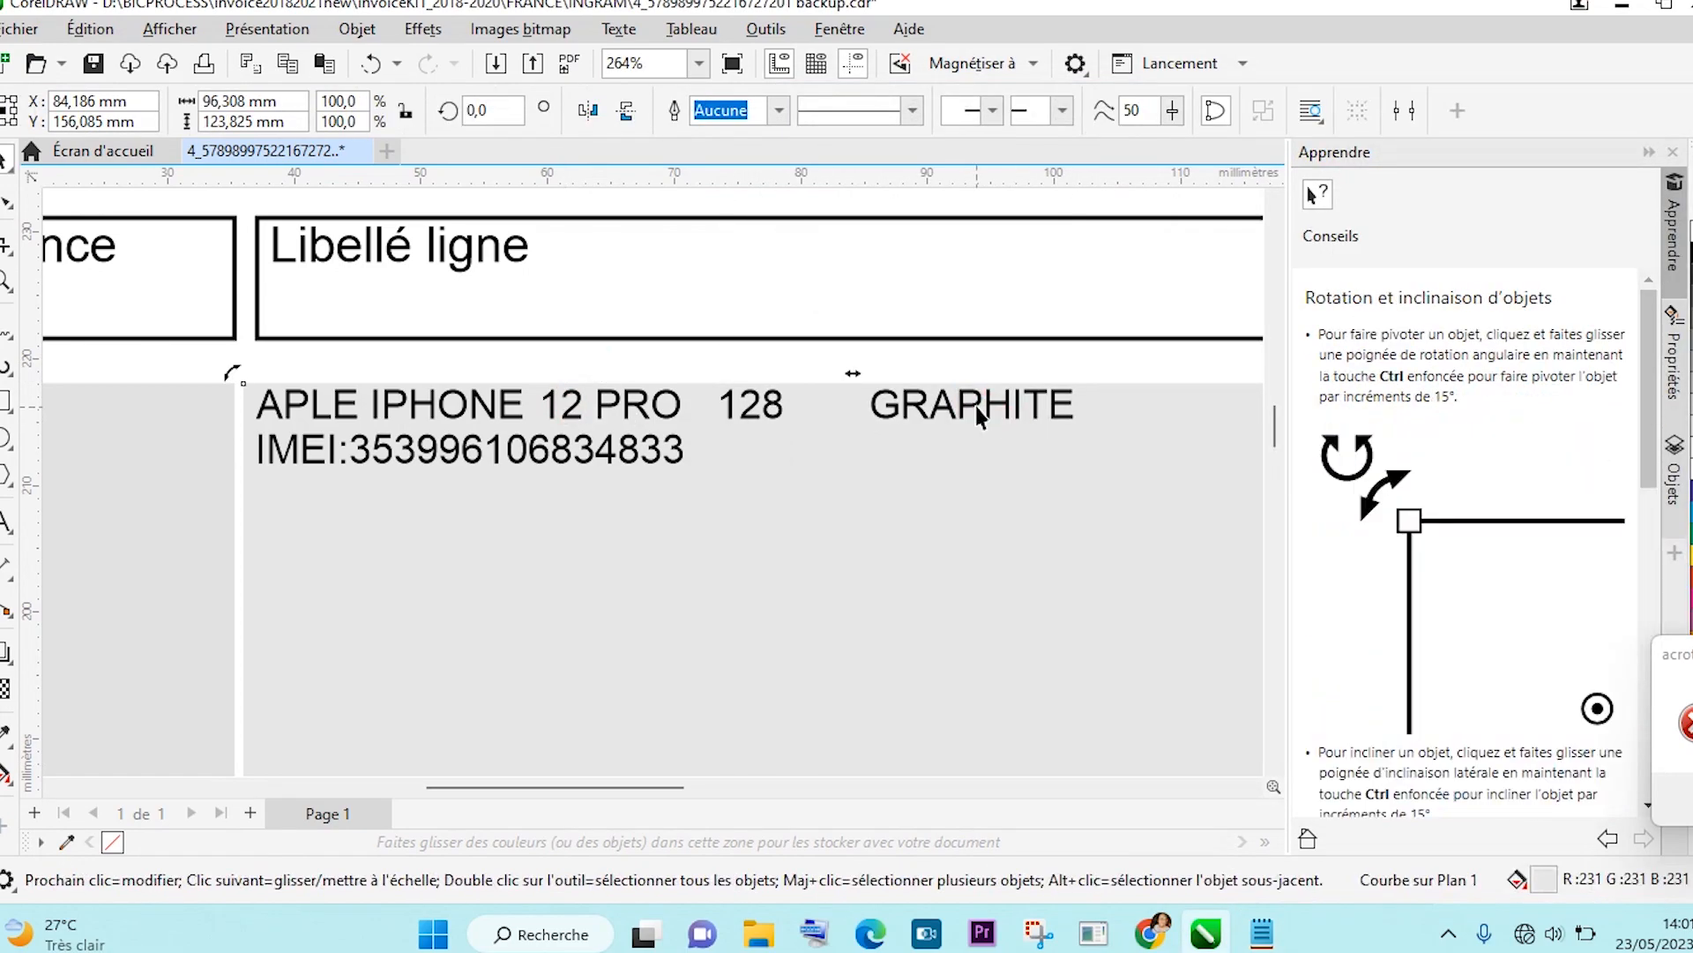
left_click(978, 410)
key("Delete")
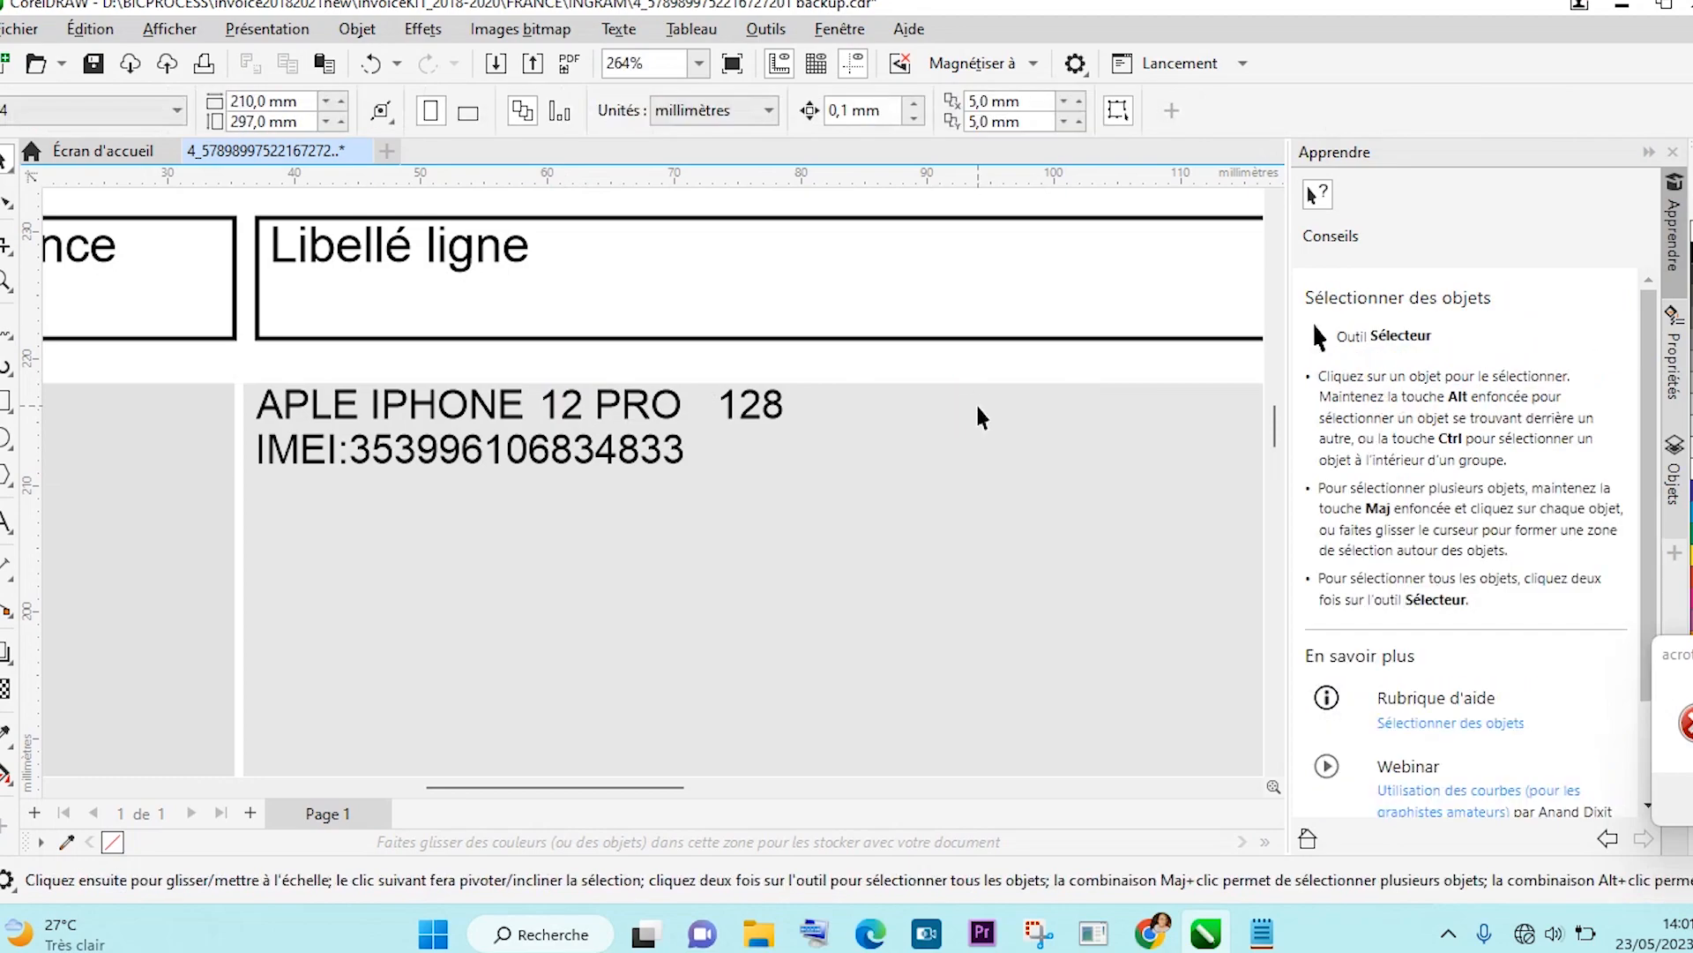
left_click(770, 402)
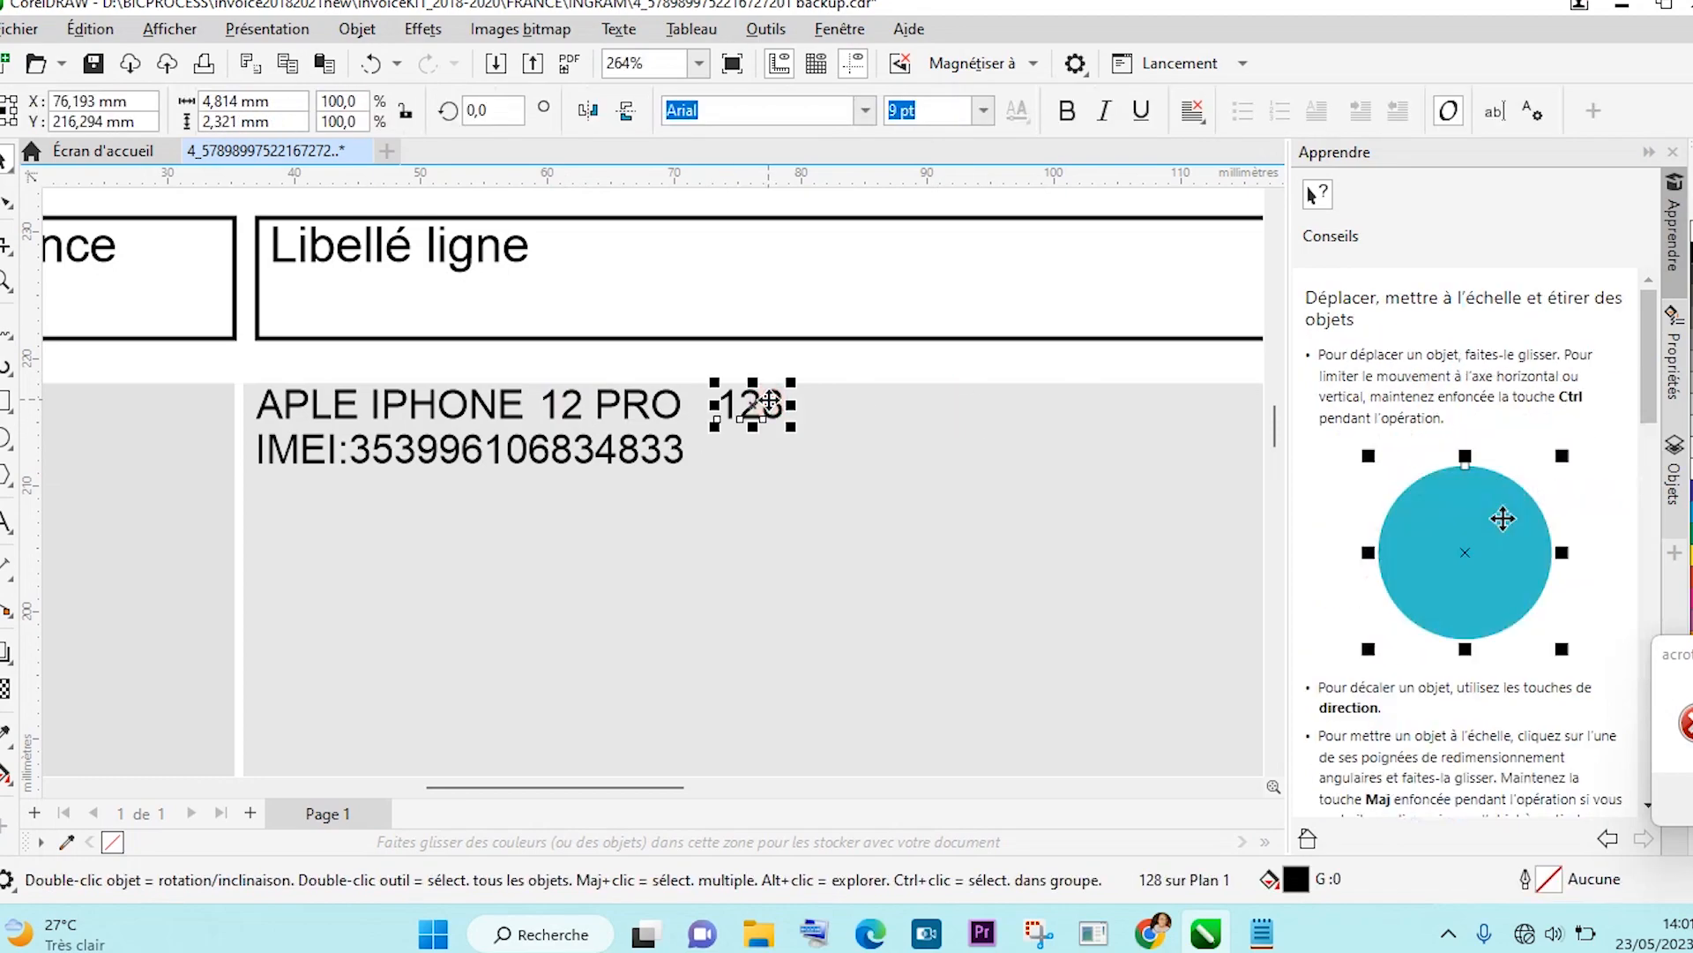
key("Delete")
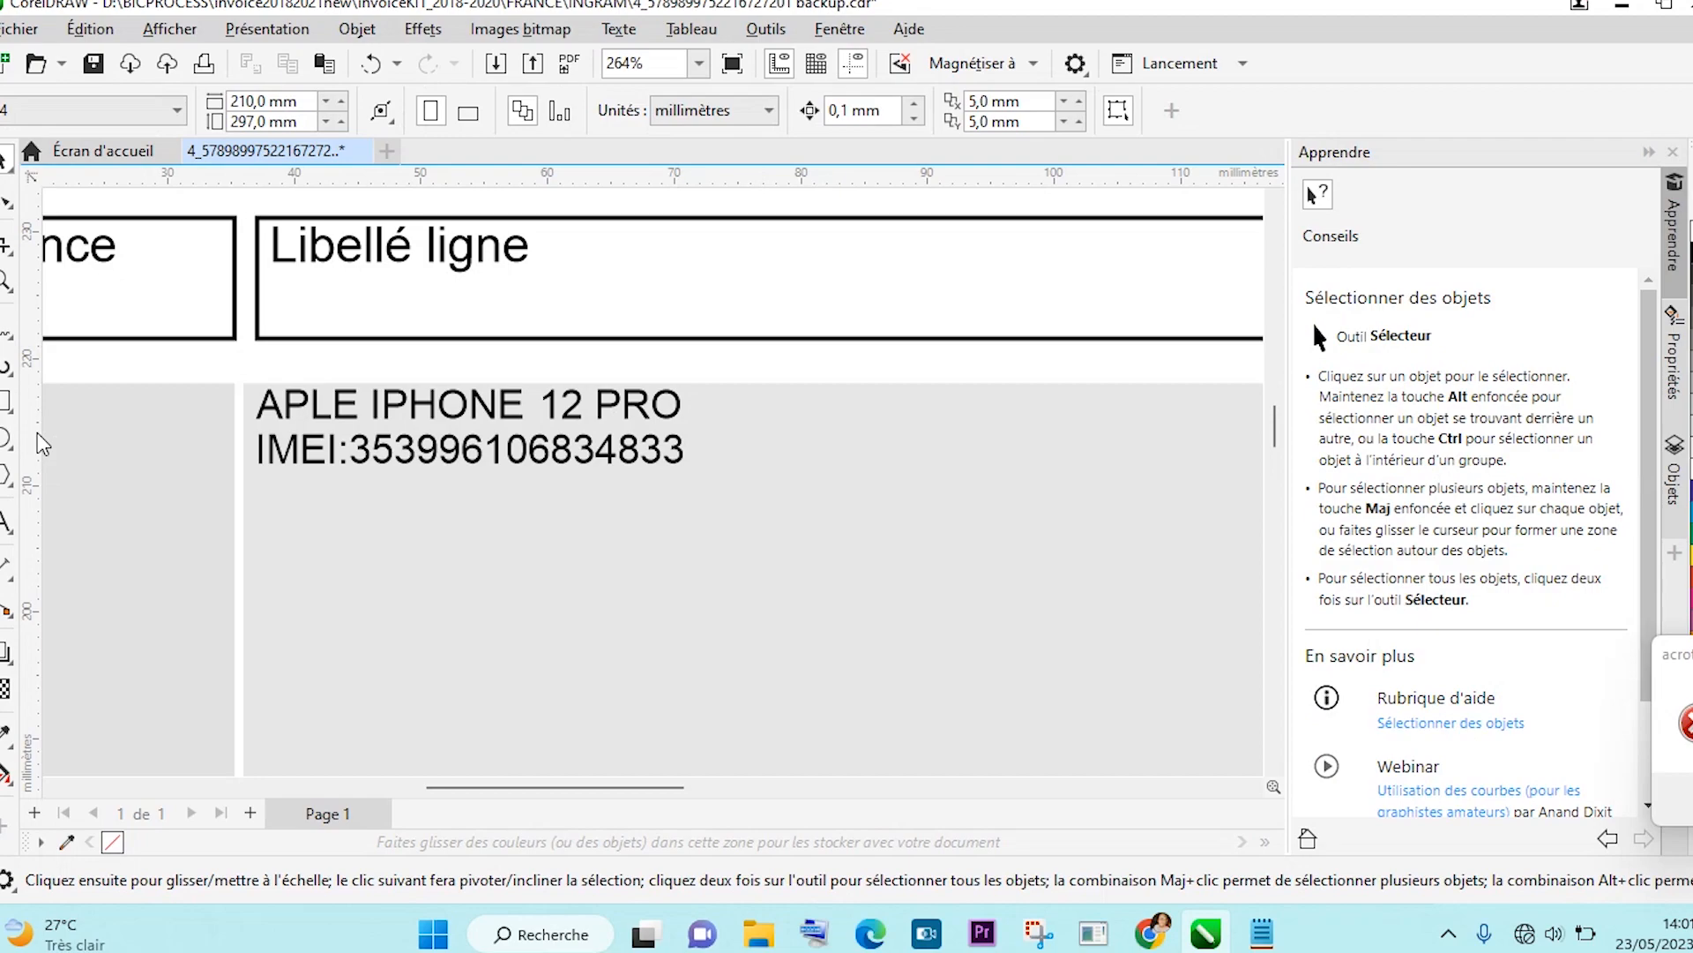
Replace the "12 PRO" text with the copied description "IPHONE 11 BLACK 64GB-ZDD".
left_click(6, 522)
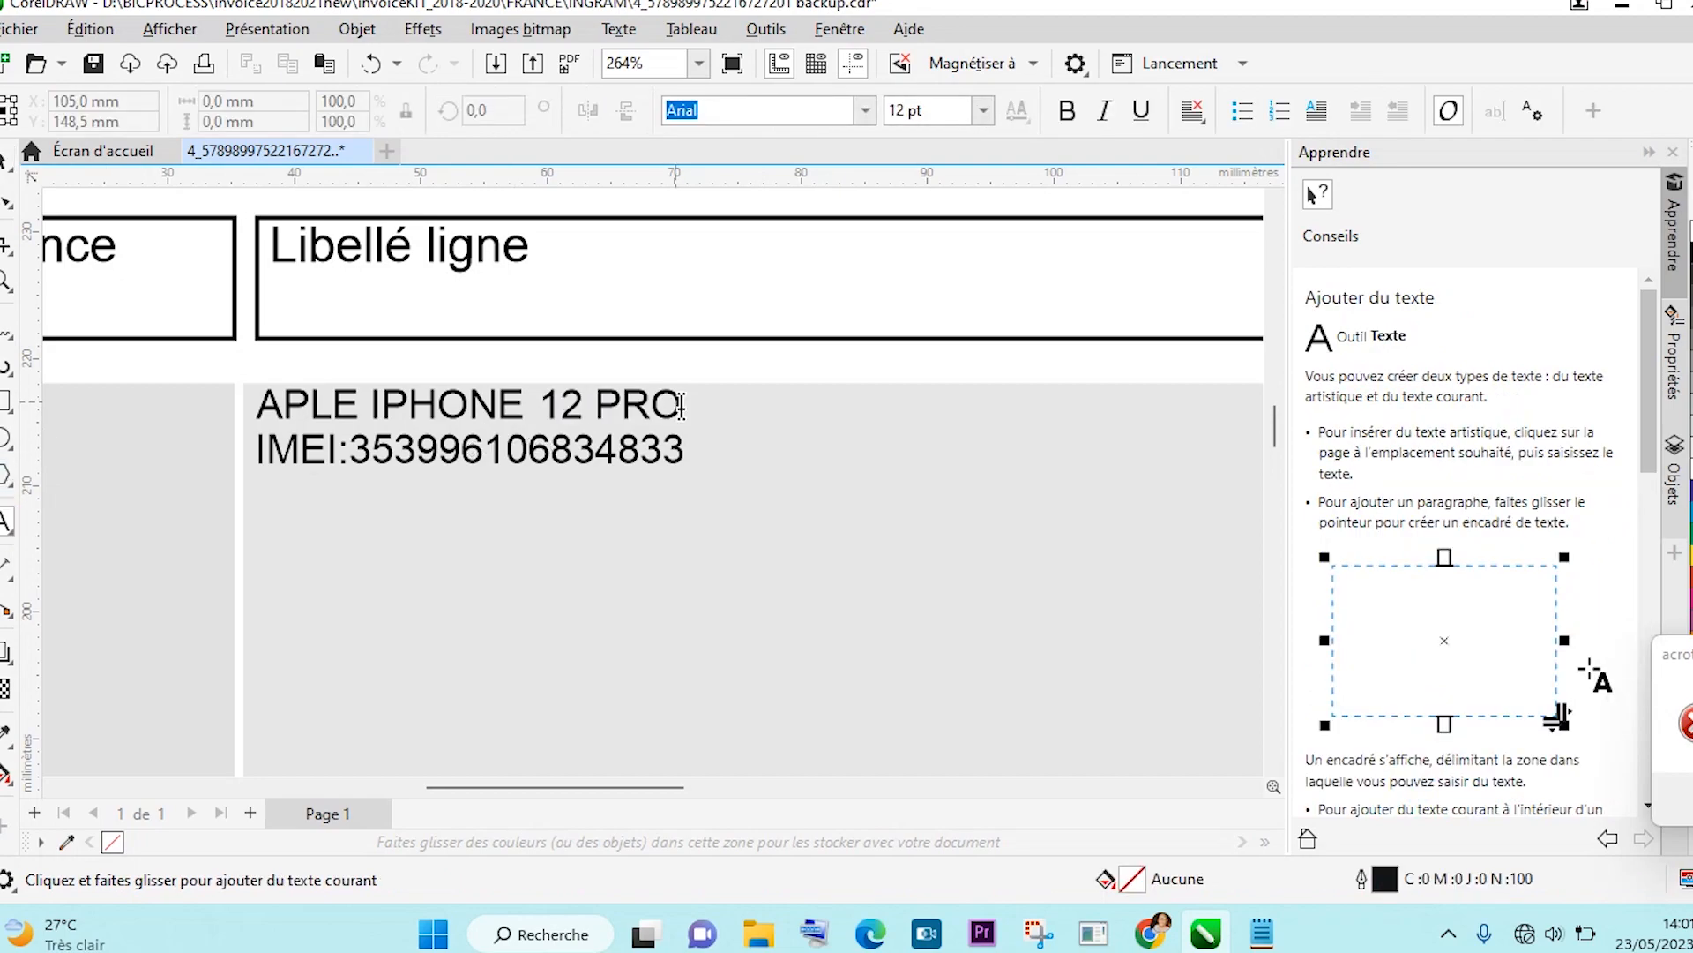
left_click_drag(675, 403, 540, 403)
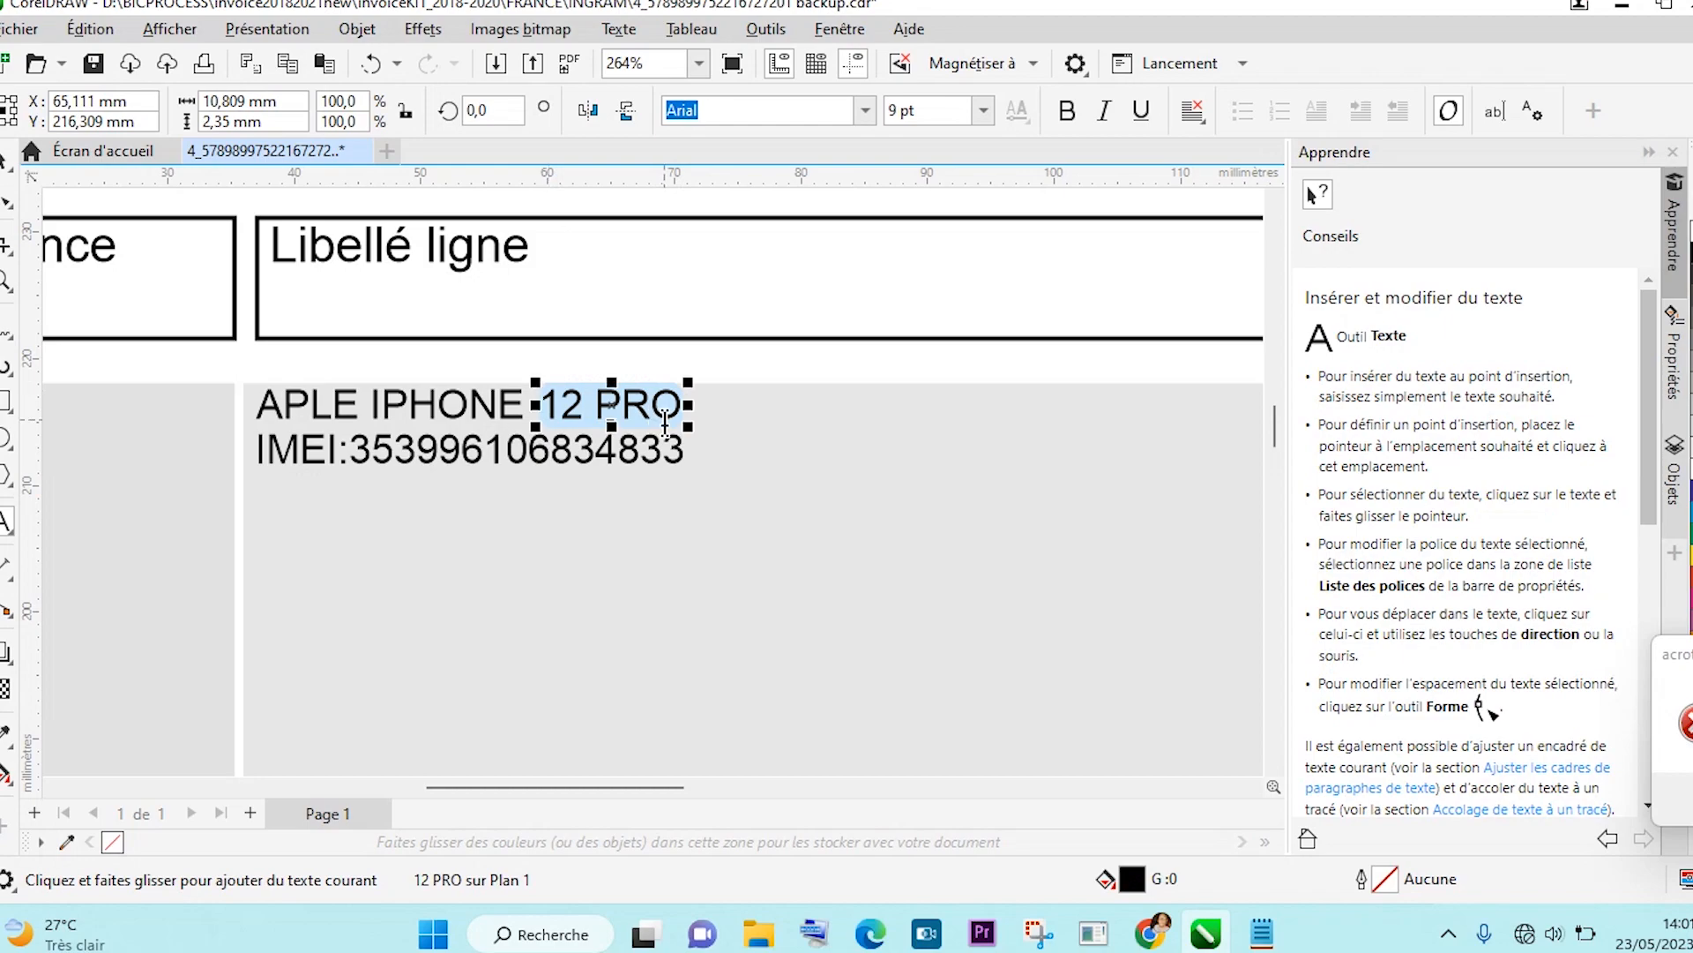
key("ctrl+v")
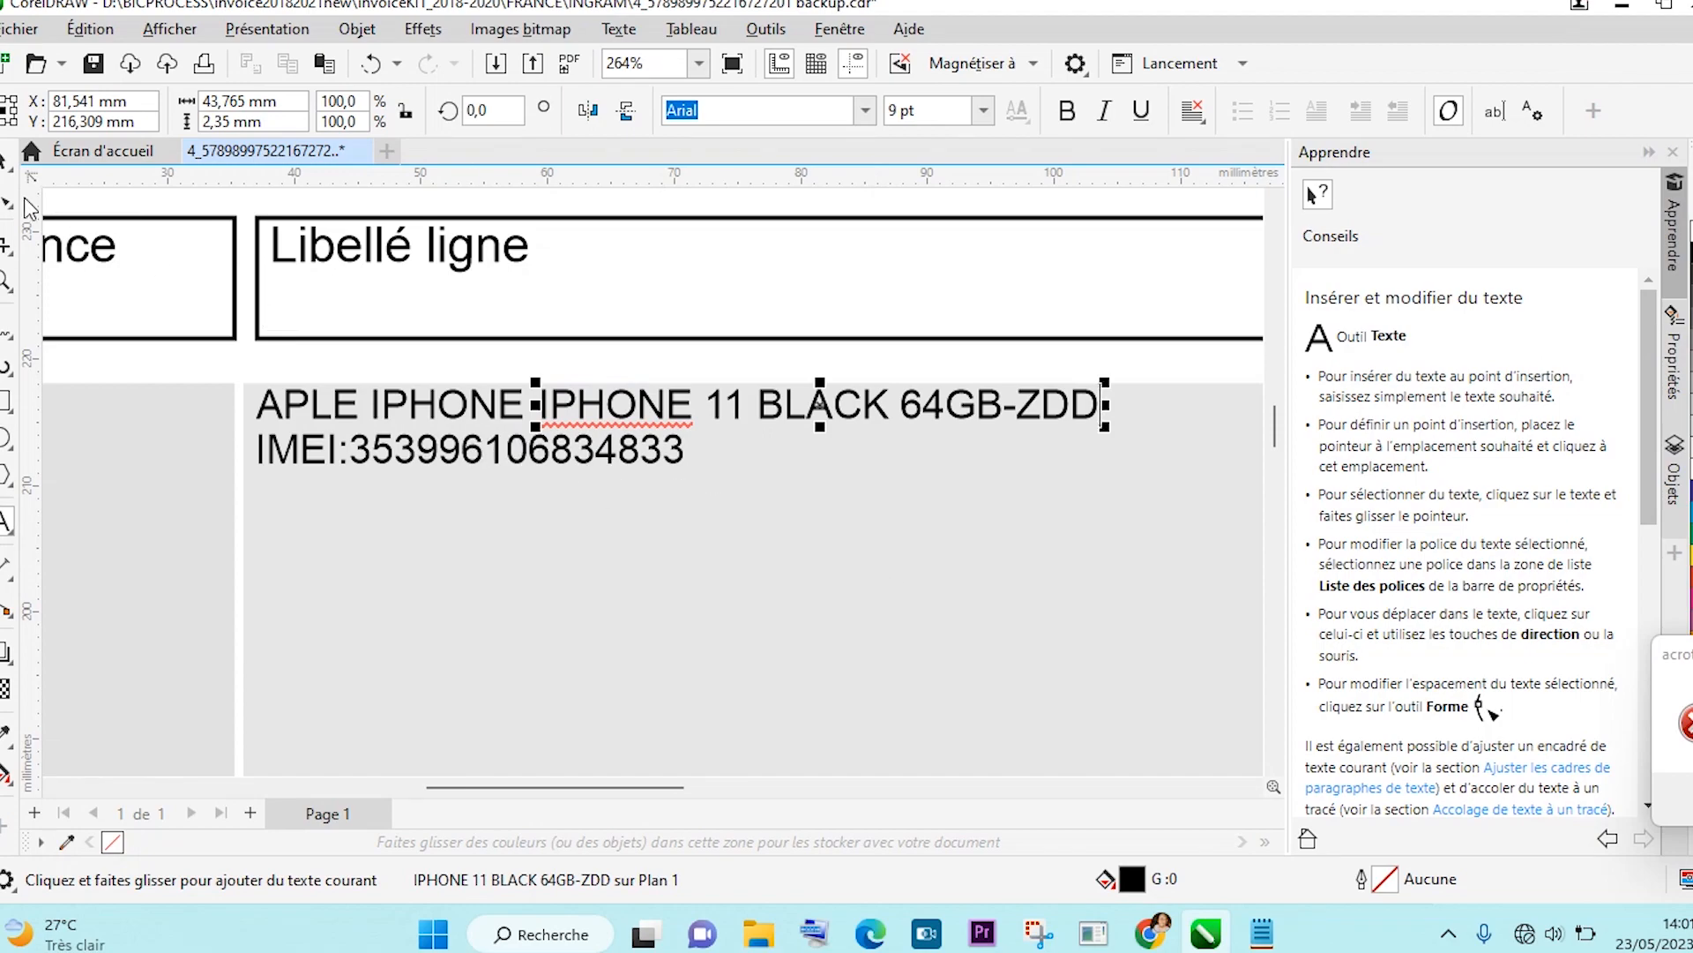
left_click(6, 161)
left_click(624, 566)
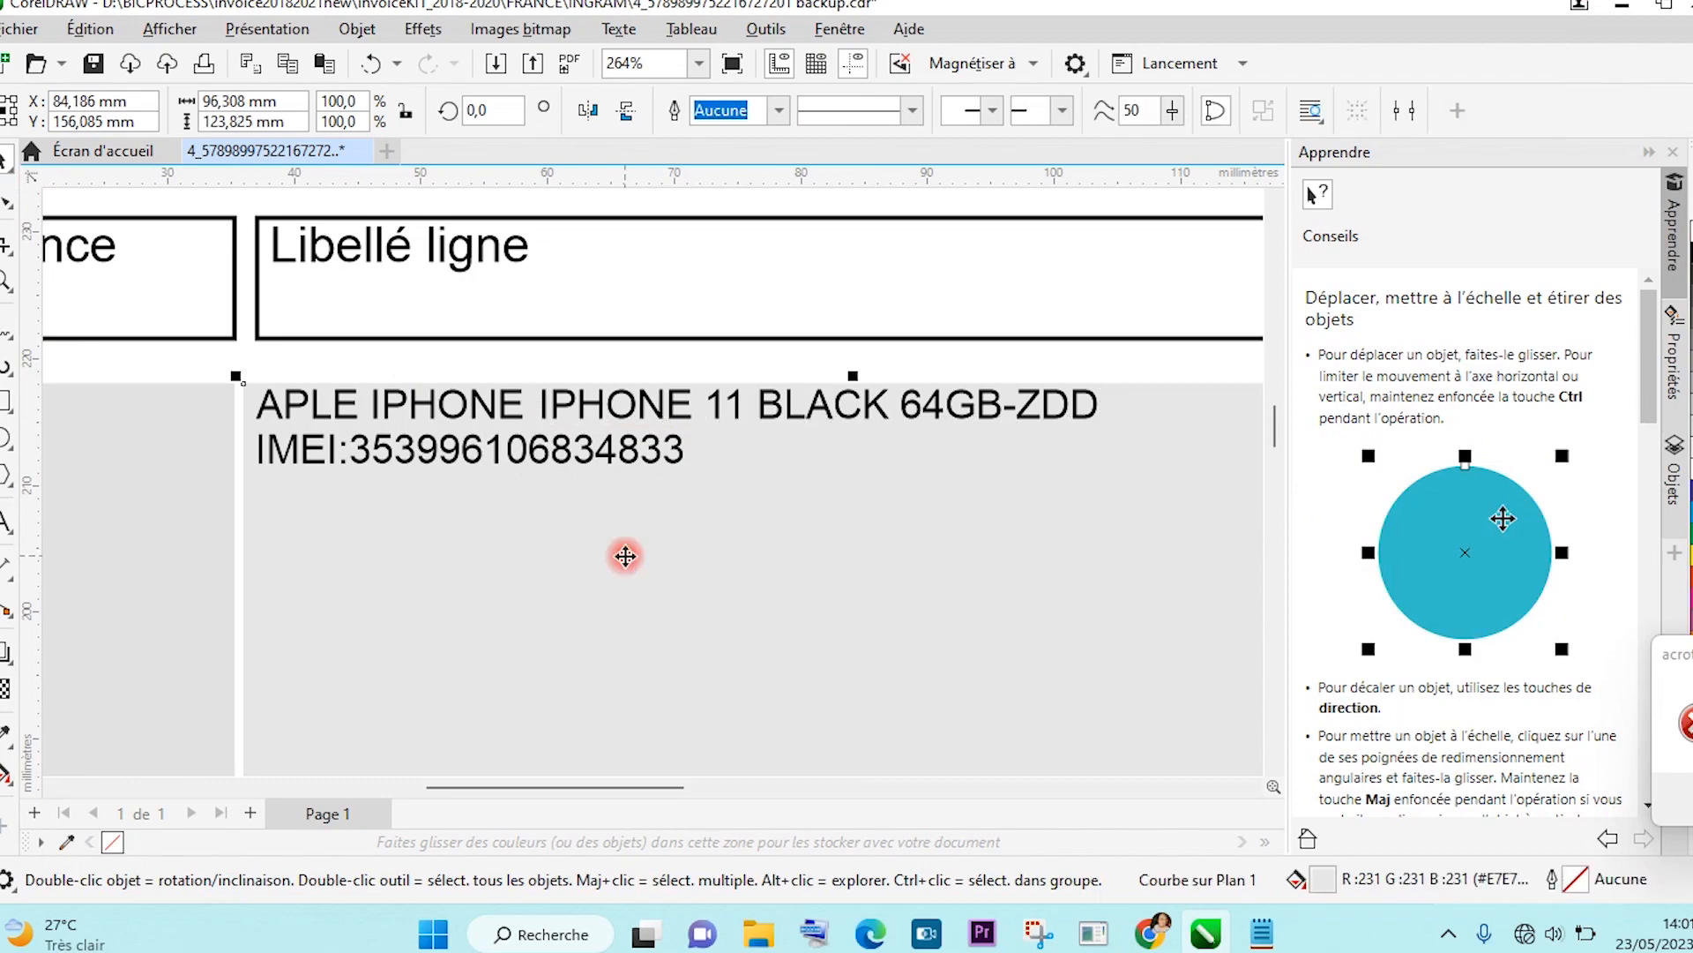
Remove the duplicate "IPHONE" from the pasted text so the description reads "APLE IPHONE 11 BLACK 64GB-ZDD".
left_click(486, 405)
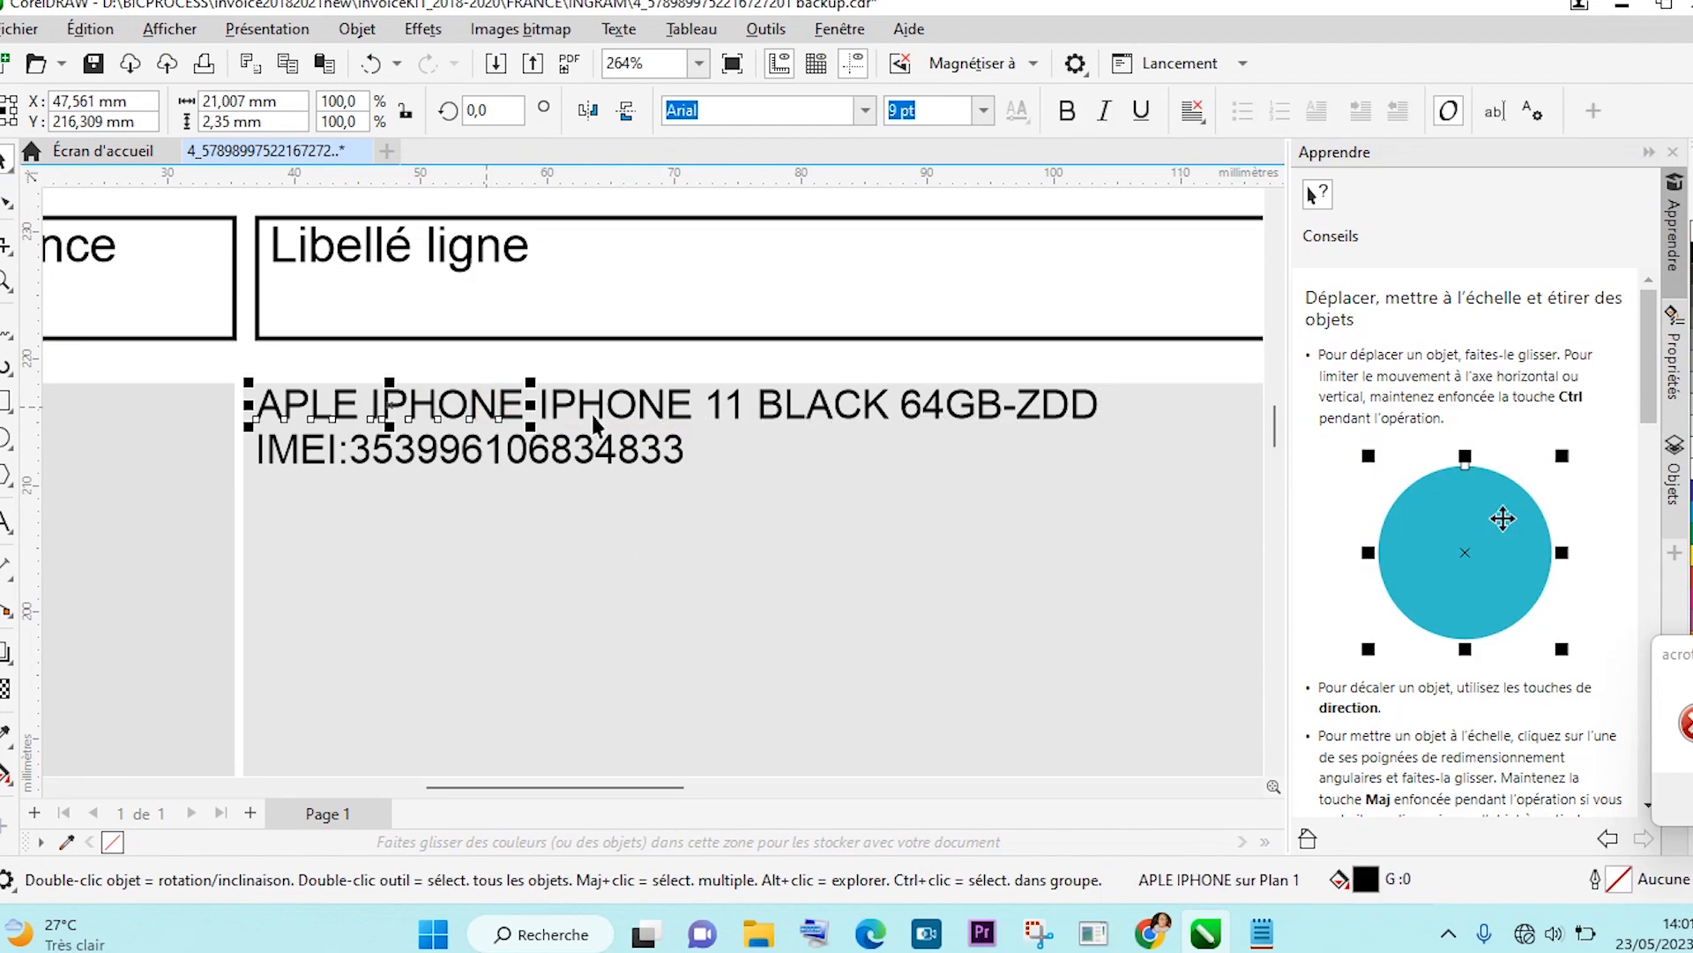
left_click(639, 410)
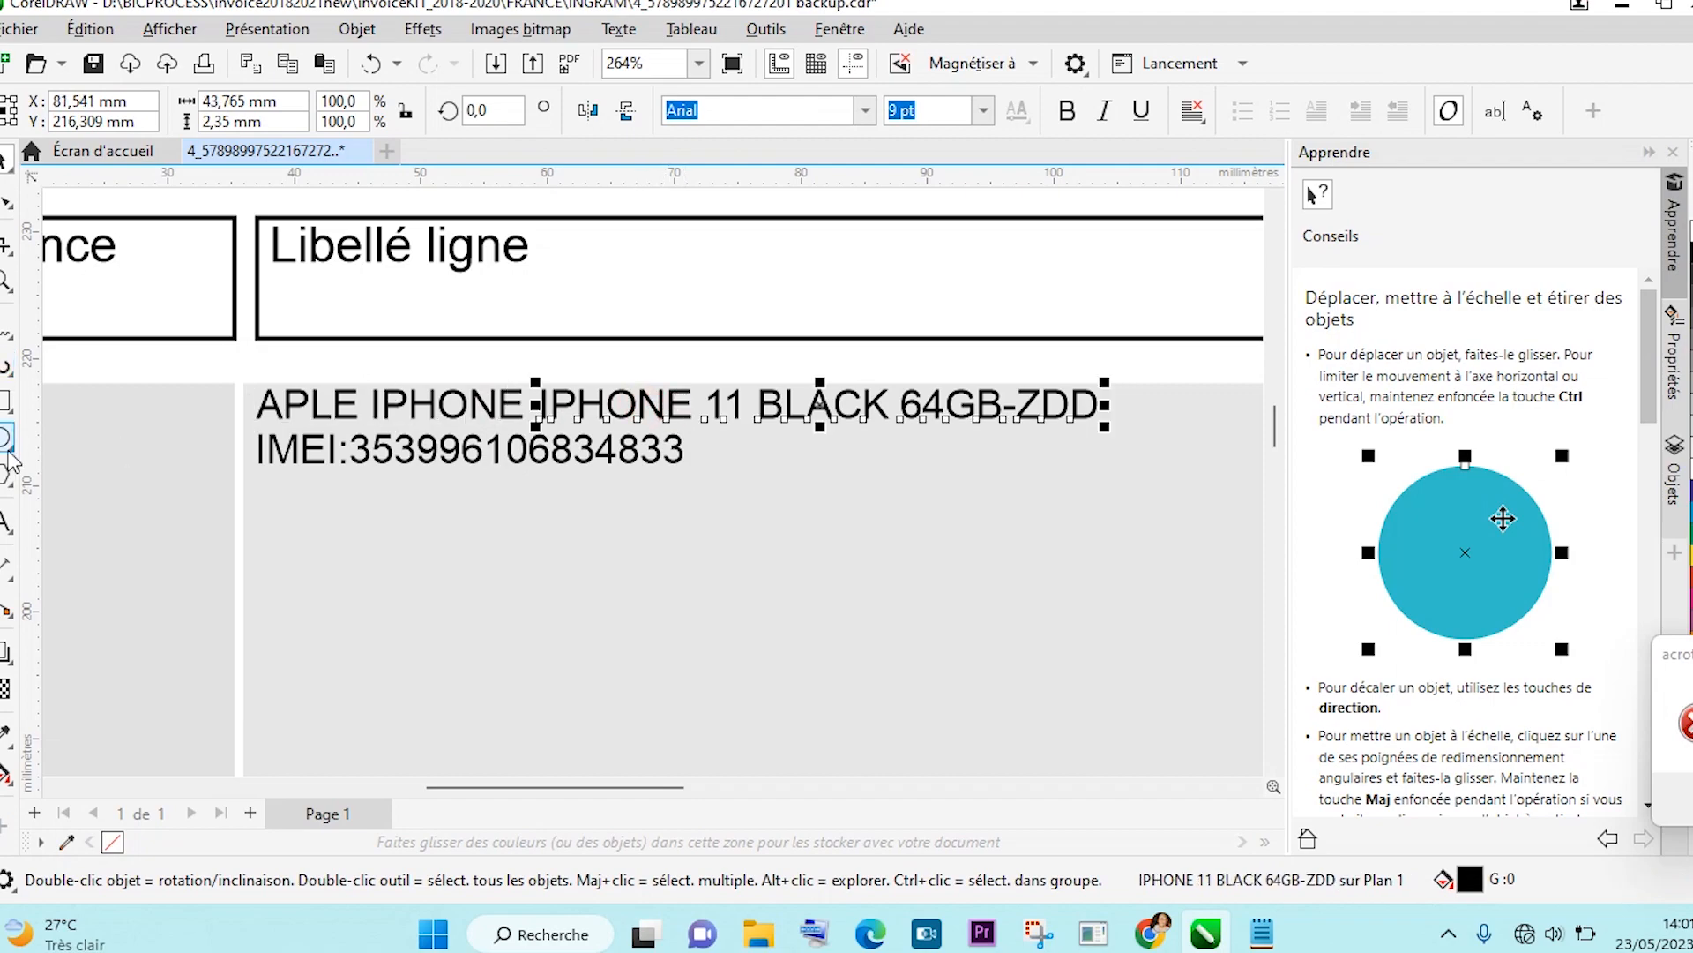
left_click(6, 520)
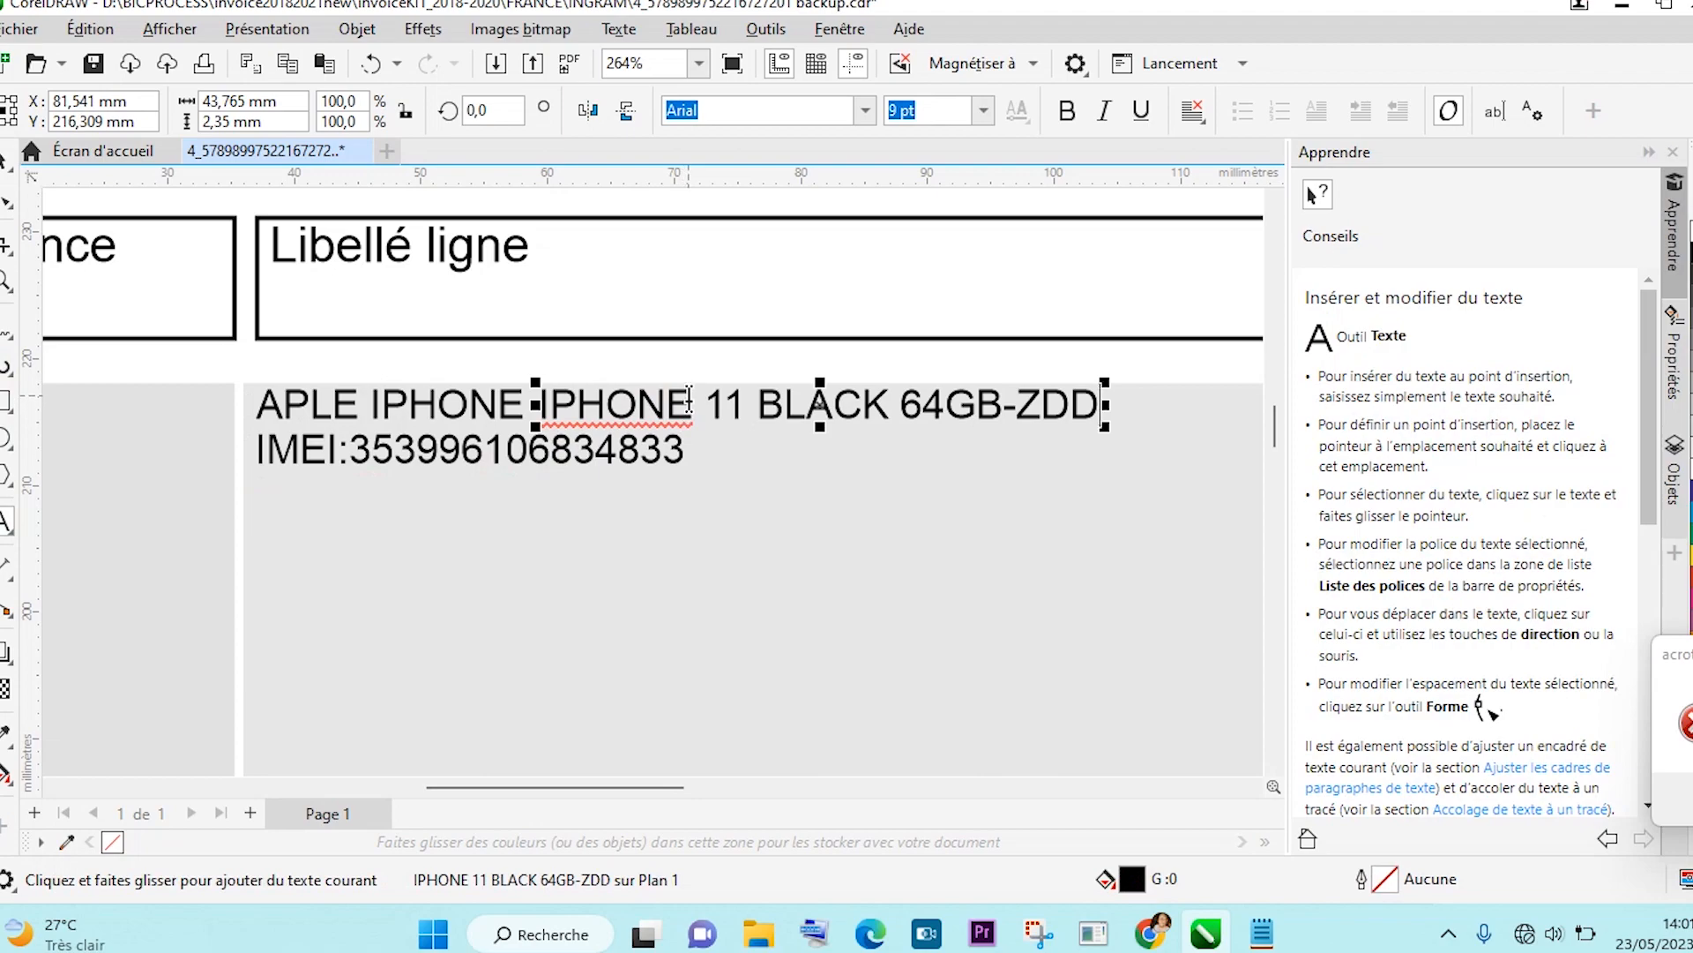
key("BackSpace")
key("BackSpace")
key("BackSpace")
key("BackSpace")
key("BackSpace")
key("BackSpace")
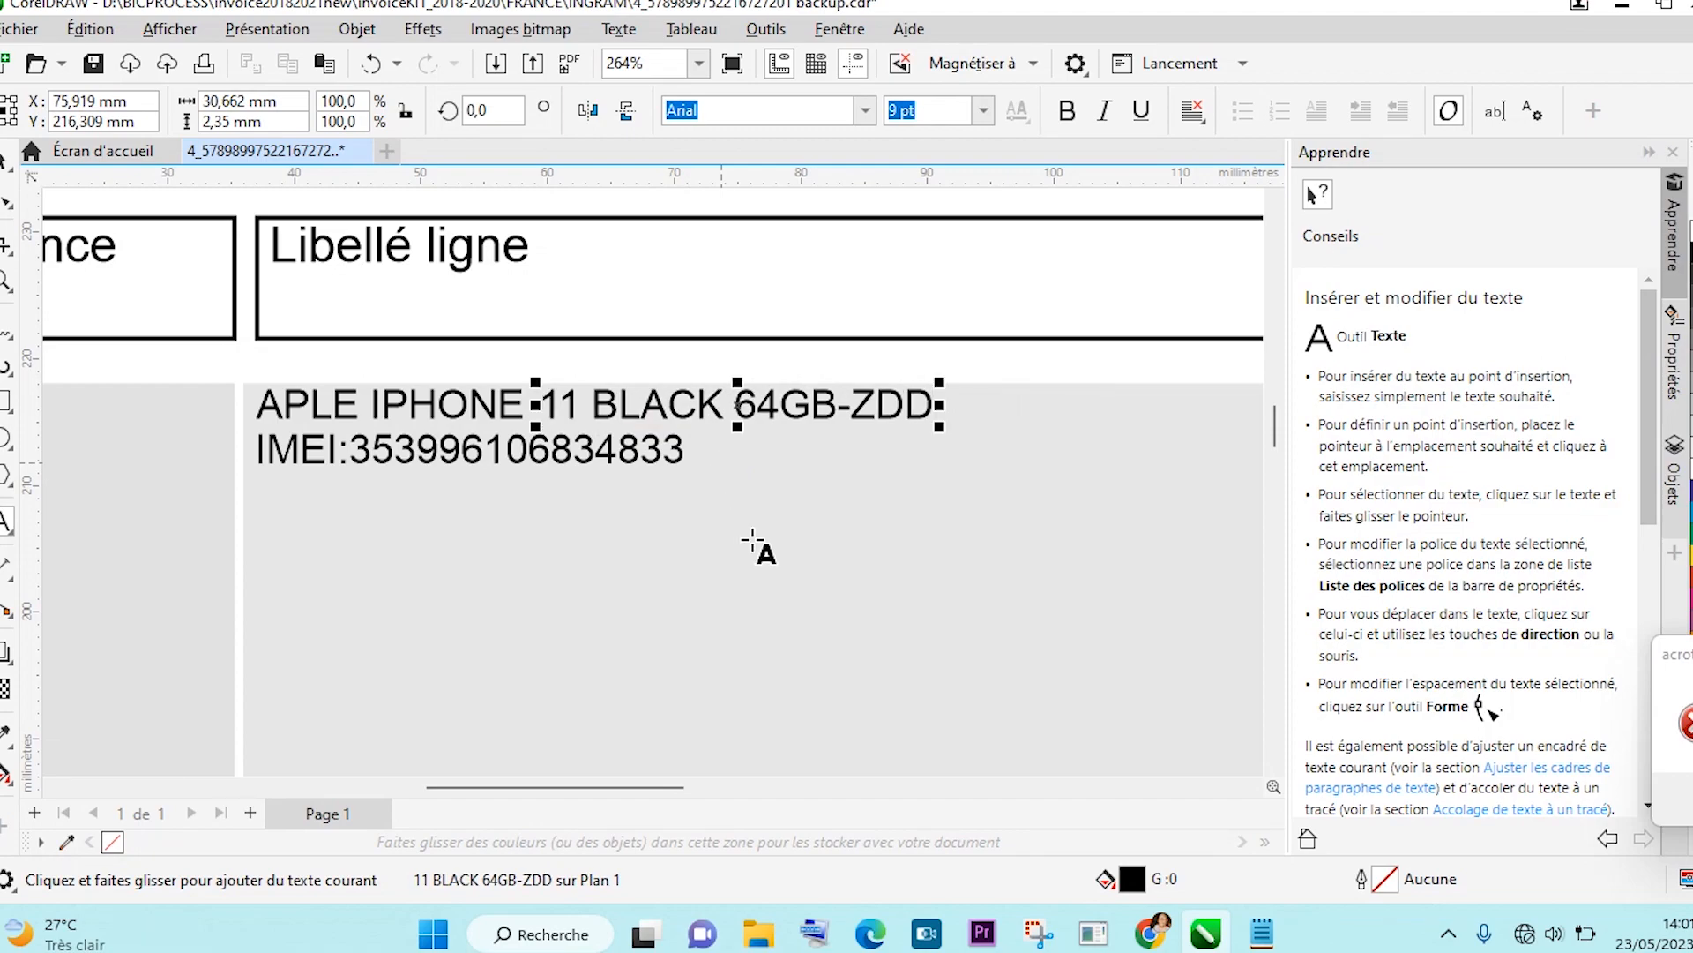
left_click(4, 166)
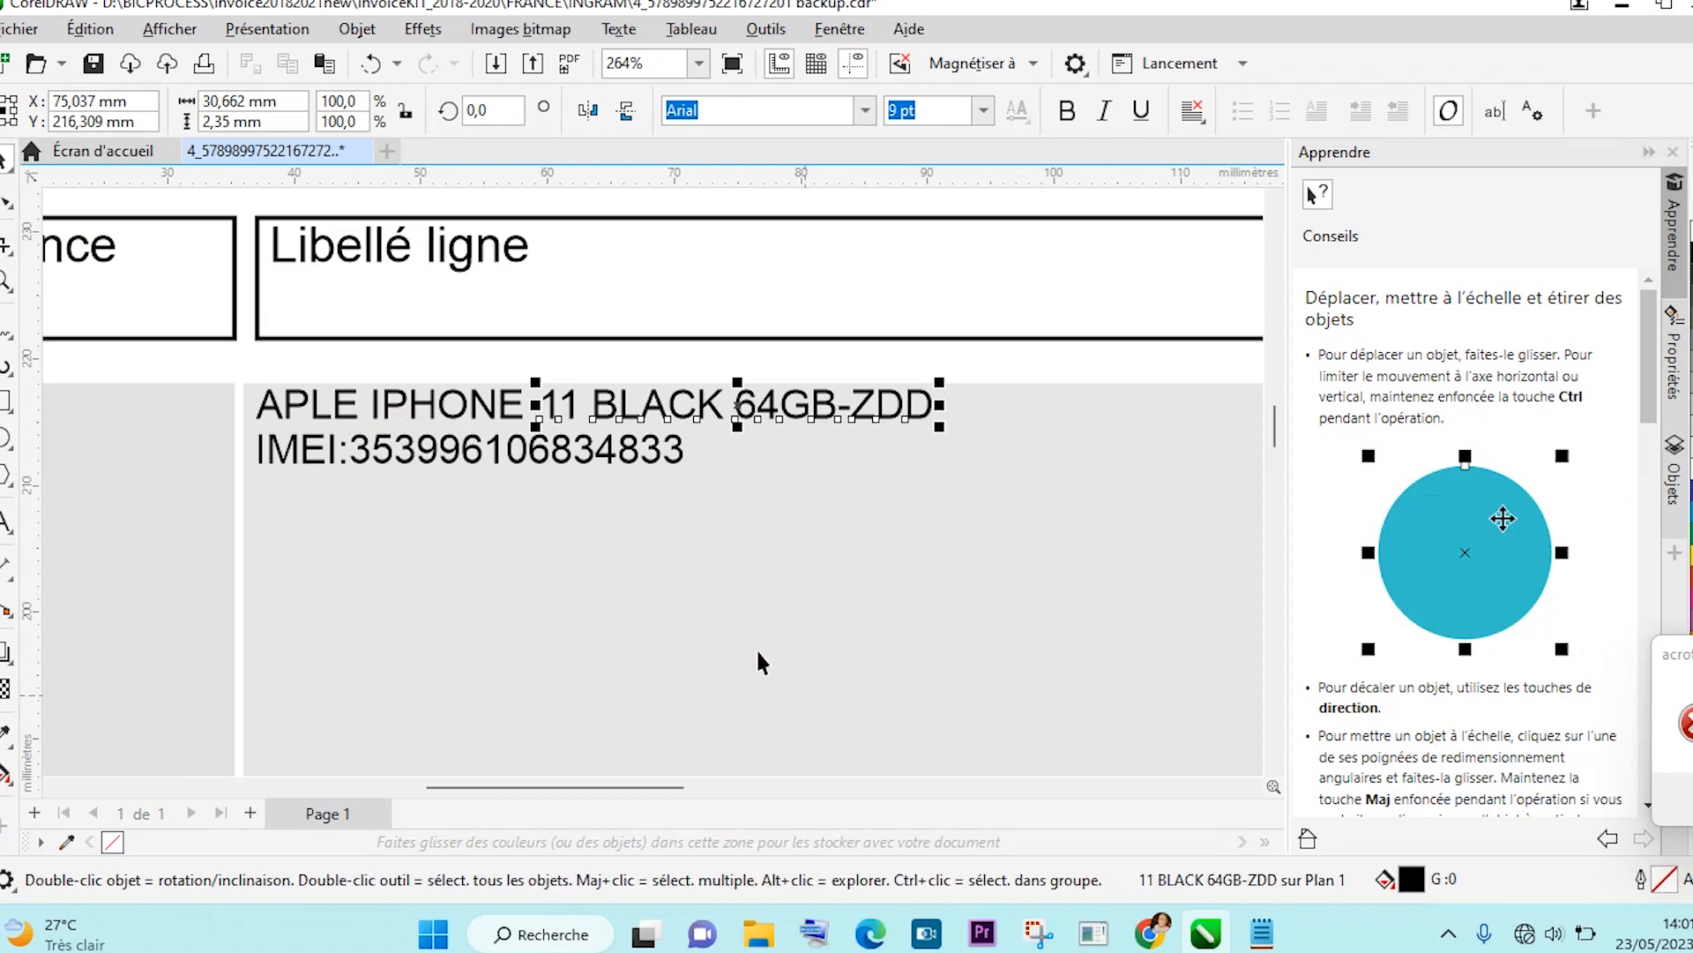
left_click(698, 607)
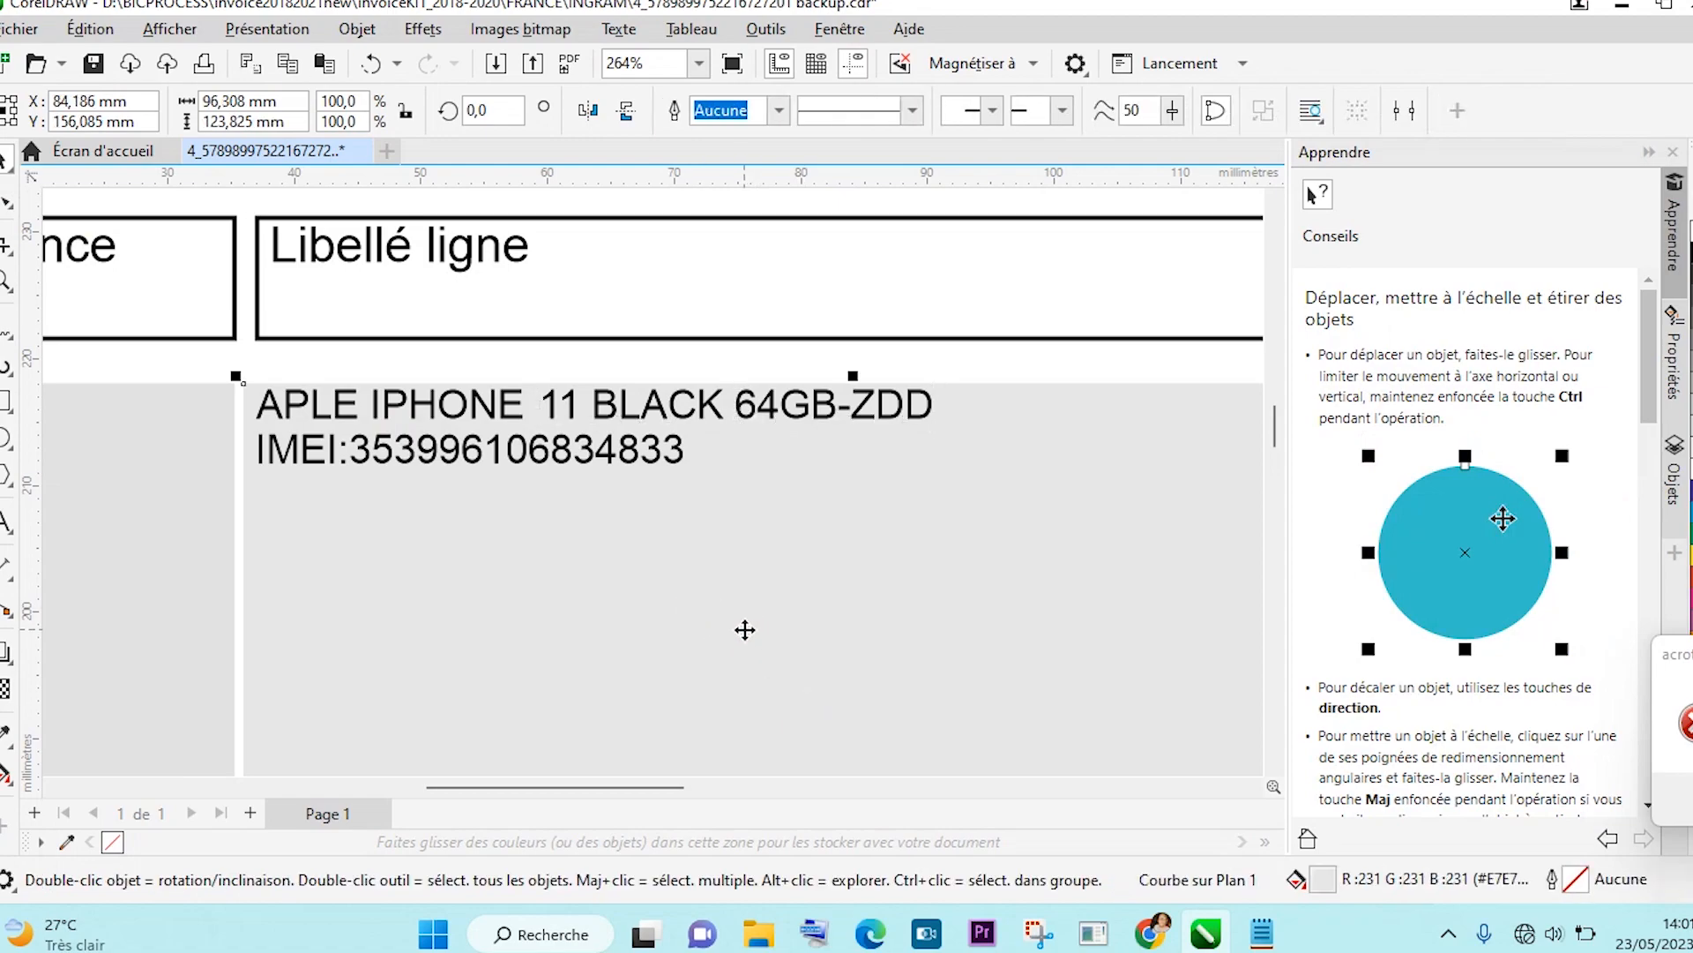
scroll(745, 630, "down", 2)
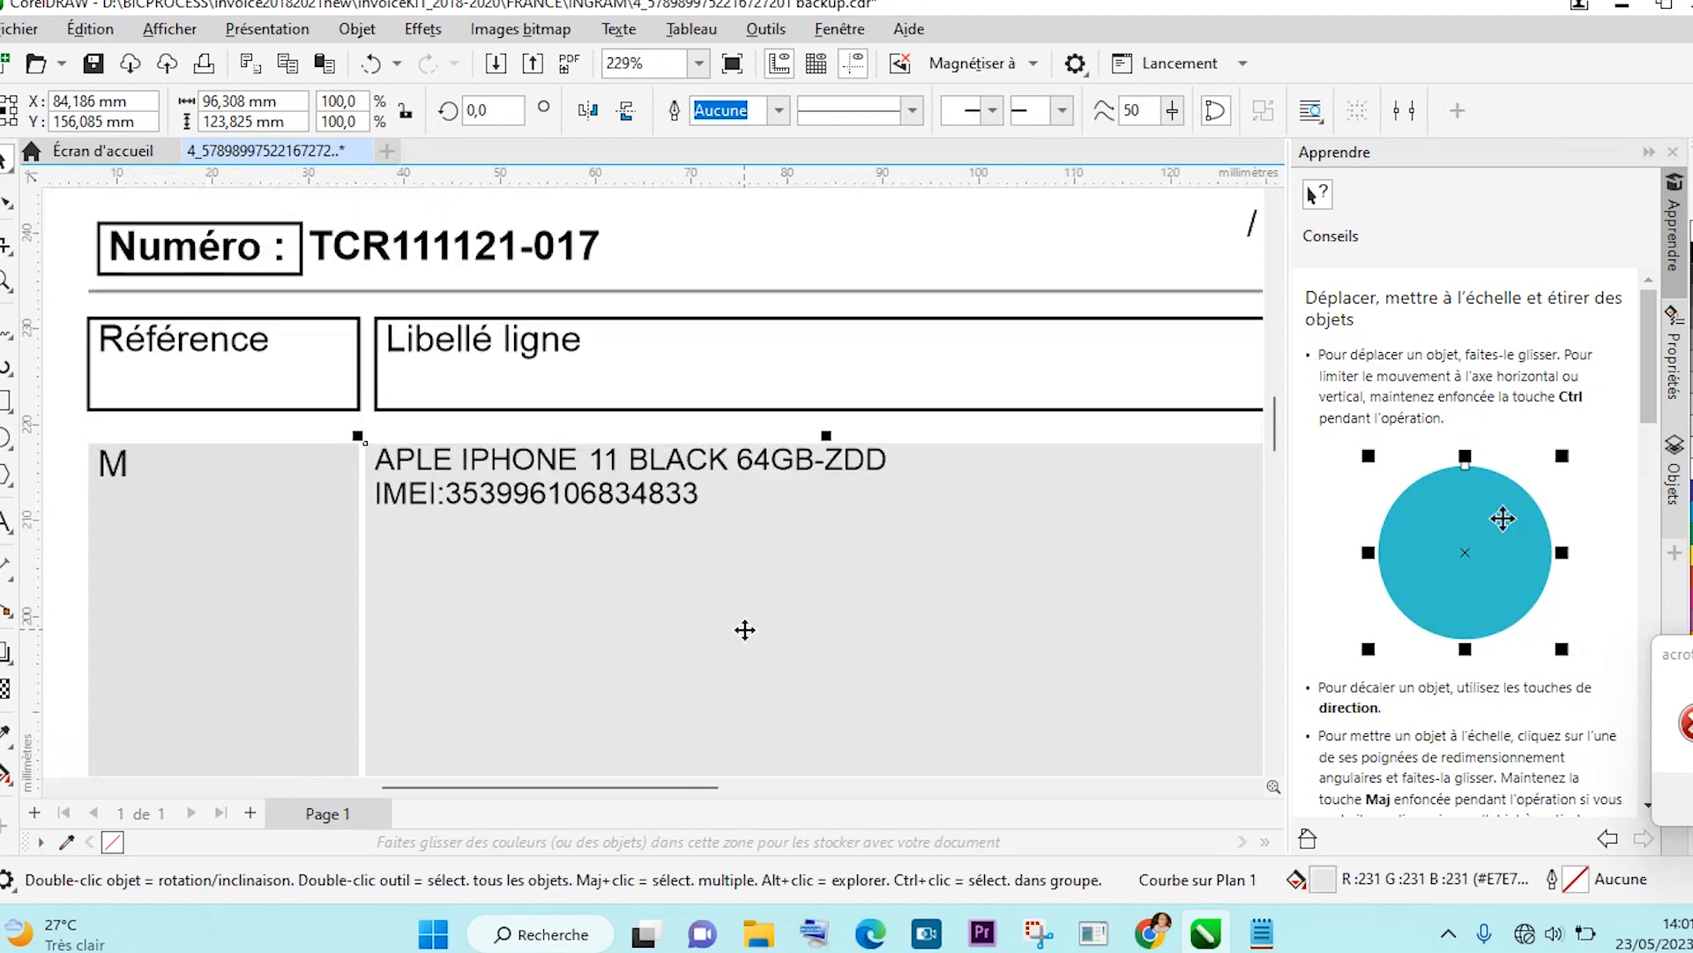
scroll(745, 629, "down", 1)
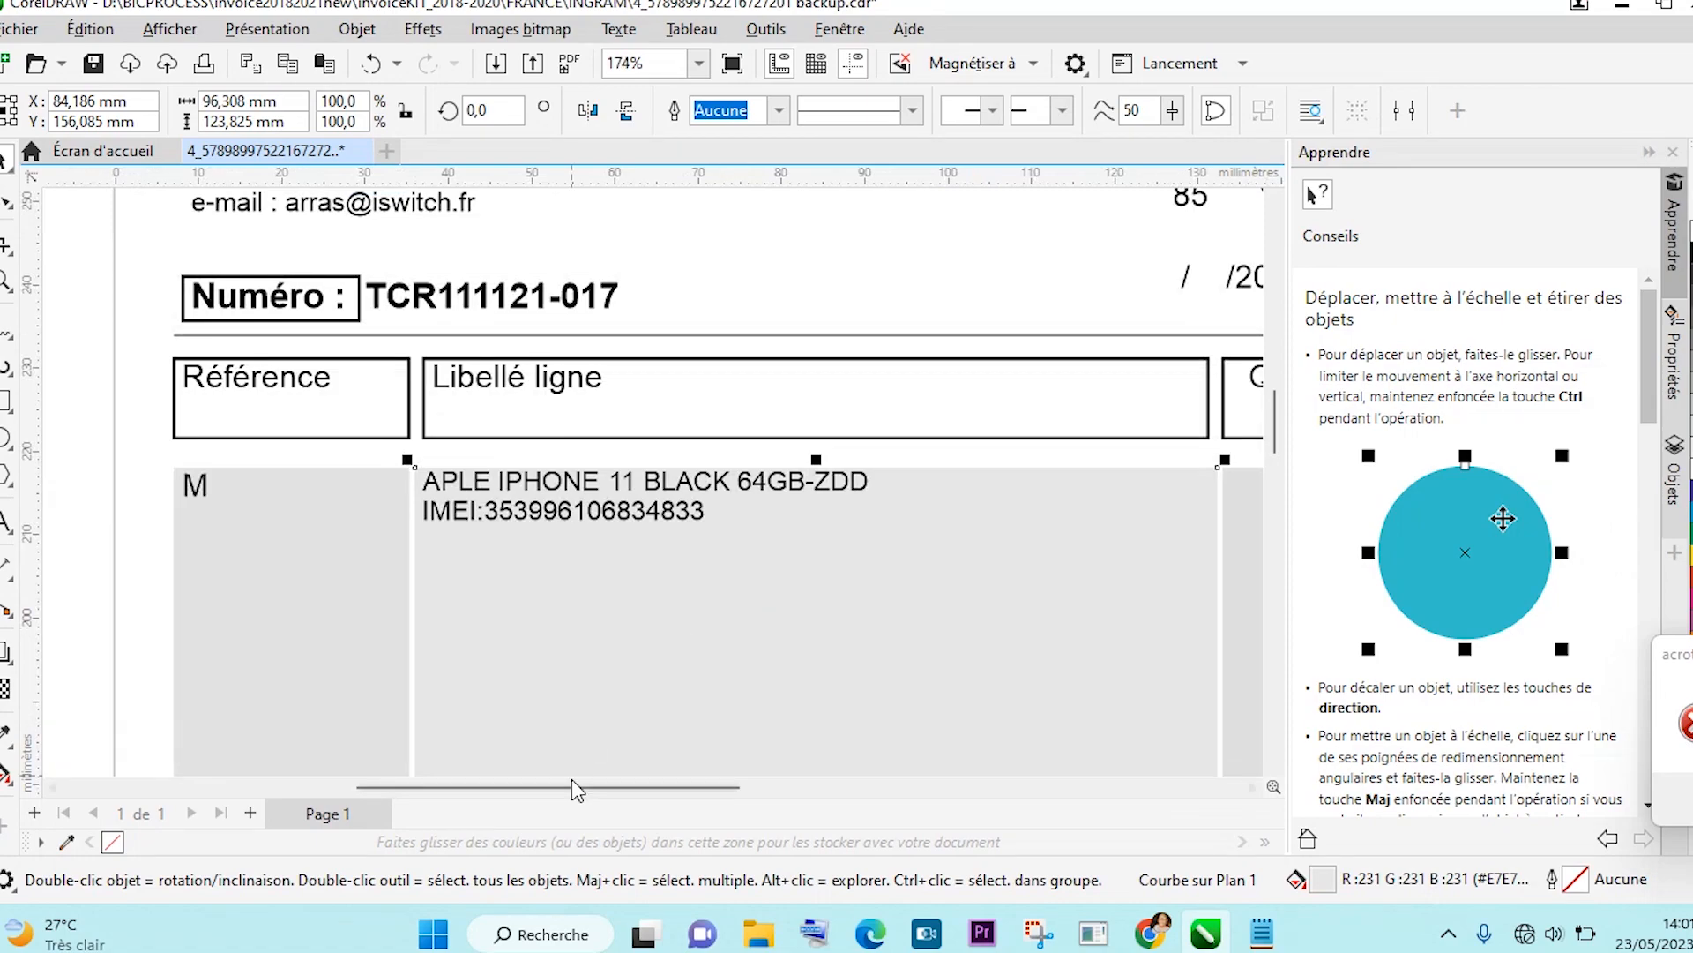
Check the purchase date in the Notepad text file and add the month 11 after the first slash of the invoice date in CorelDRAW.
left_click_drag(571, 787, 738, 788)
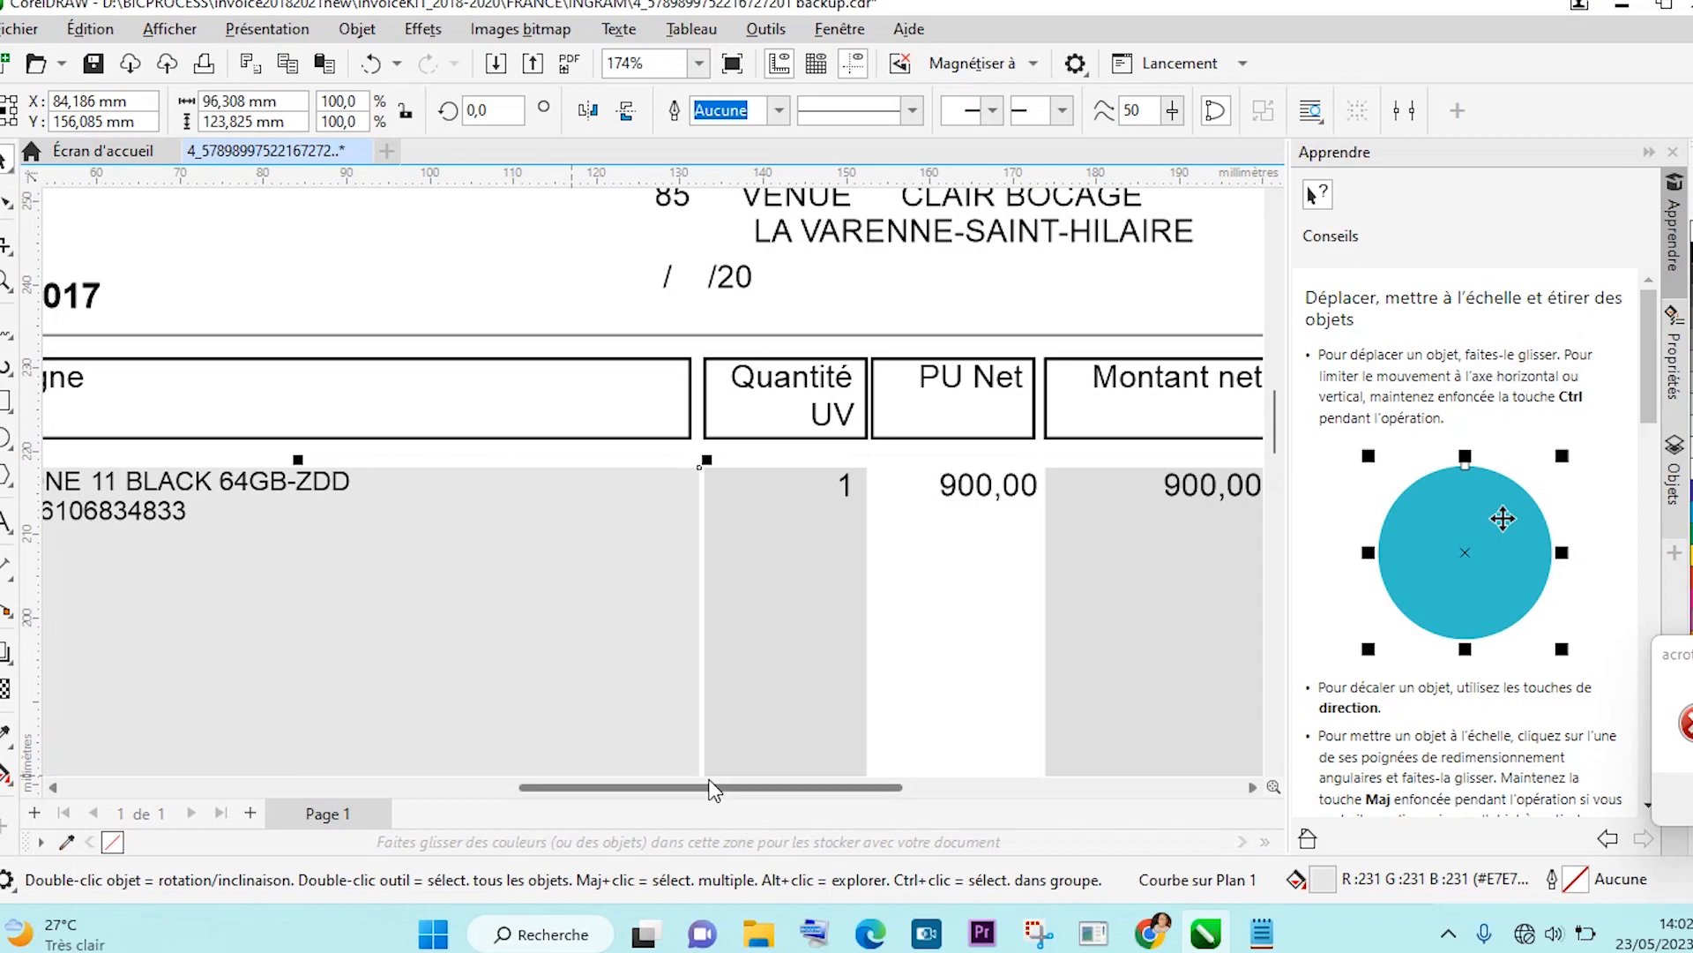
left_click_drag(710, 794, 755, 783)
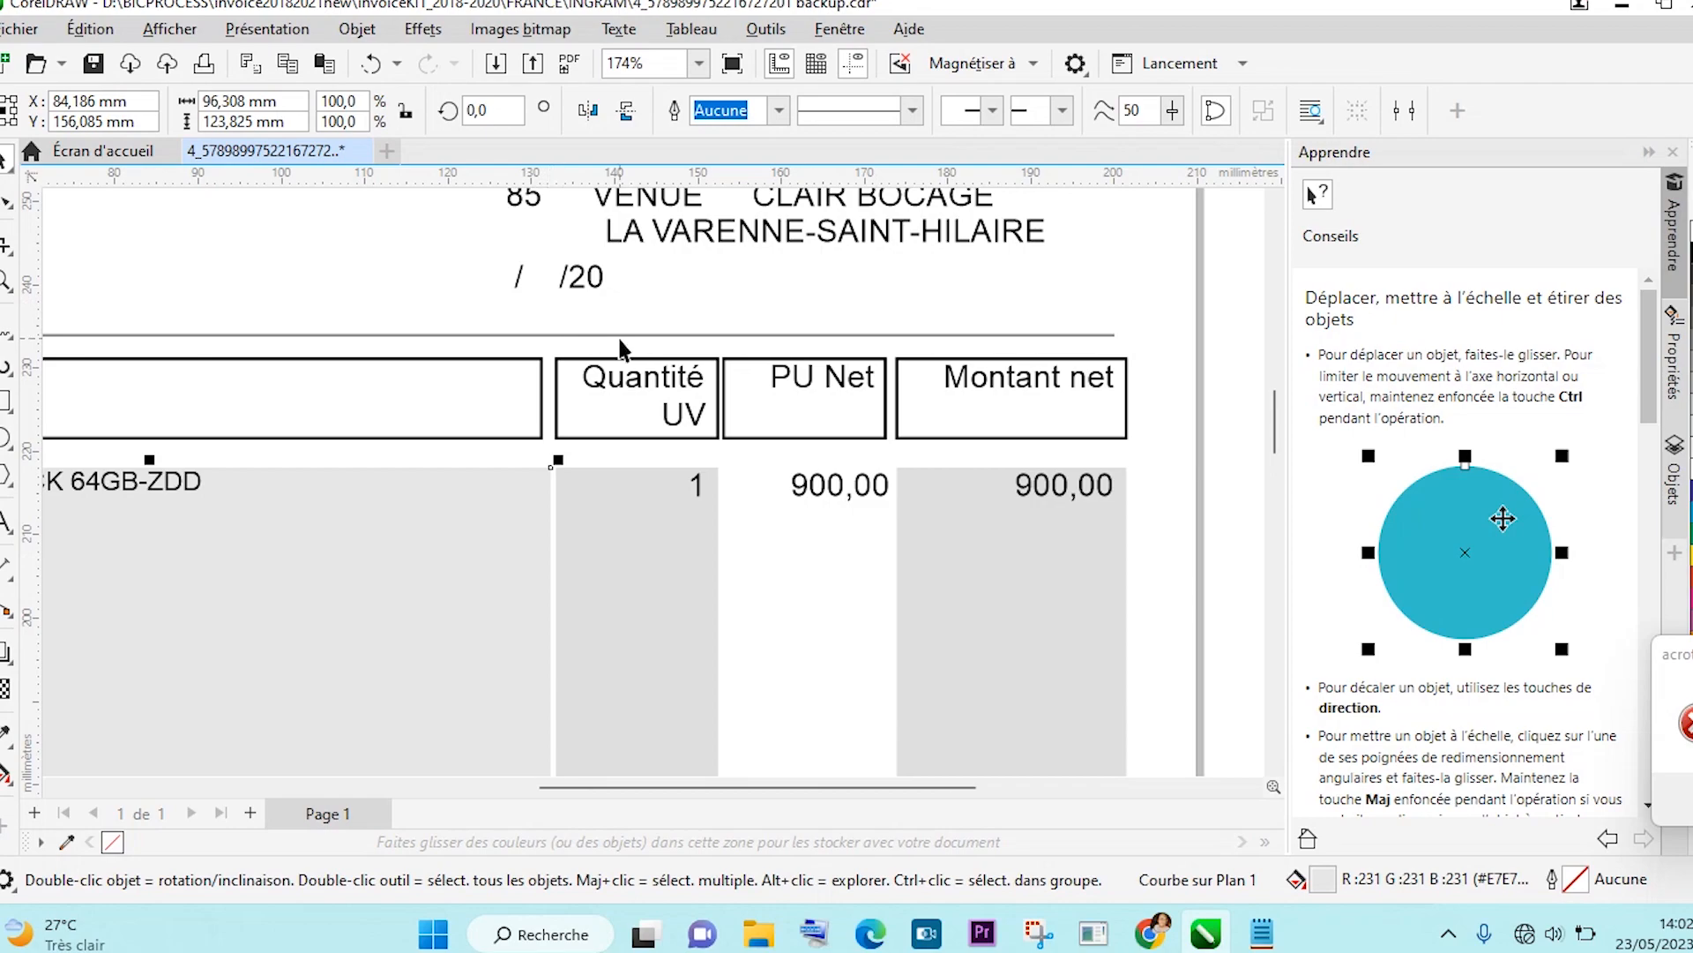
scroll(620, 346, "down", 1)
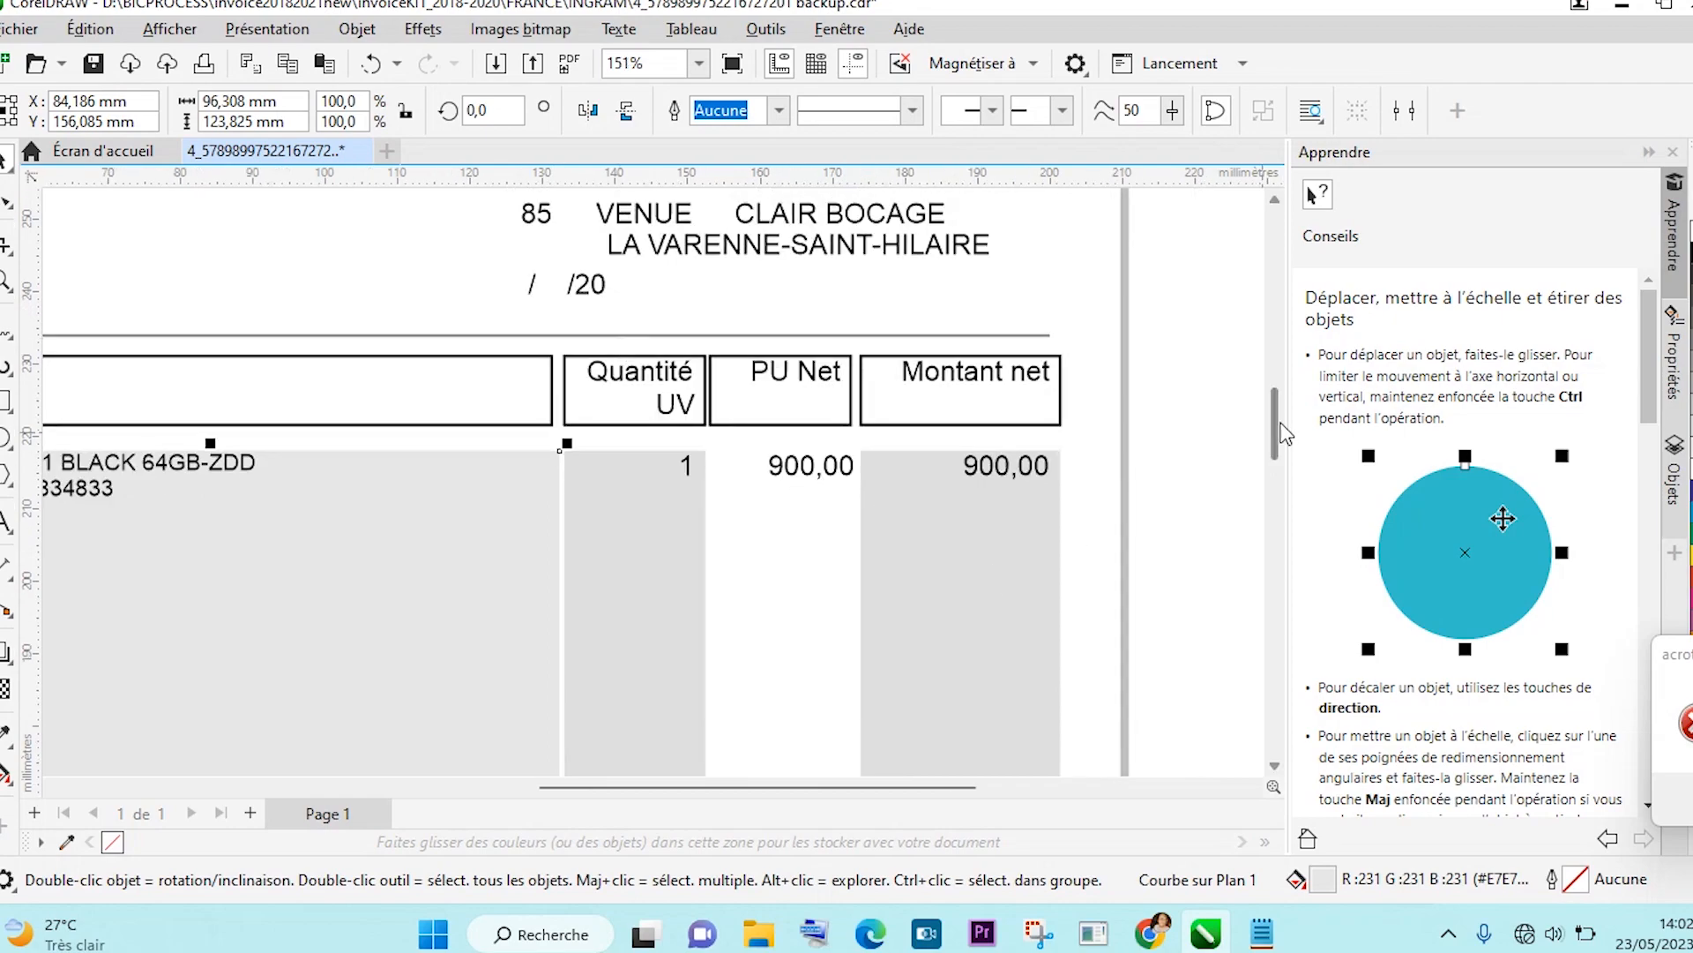
mouse_move(1284, 433)
left_mouse_down()
mouse_move(1277, 420)
mouse_move(1289, 582)
mouse_move(1288, 415)
left_mouse_up()
left_click(515, 421)
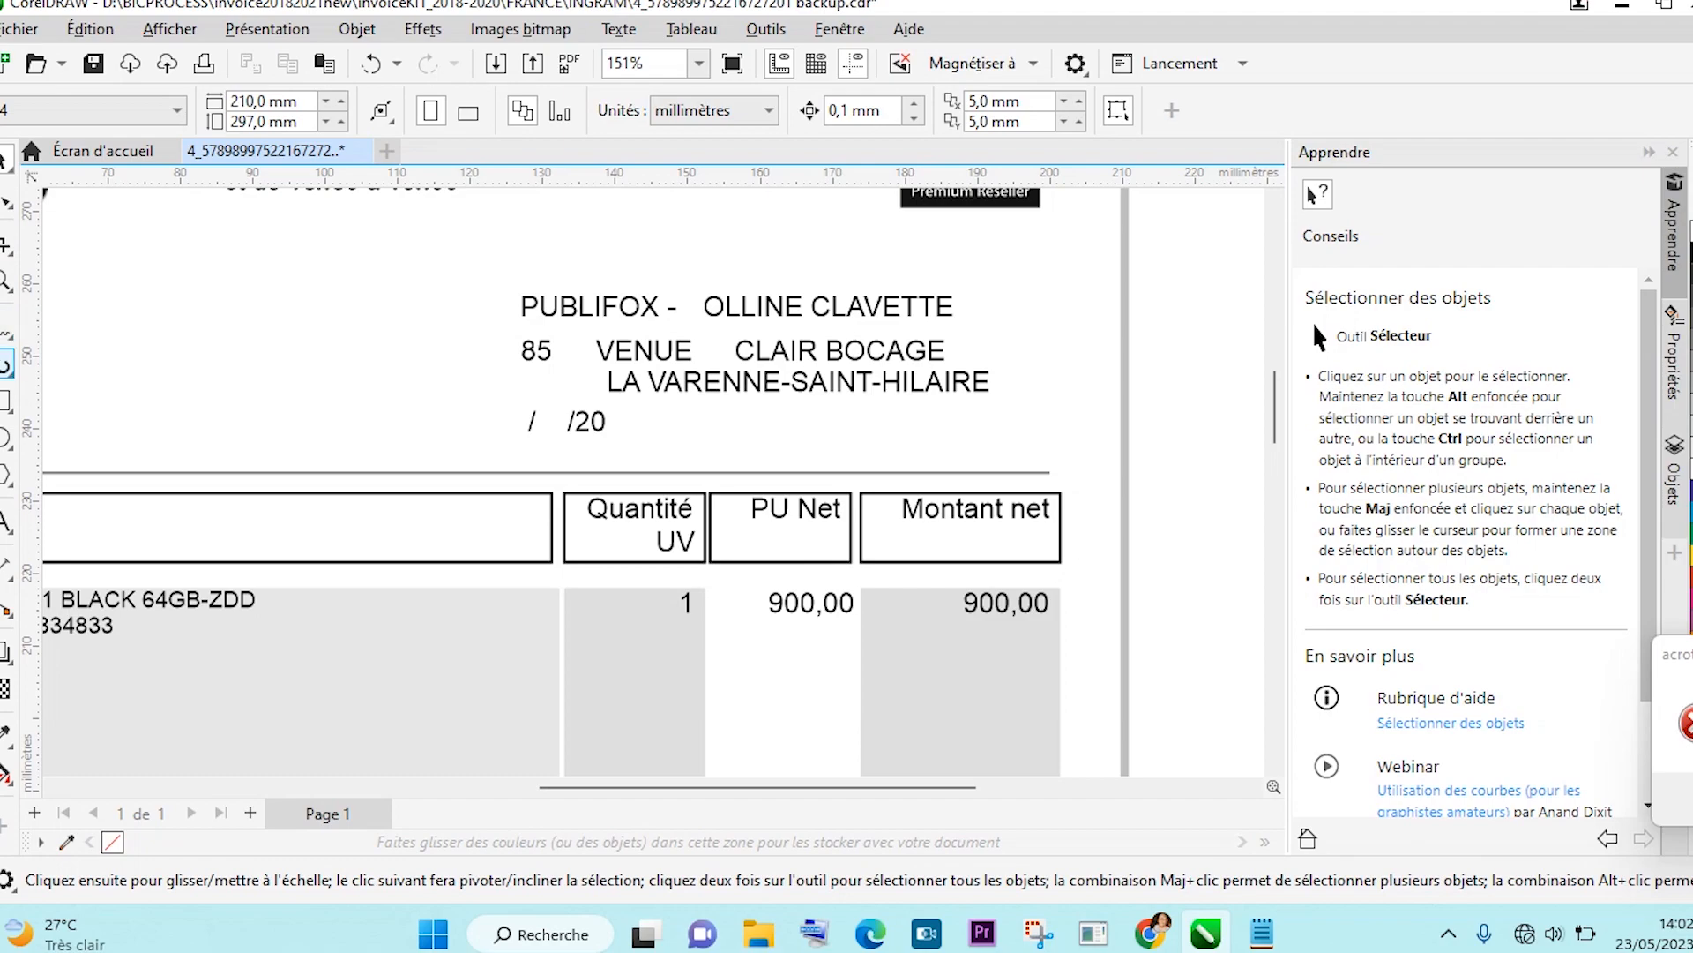
left_click(6, 523)
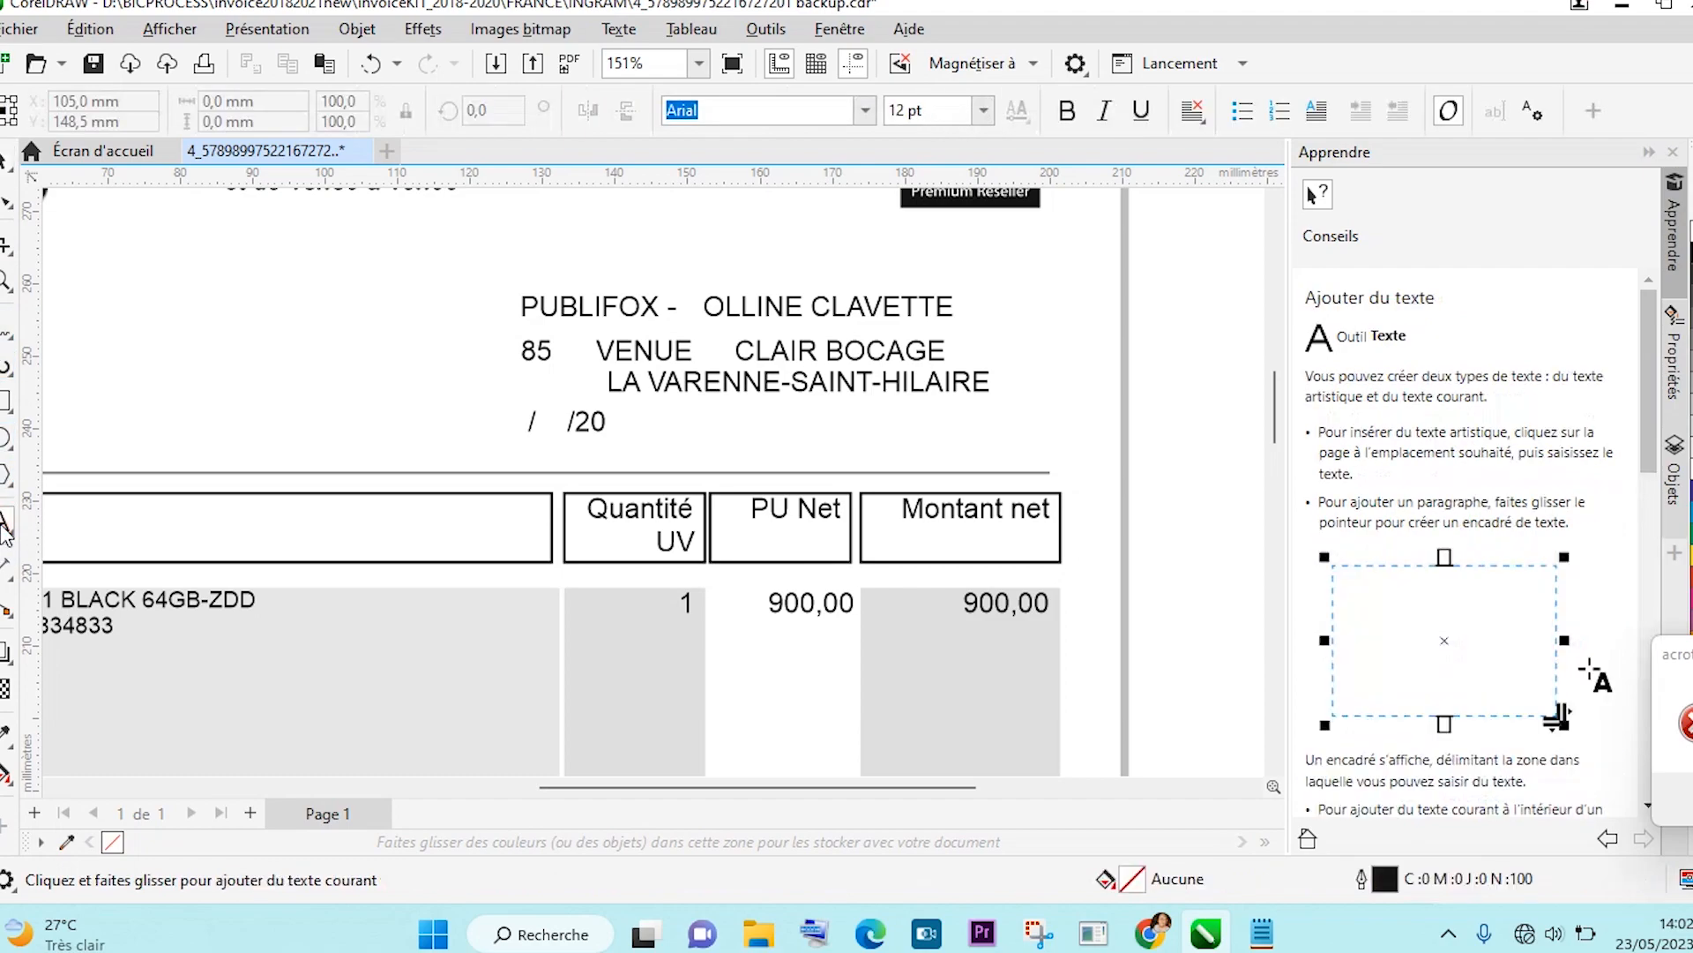
left_click(542, 422)
left_click(594, 423)
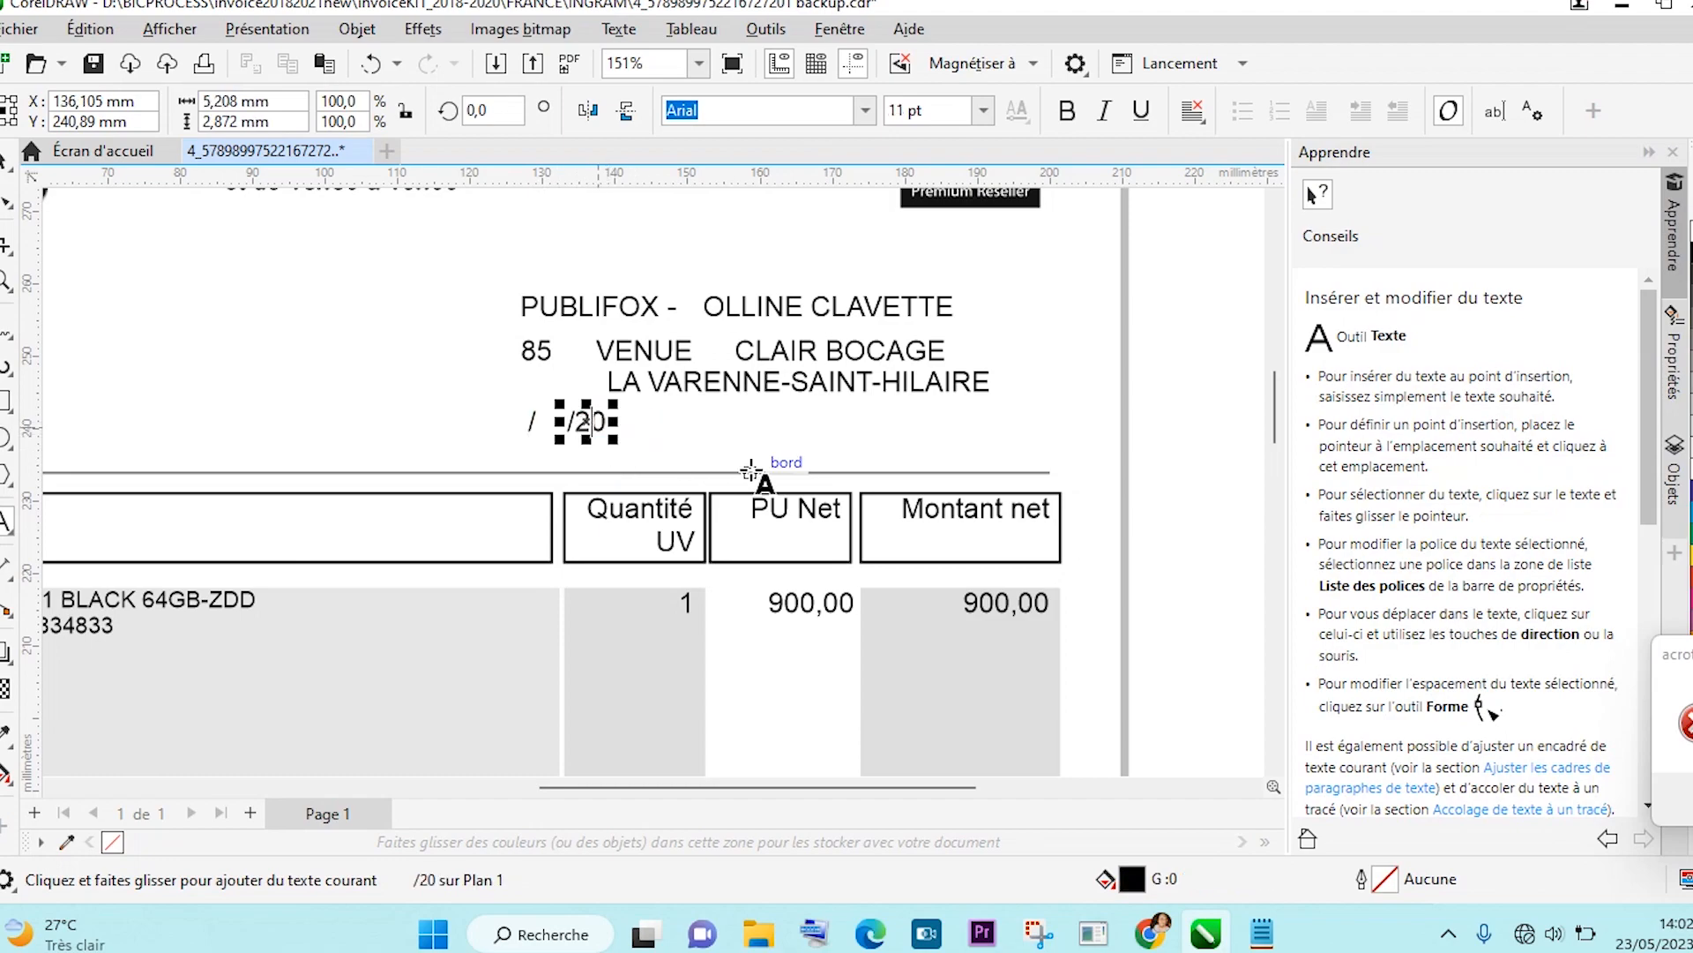
key("Left")
key("Left")
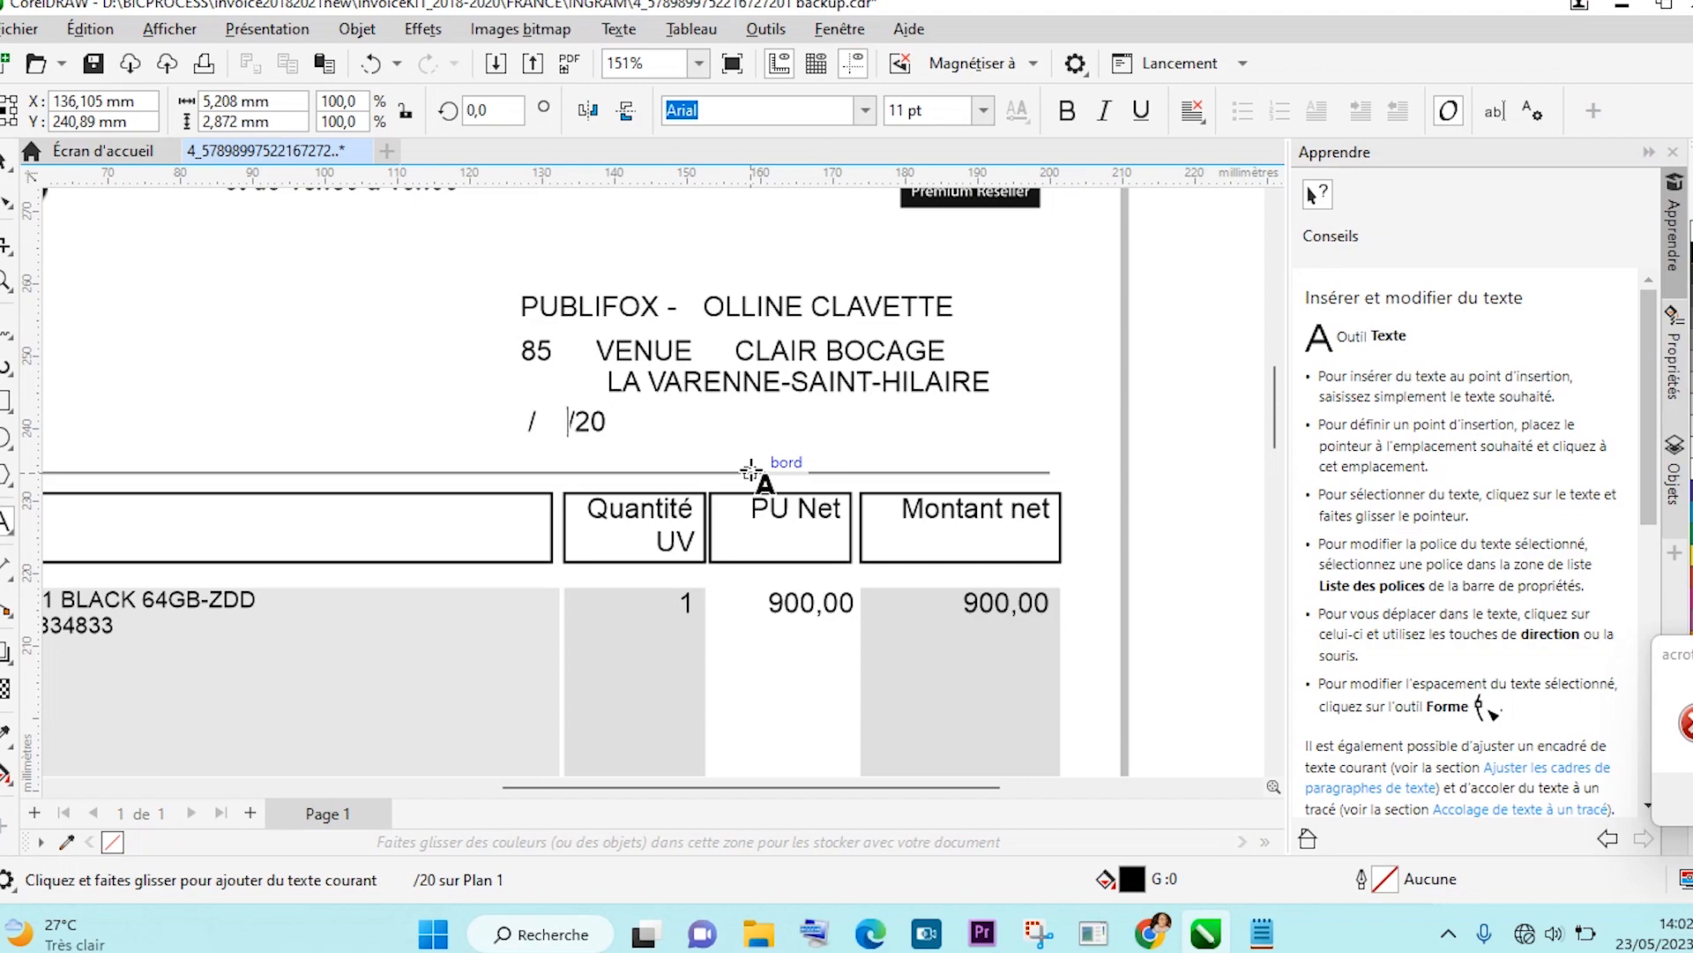
scroll(750, 470, "down", 1)
scroll(751, 470, "up", 2)
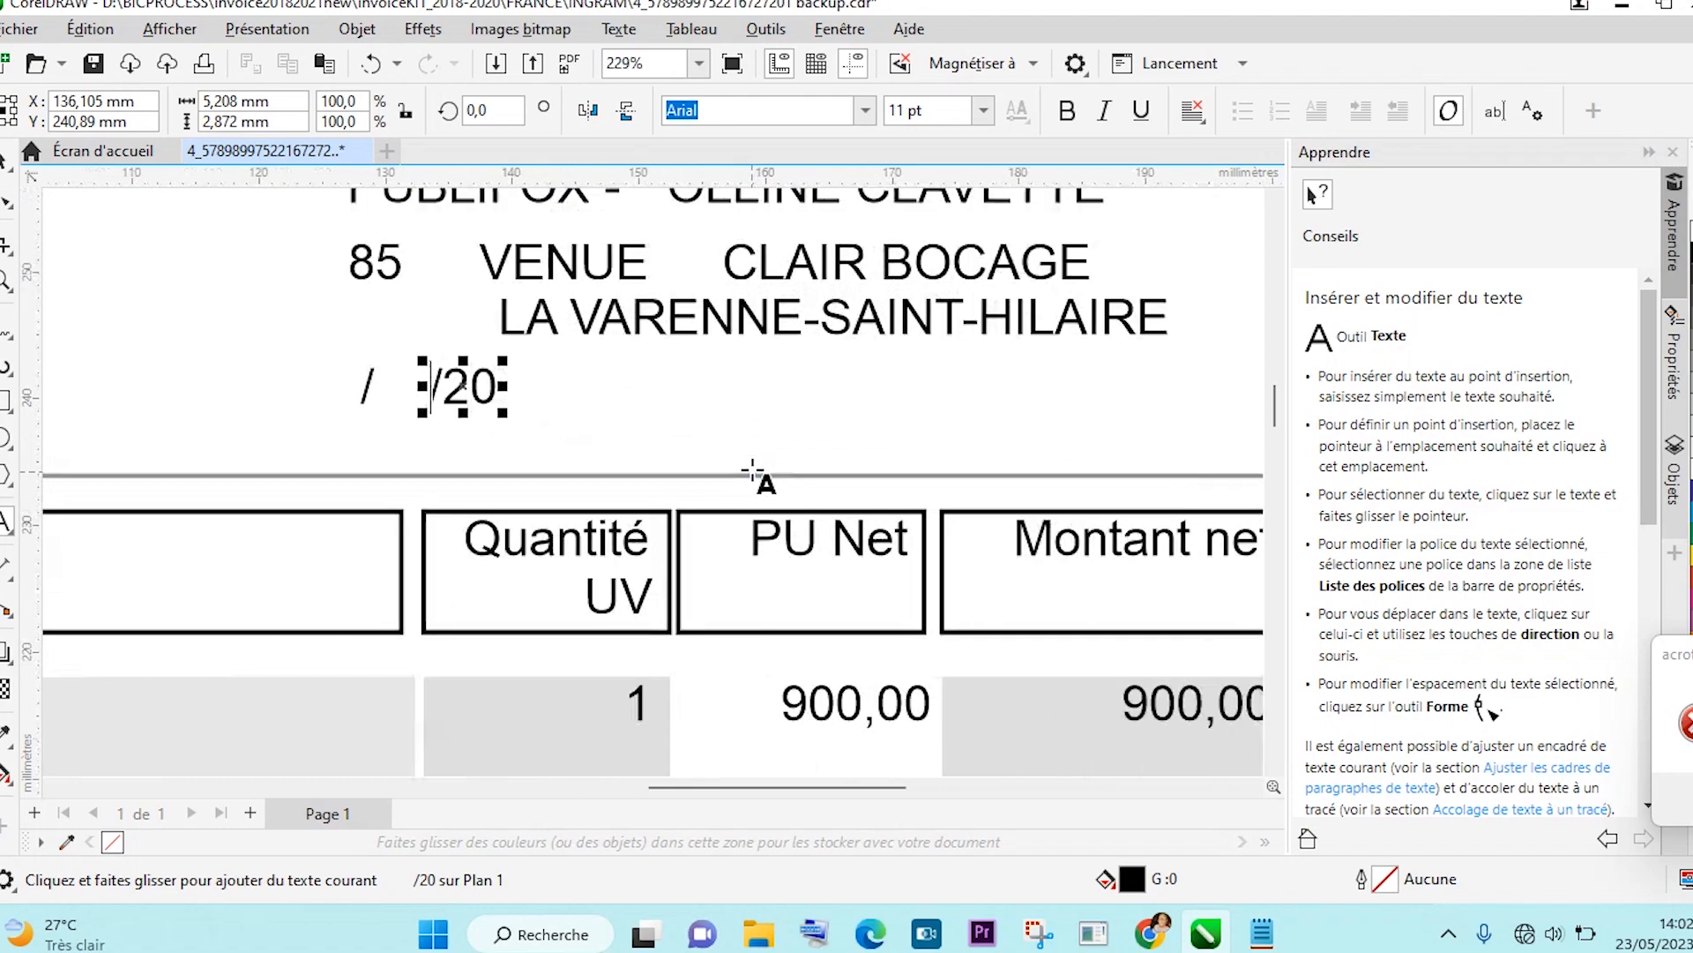
scroll(751, 470, "up", 3)
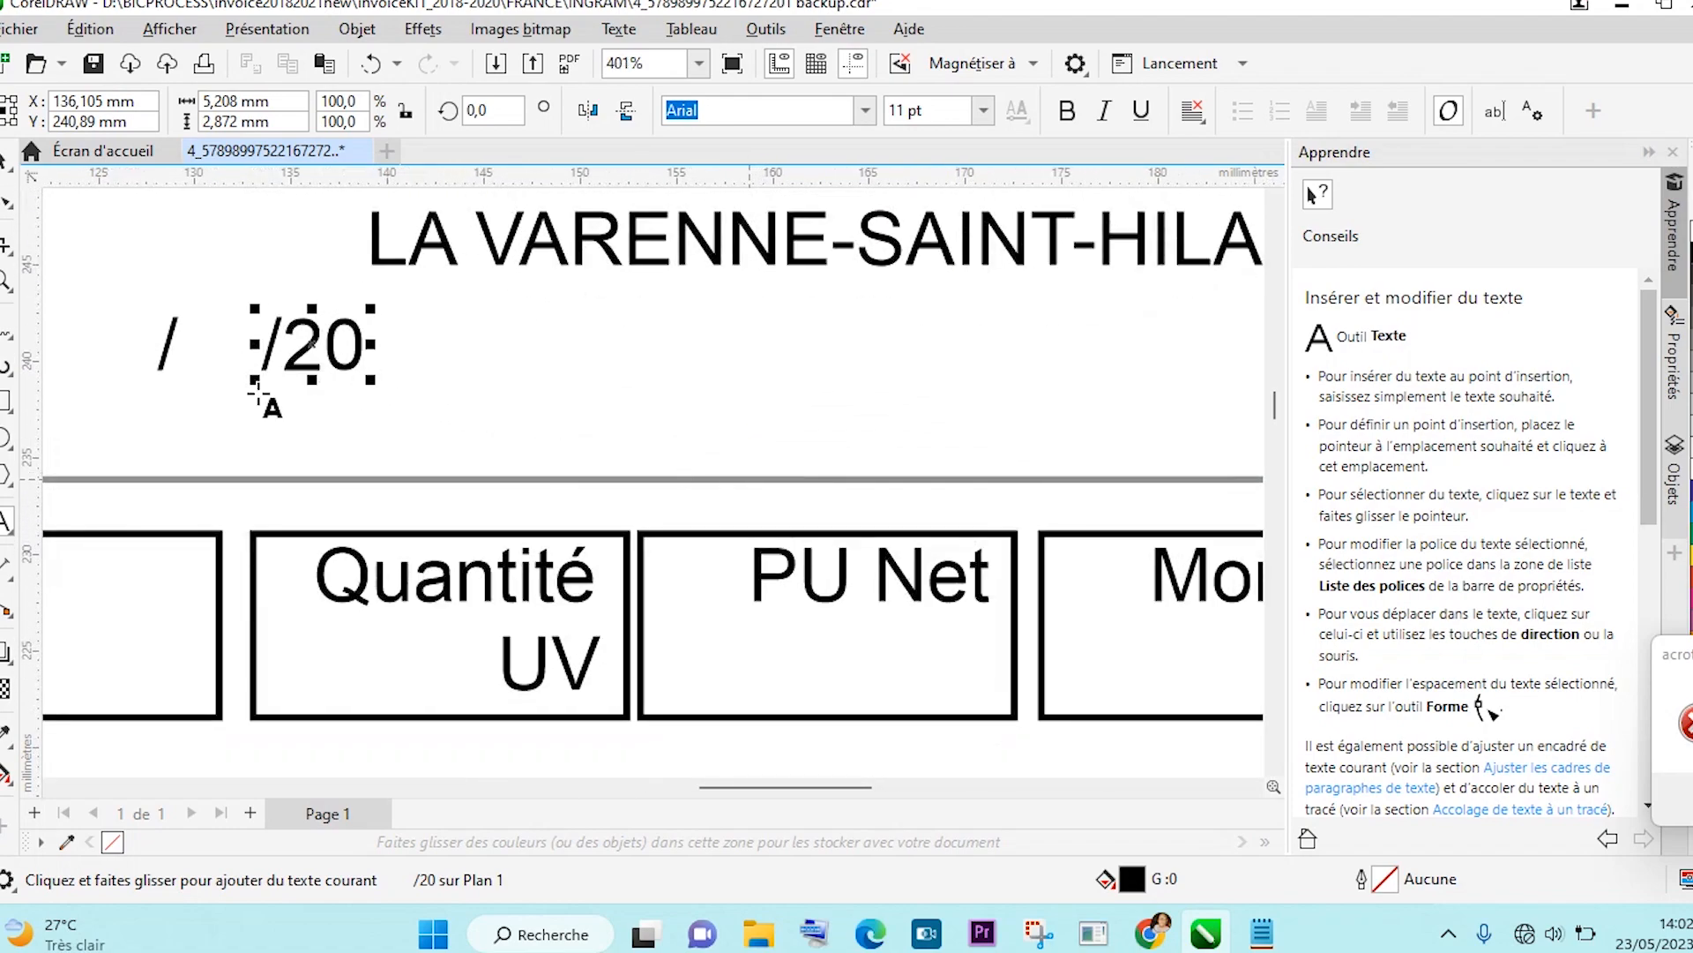
left_click(165, 344)
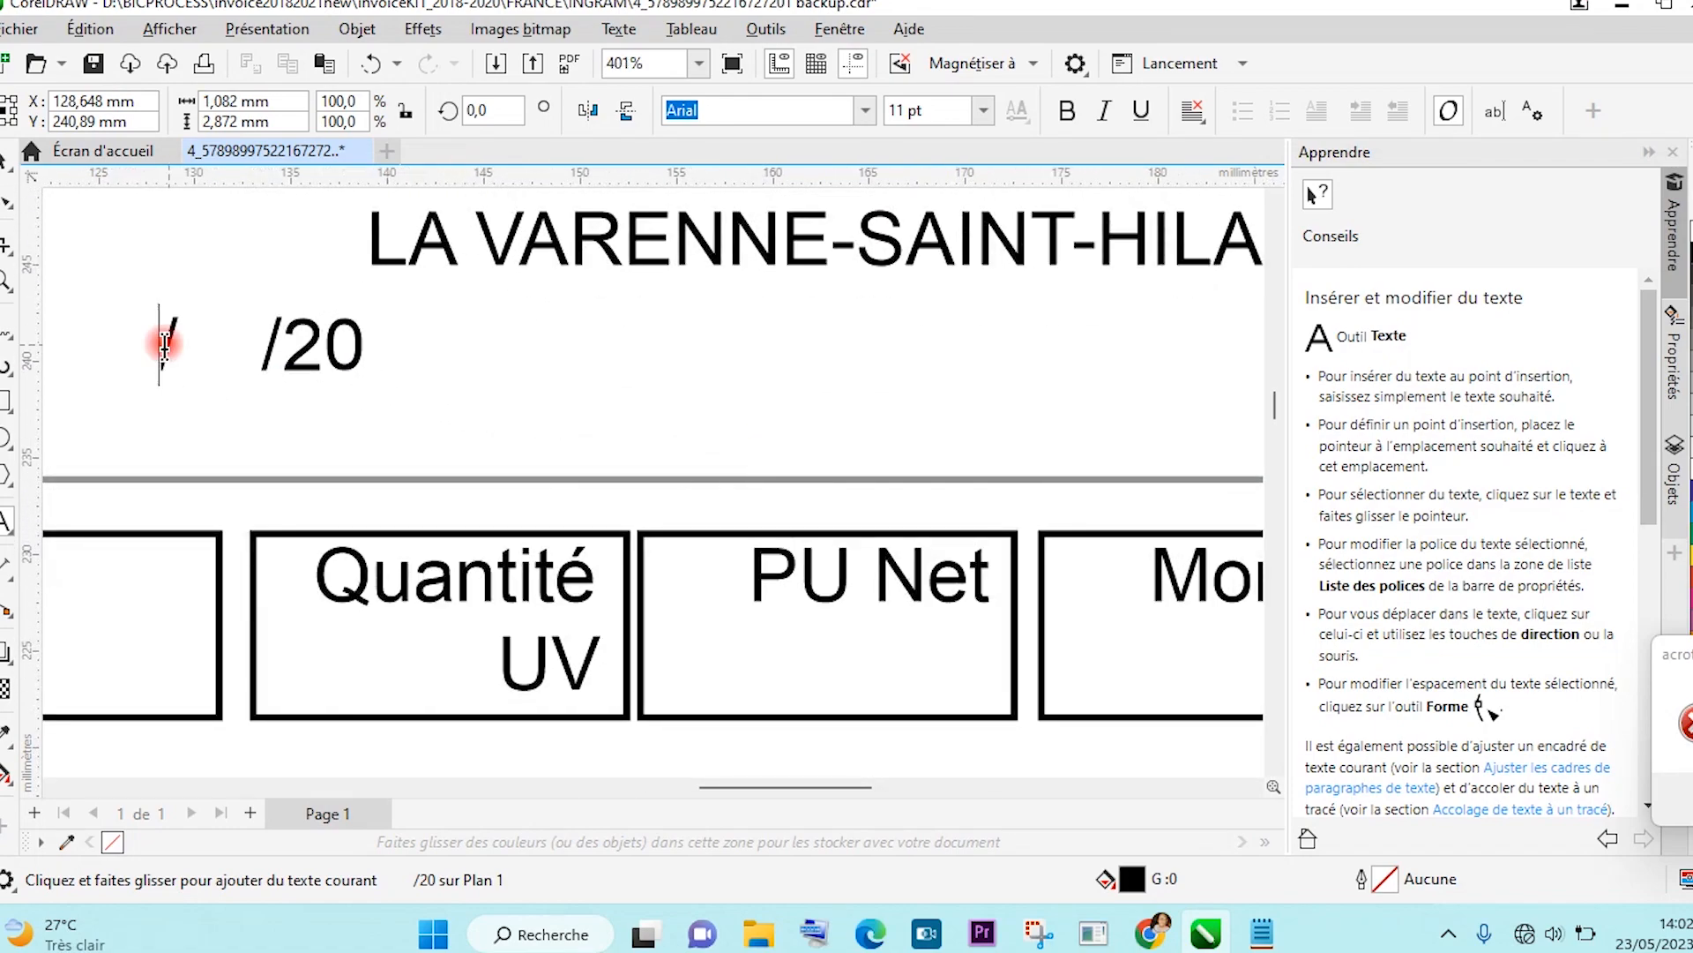
key("Right")
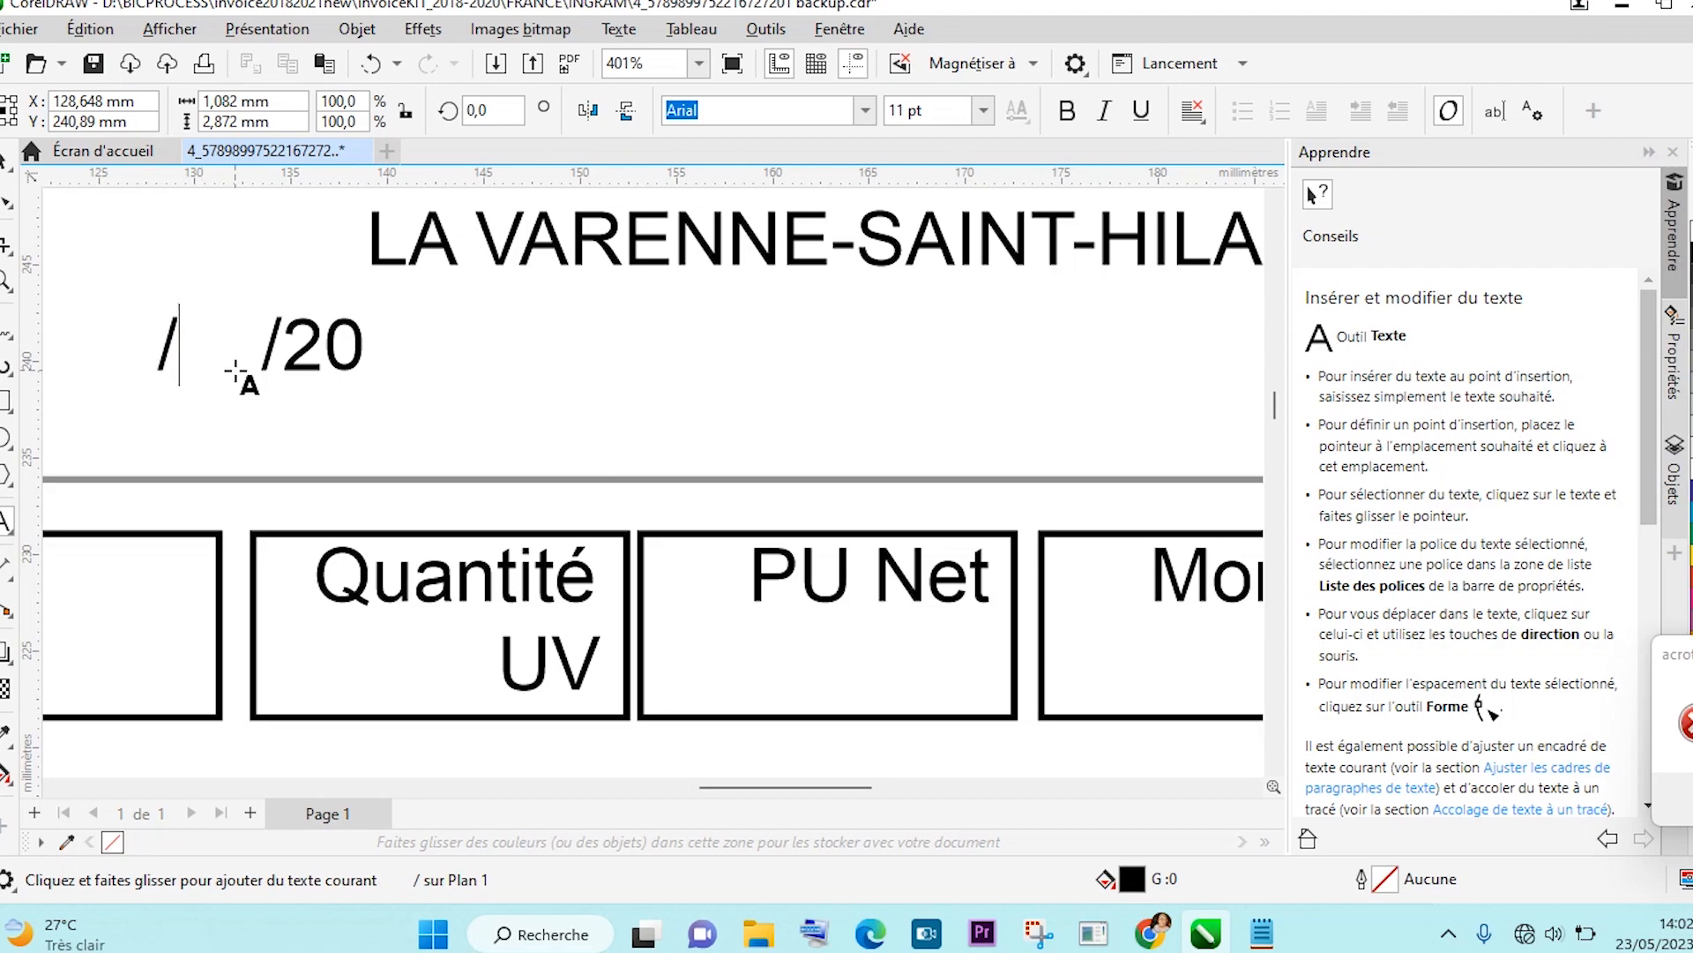
left_click(1261, 933)
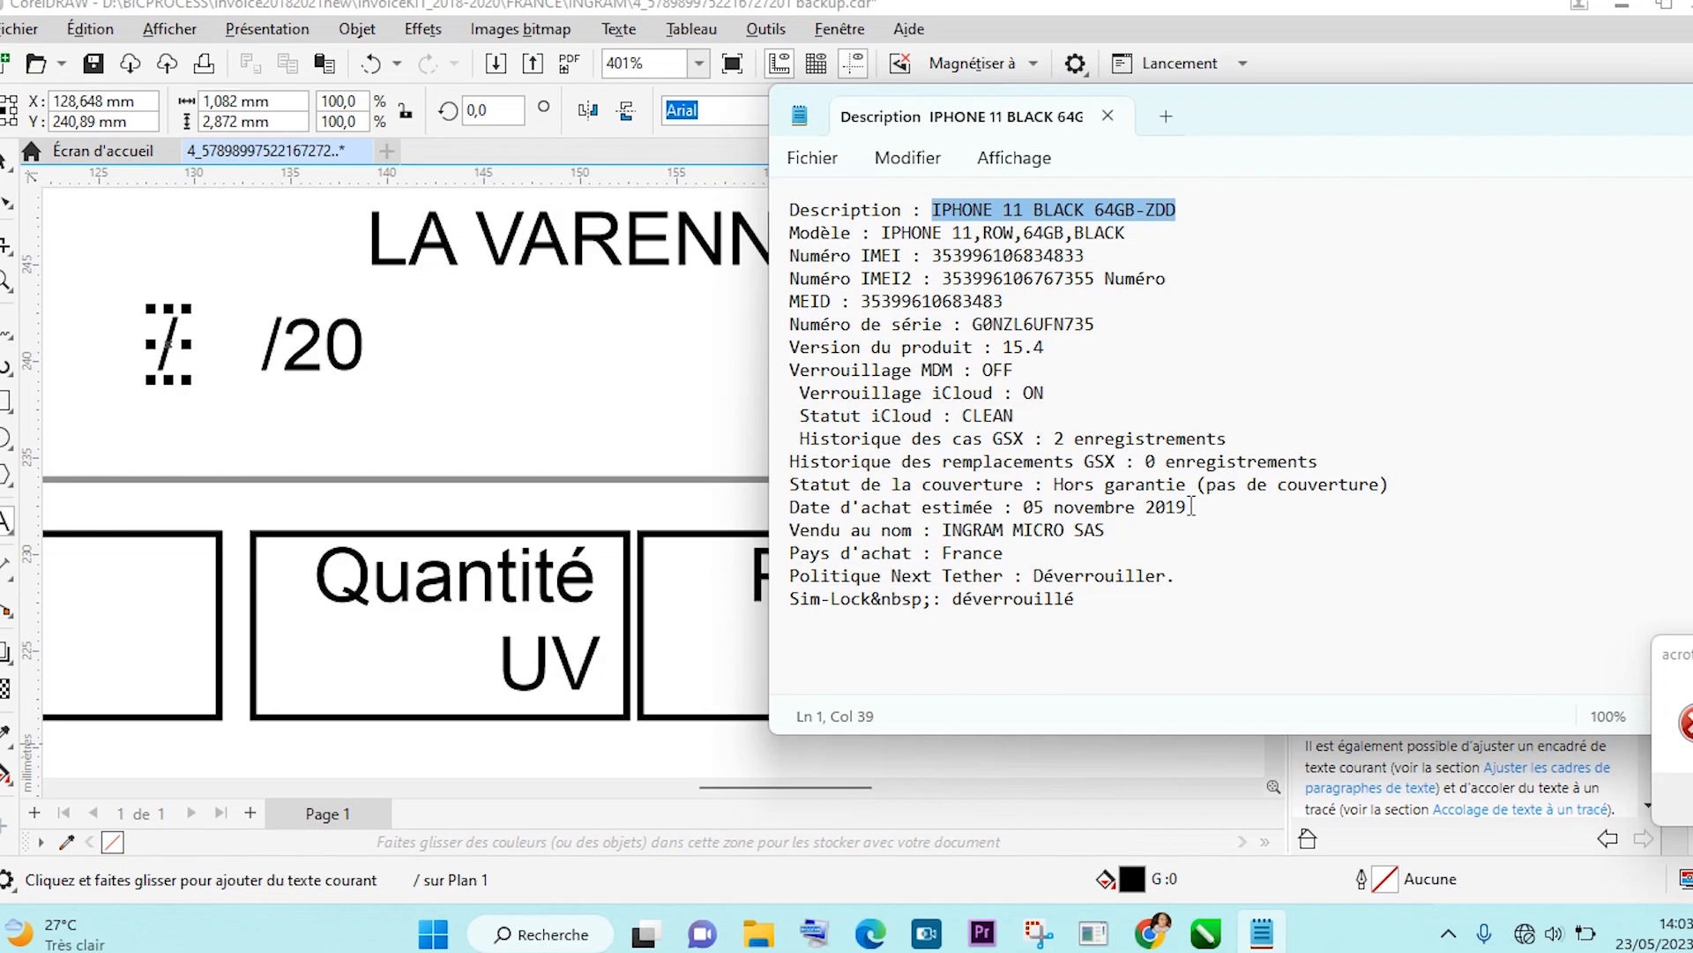
left_click(175, 340)
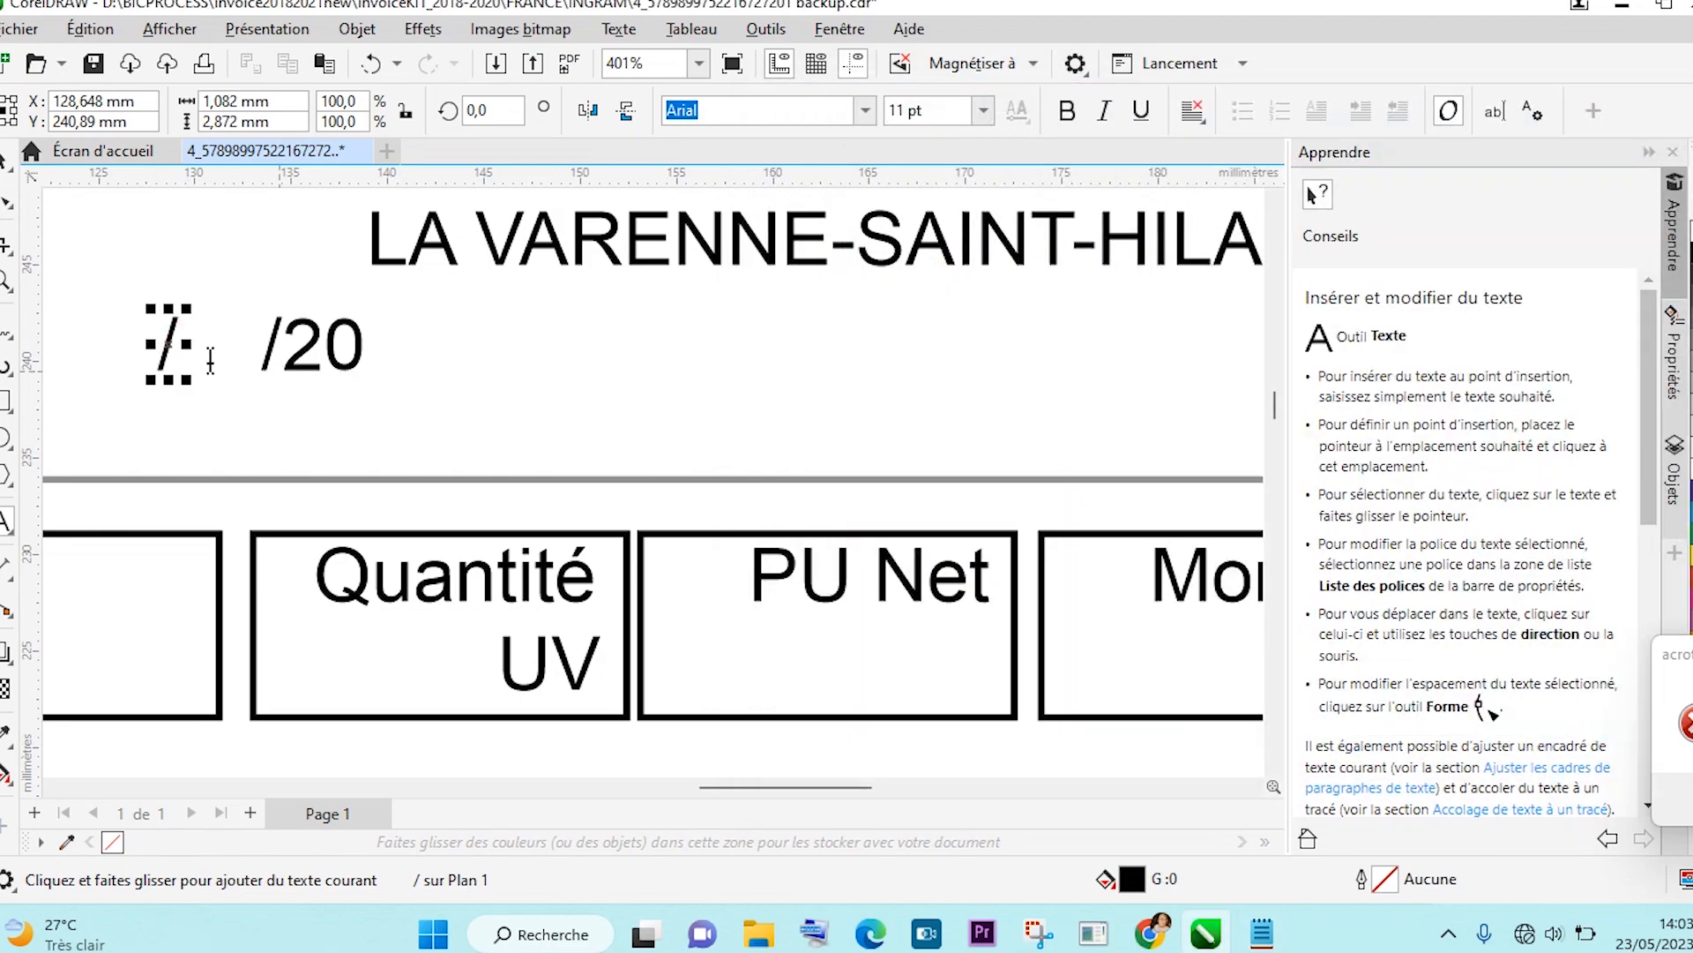
type("11")
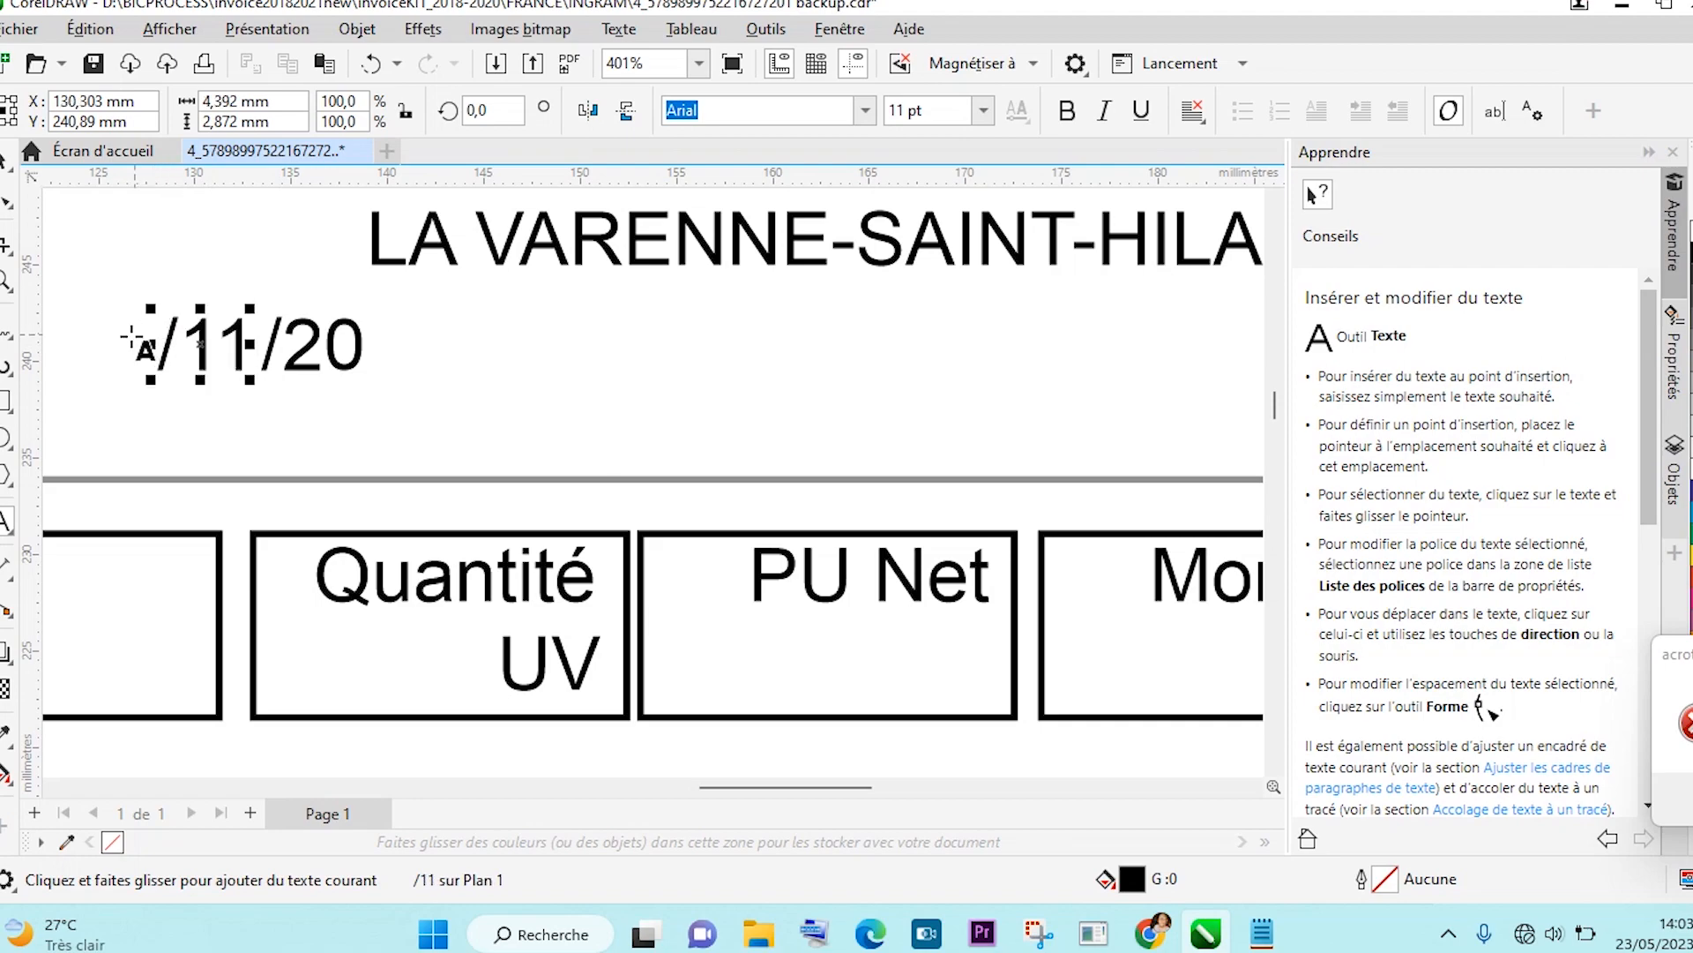
Add the day 05 before the slash in the day and month text of the invoice date.
left_click(164, 340)
type("5")
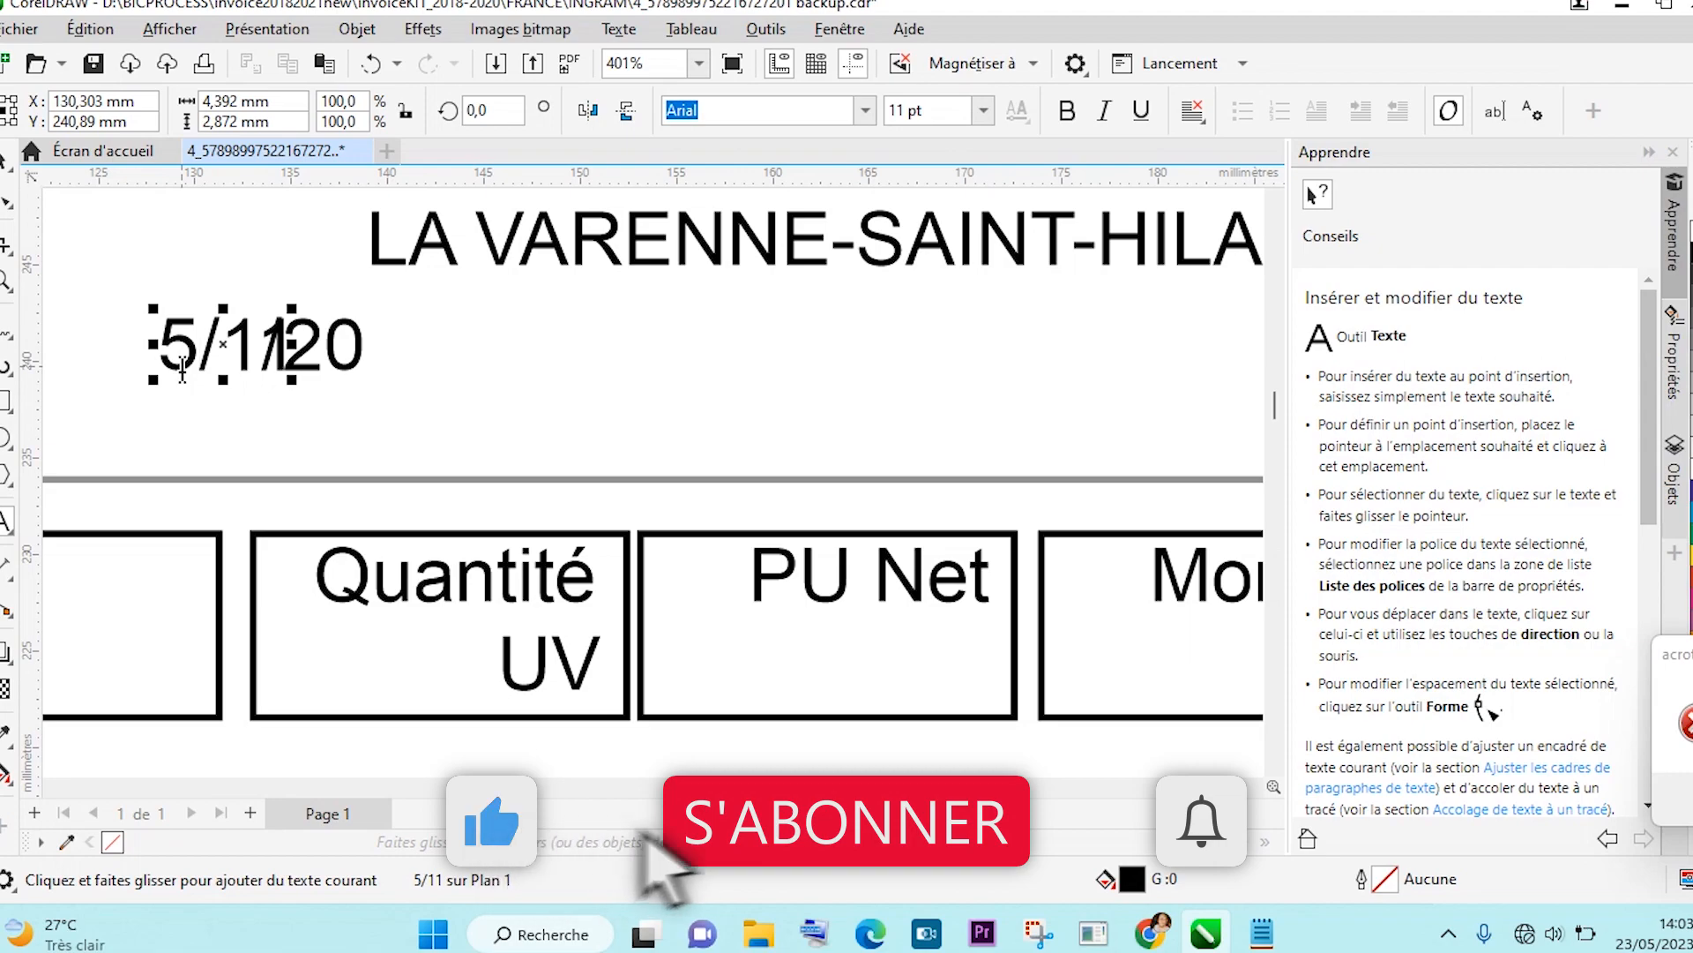
key("Left")
type("0")
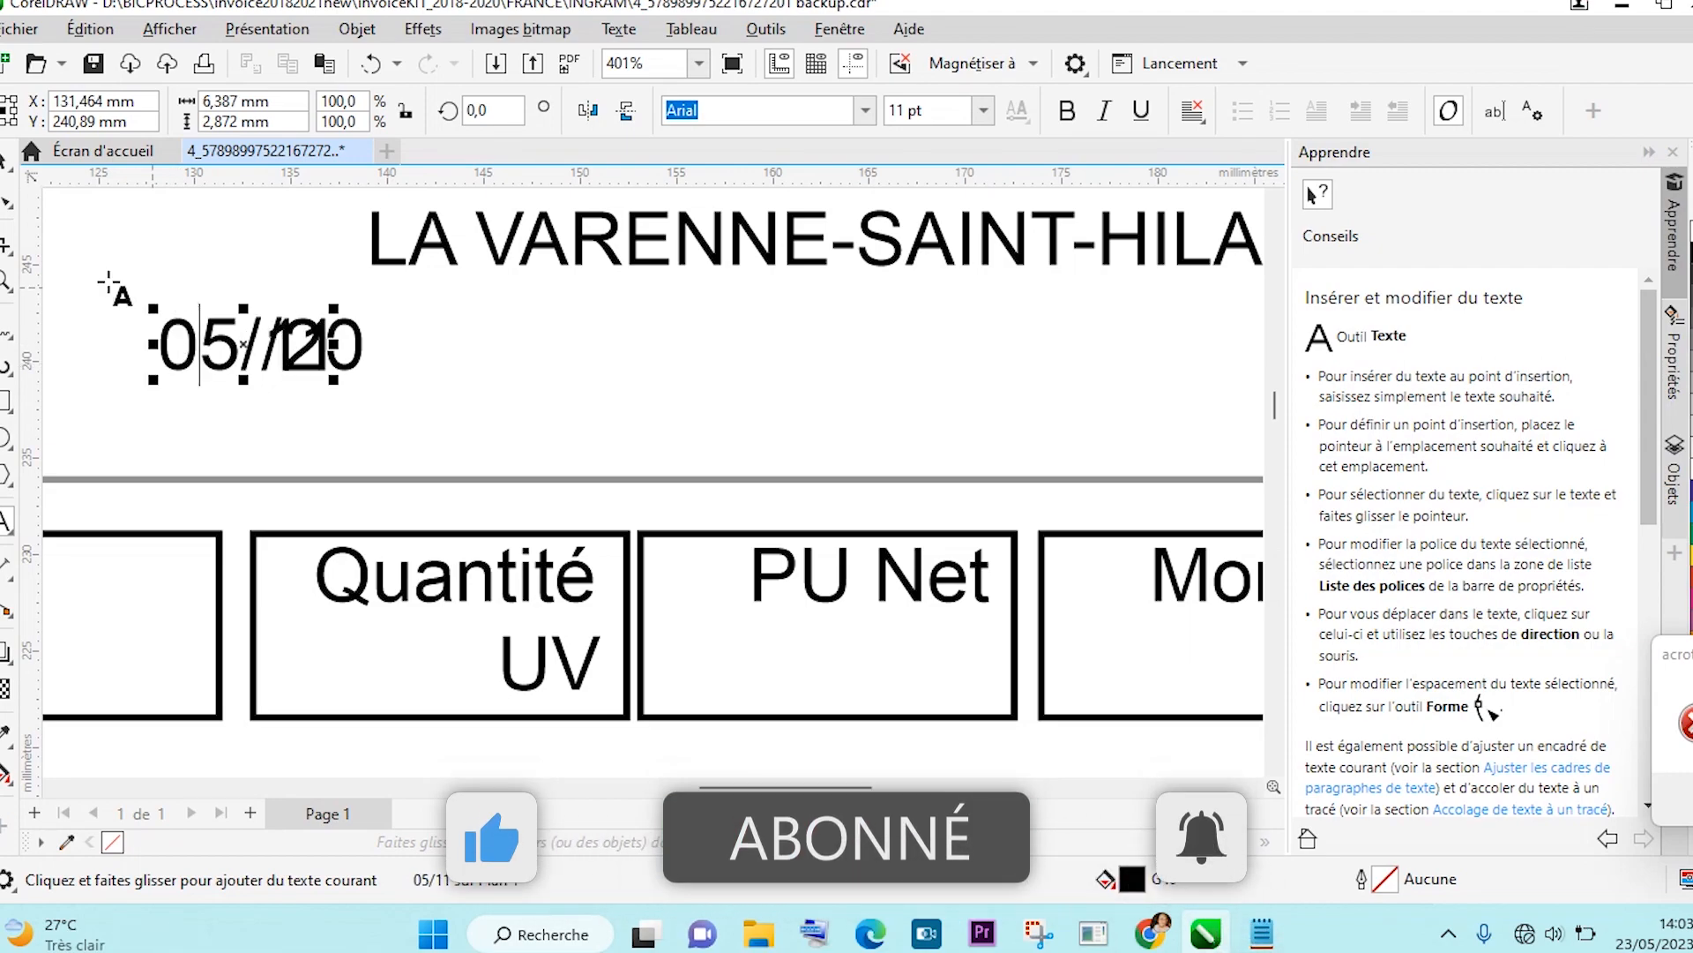
Shift the "05/11" text about 3.7 mm to the left so that it sits directly before the year text.
left_click(162, 306)
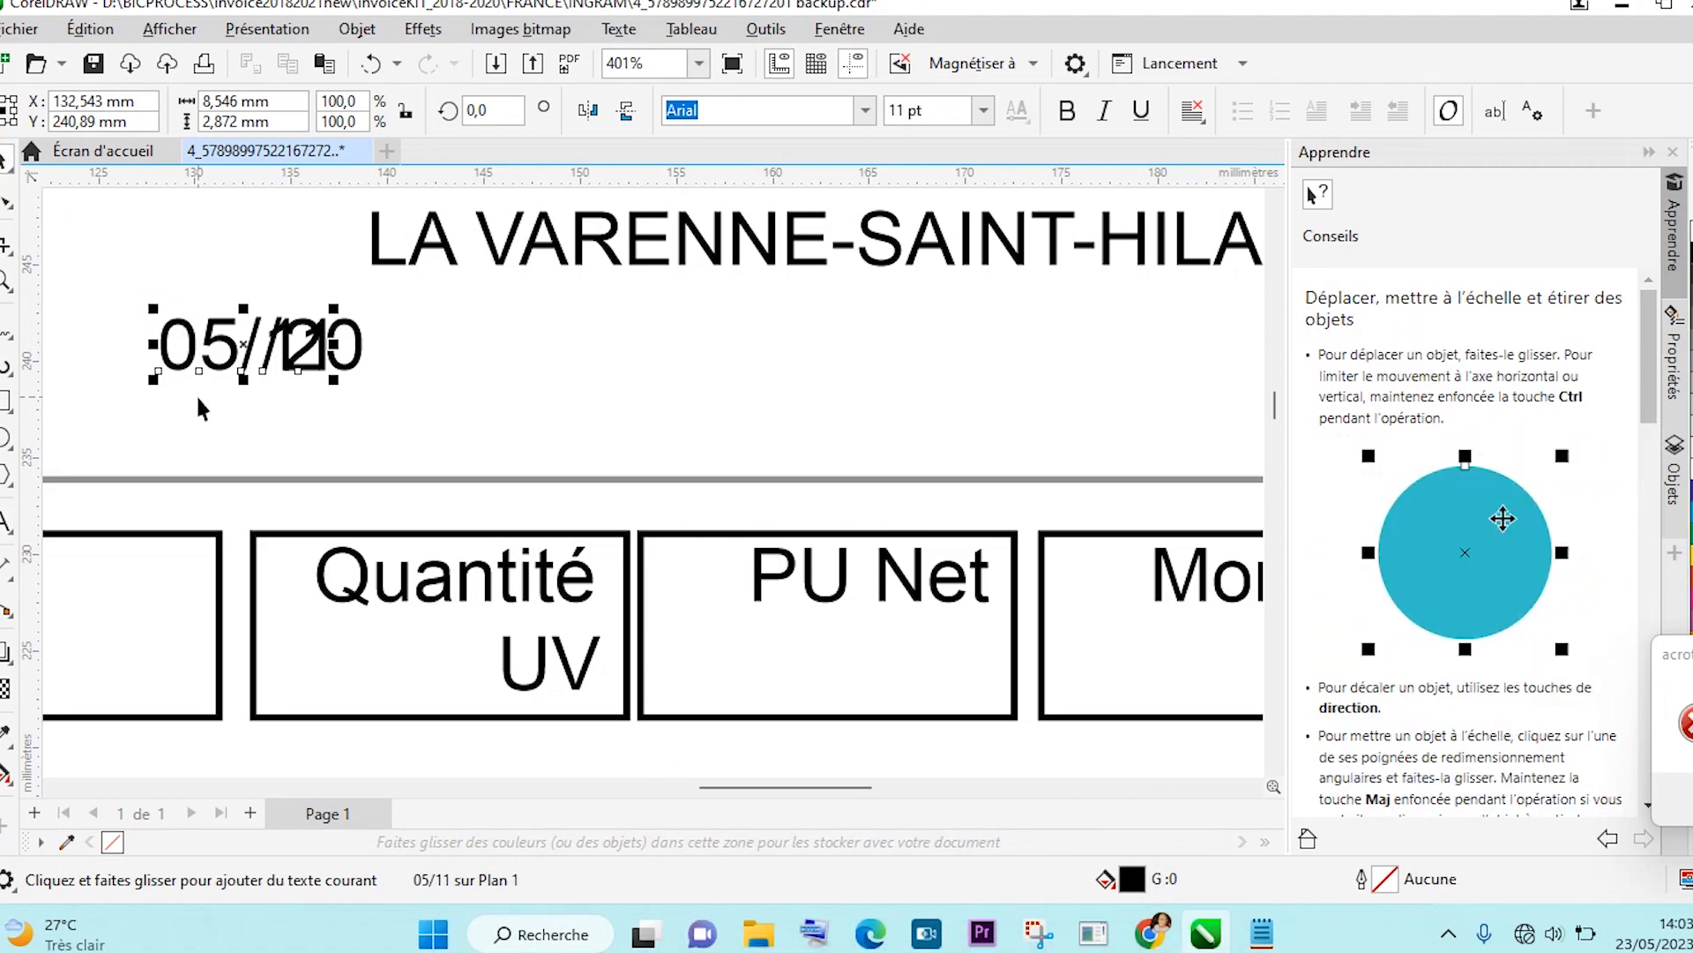
key("Left")
key("Left")
key("Left")
key("Left")
key("Left")
key("Left")
key("Left")
key("Left")
key("Left")
key("Left")
key("Left")
key("Left")
key("Left")
key("Left")
key("Left")
key("Left")
key("Left")
key("Left")
key("Left")
key("Left")
key("Left")
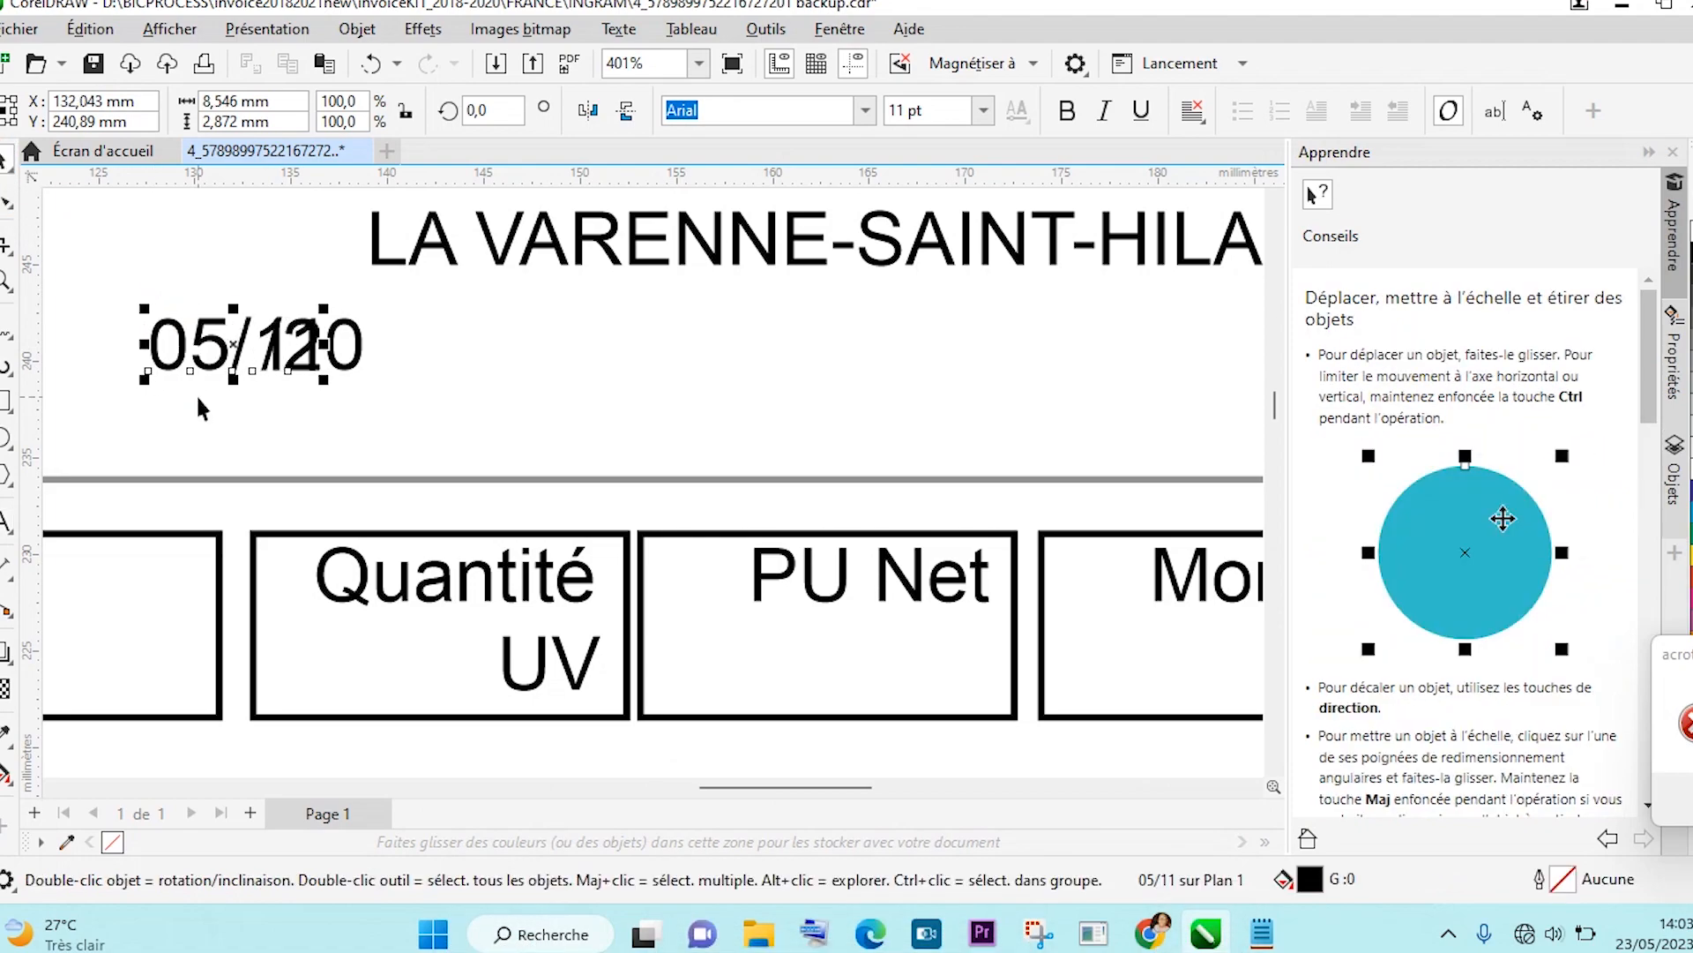
key("Left")
key("Left")
key("Left")
key("Left")
key("Left")
key("Left")
key("Left")
key("Left")
key("Left")
key("Left")
key("Left")
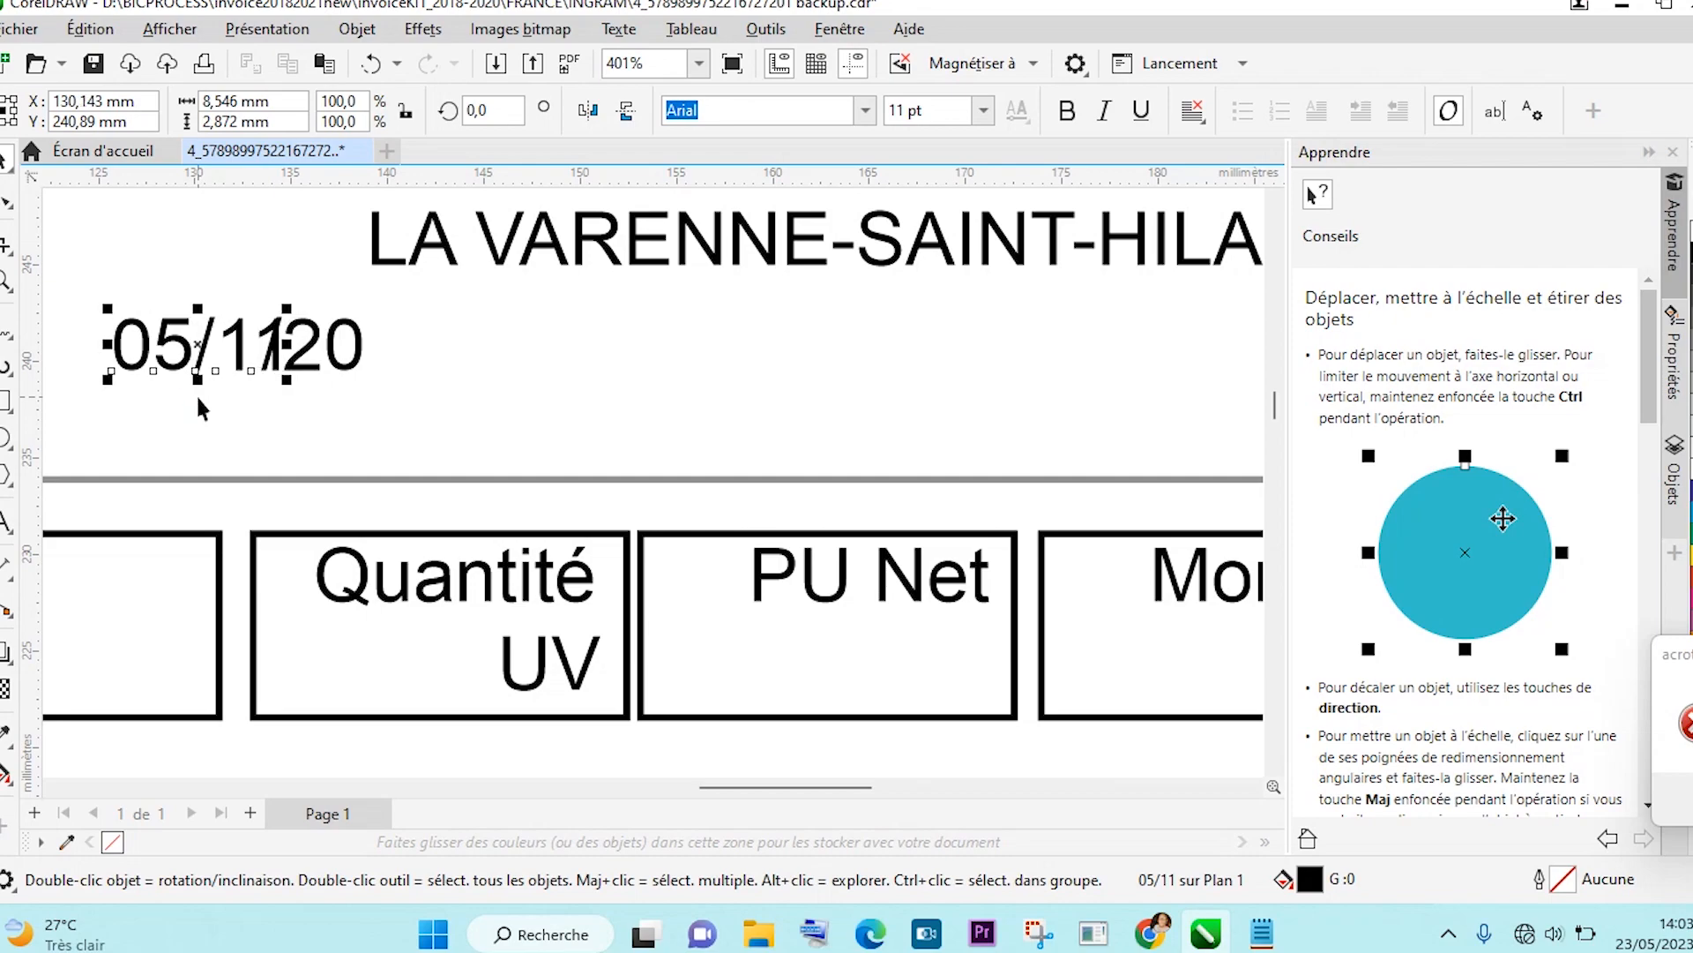
key("Left")
key("Left")
key("Left")
key("Left")
key("Left")
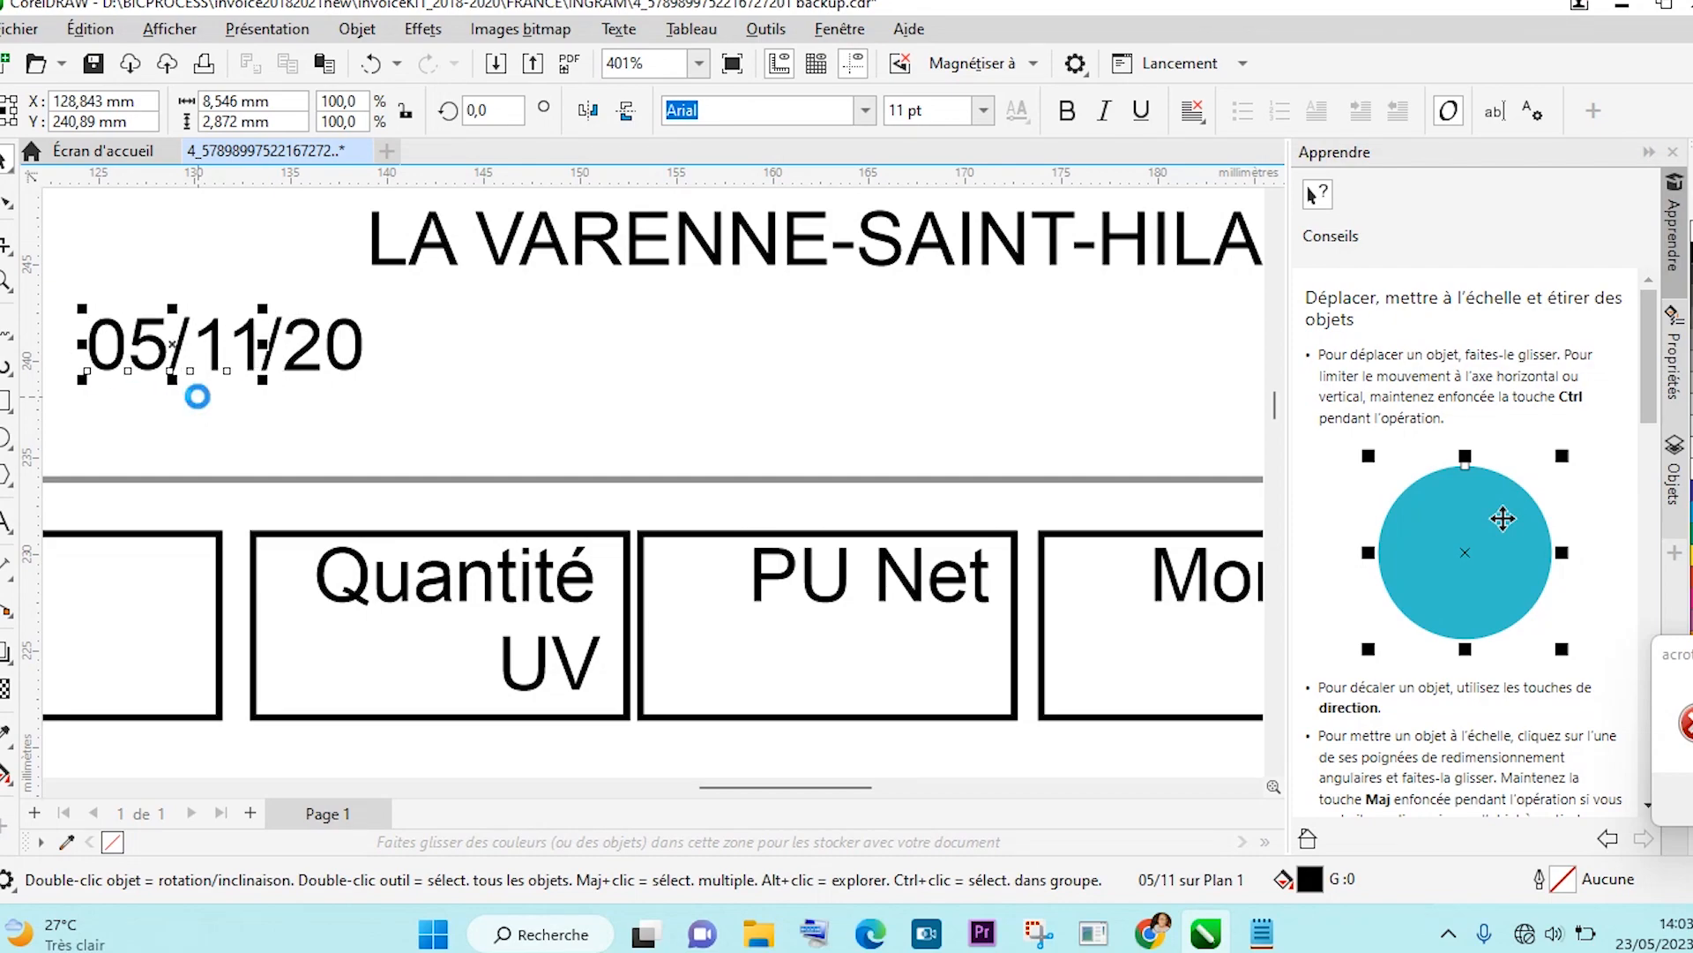
left_click(335, 432)
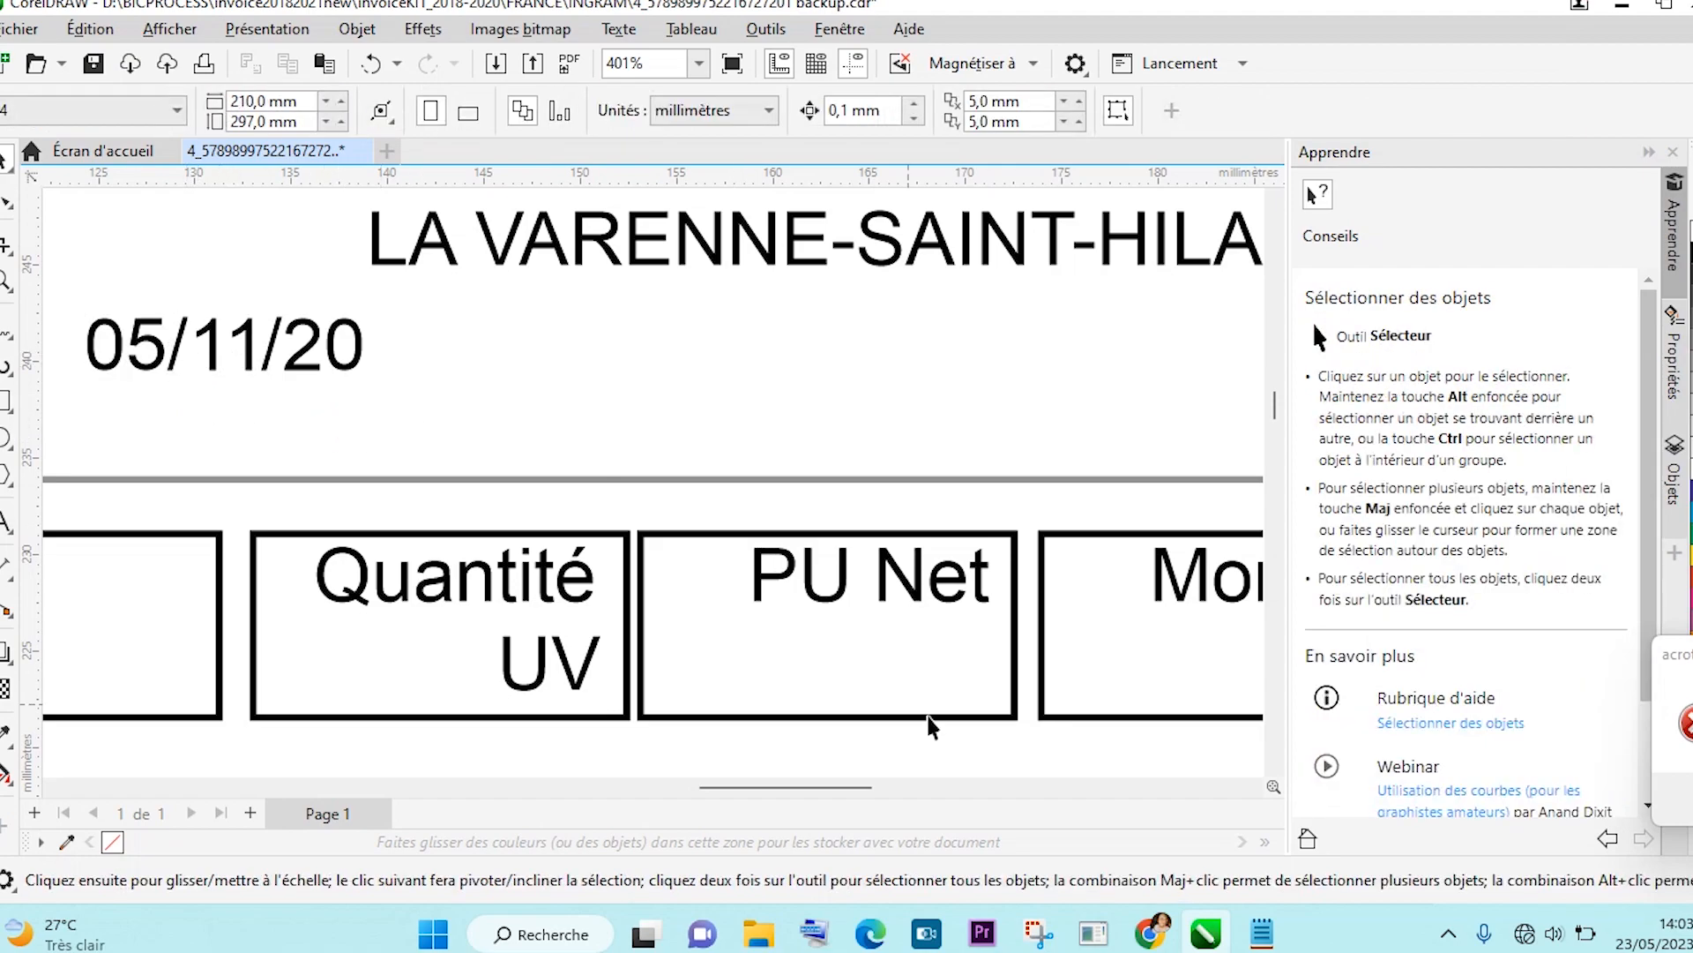
Check the purchase year in the Notepad text file and set the invoice date's year to 19 in CorelDRAW.
left_click(1261, 932)
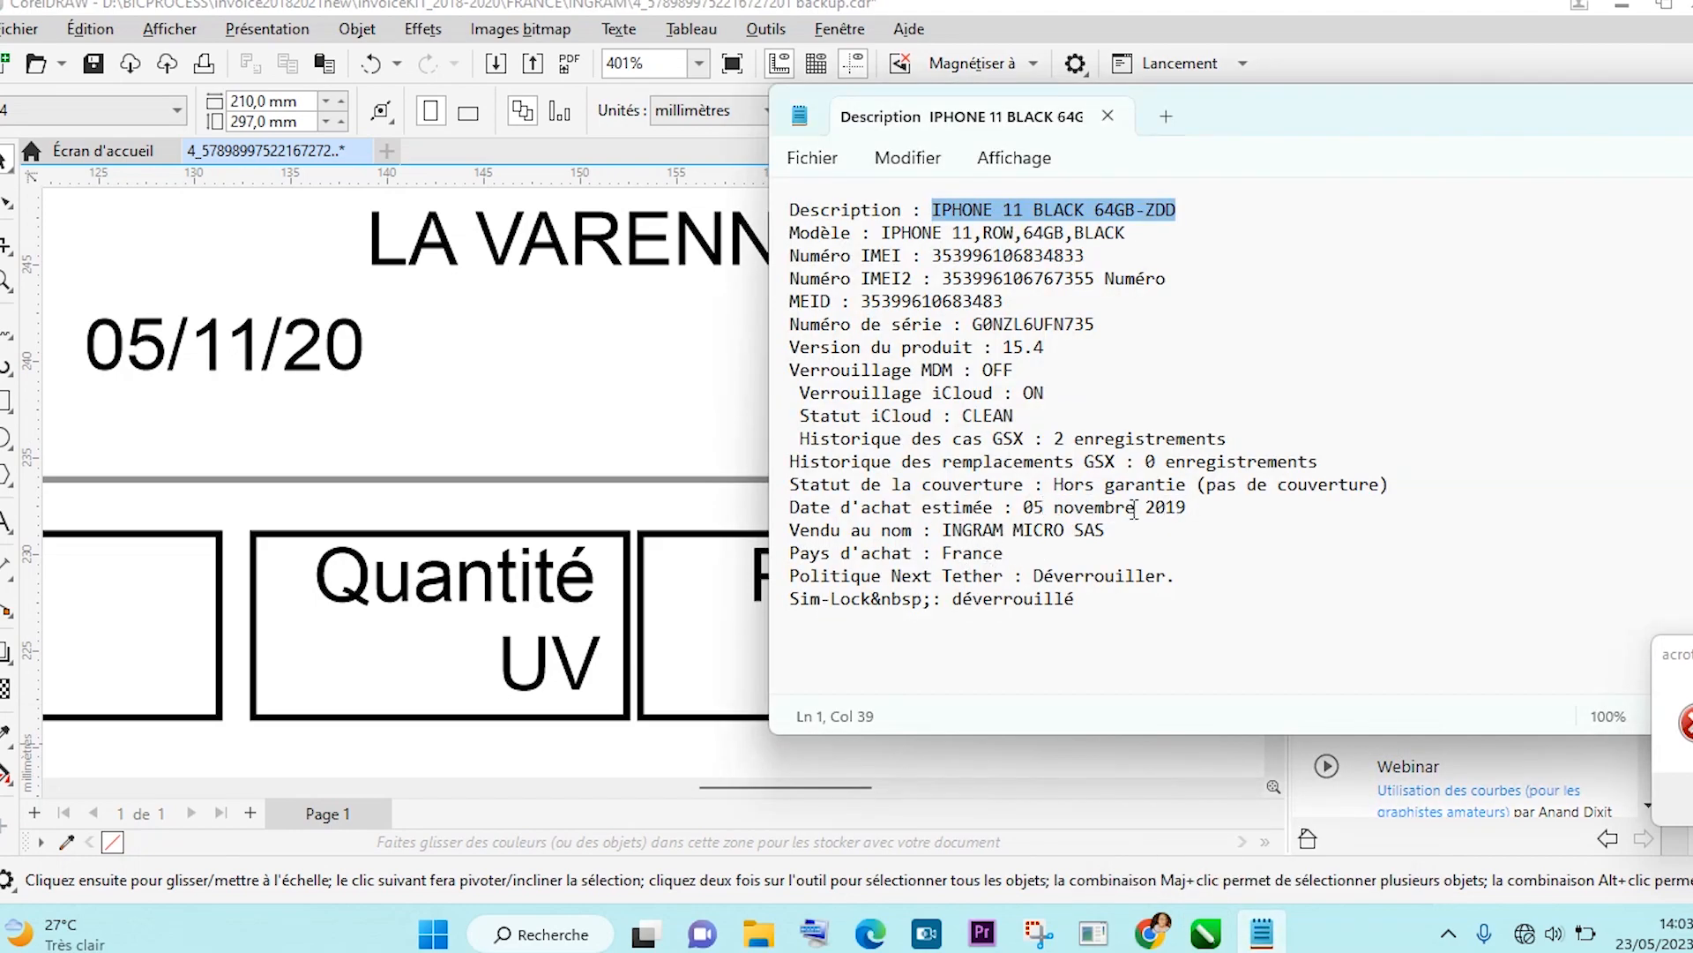
left_click(344, 353)
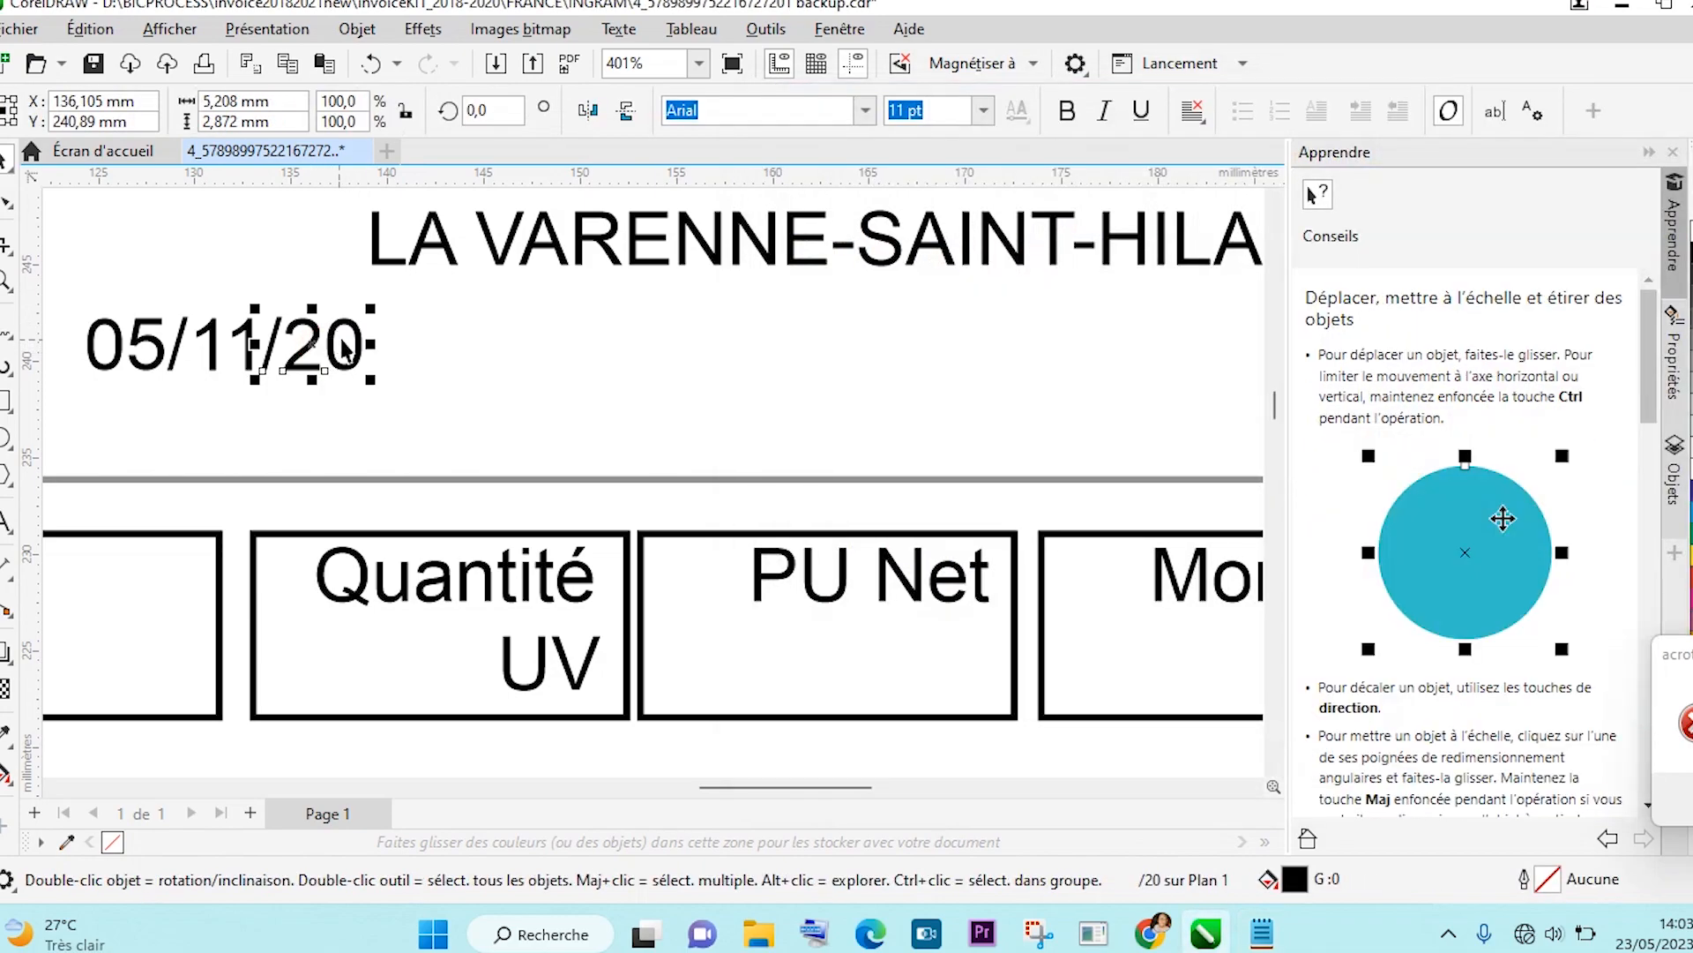
left_click(5, 522)
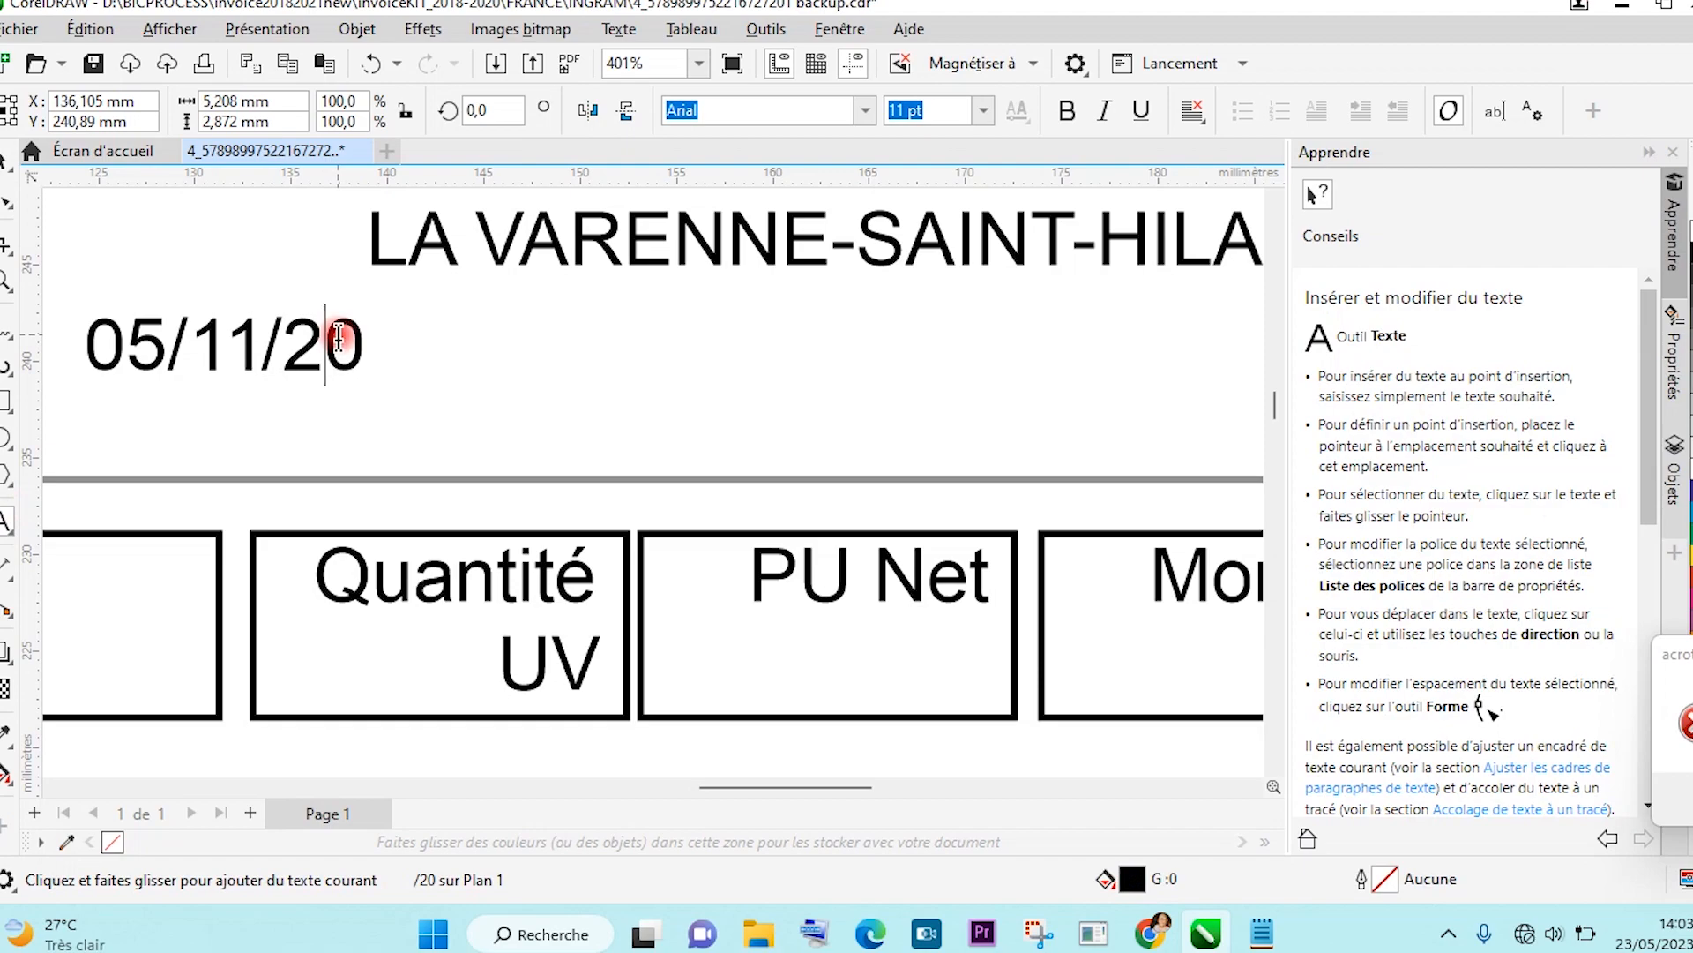
key("BackSpace")
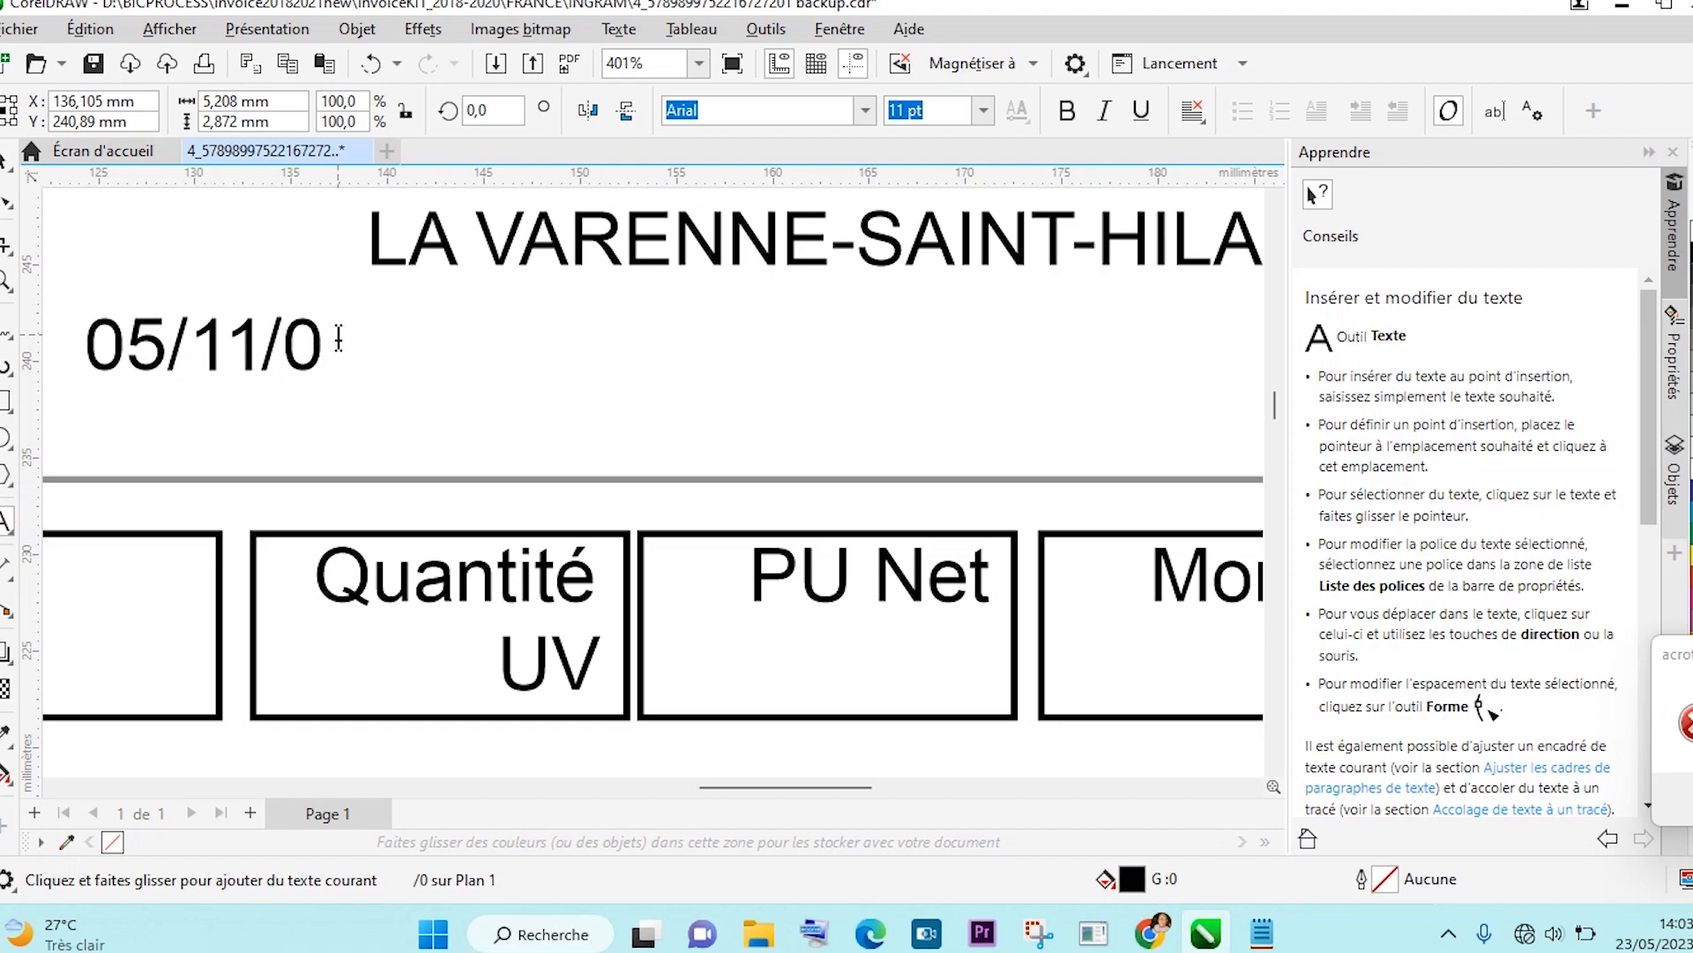
type("1")
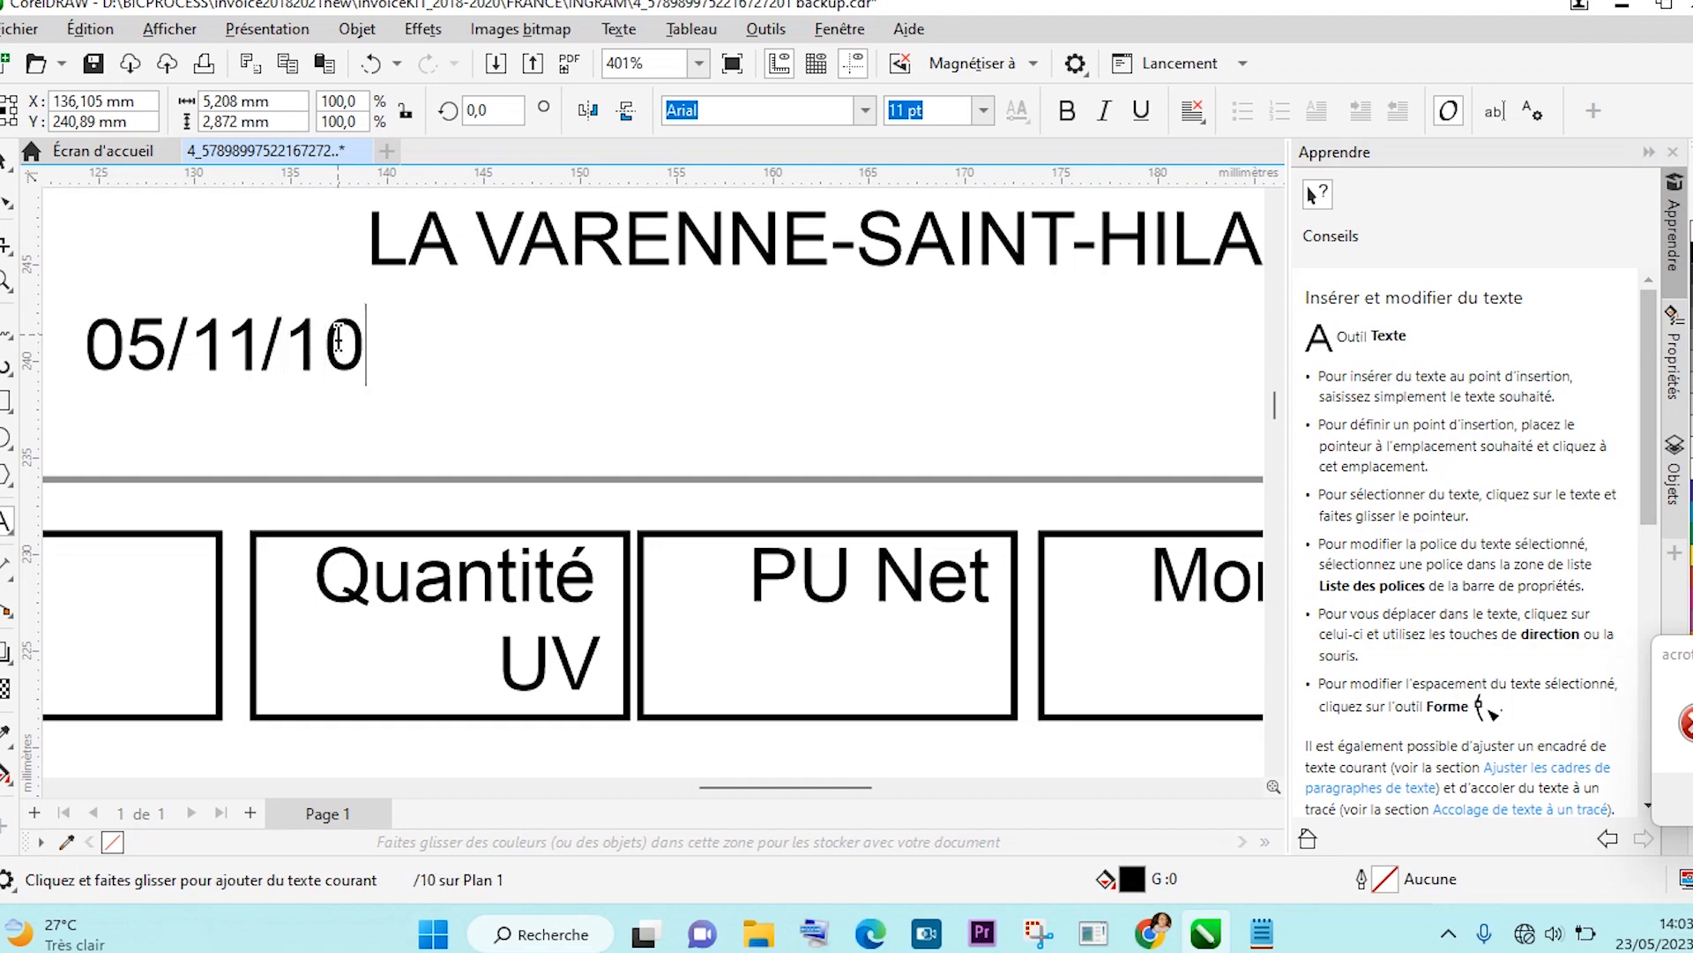
key("Delete")
type("9")
key("Escape")
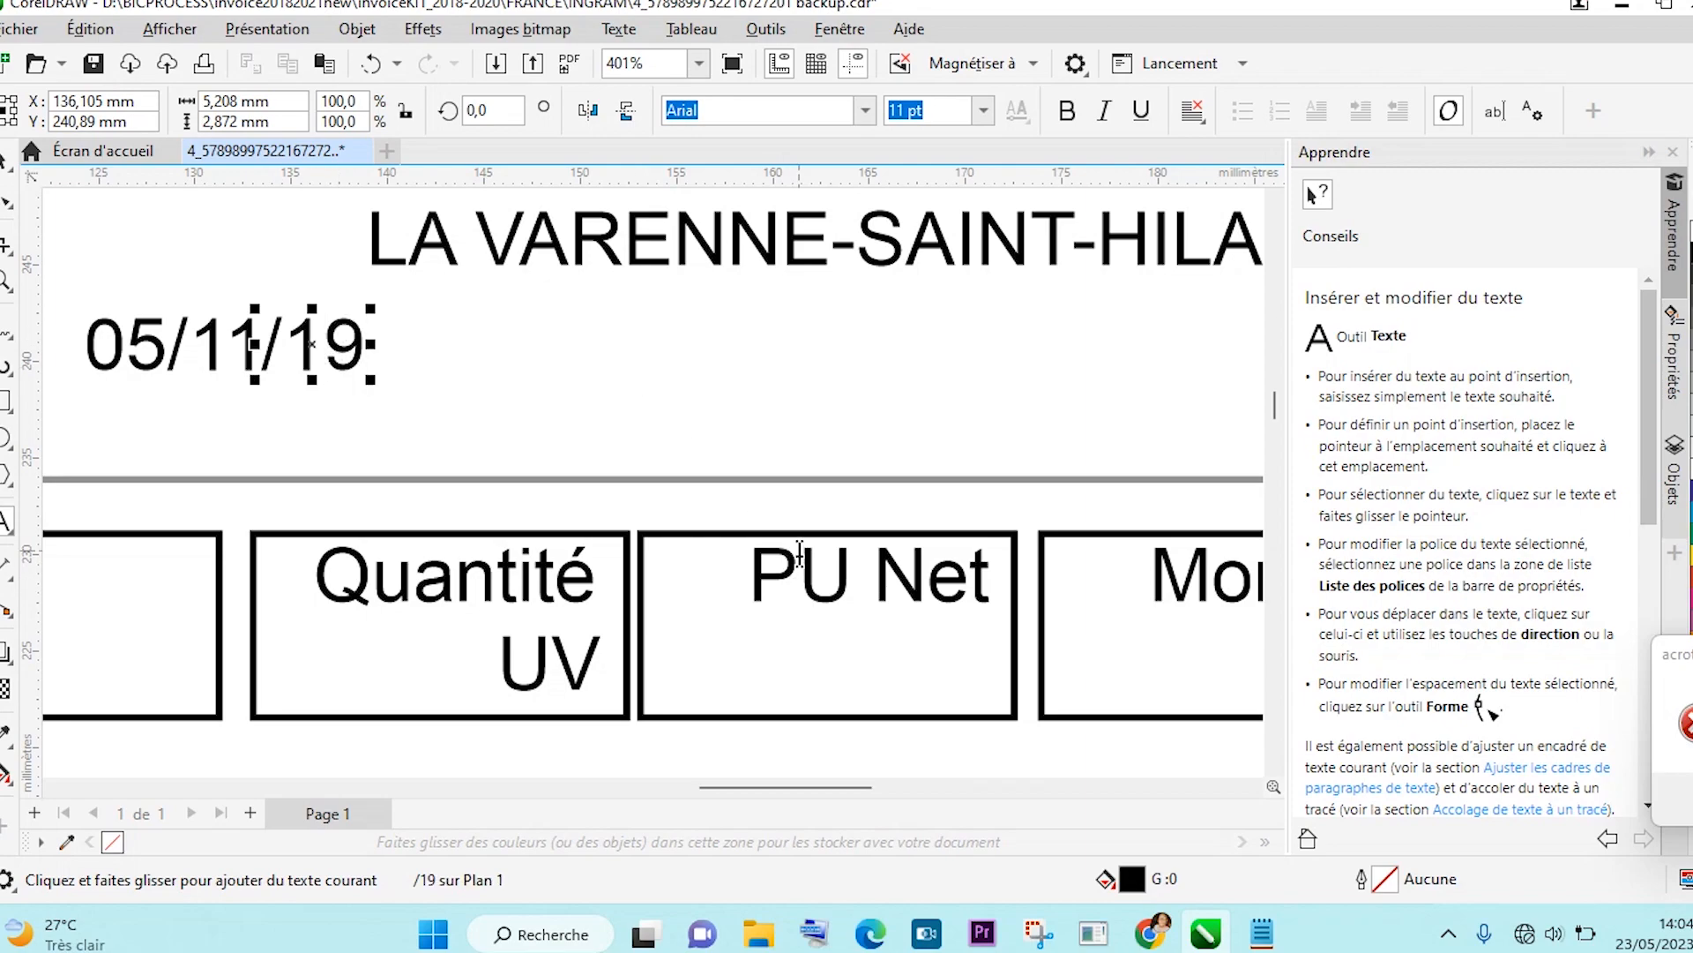
scroll(800, 553, "down", 2)
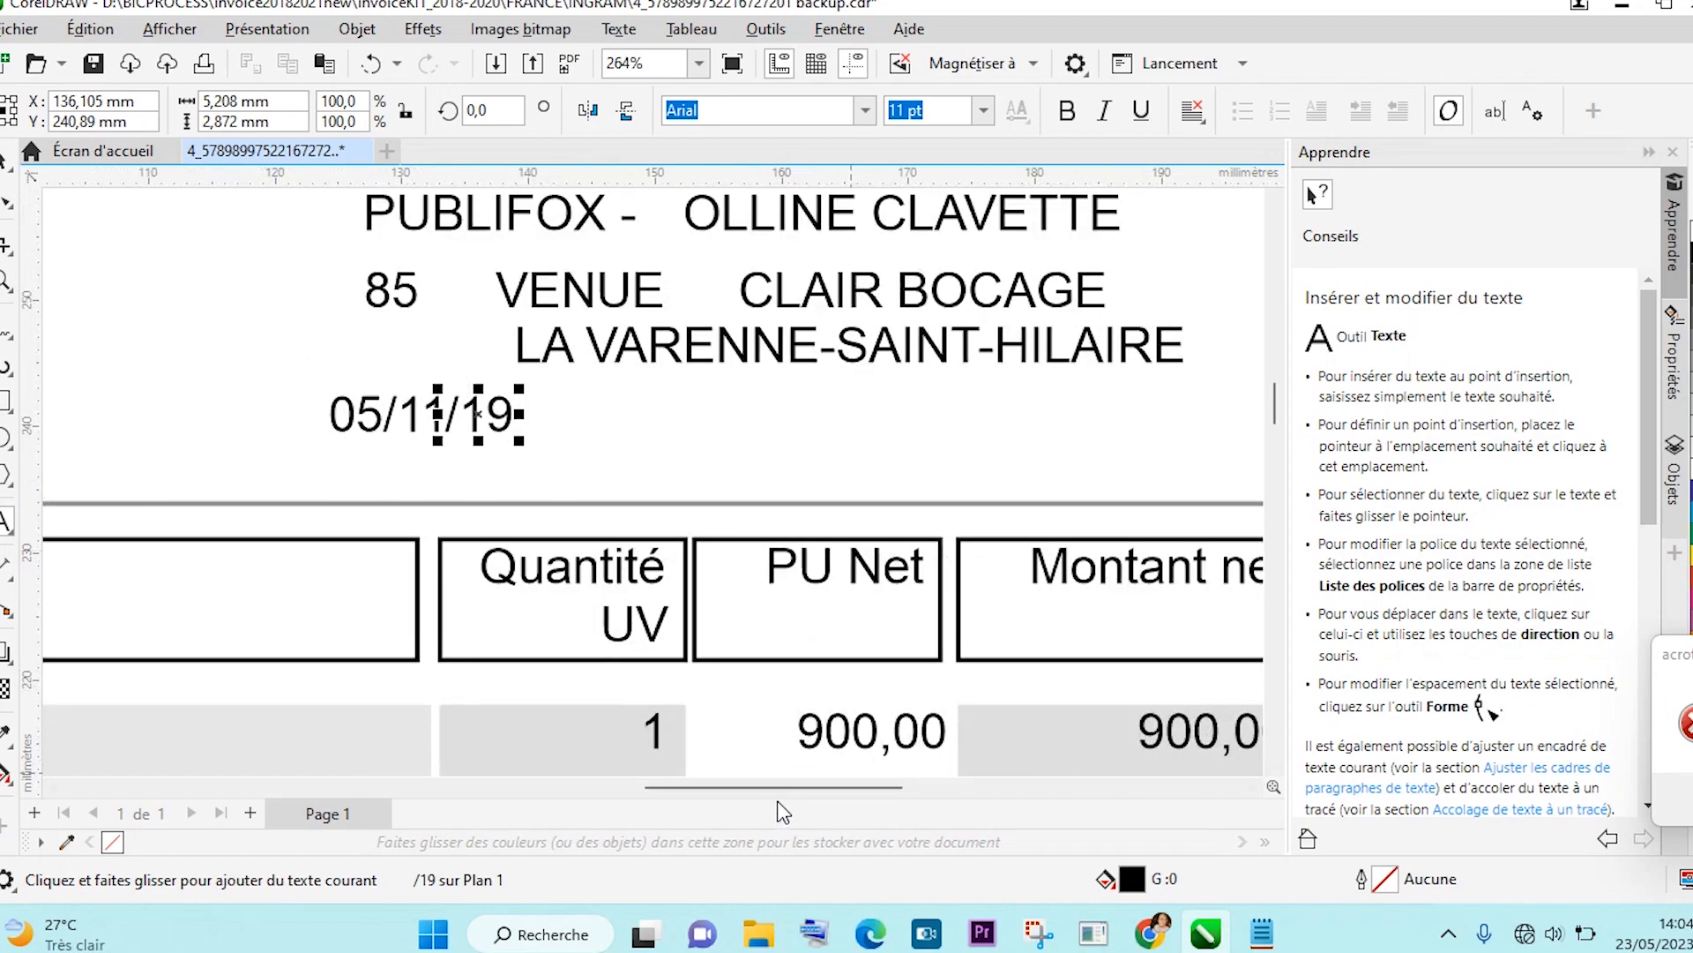
left_click_drag(781, 791, 836, 794)
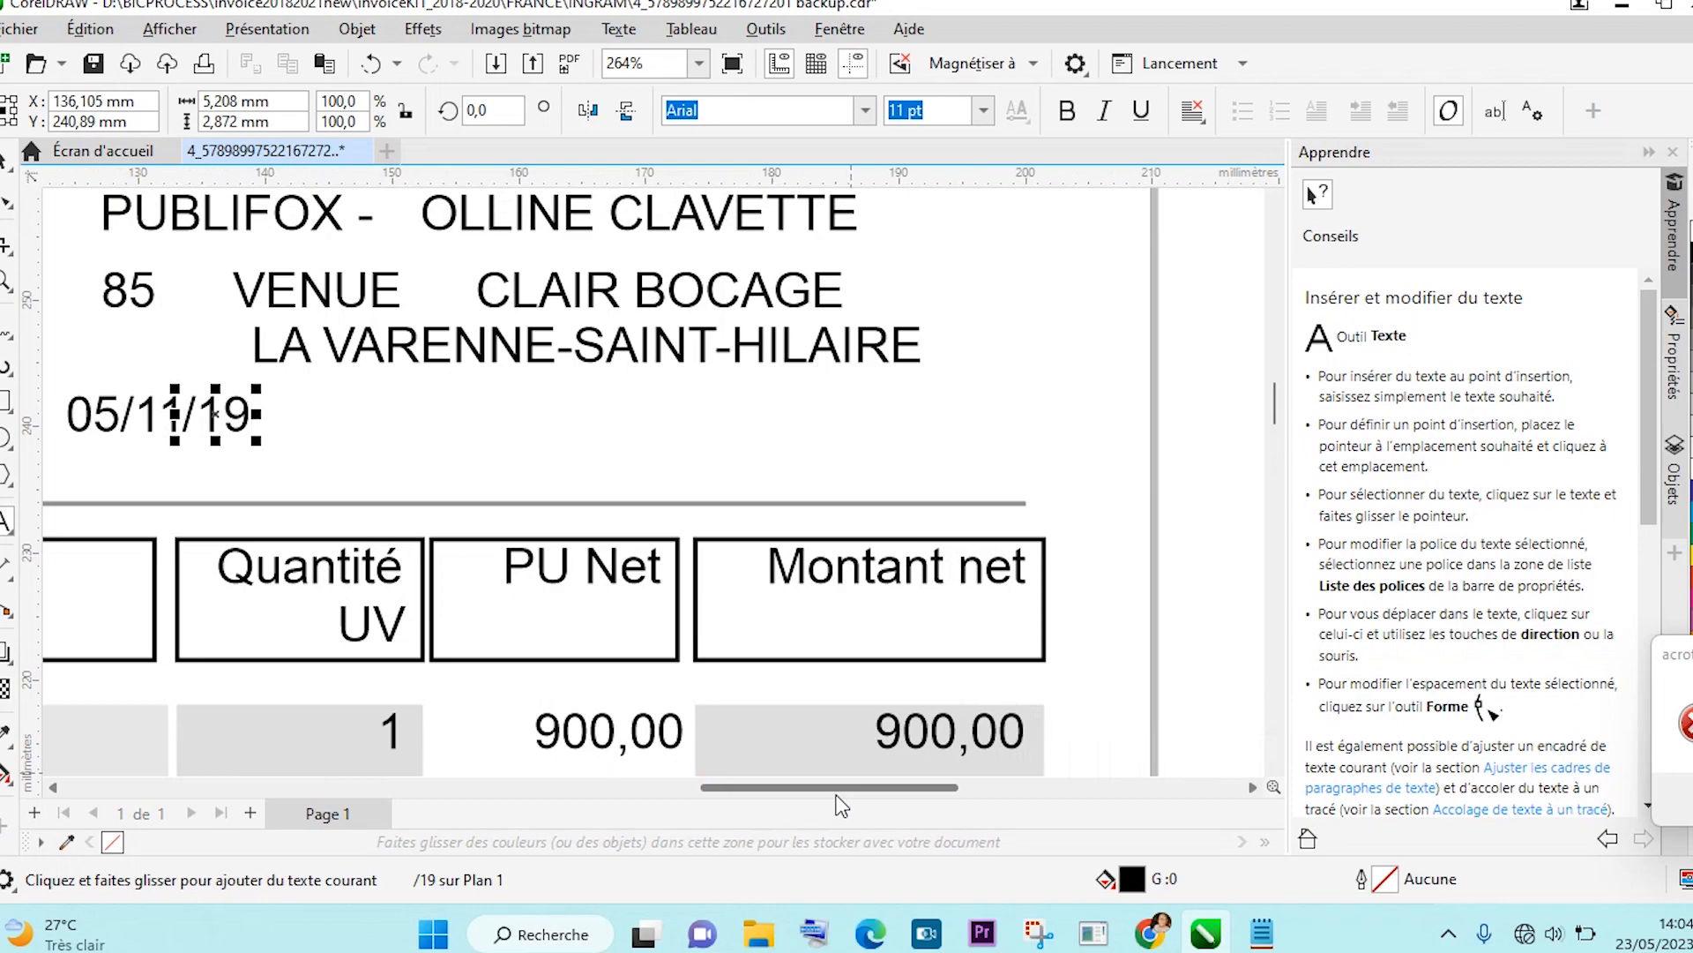
scroll(1029, 633, "down", 1)
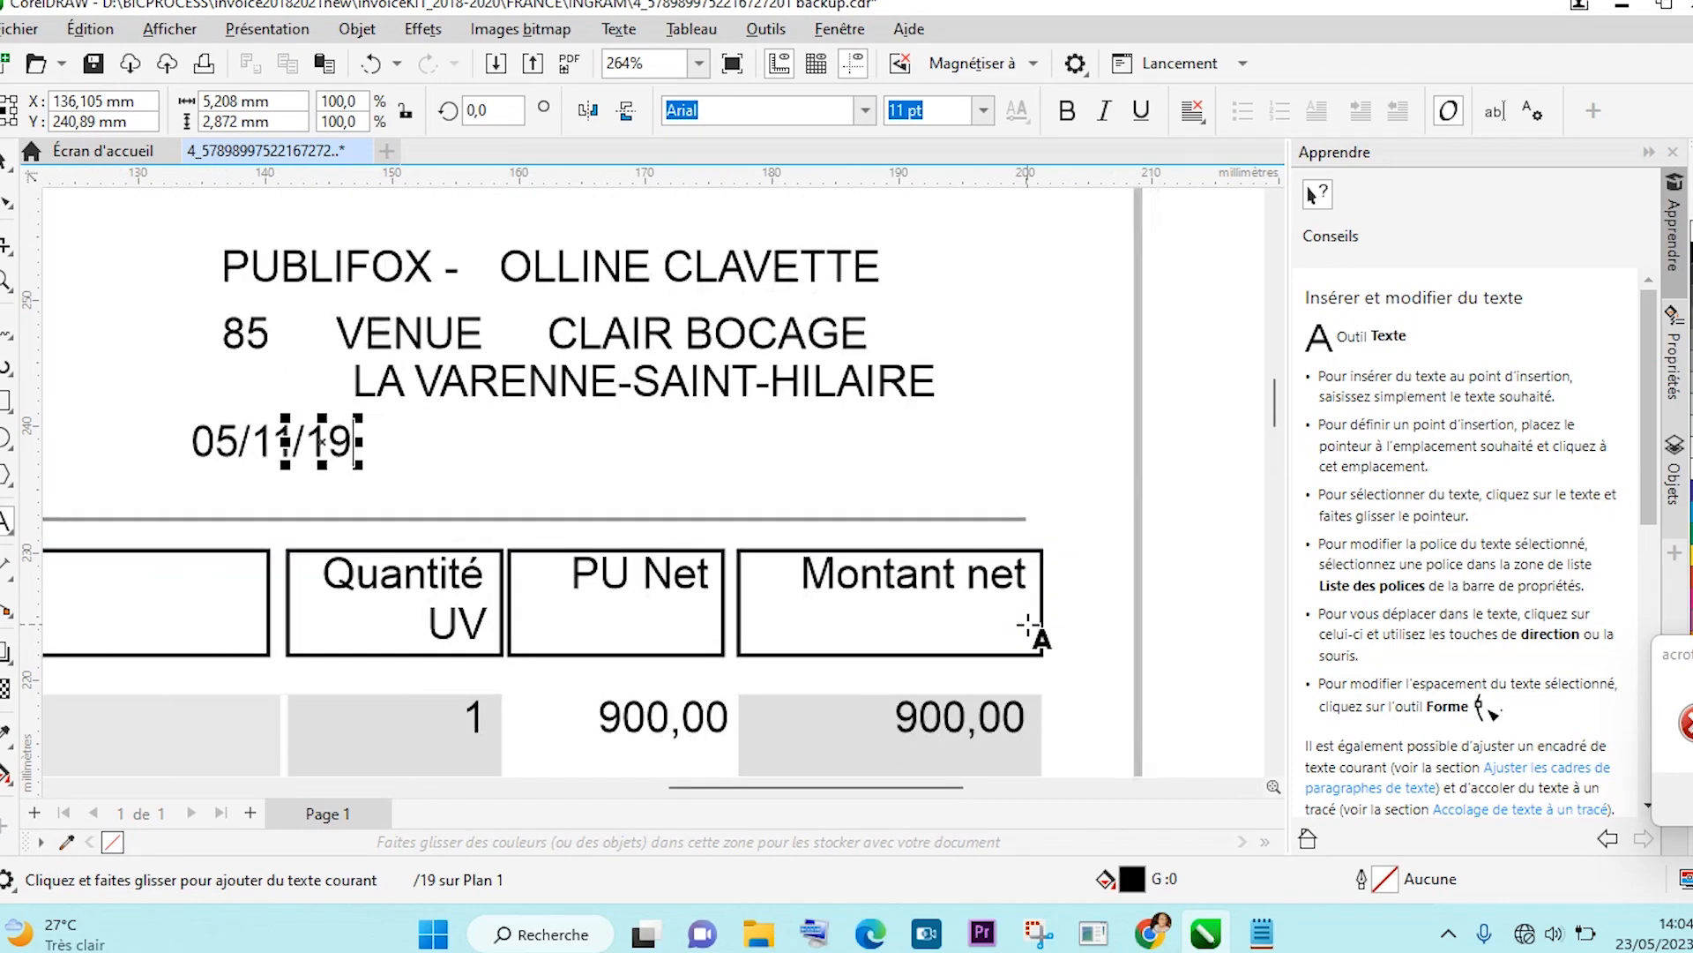
left_click_drag(1274, 401, 1273, 432)
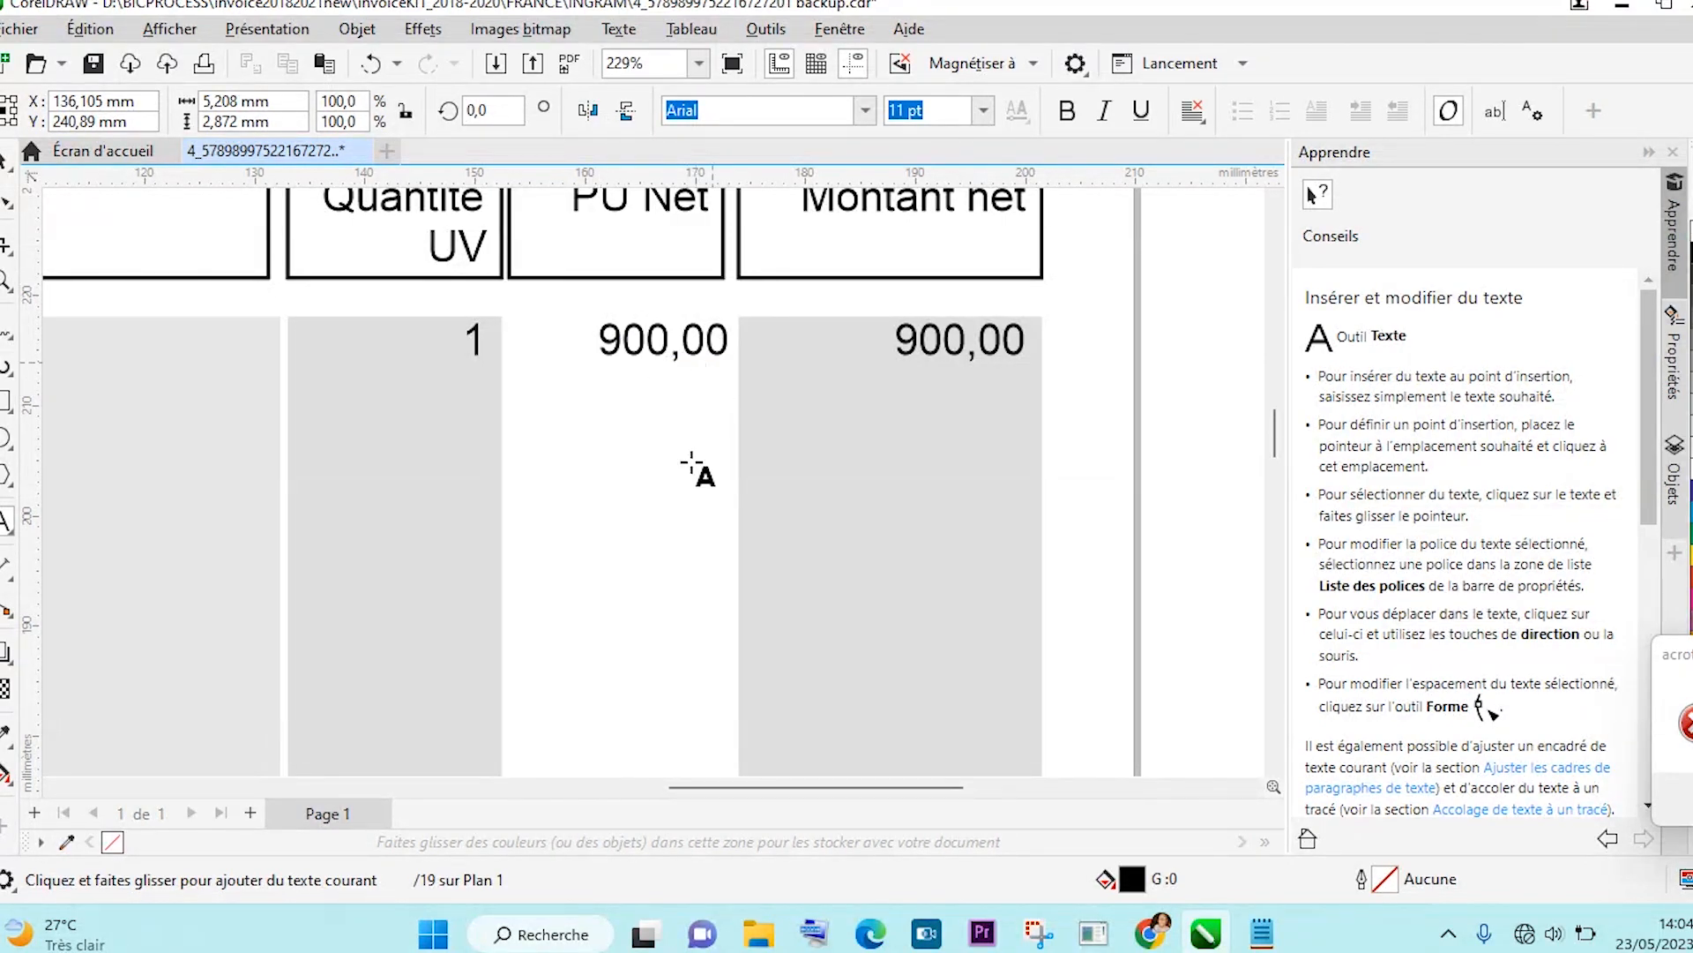
scroll(1273, 424, "up", 3)
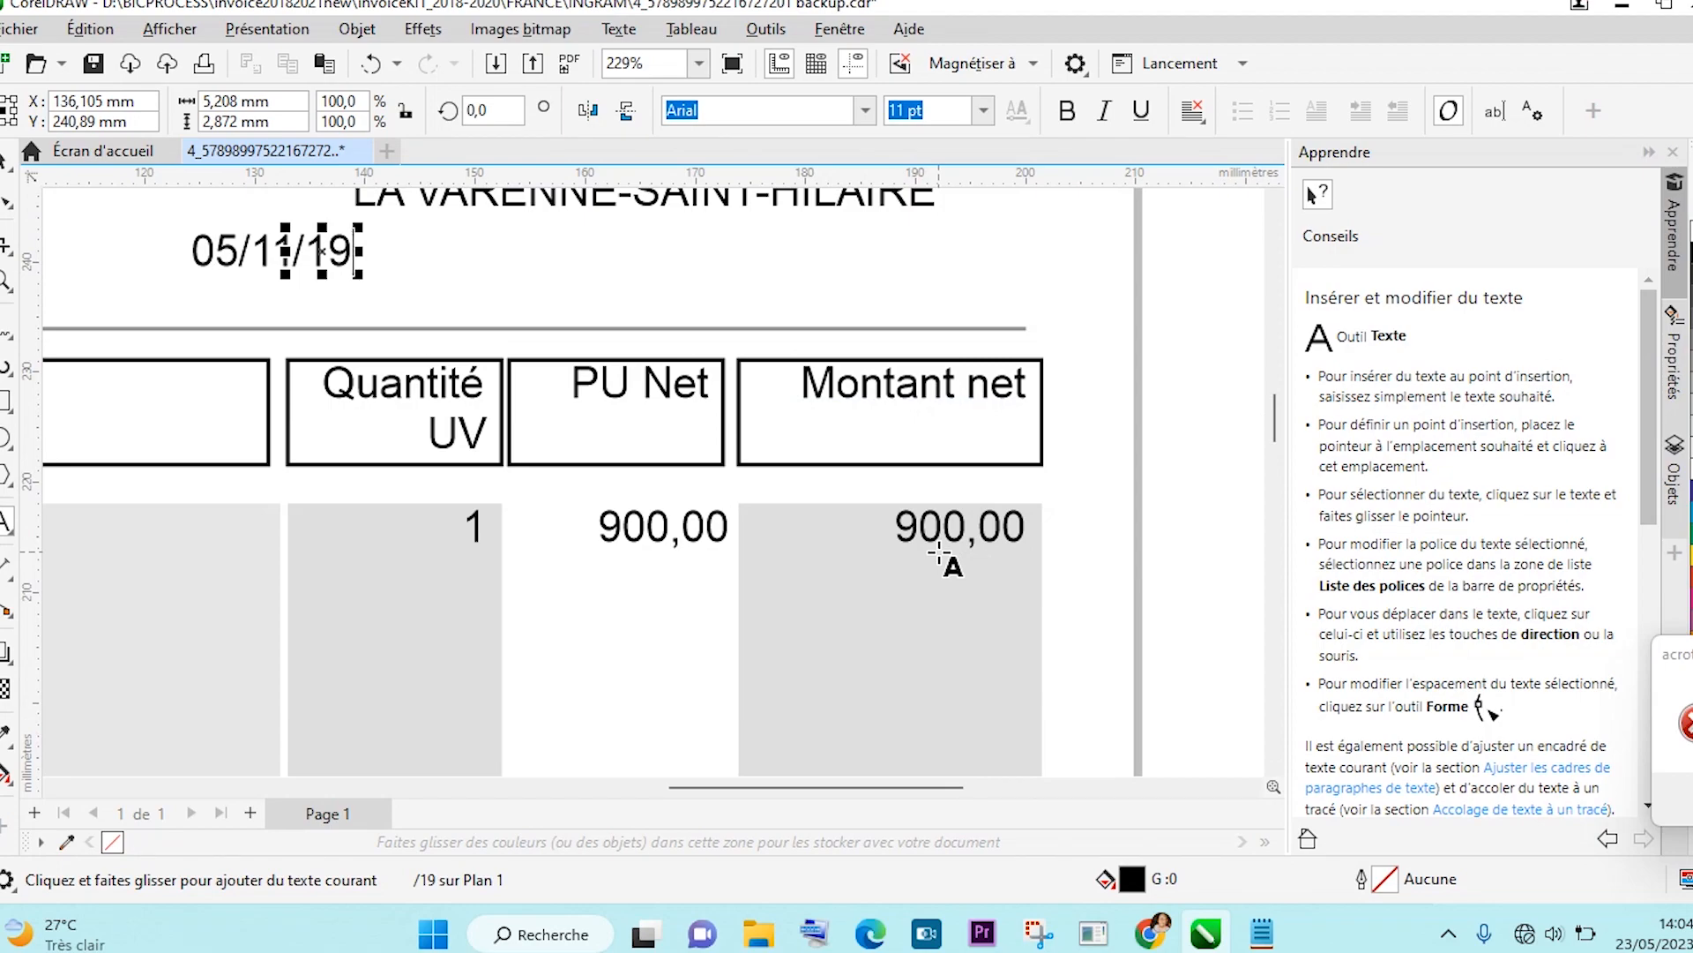
left_click(967, 523)
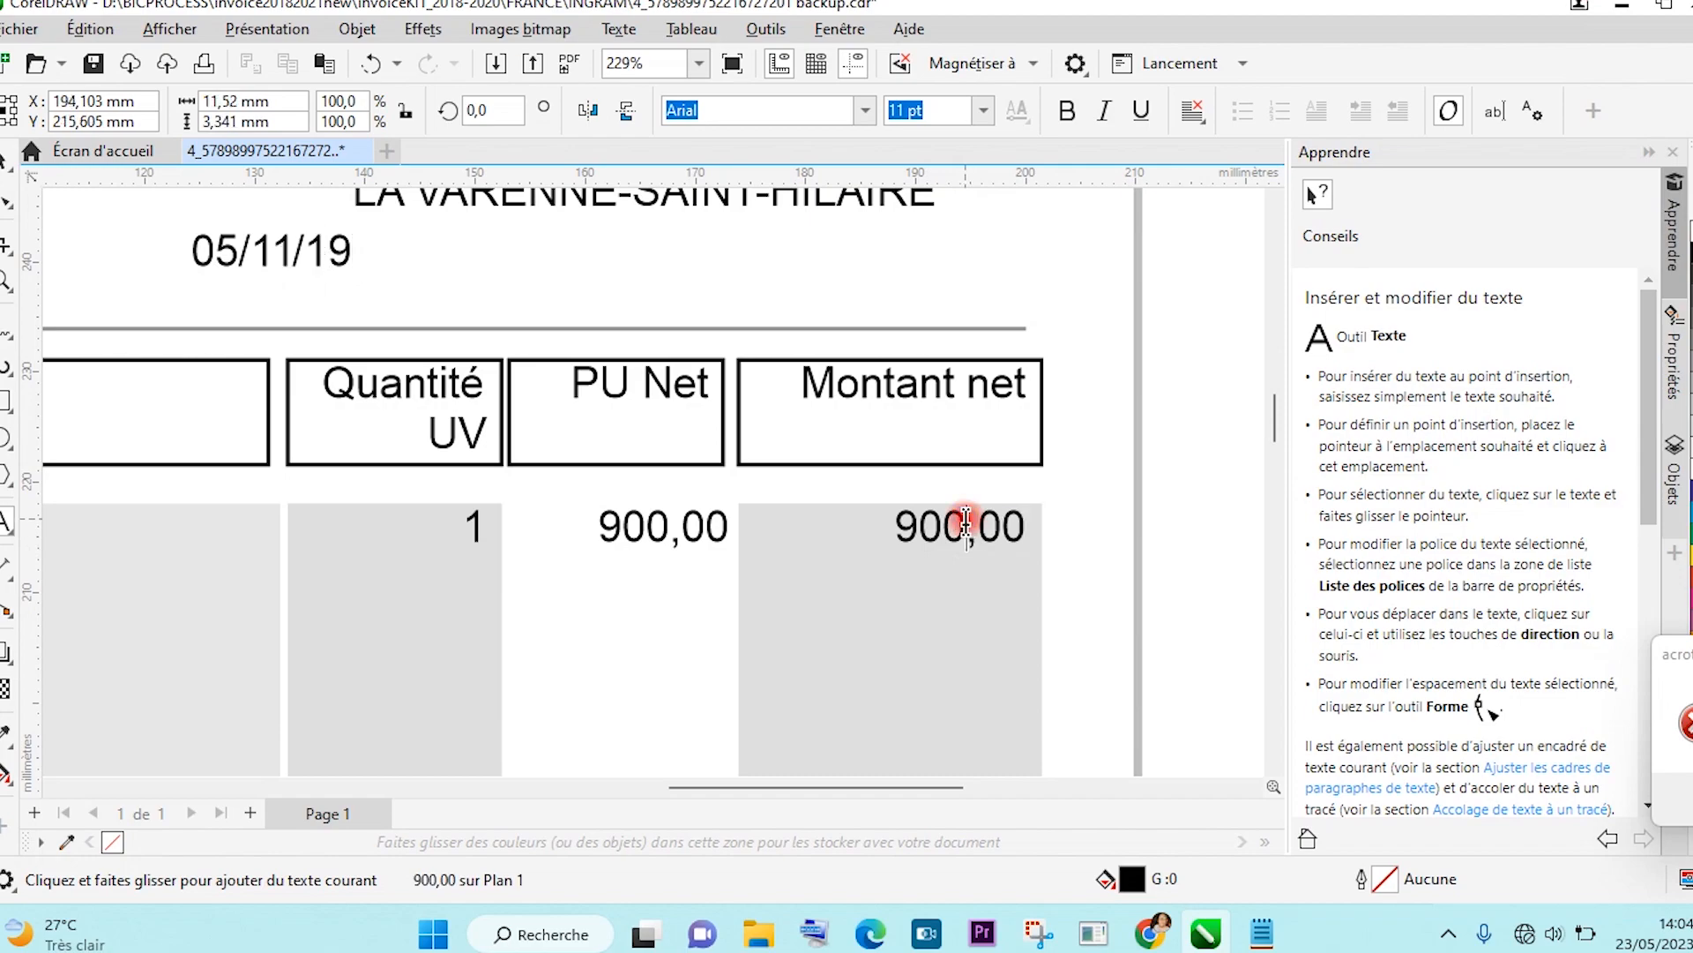
mouse_move(966, 524)
left_mouse_down()
mouse_move(934, 526)
mouse_move(958, 524)
left_mouse_up()
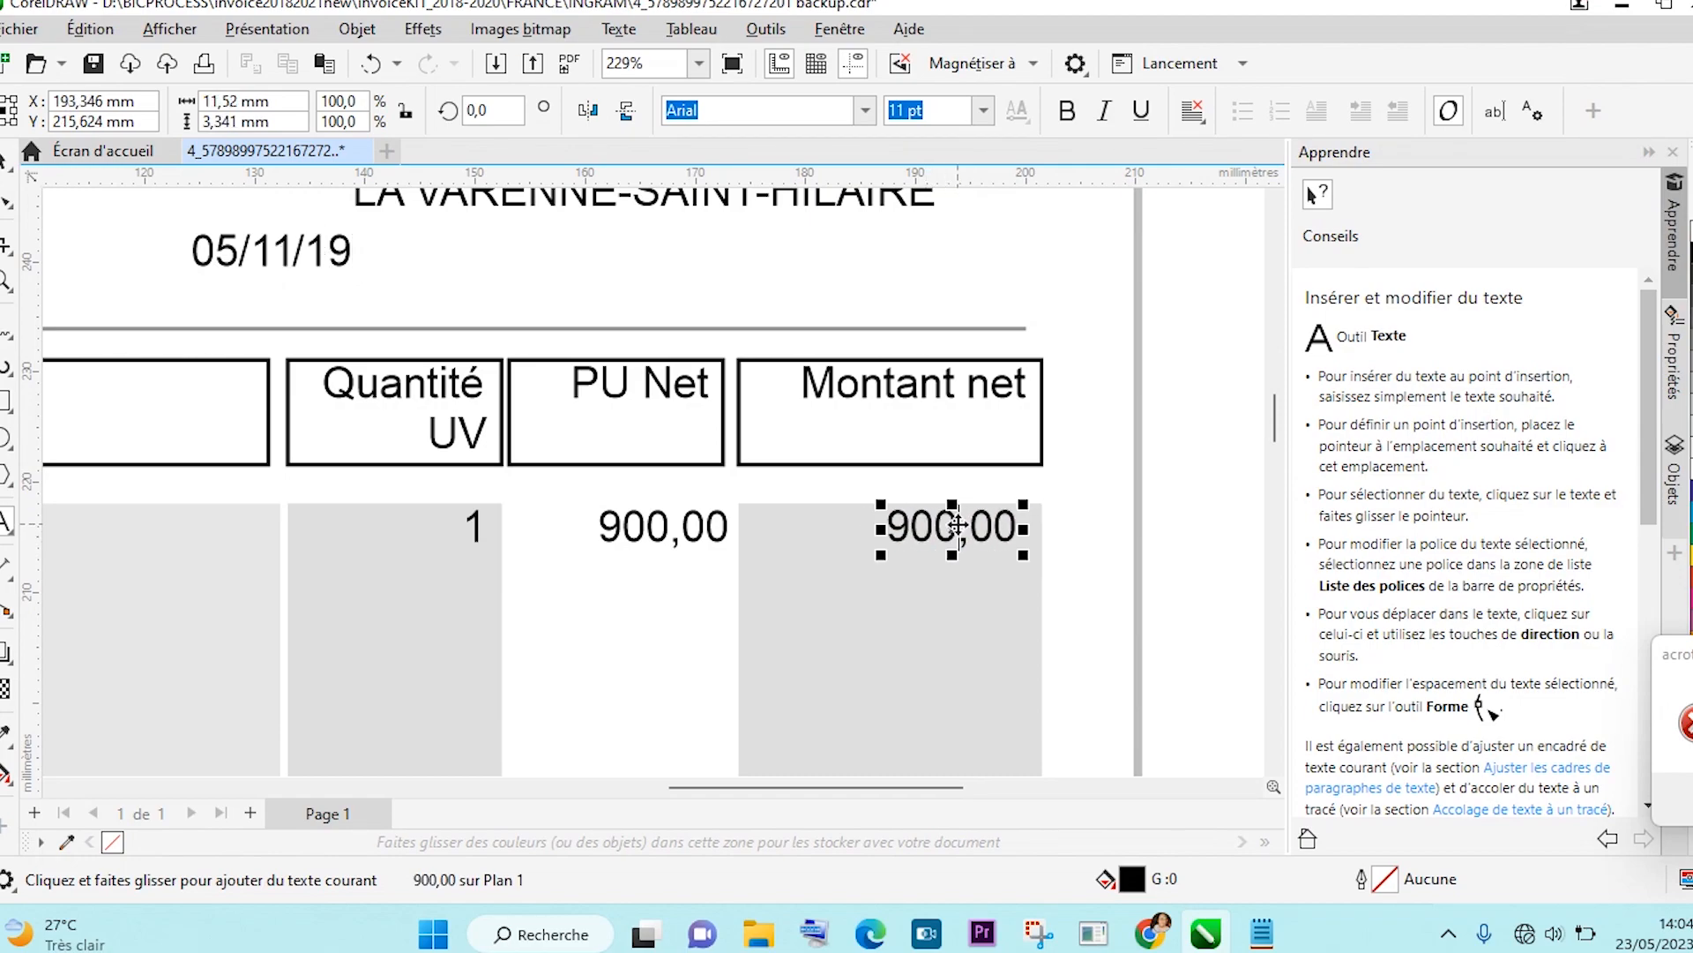
key("ctrl+z")
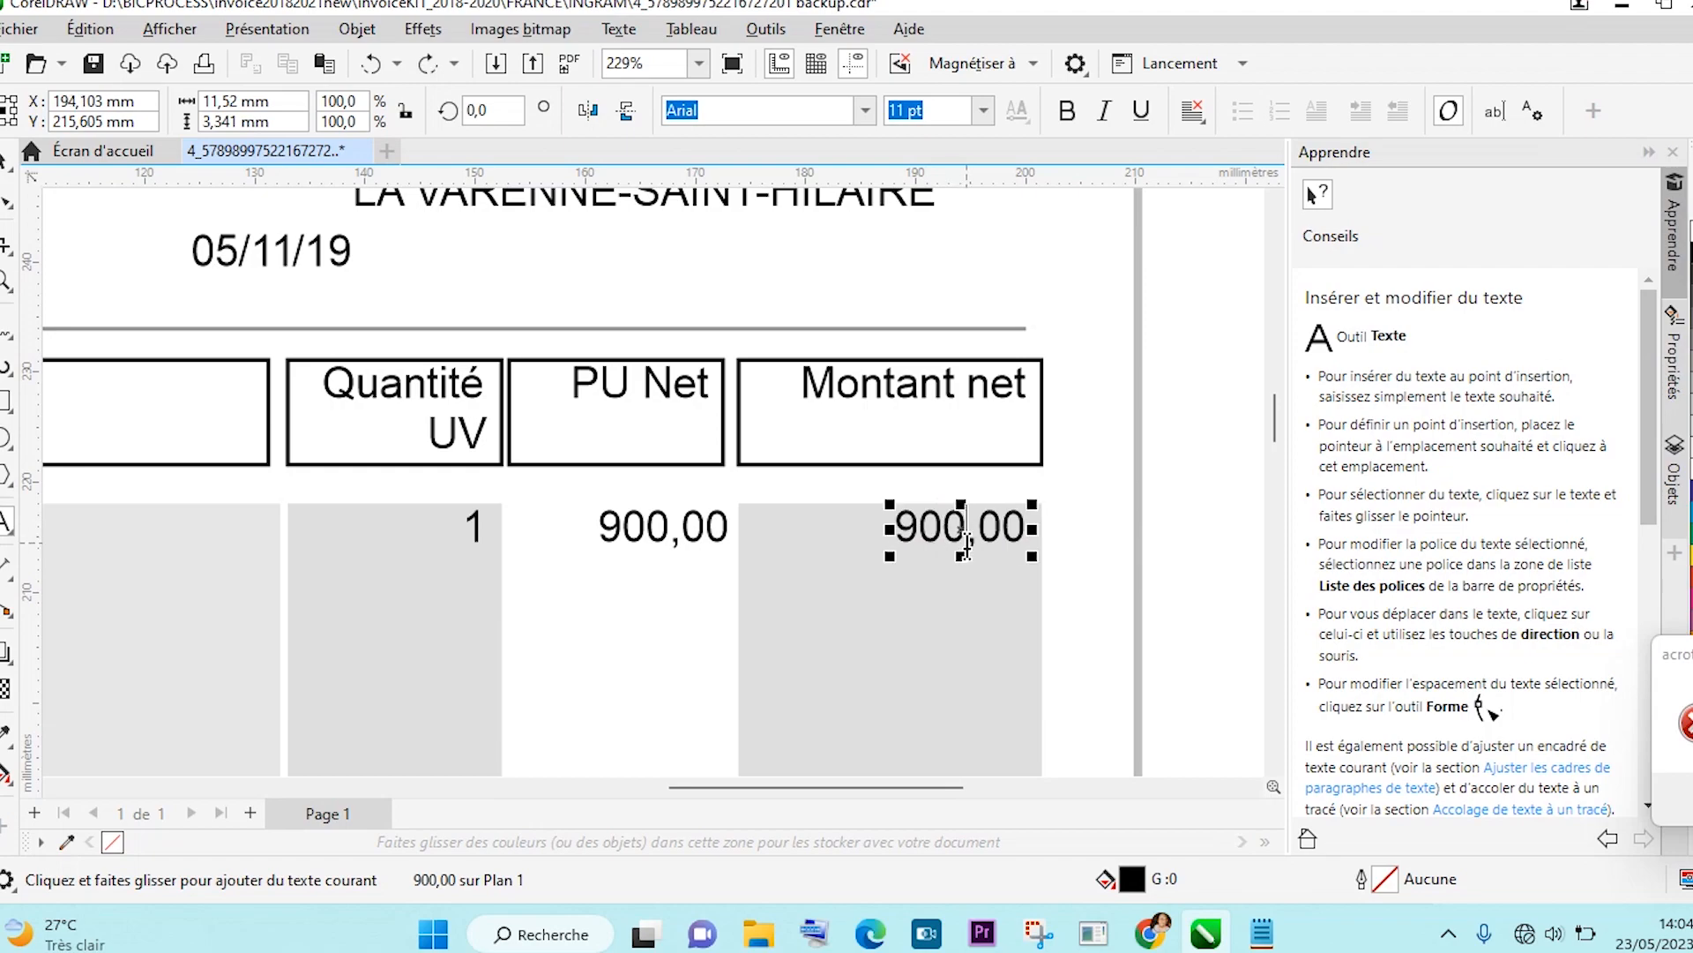
Set the amount in the item row's Montant net column to 176,990.
left_click(969, 530)
left_click_drag(969, 530, 896, 527)
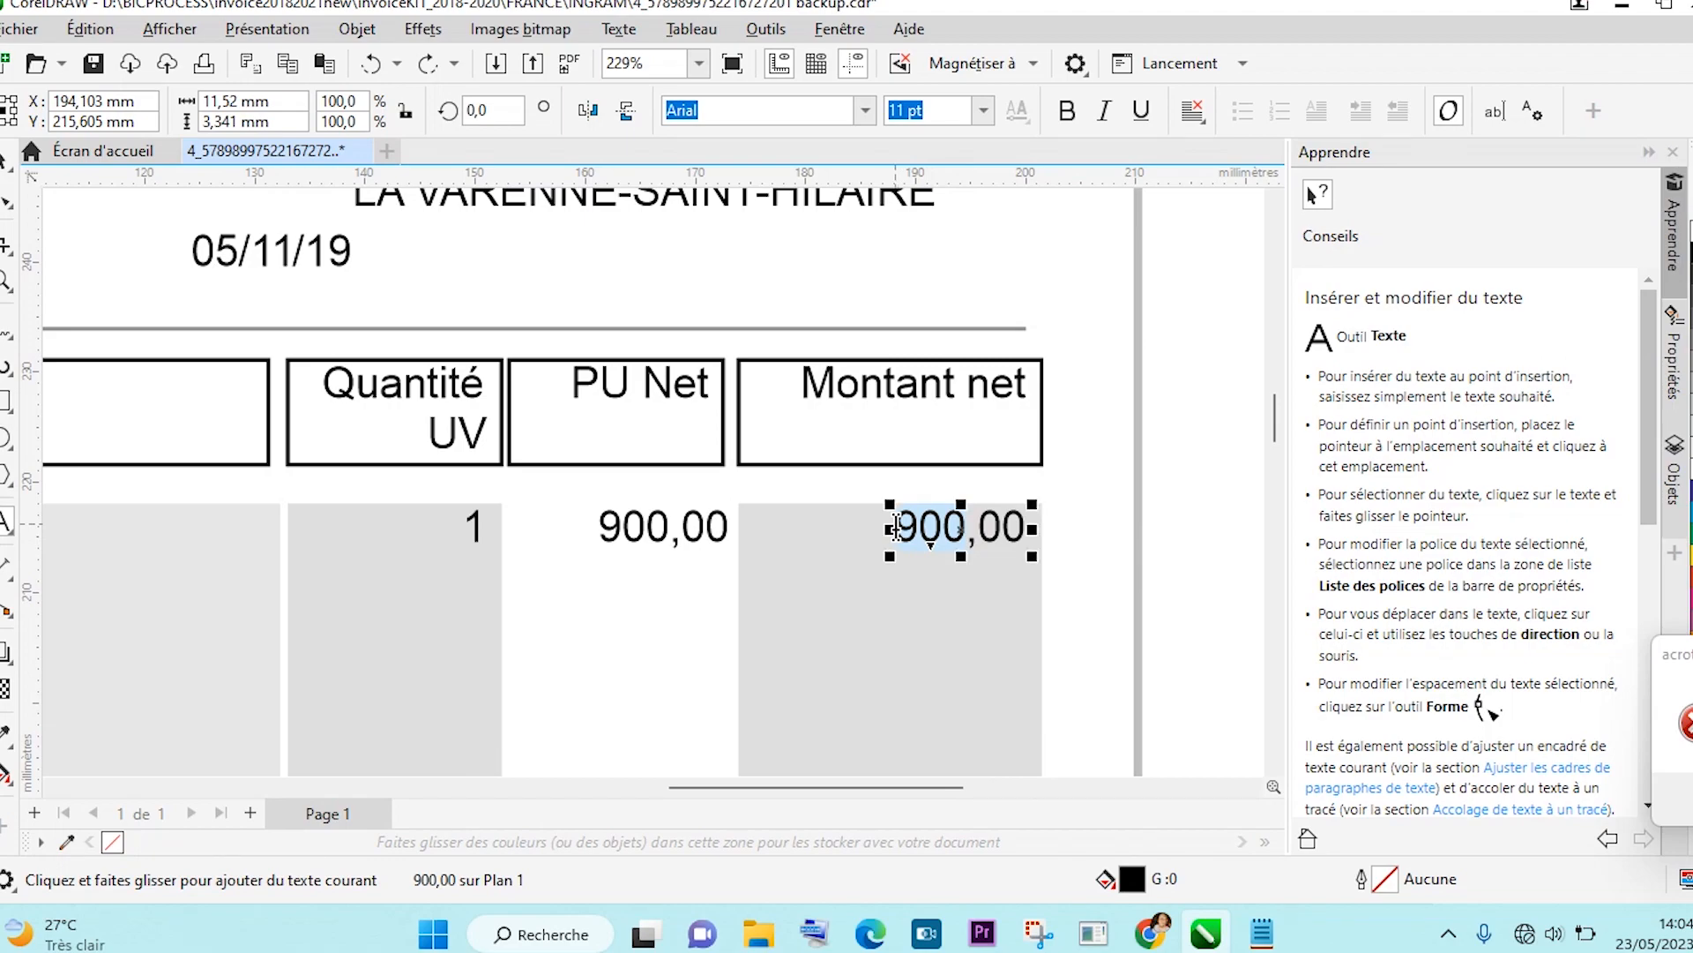
type("1")
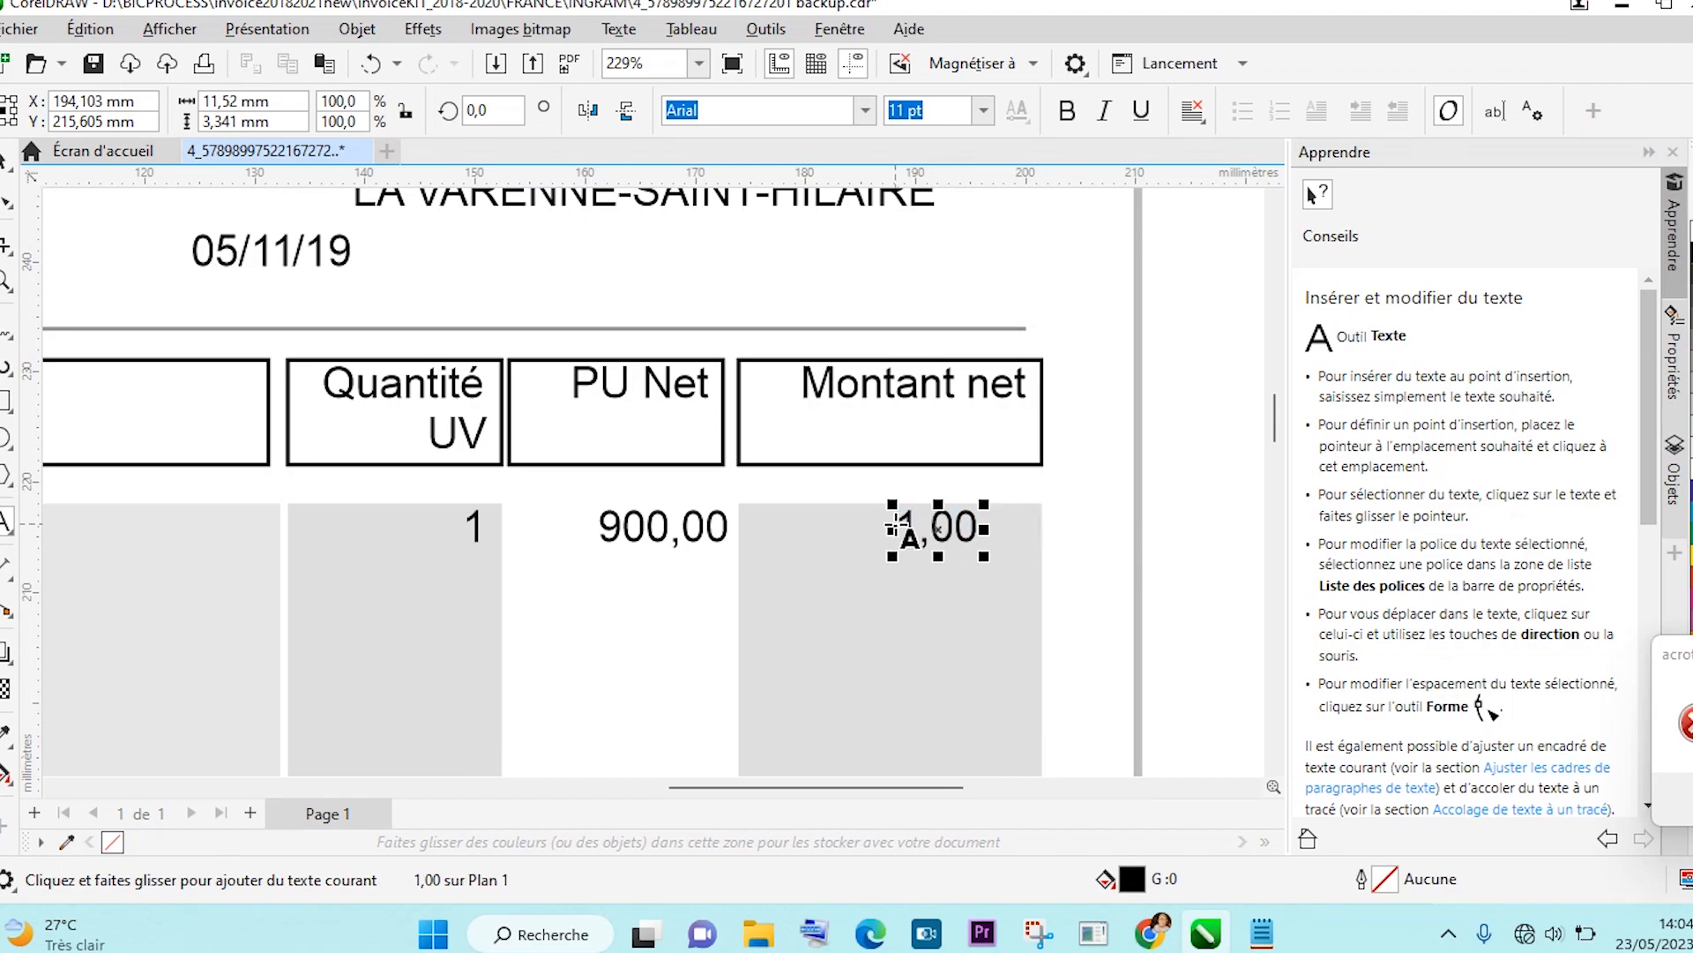
type("76")
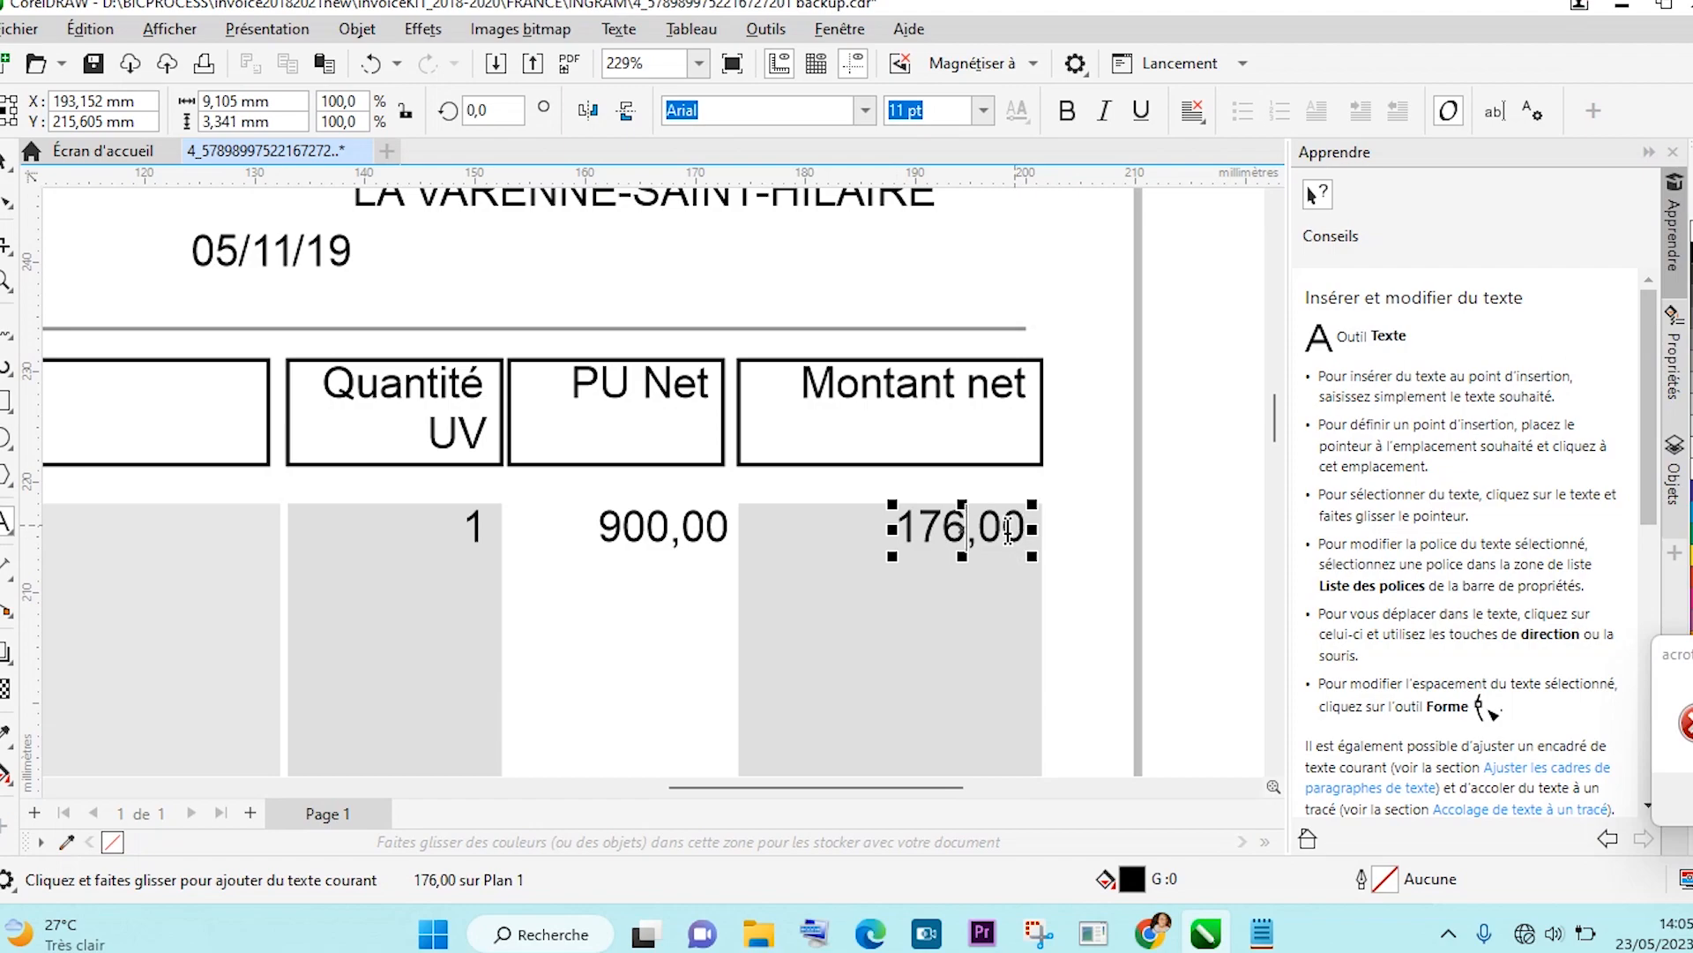
left_click(1005, 528)
key("BackSpace")
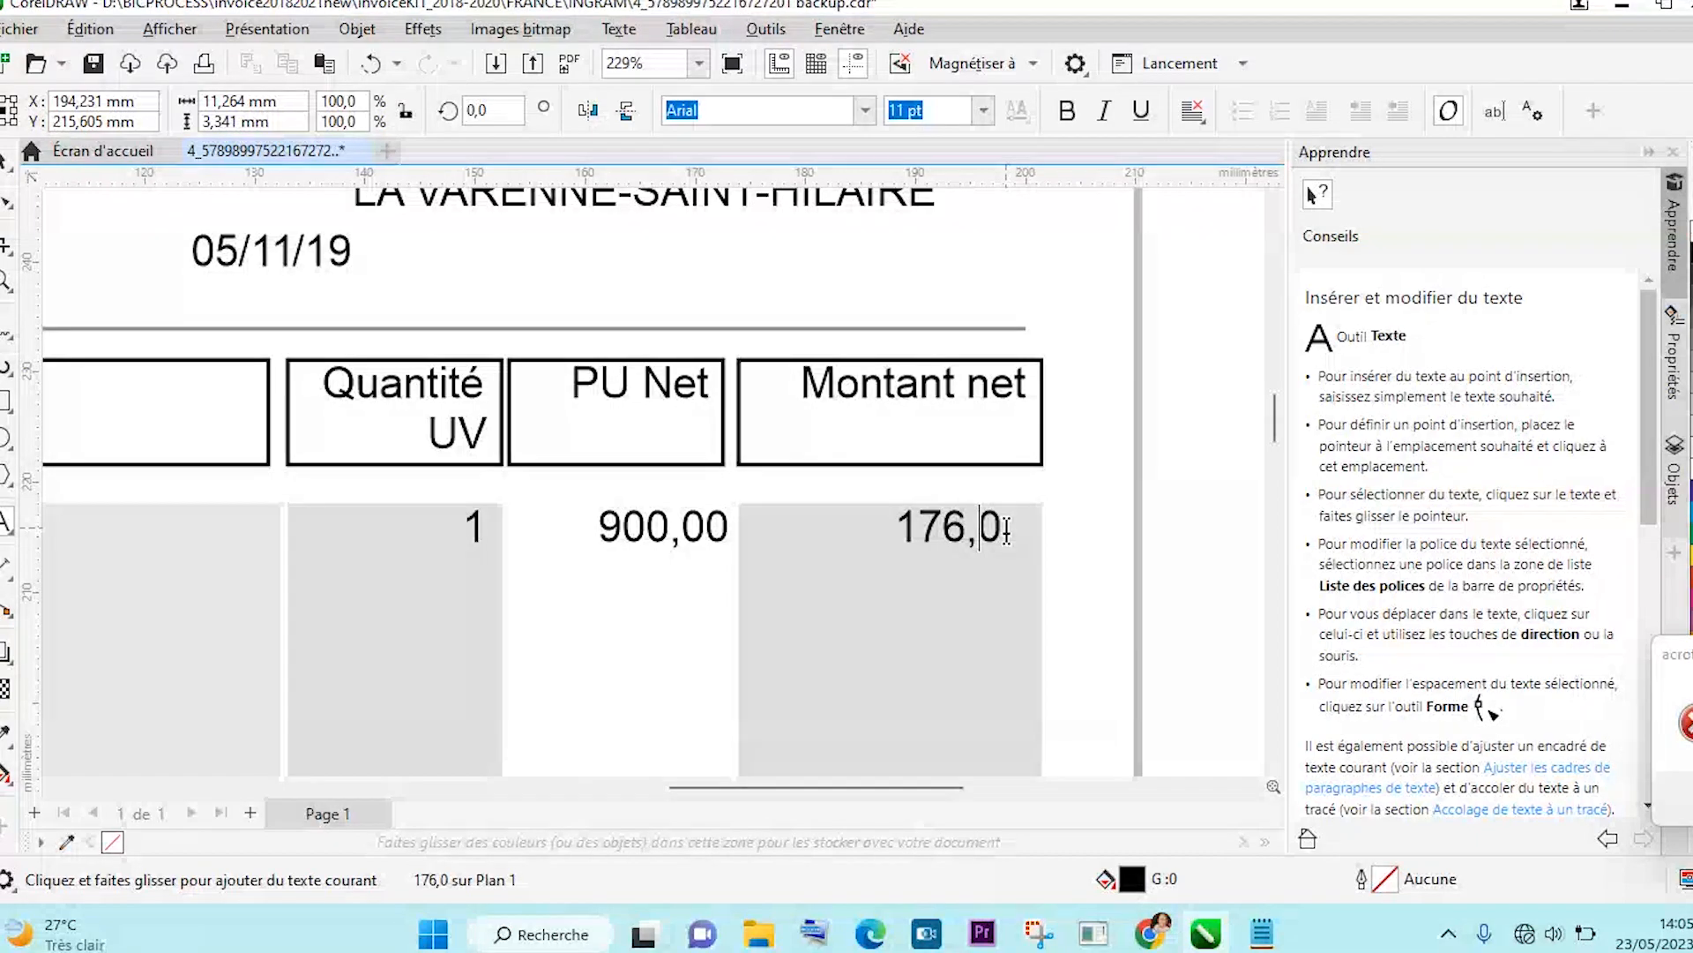
type("99")
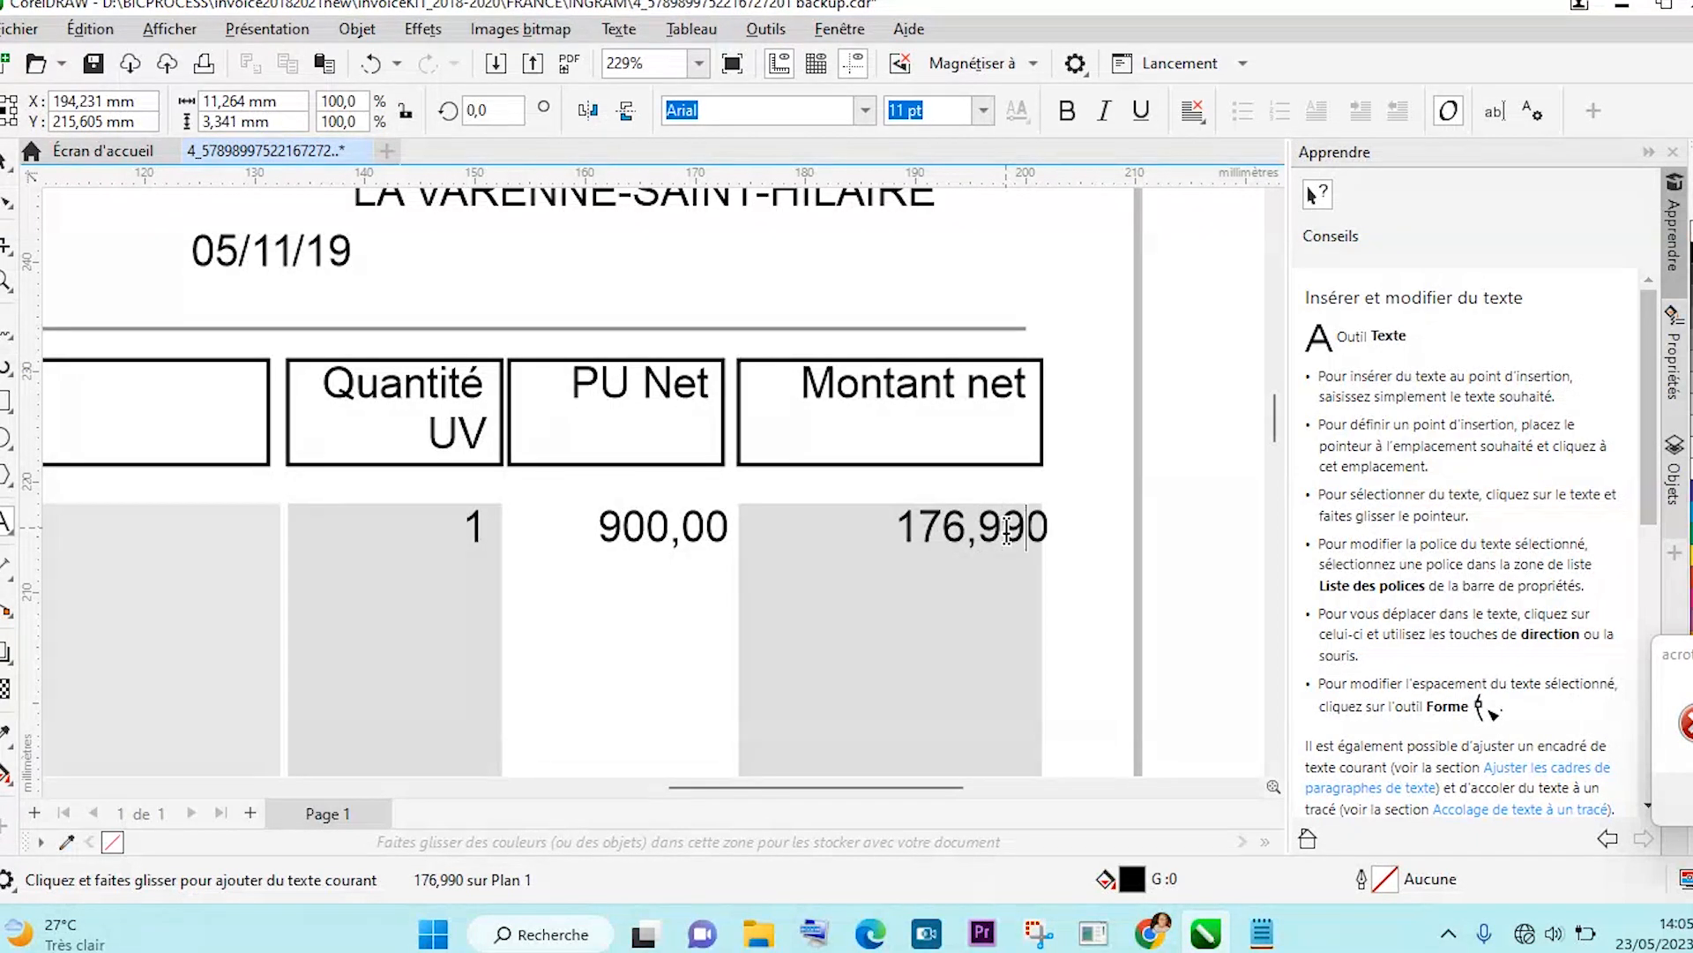
key("Escape")
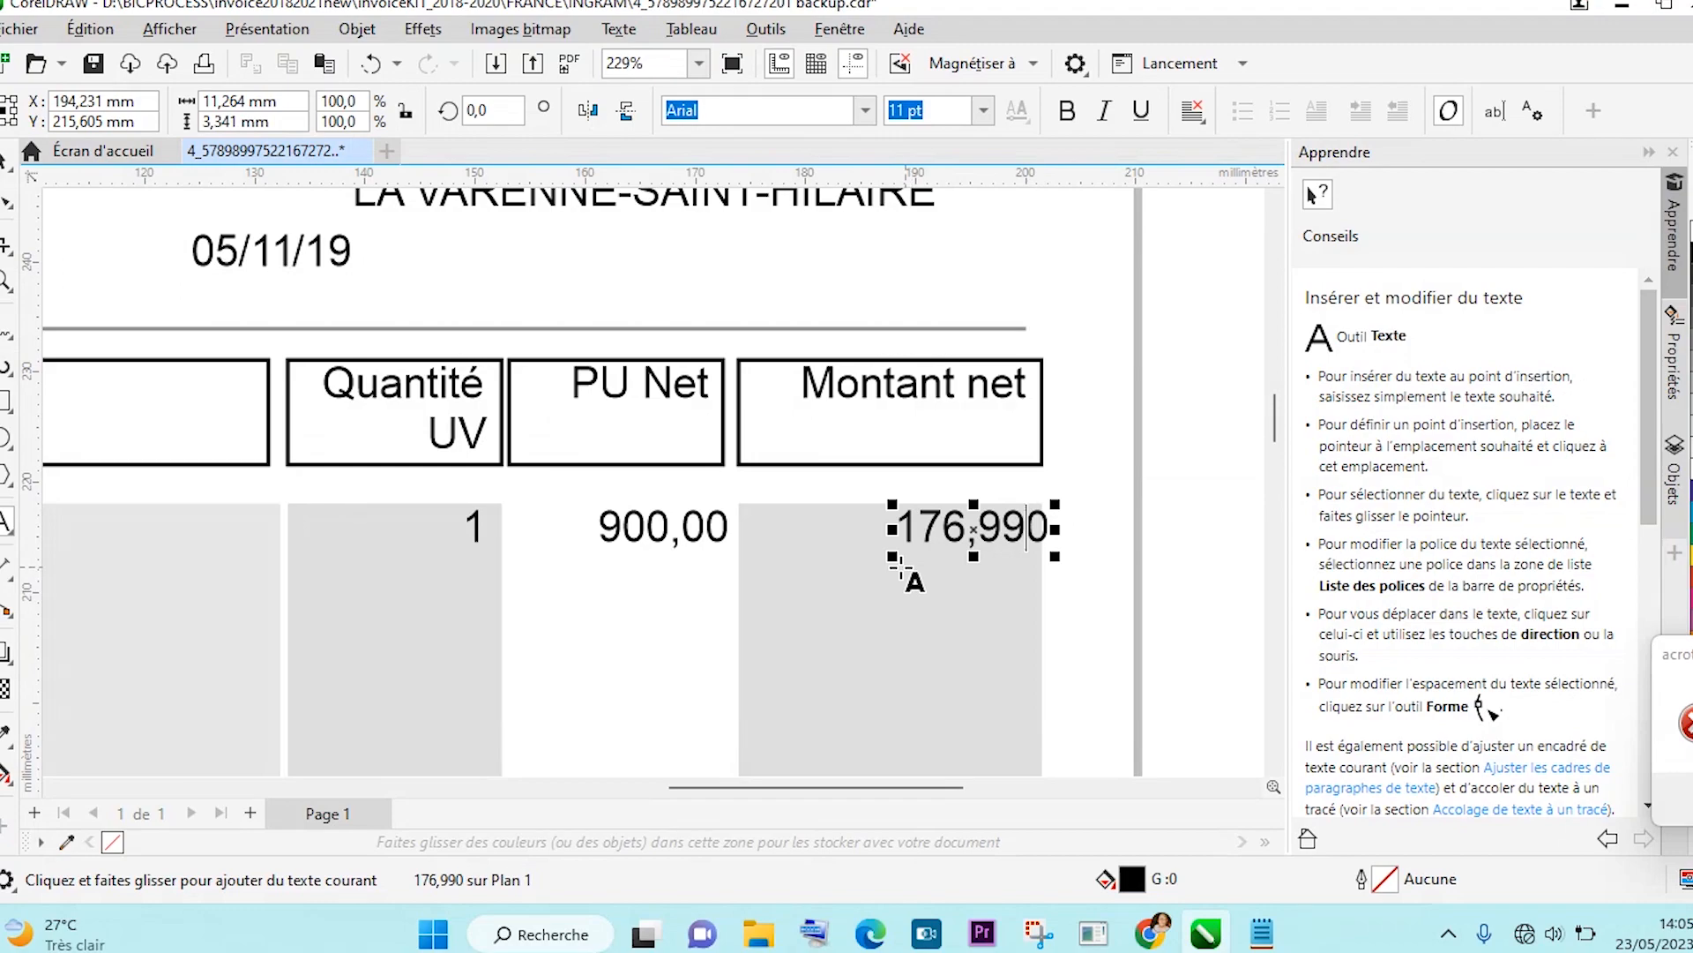
Shift the Montant net amount about 1.2 mm to the left so that it sits within its grey column.
left_click(7, 160)
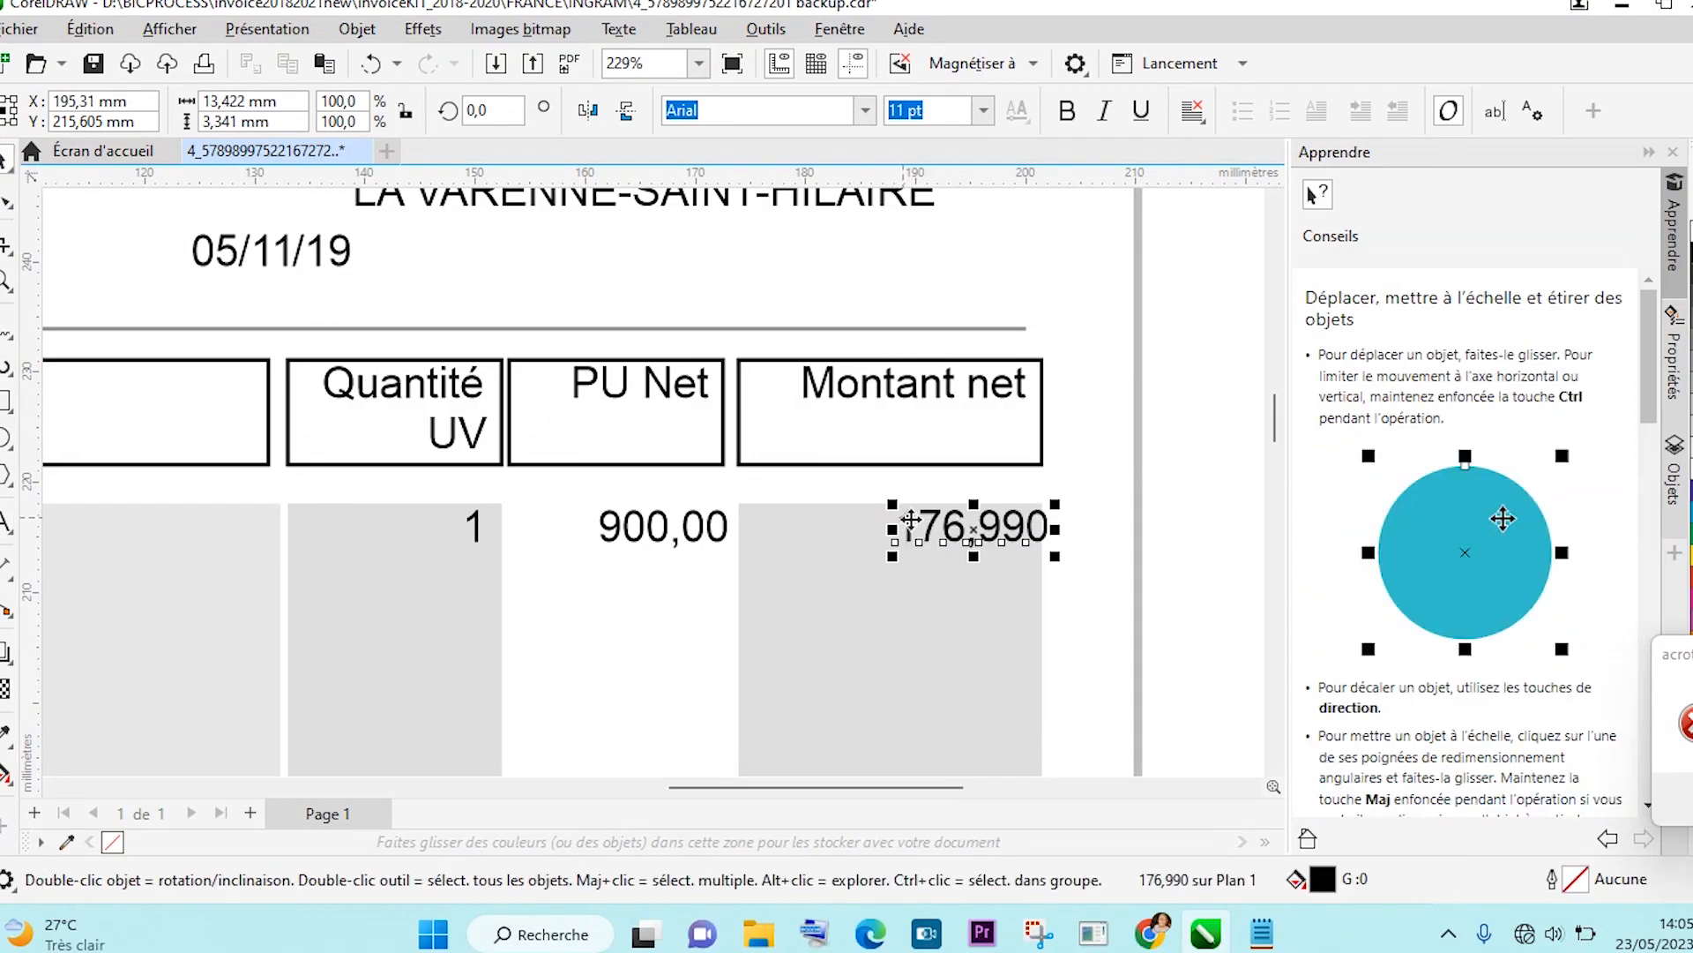
key("Left")
key("Left")
key("Left")
key("Left")
key("Left")
key("Left")
key("Left")
key("Left")
key("Left")
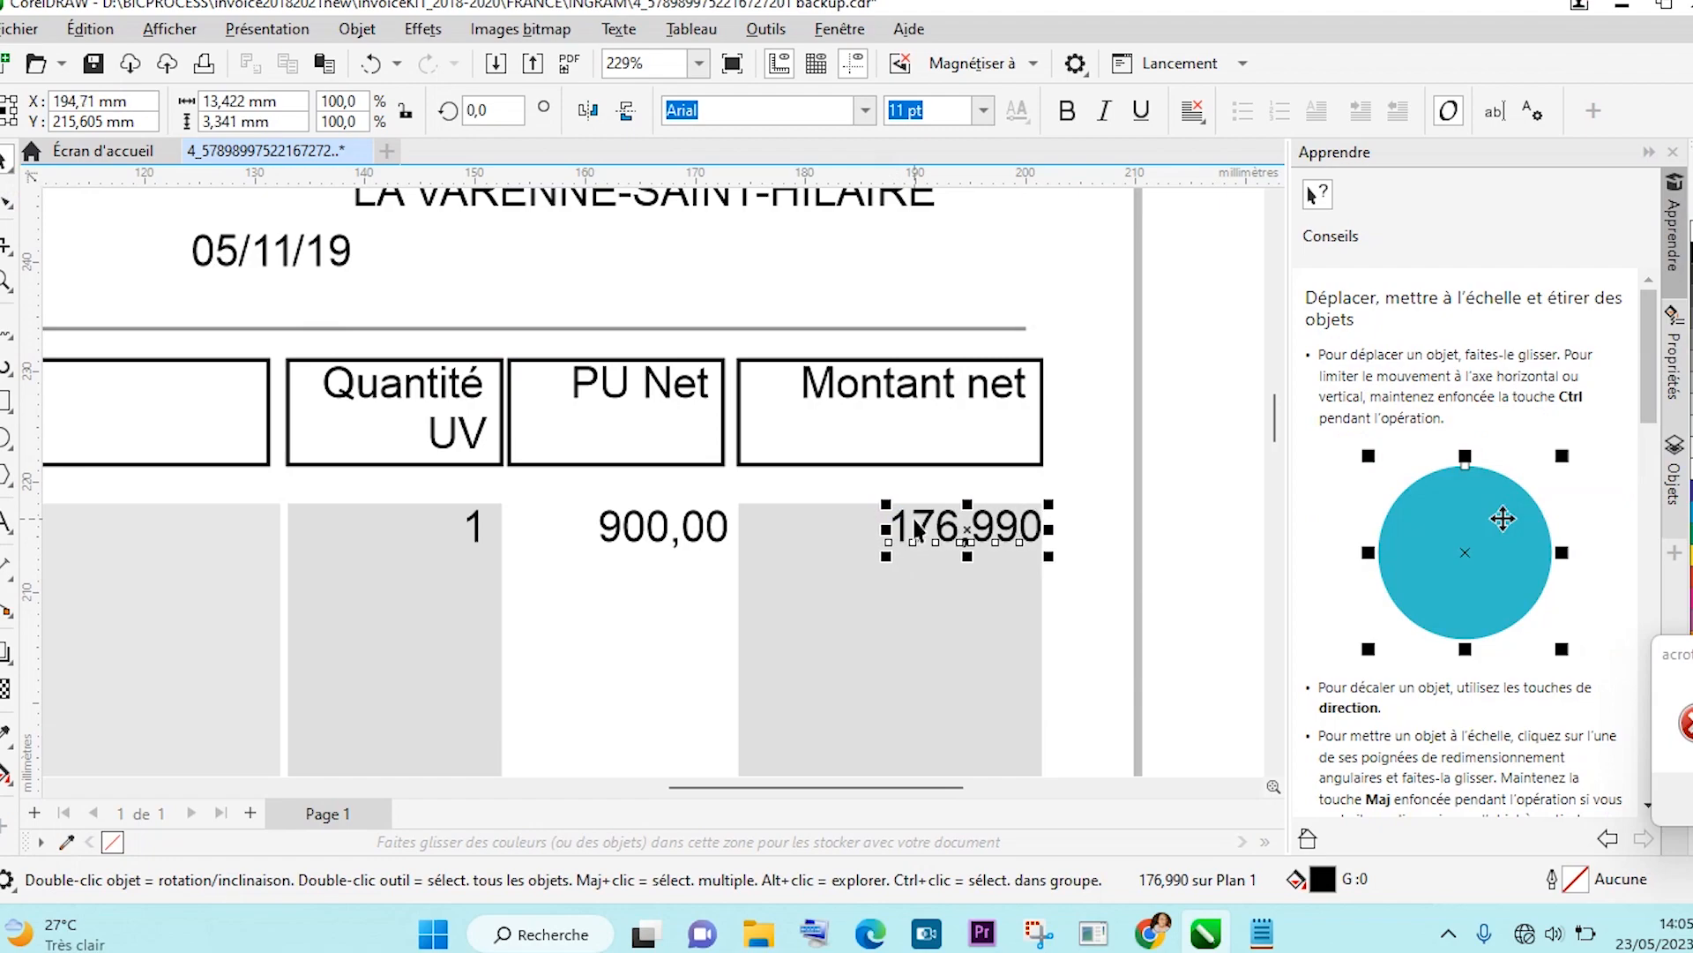
key("Left")
key("Left")
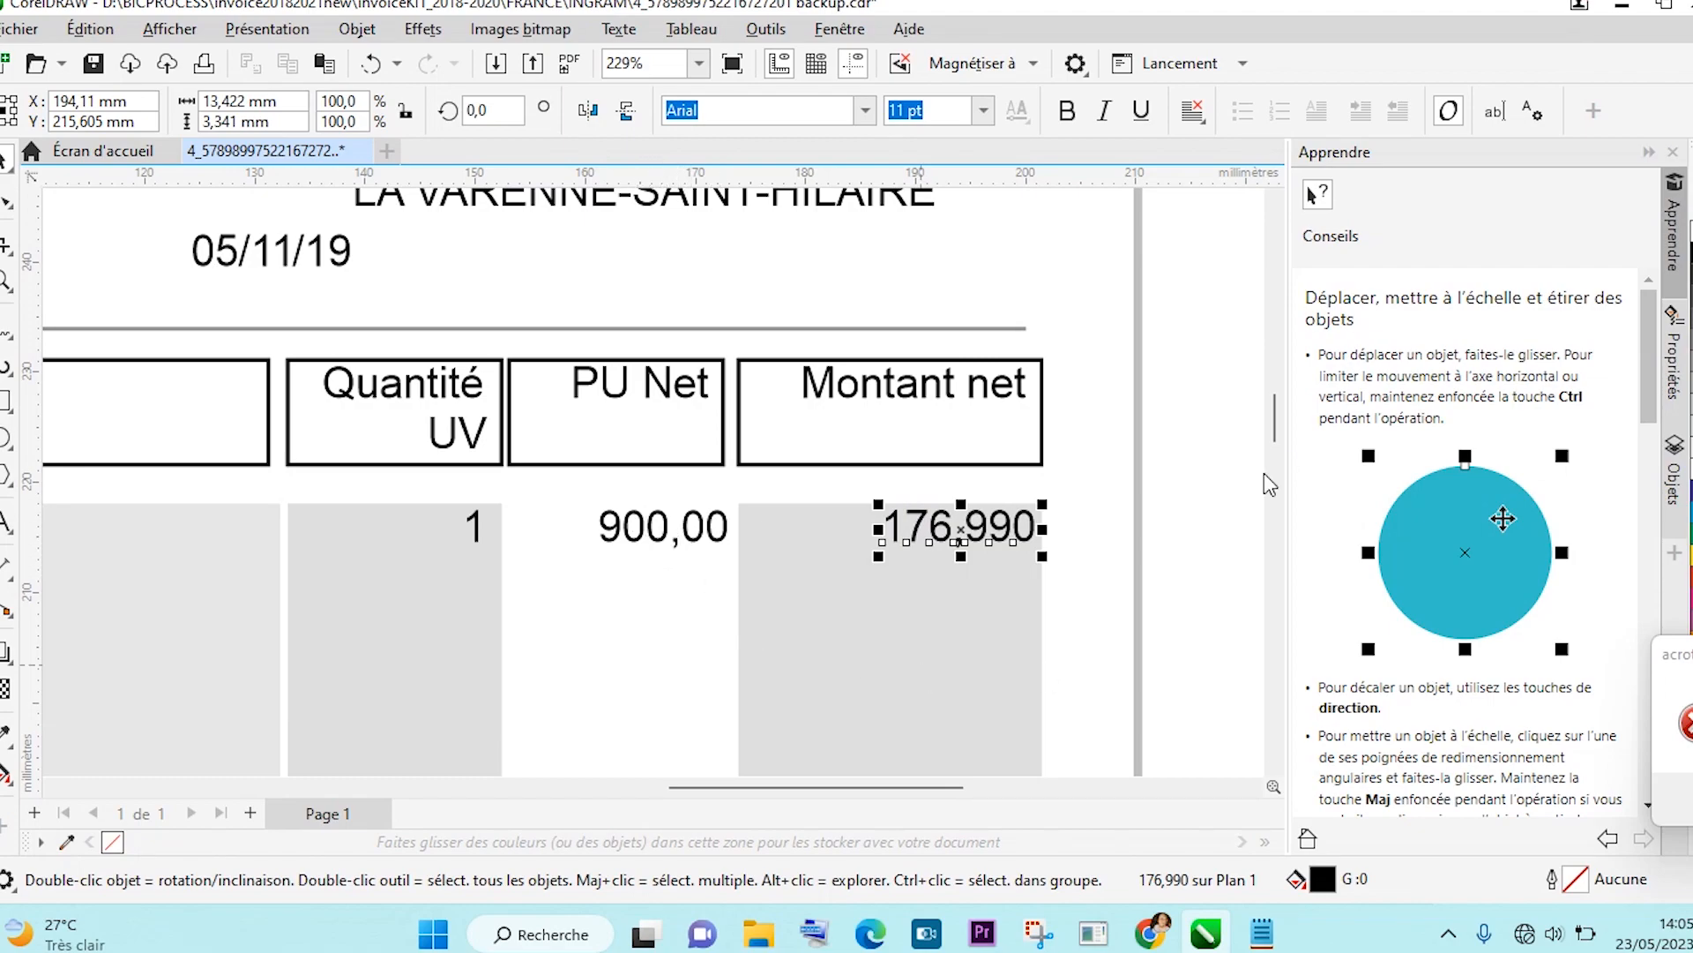
Copy the whole 176,990 amount from the Montant net column.
left_click_drag(1278, 422, 1278, 547)
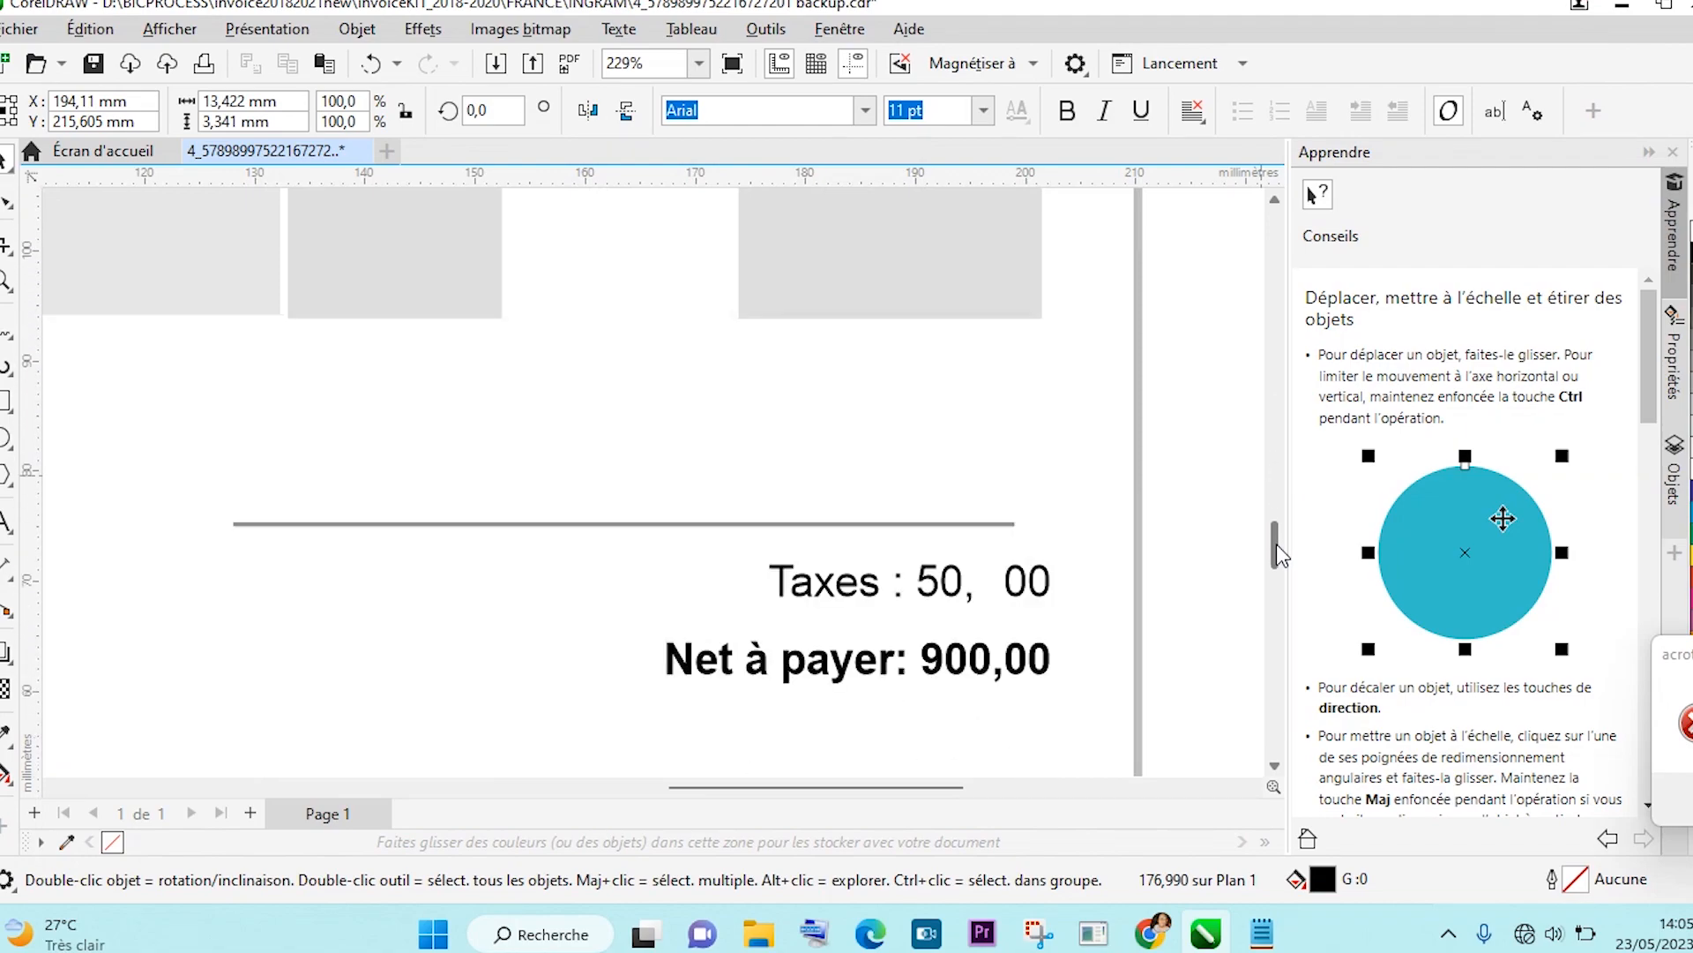
scroll(1277, 544, "down", 1)
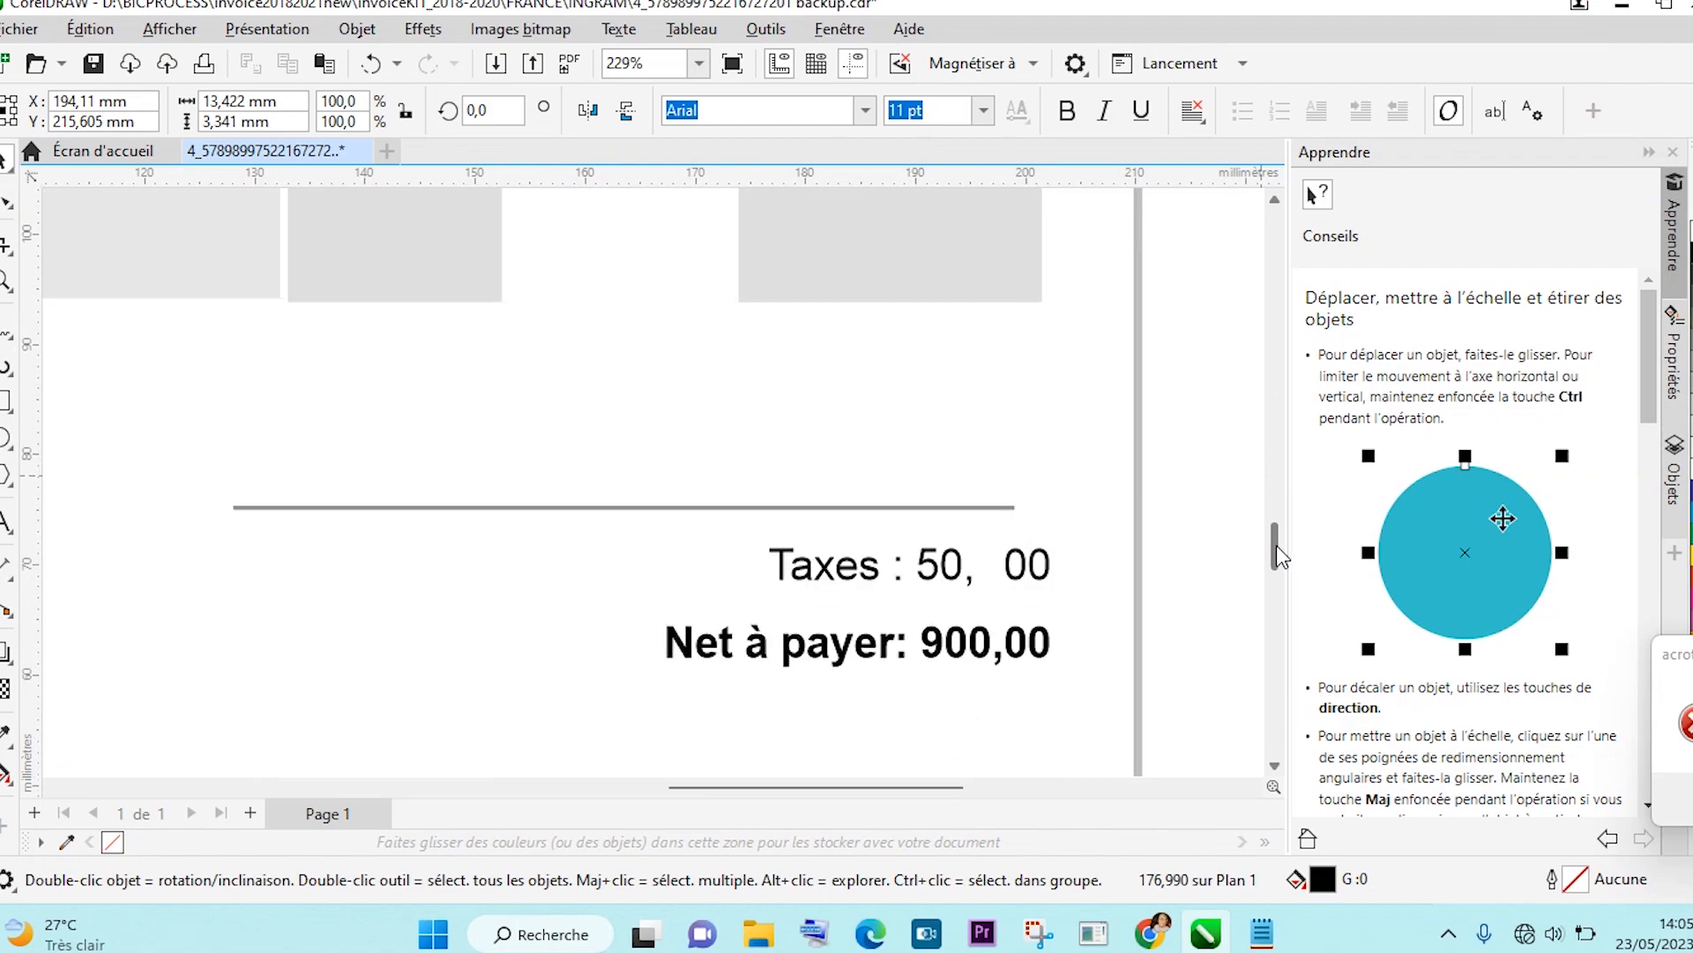
scroll(1278, 545, "up", 5)
left_click_drag(1280, 544, 1290, 443)
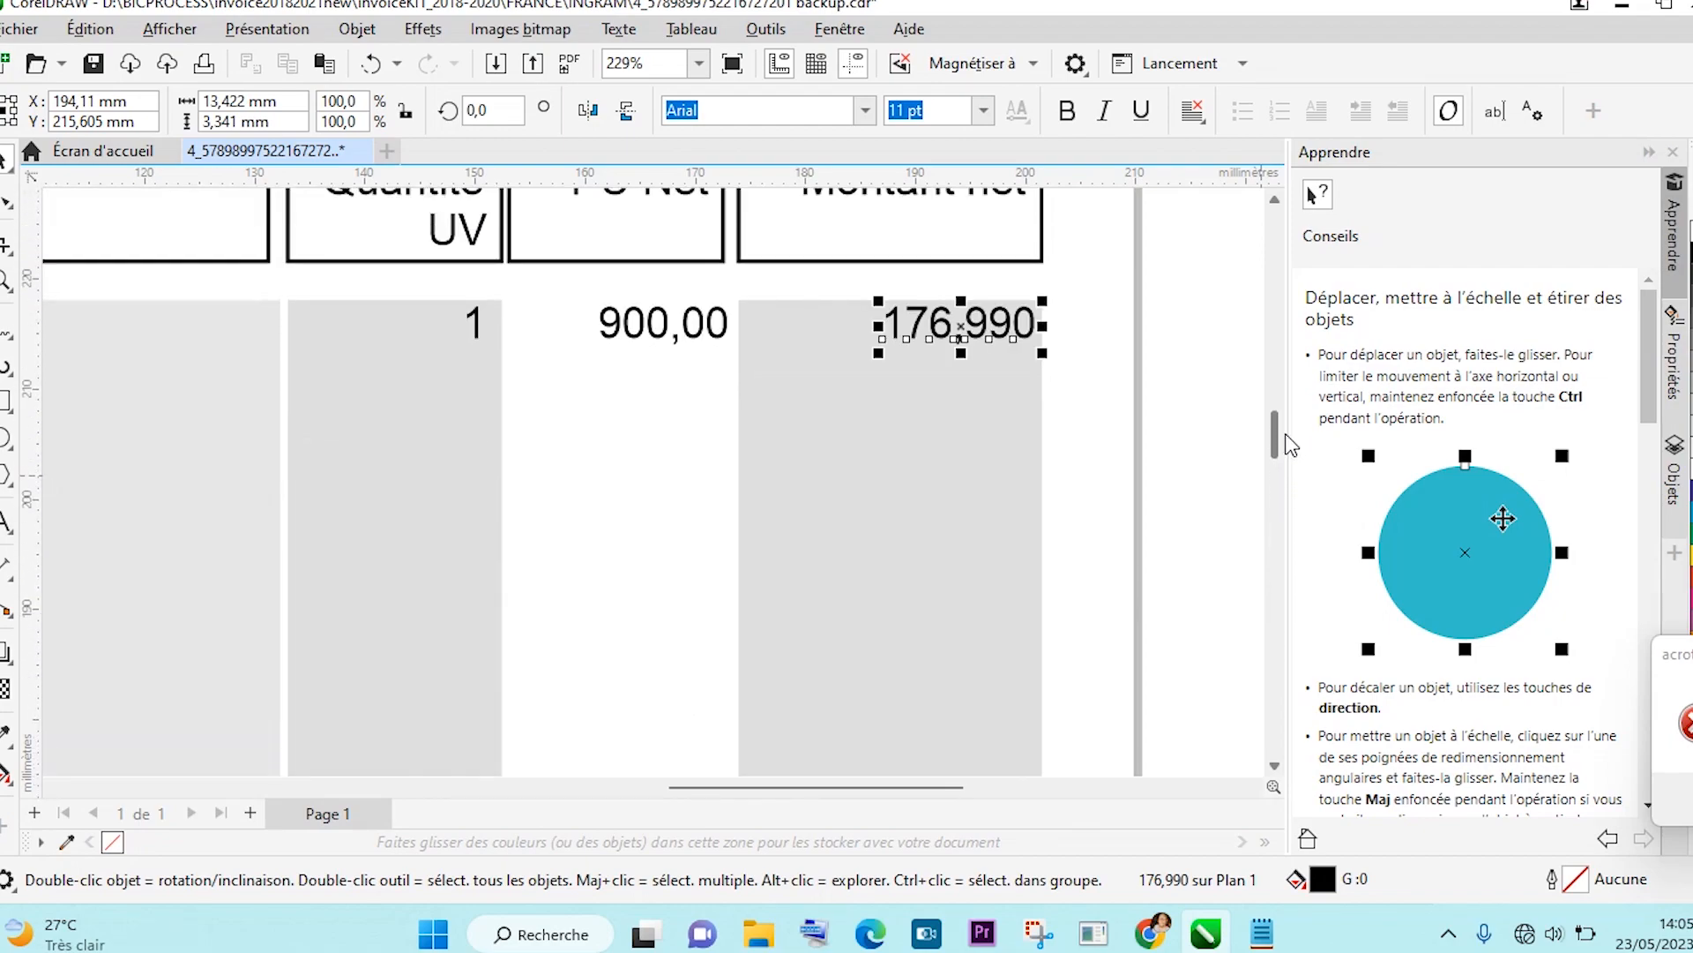
left_click(906, 328)
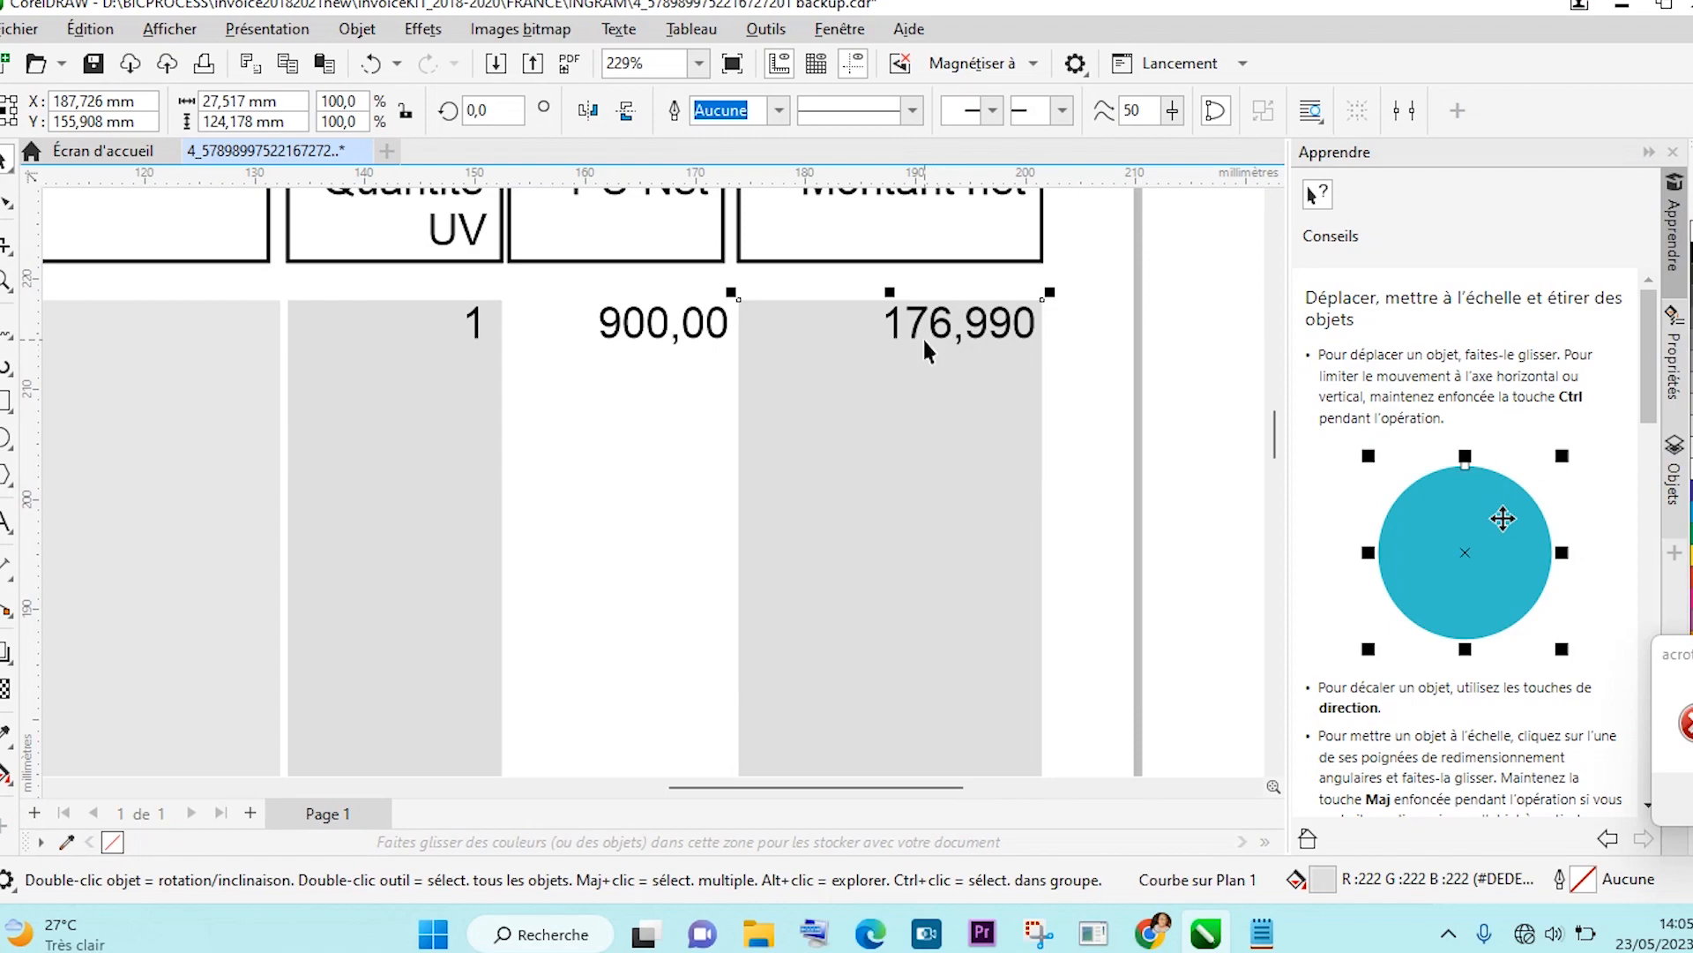
left_click(911, 323)
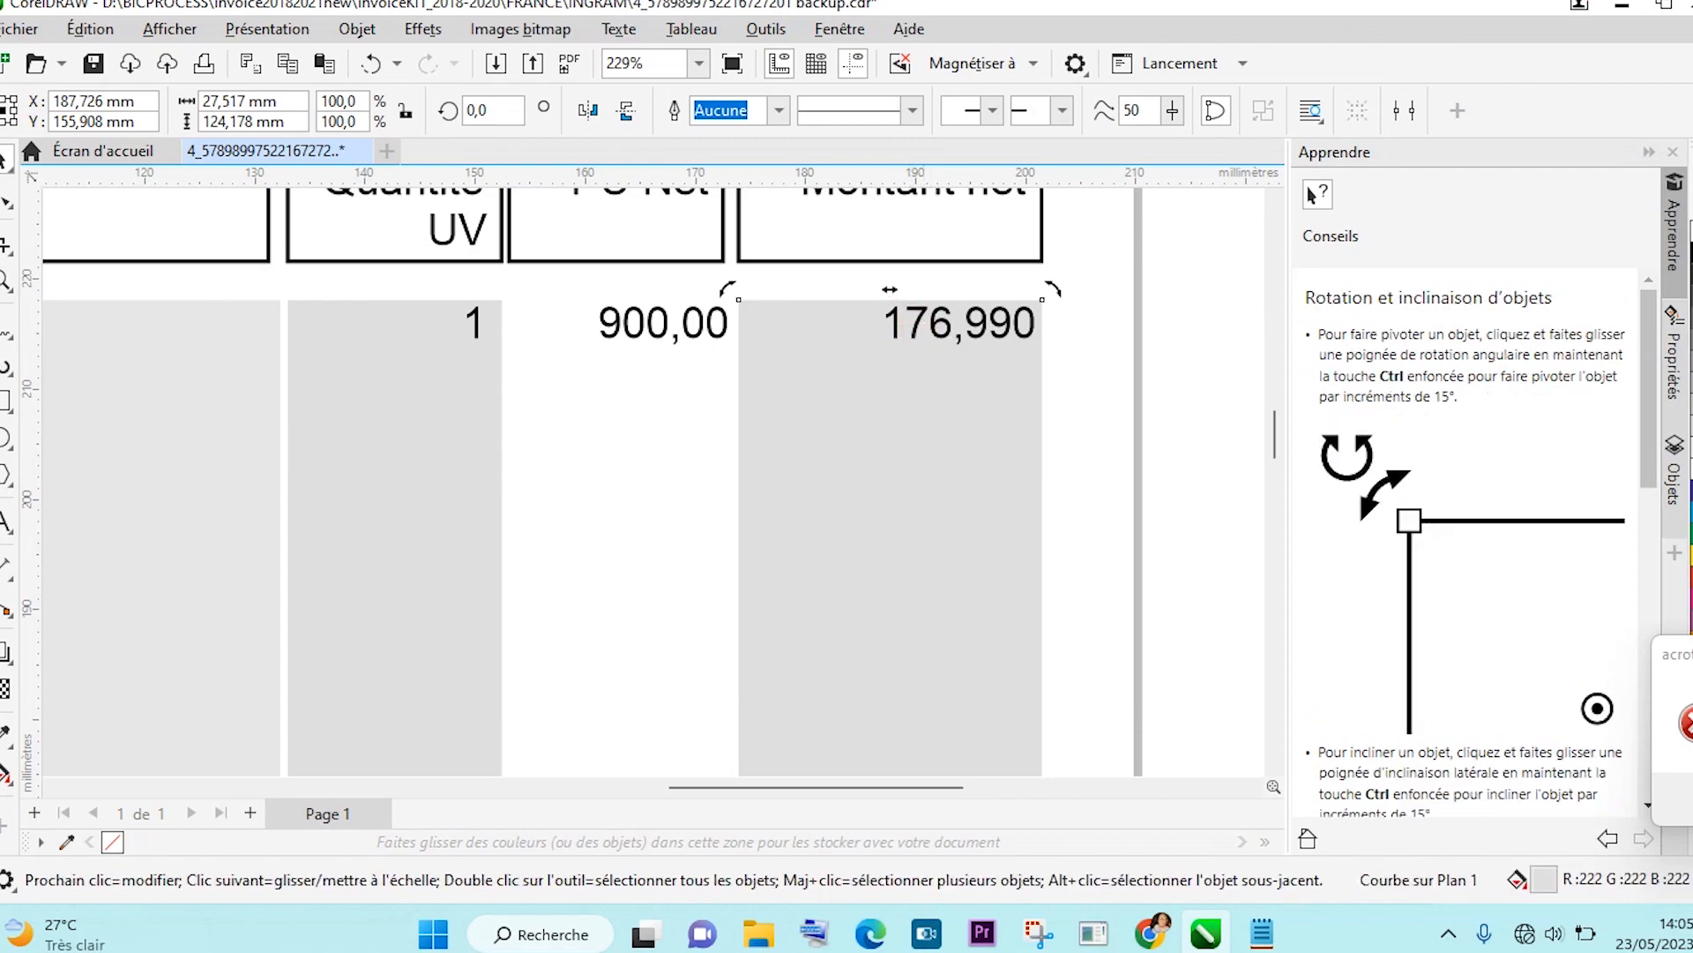
left_click(6, 523)
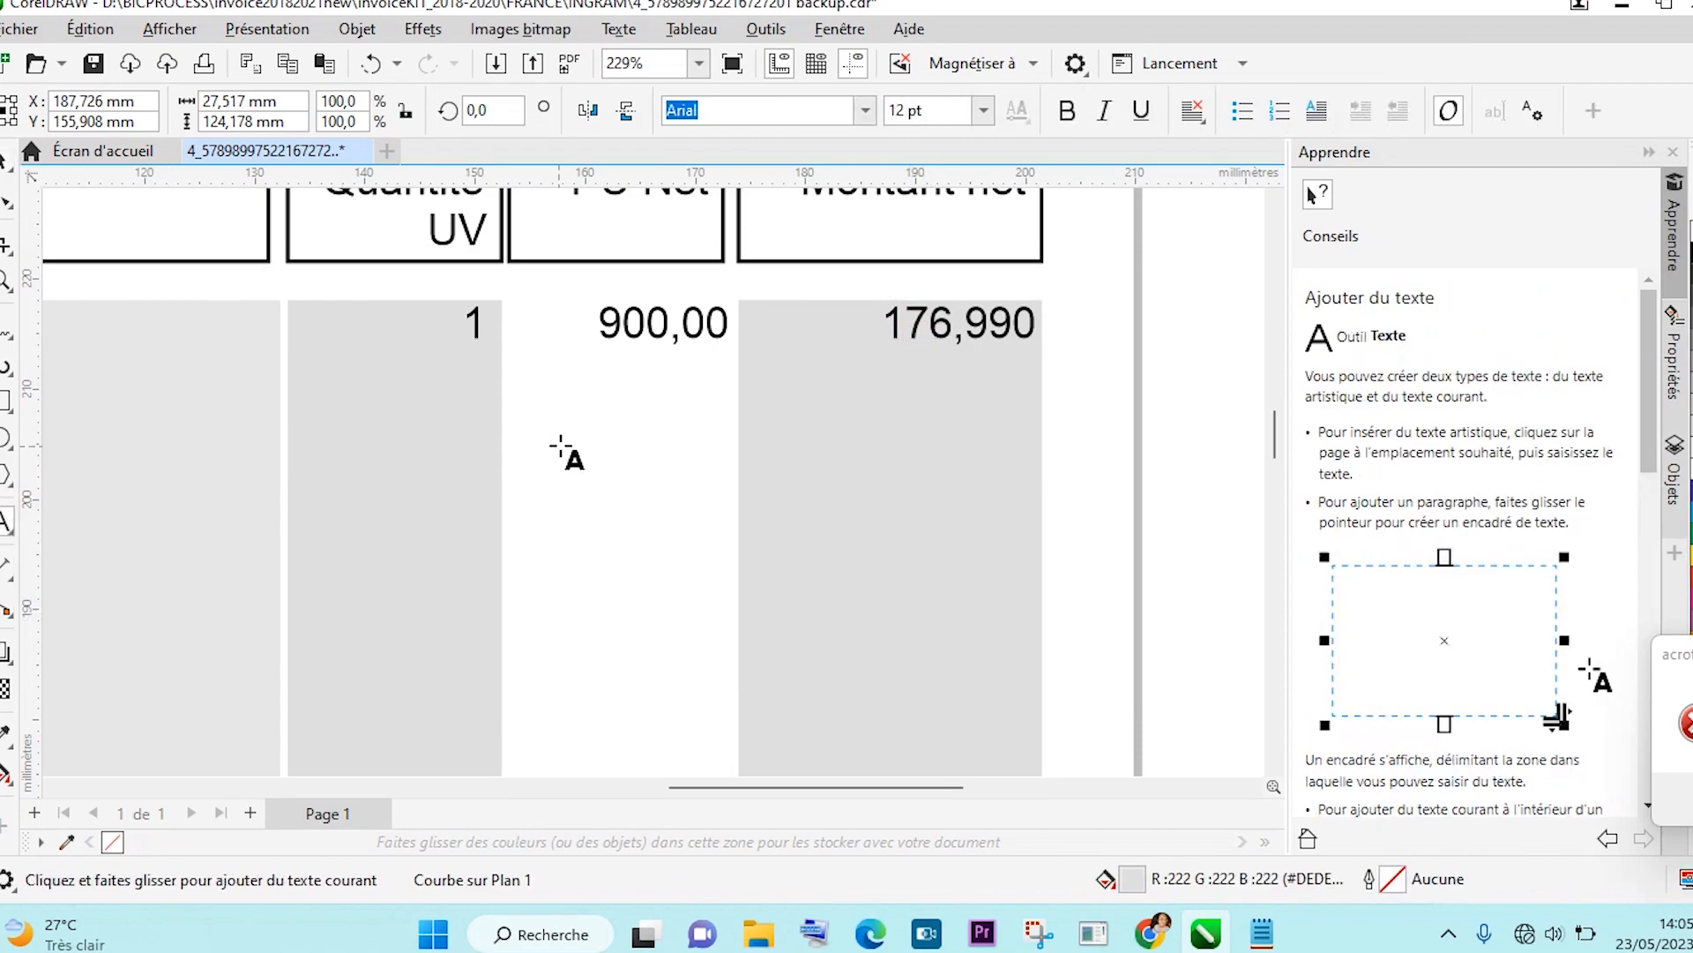
left_click_drag(893, 323, 1023, 323)
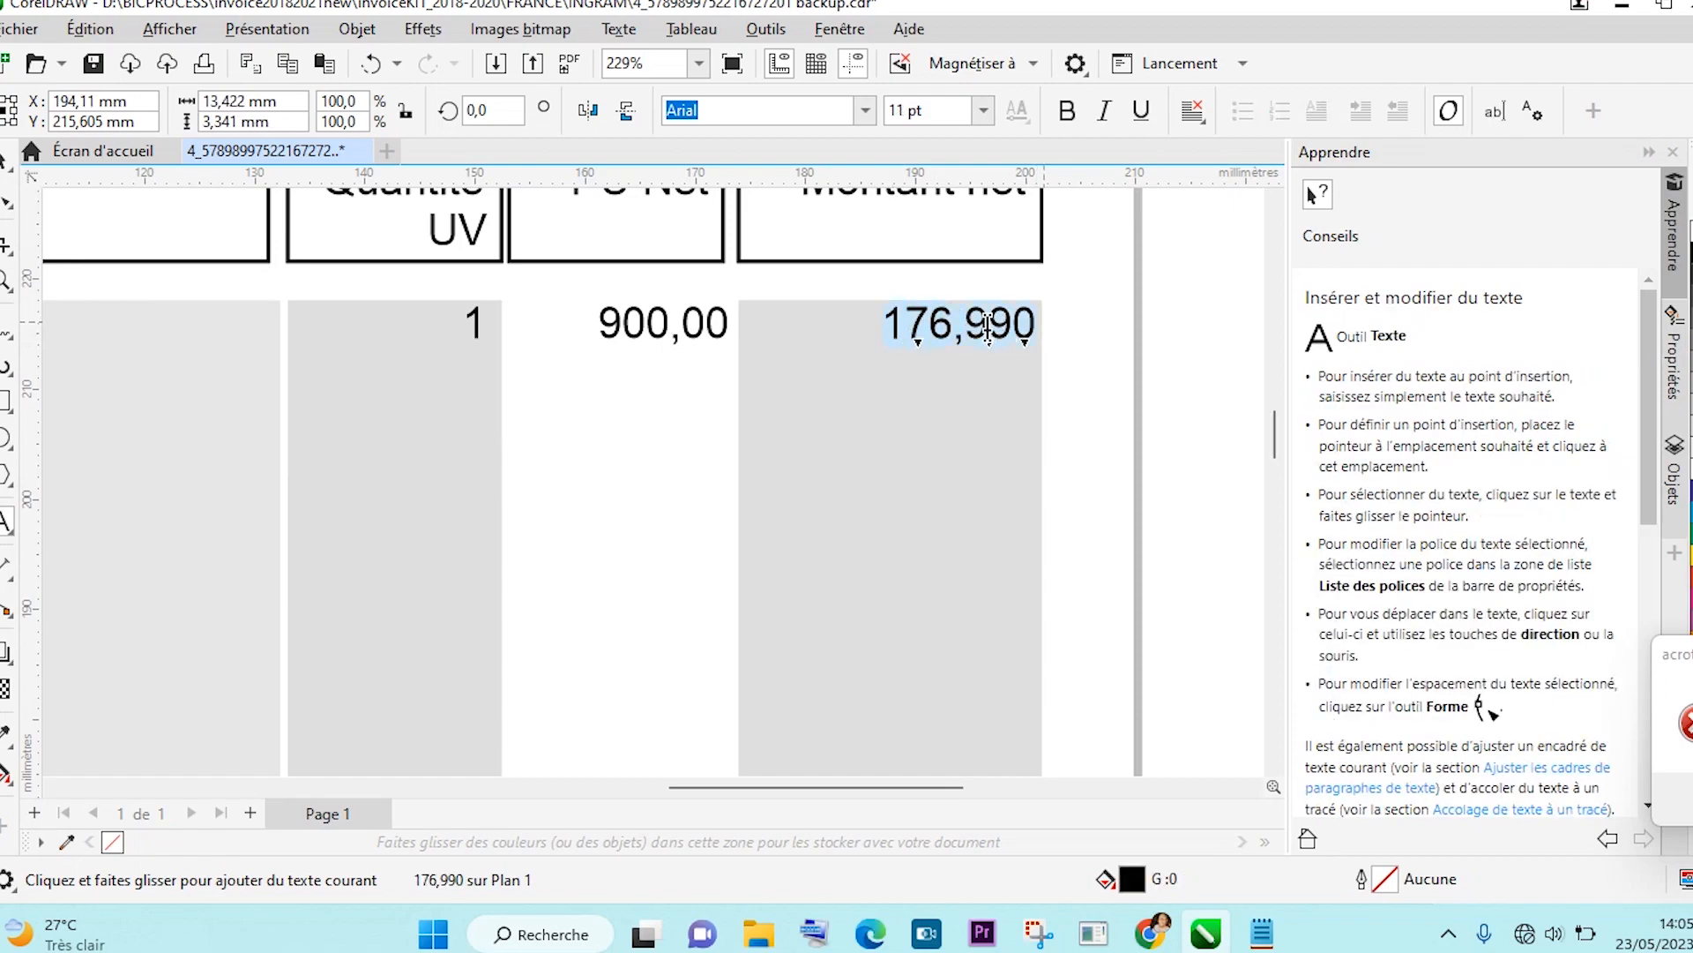
right_click(988, 326)
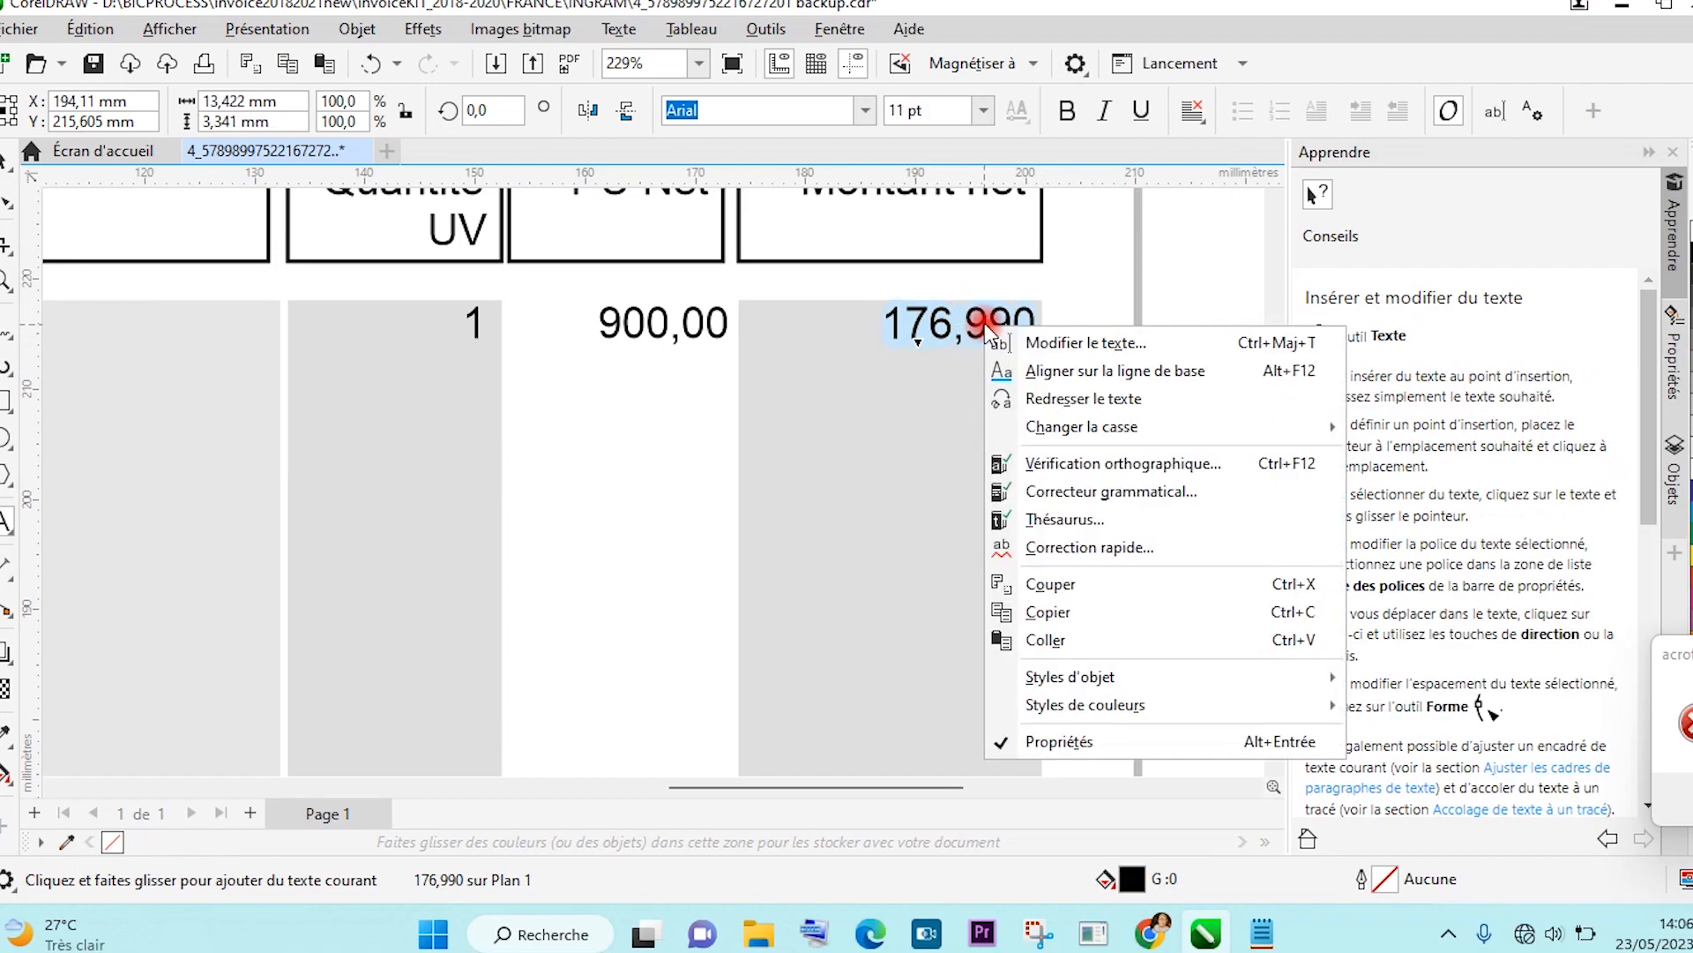
left_click(1066, 615)
Try to replace the Net à payer amount with the copied 176,990 and undo the paste.
left_click_drag(1271, 428, 1281, 553)
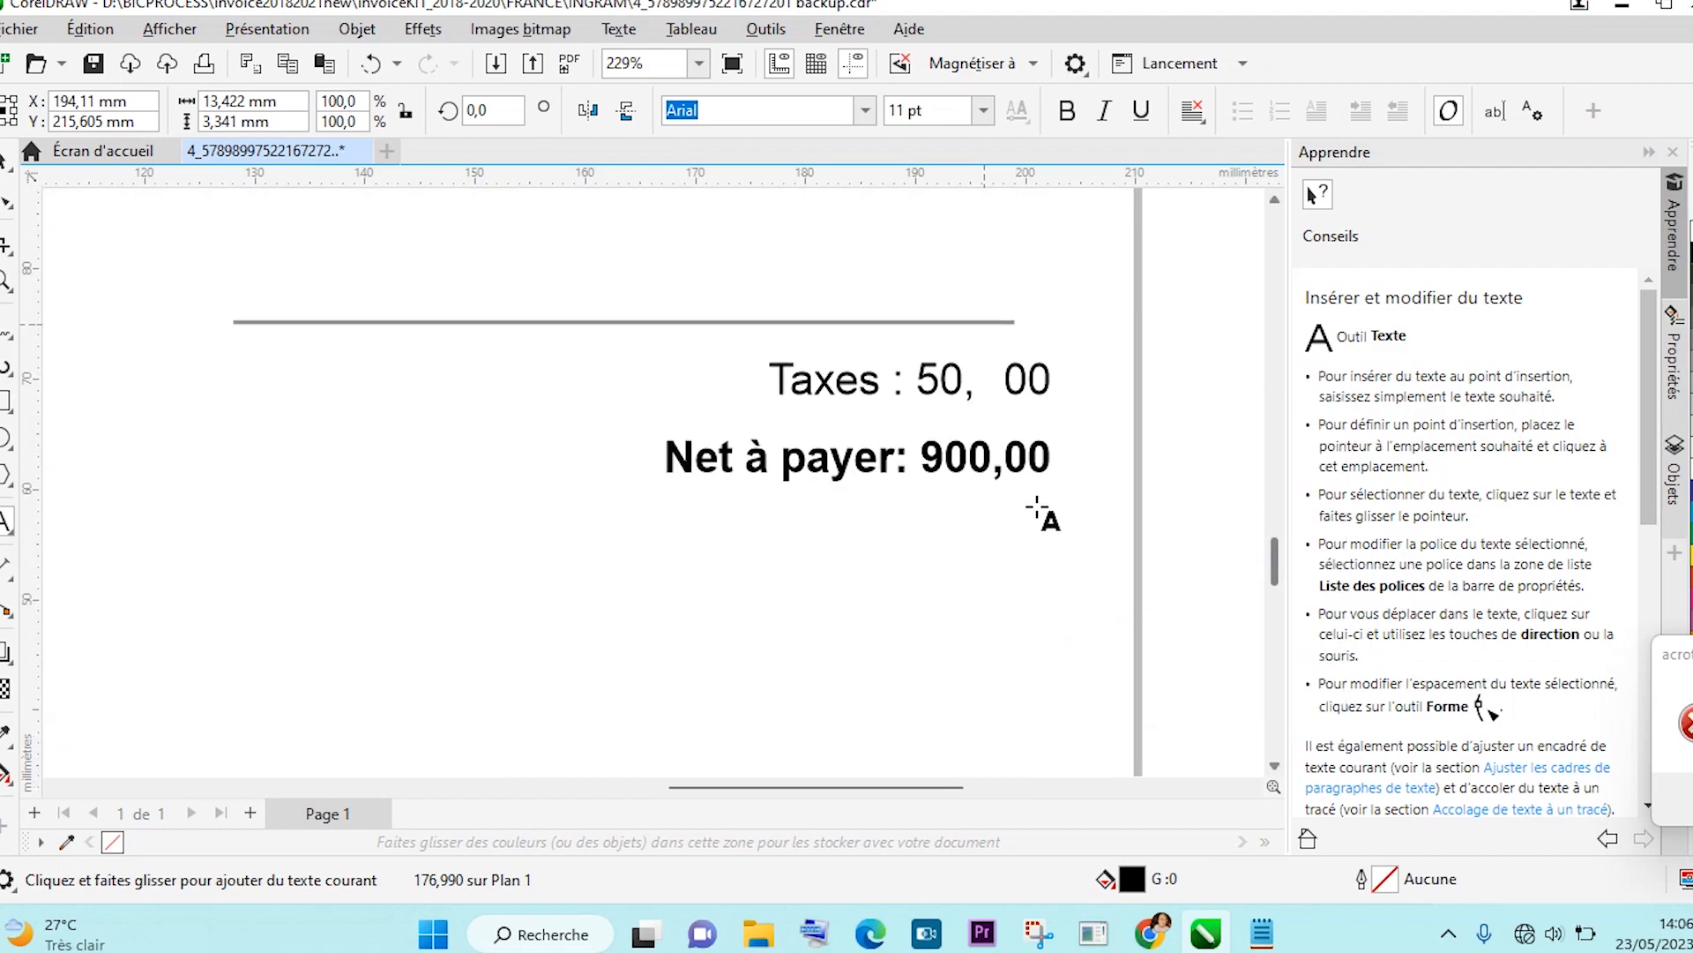
left_click_drag(929, 455, 1055, 462)
right_click(995, 467)
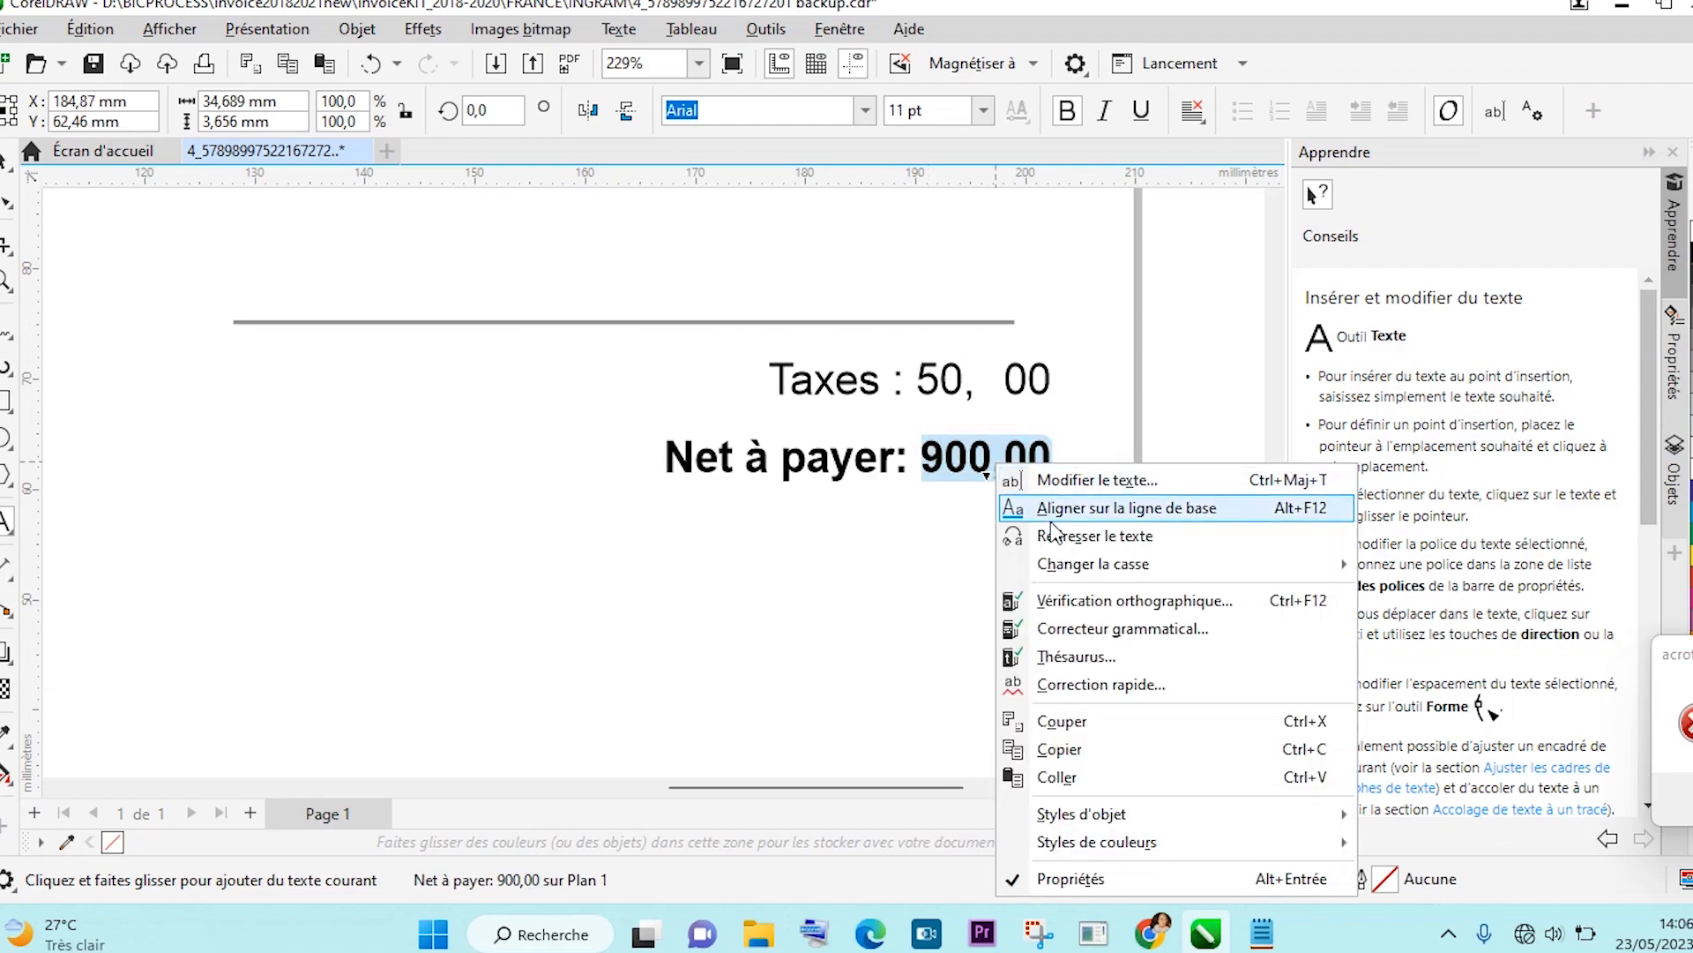
left_click(1078, 777)
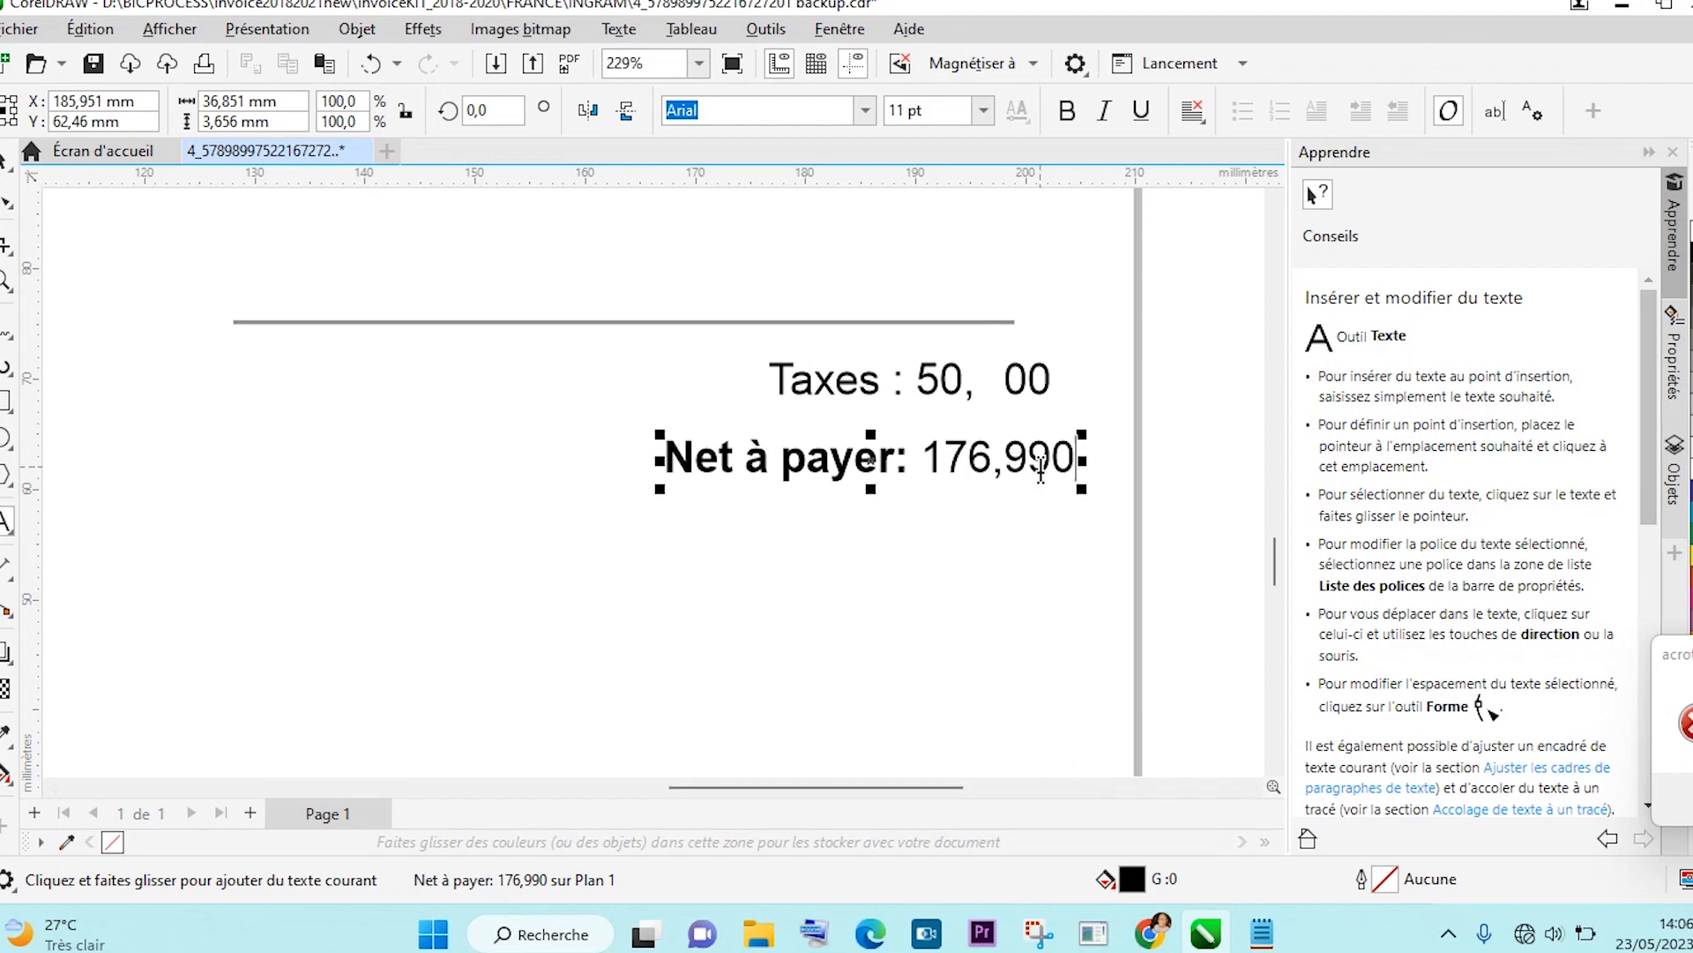
key("ctrl+z")
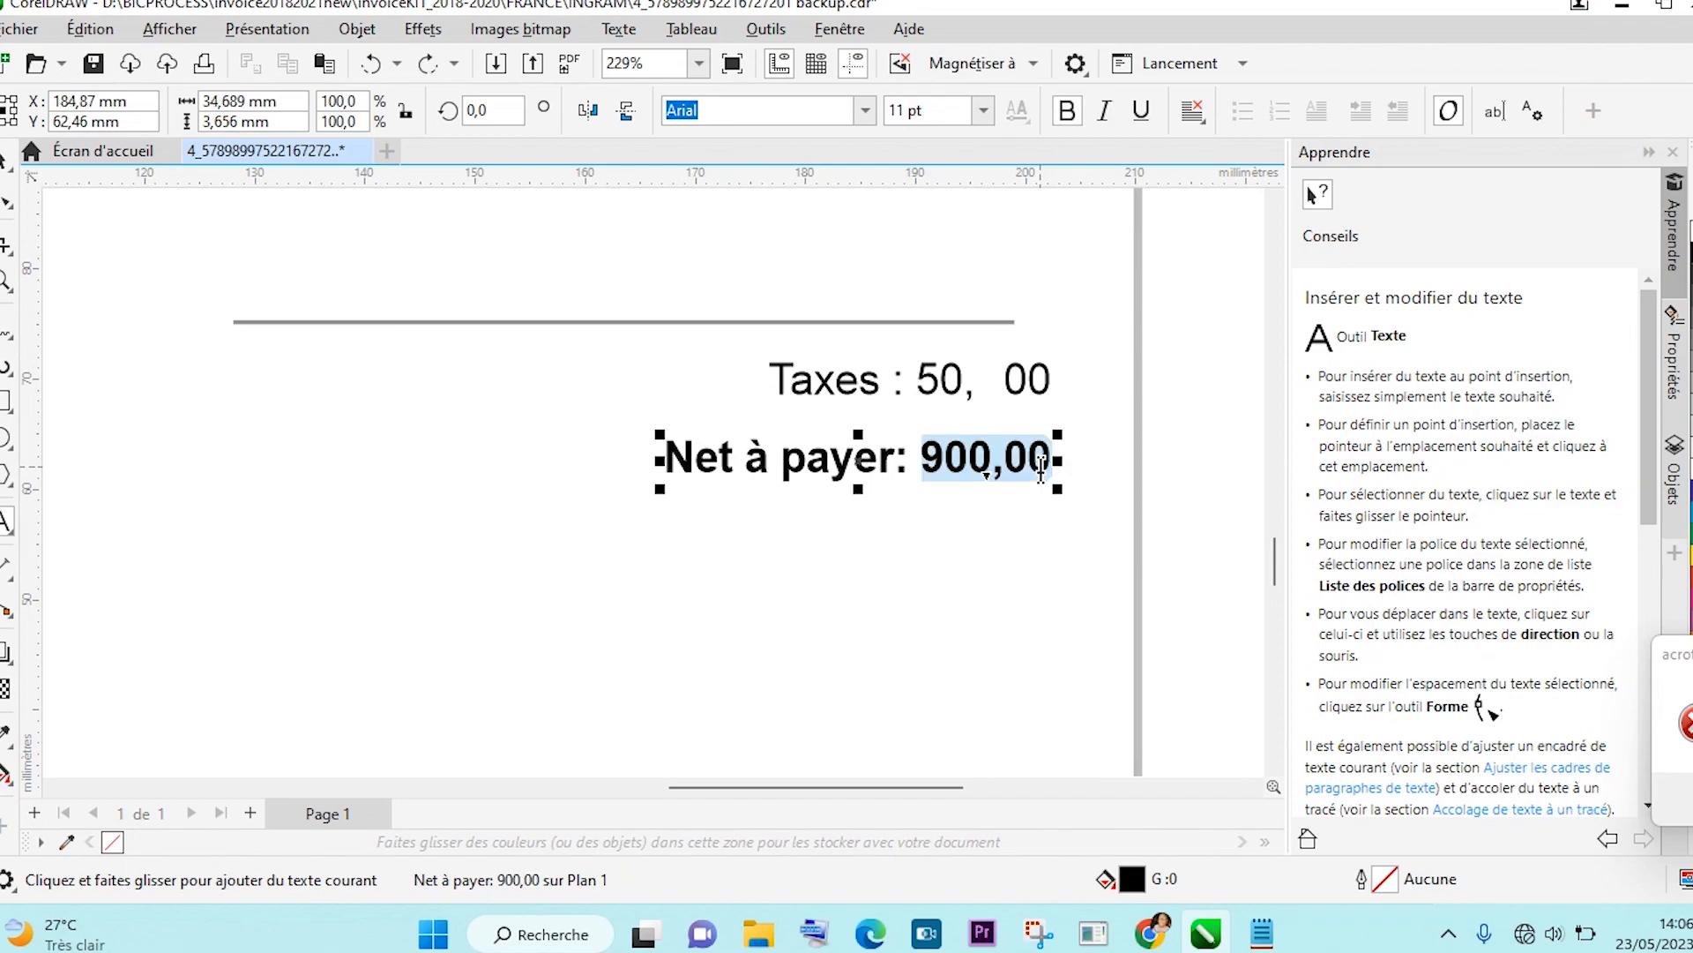
Set the bold Net à payer amount to 176,990 by editing its digits directly within the existing text.
left_click(988, 459)
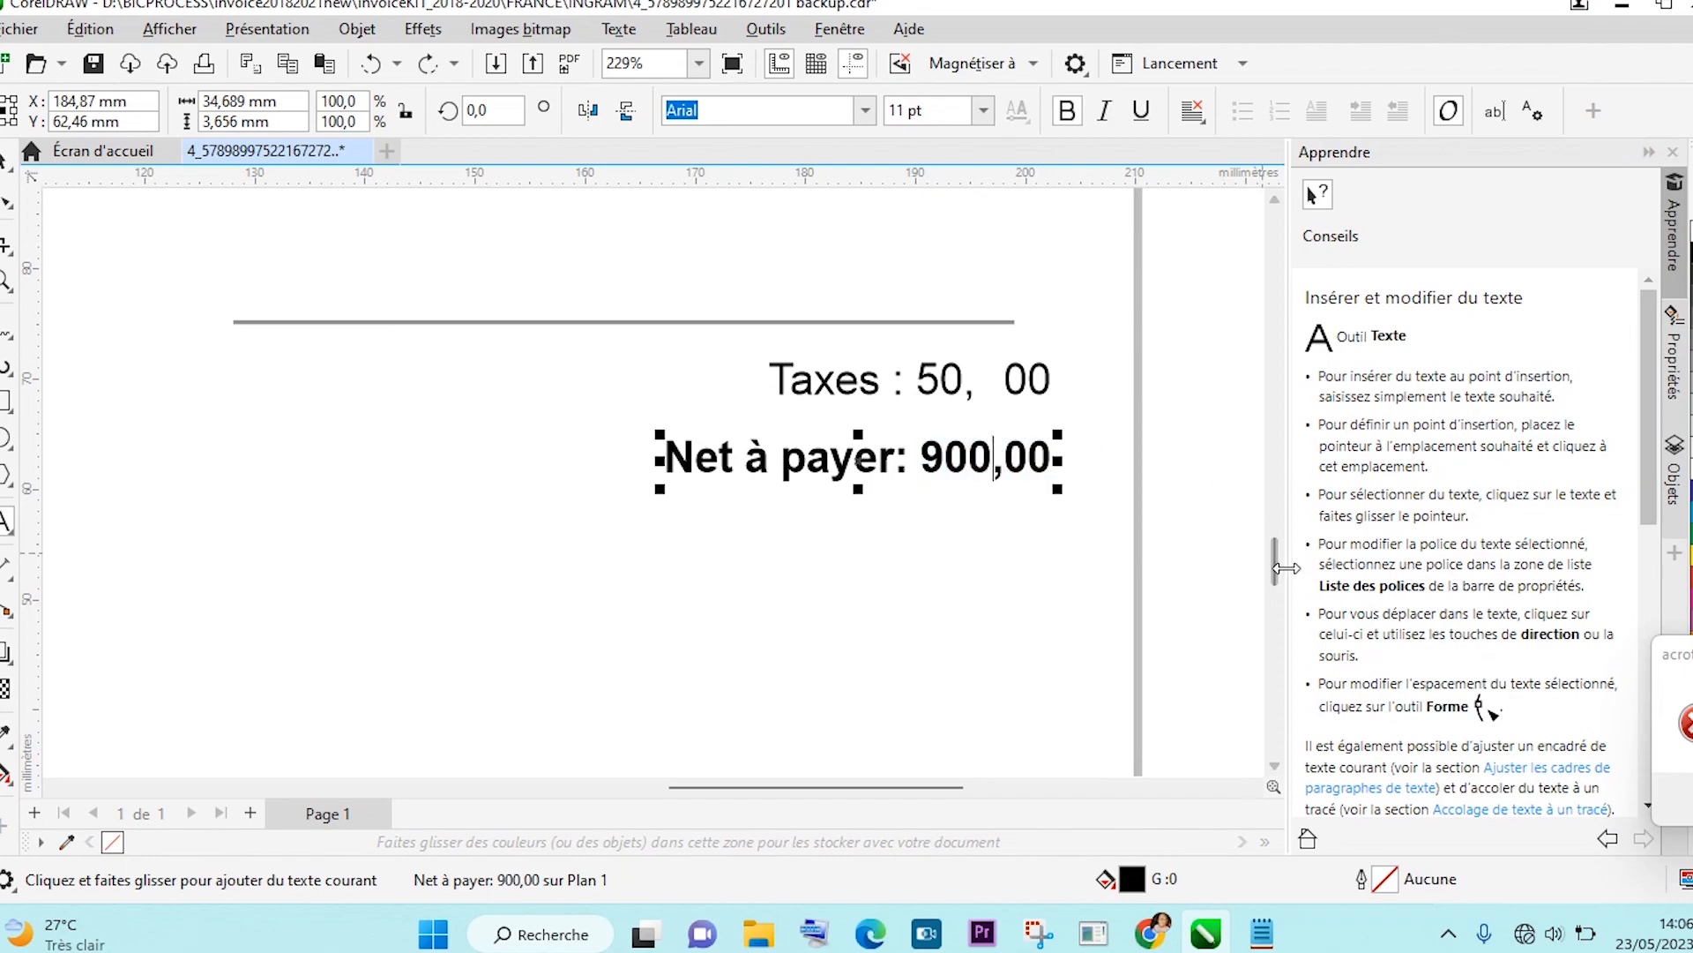
mouse_move(1281, 578)
left_mouse_down()
mouse_move(1278, 434)
mouse_move(1277, 562)
left_mouse_up()
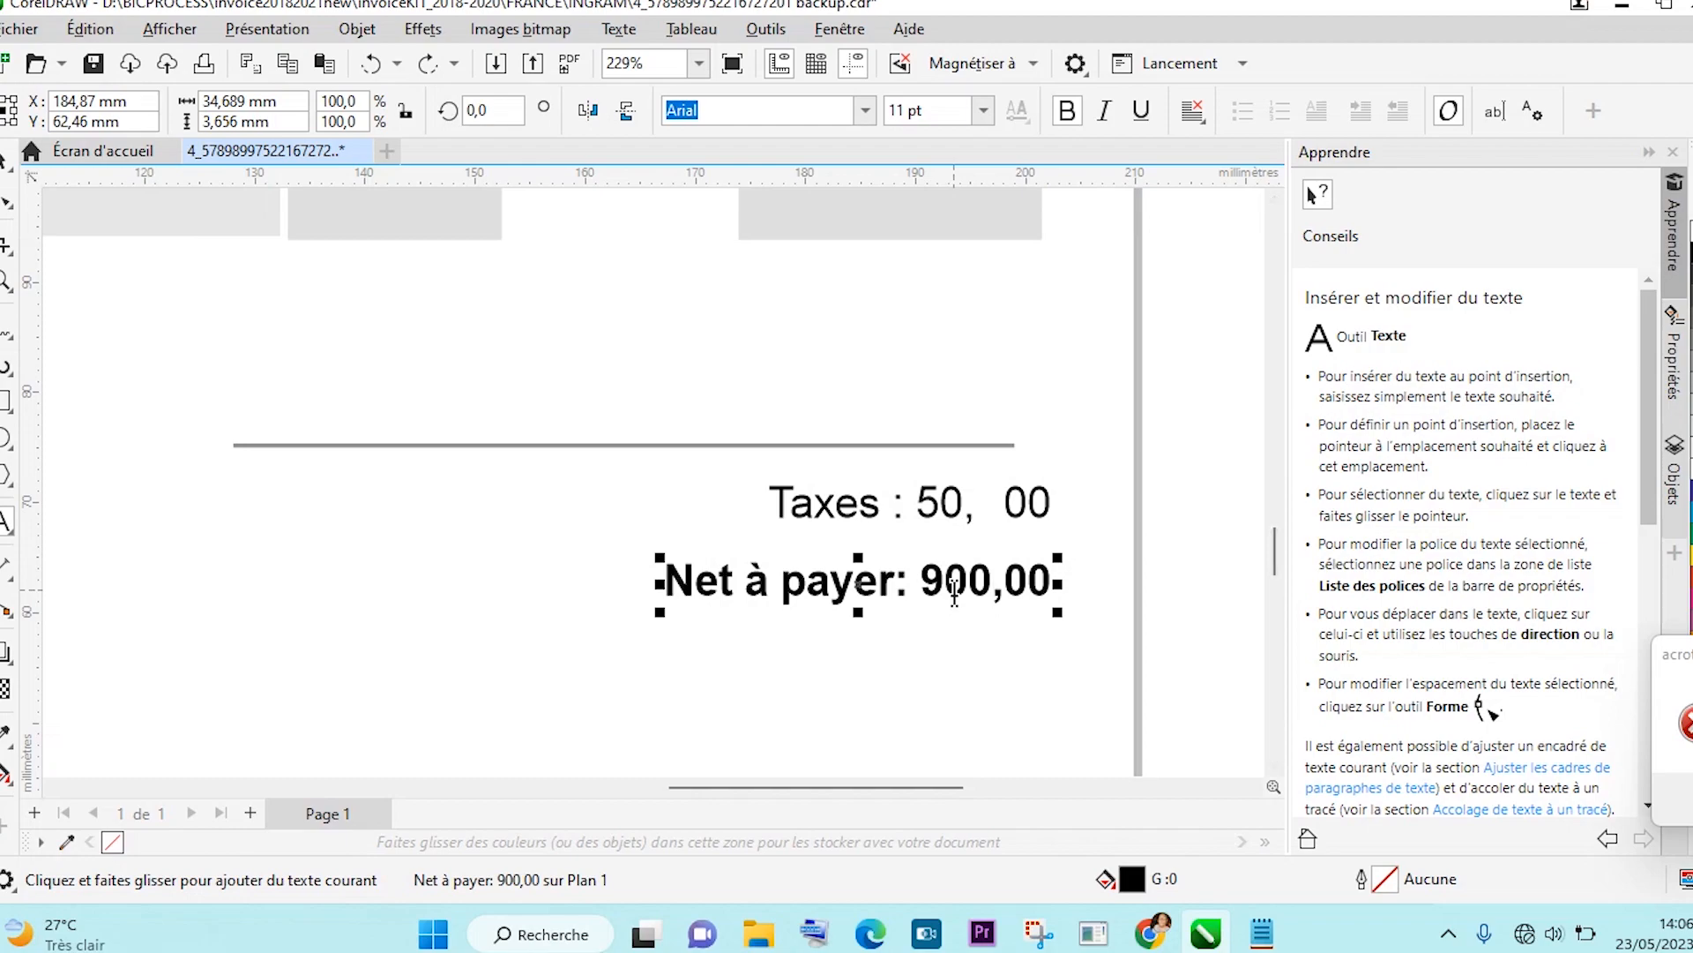
key("BackSpace")
key("BackSpace")
key("BackSpace")
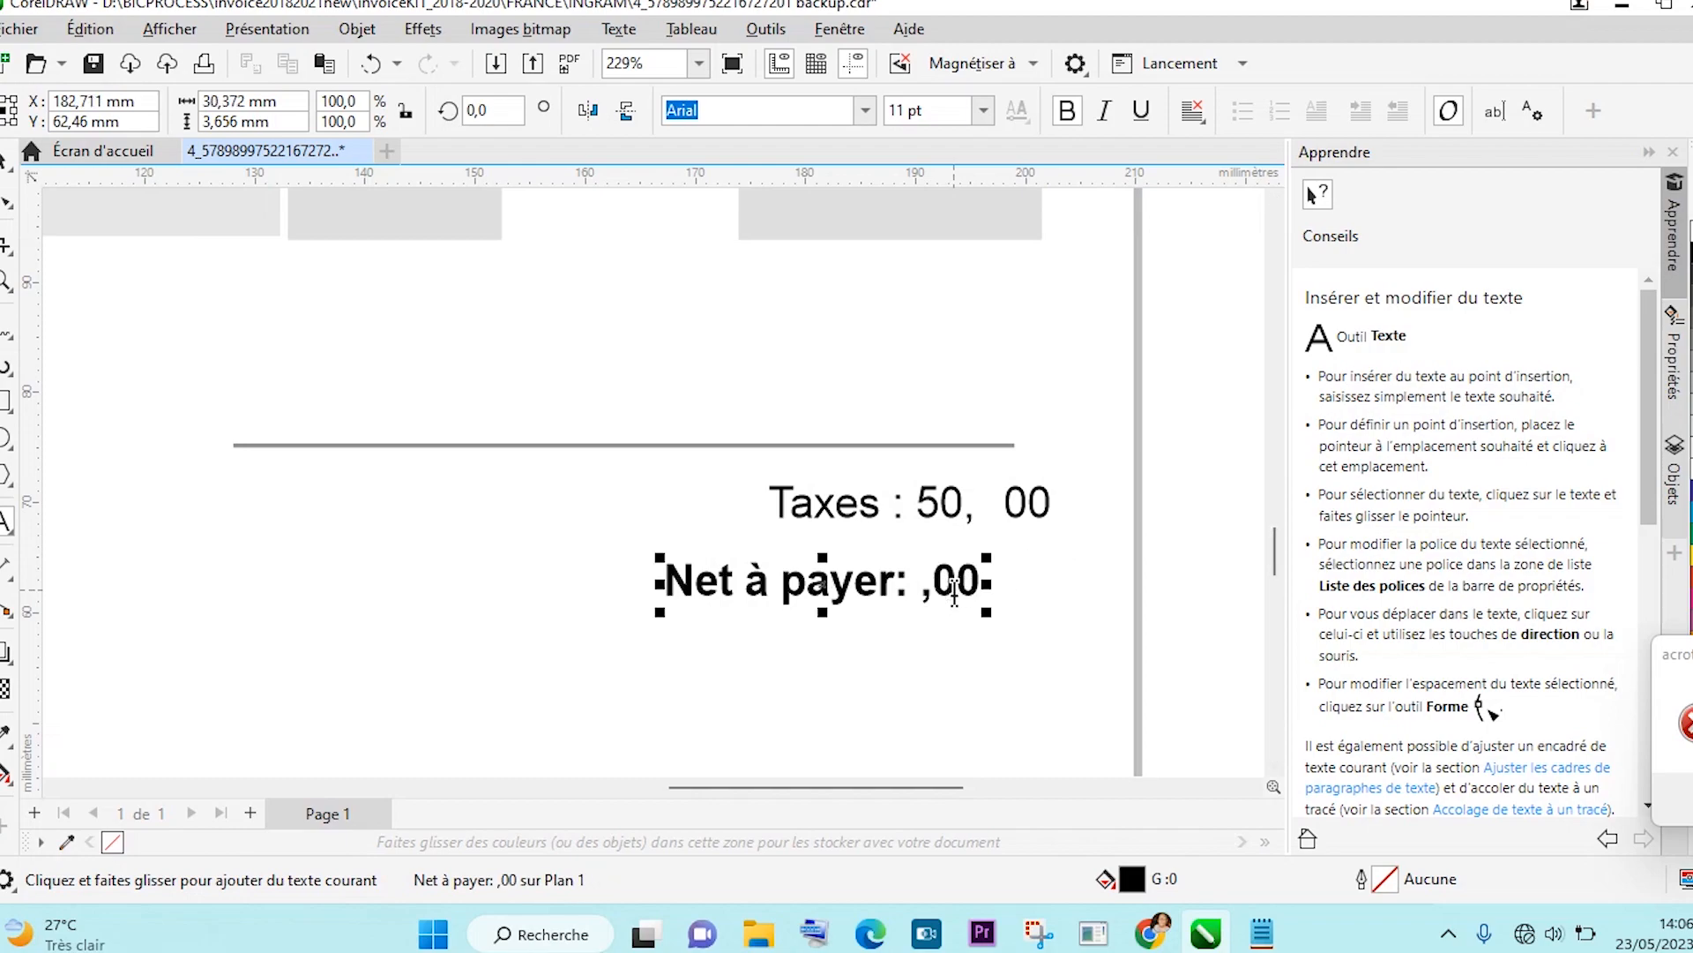
type("176")
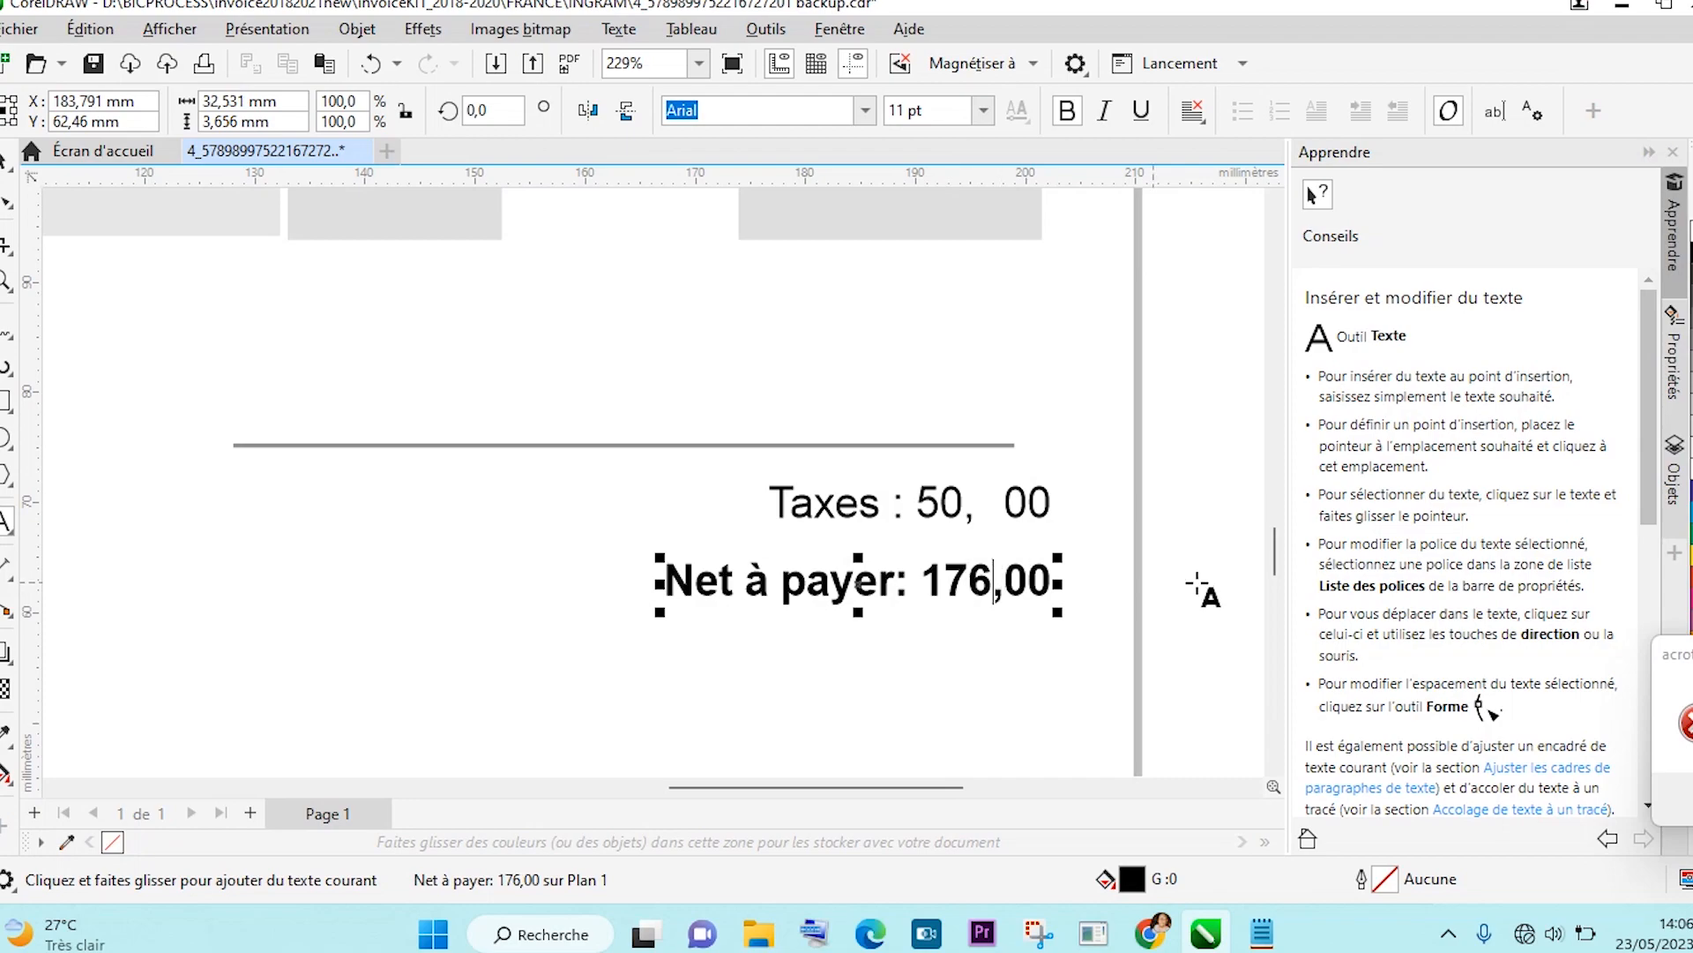
mouse_move(1279, 558)
left_mouse_down()
mouse_move(1288, 424)
mouse_move(1278, 542)
left_mouse_up()
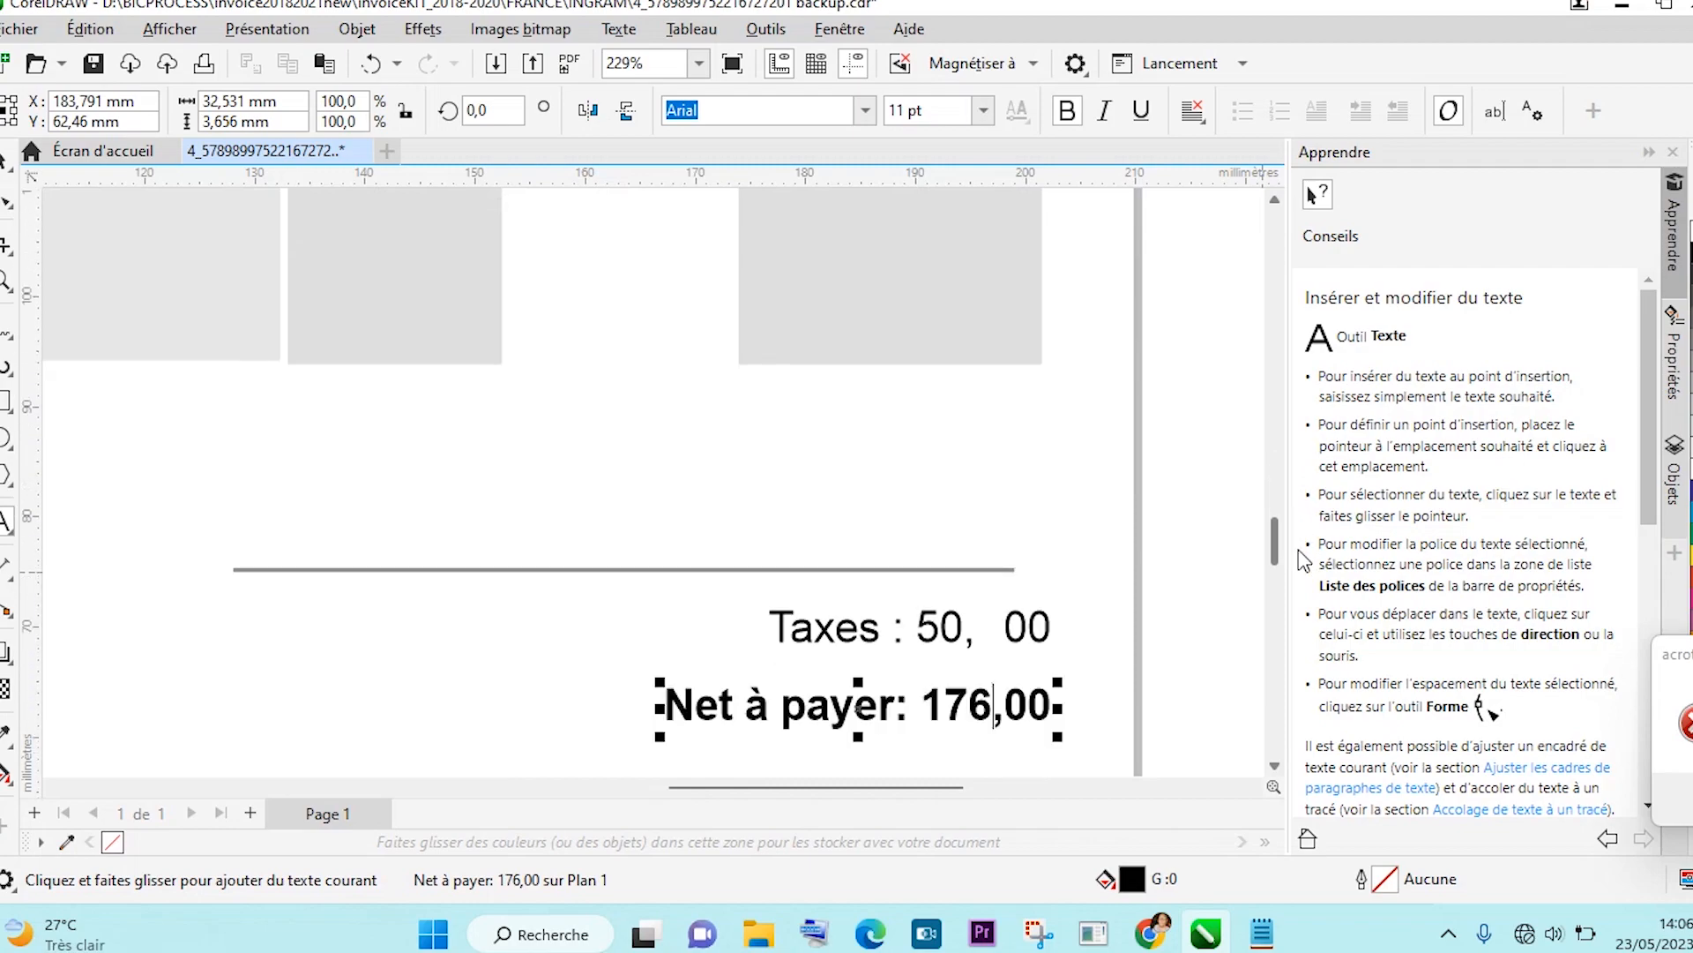
left_click(1051, 706)
key("BackSpace")
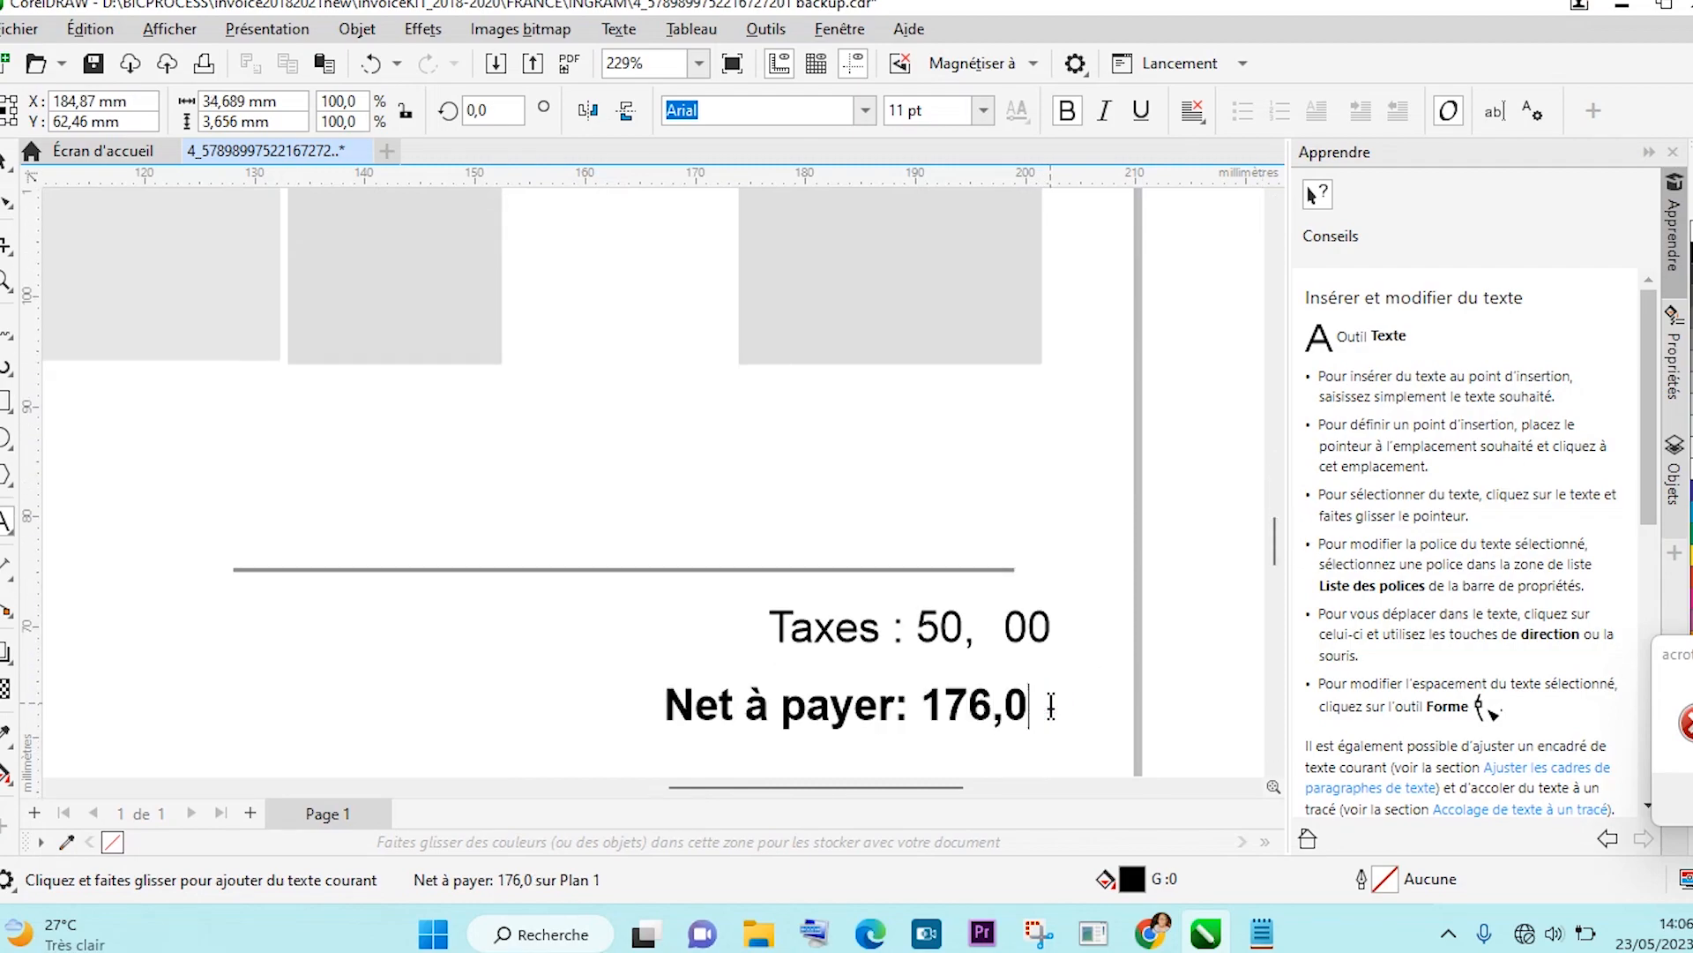
key("BackSpace")
type("990")
key("Escape")
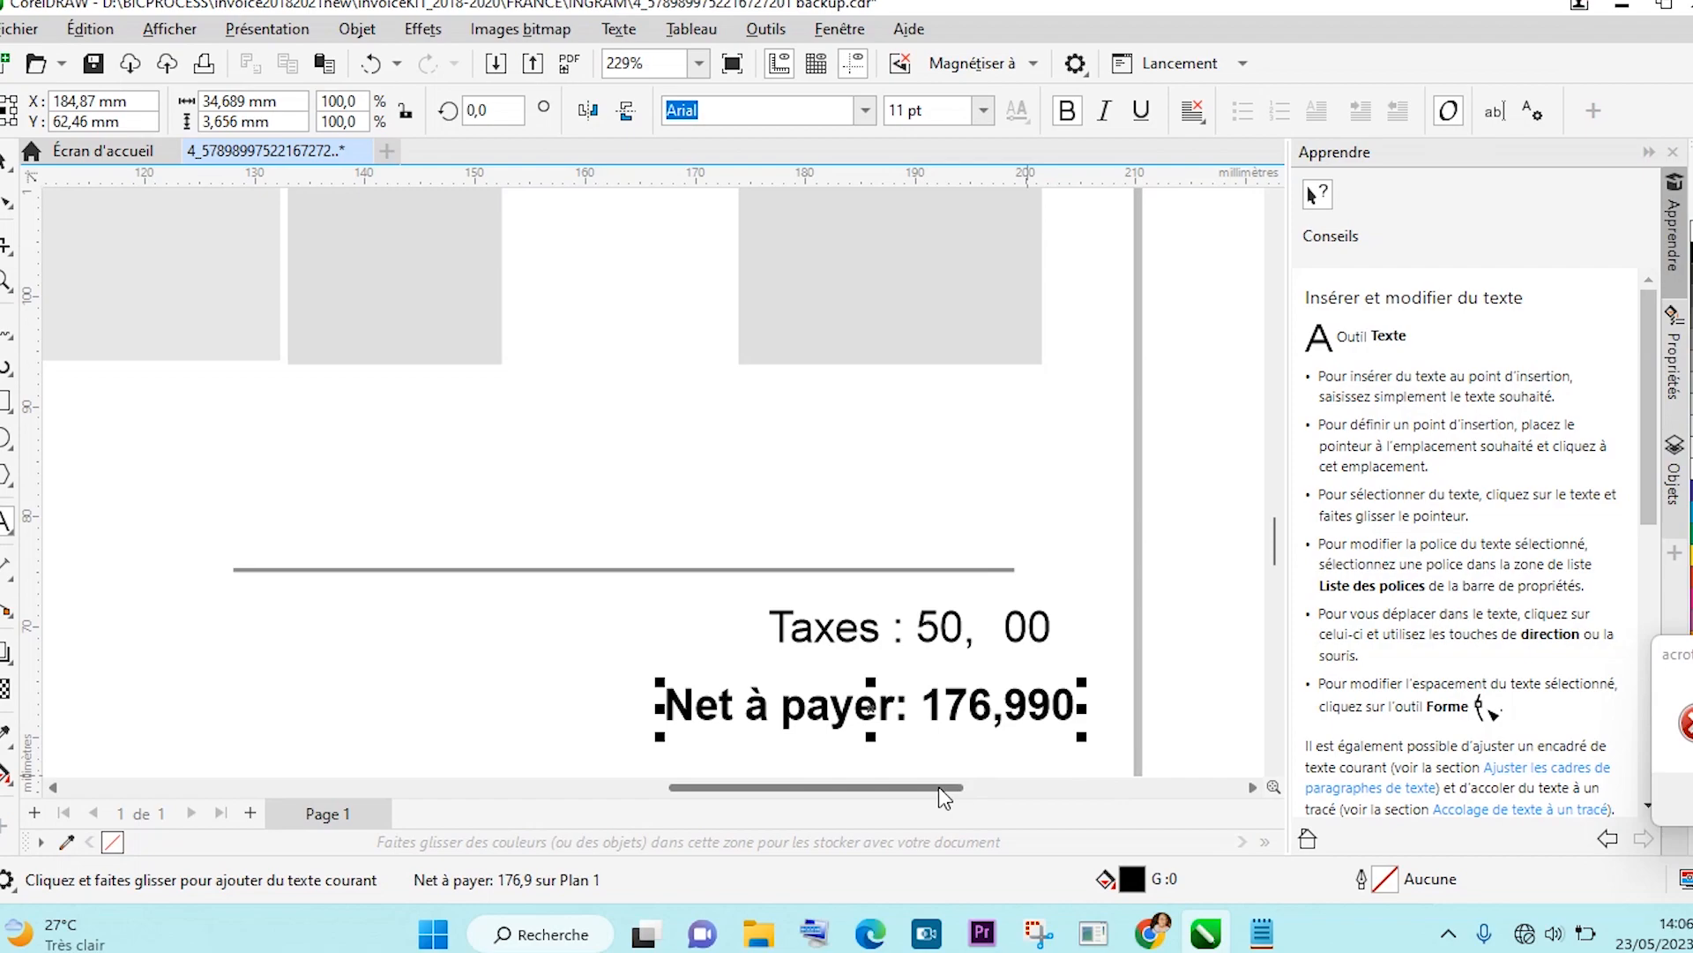
Examine the Taxes table and the item row's reference, description and price values.
left_click_drag(942, 787, 620, 794)
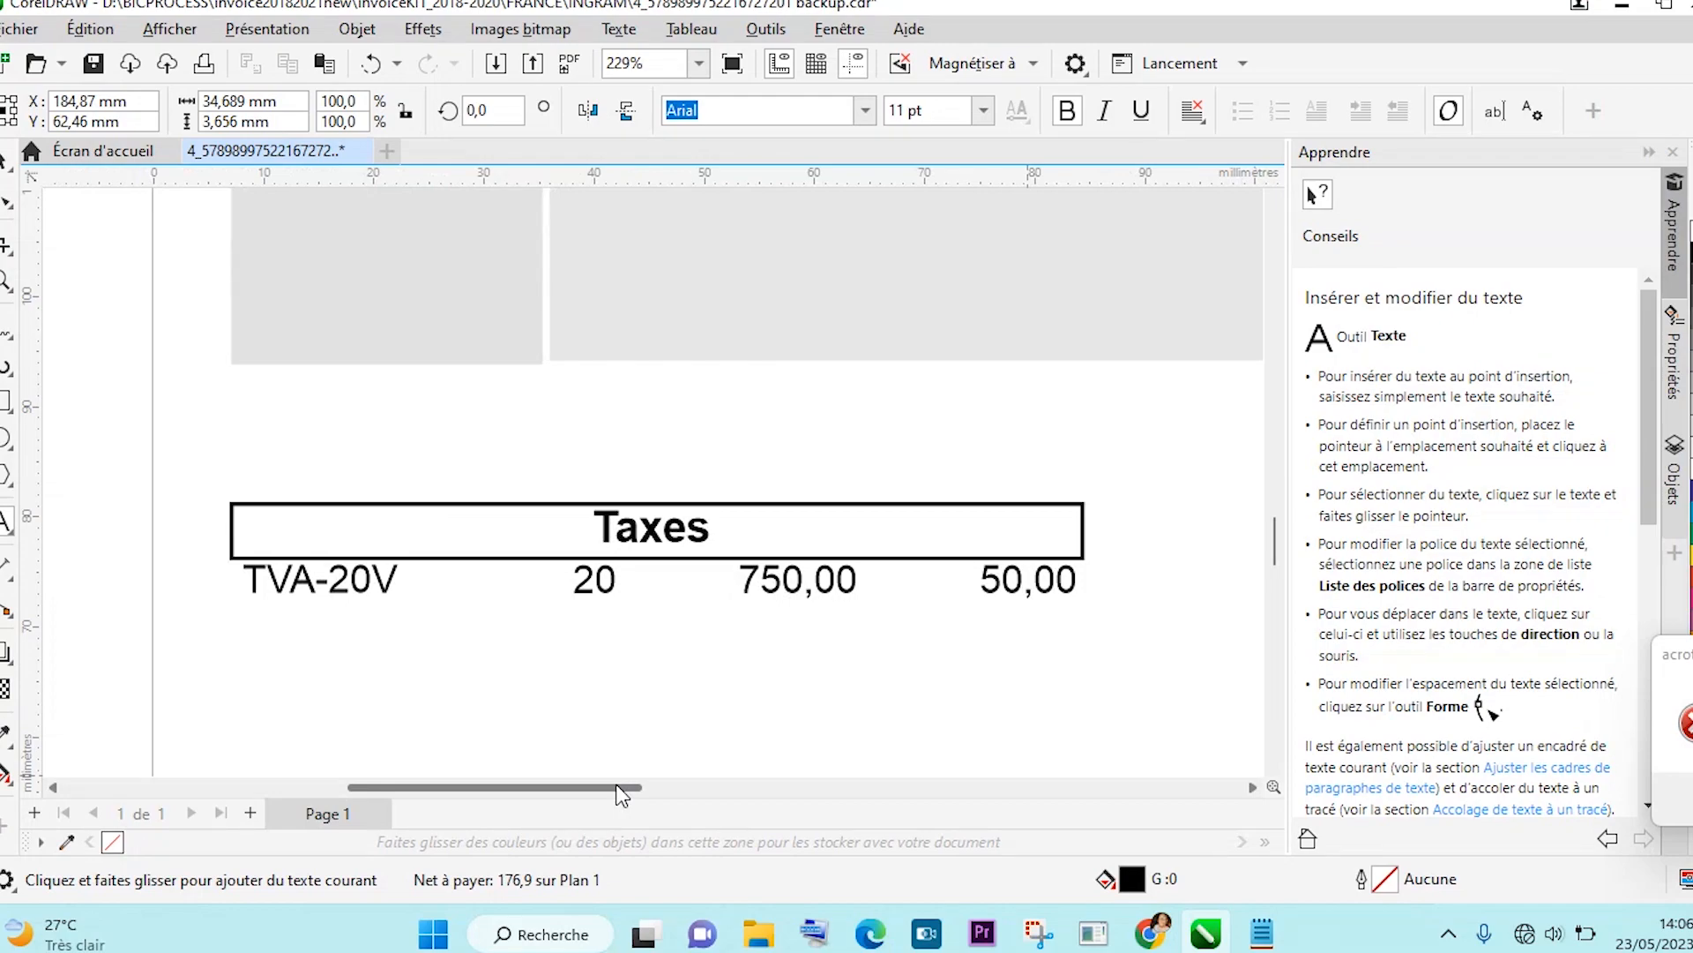
left_click_drag(620, 792, 624, 792)
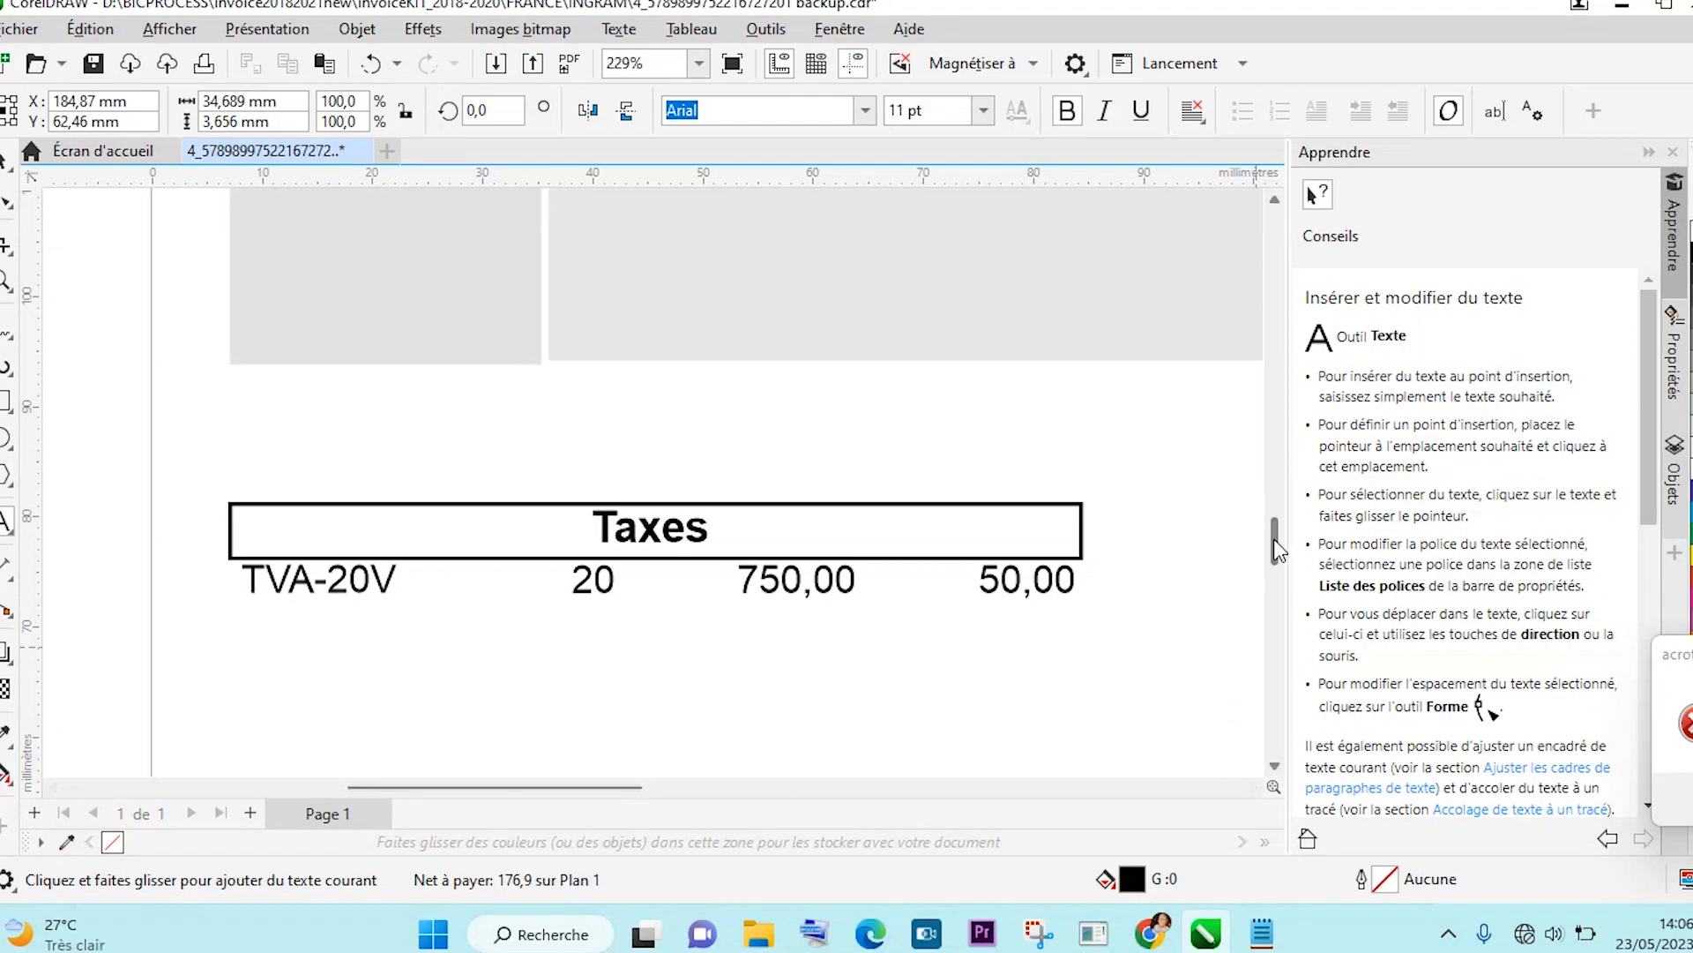
left_click_drag(1275, 540, 1262, 426)
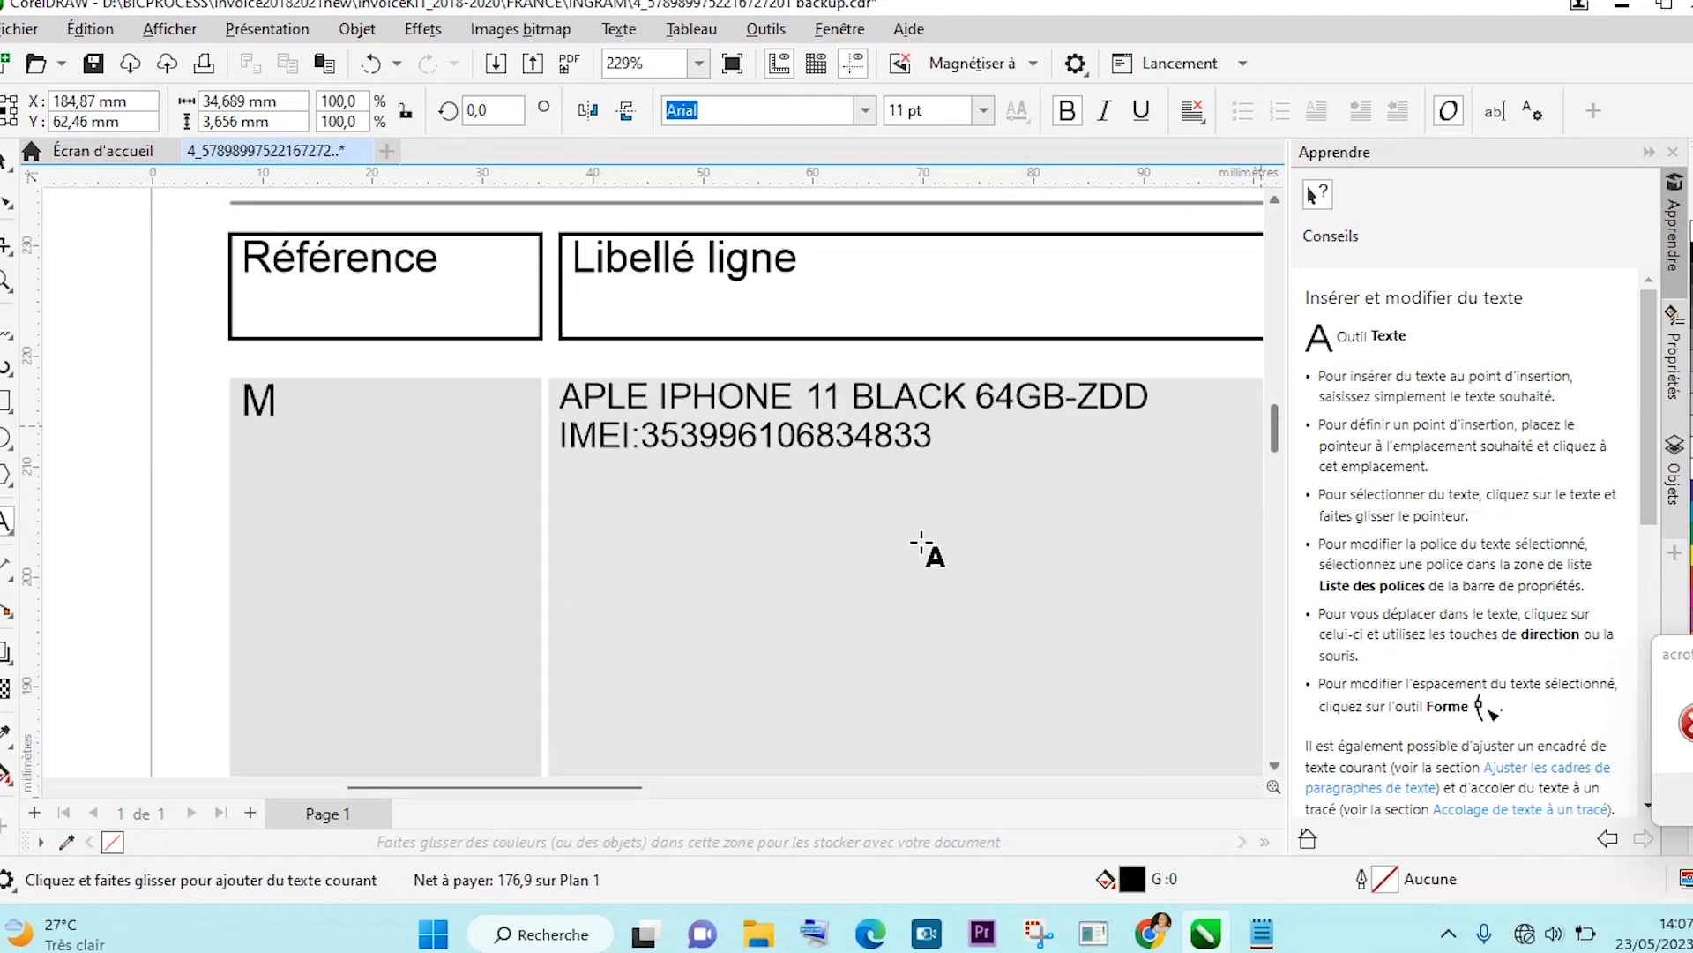
scroll(913, 564, "up", 2)
scroll(895, 570, "down", 2)
scroll(895, 569, "down", 3)
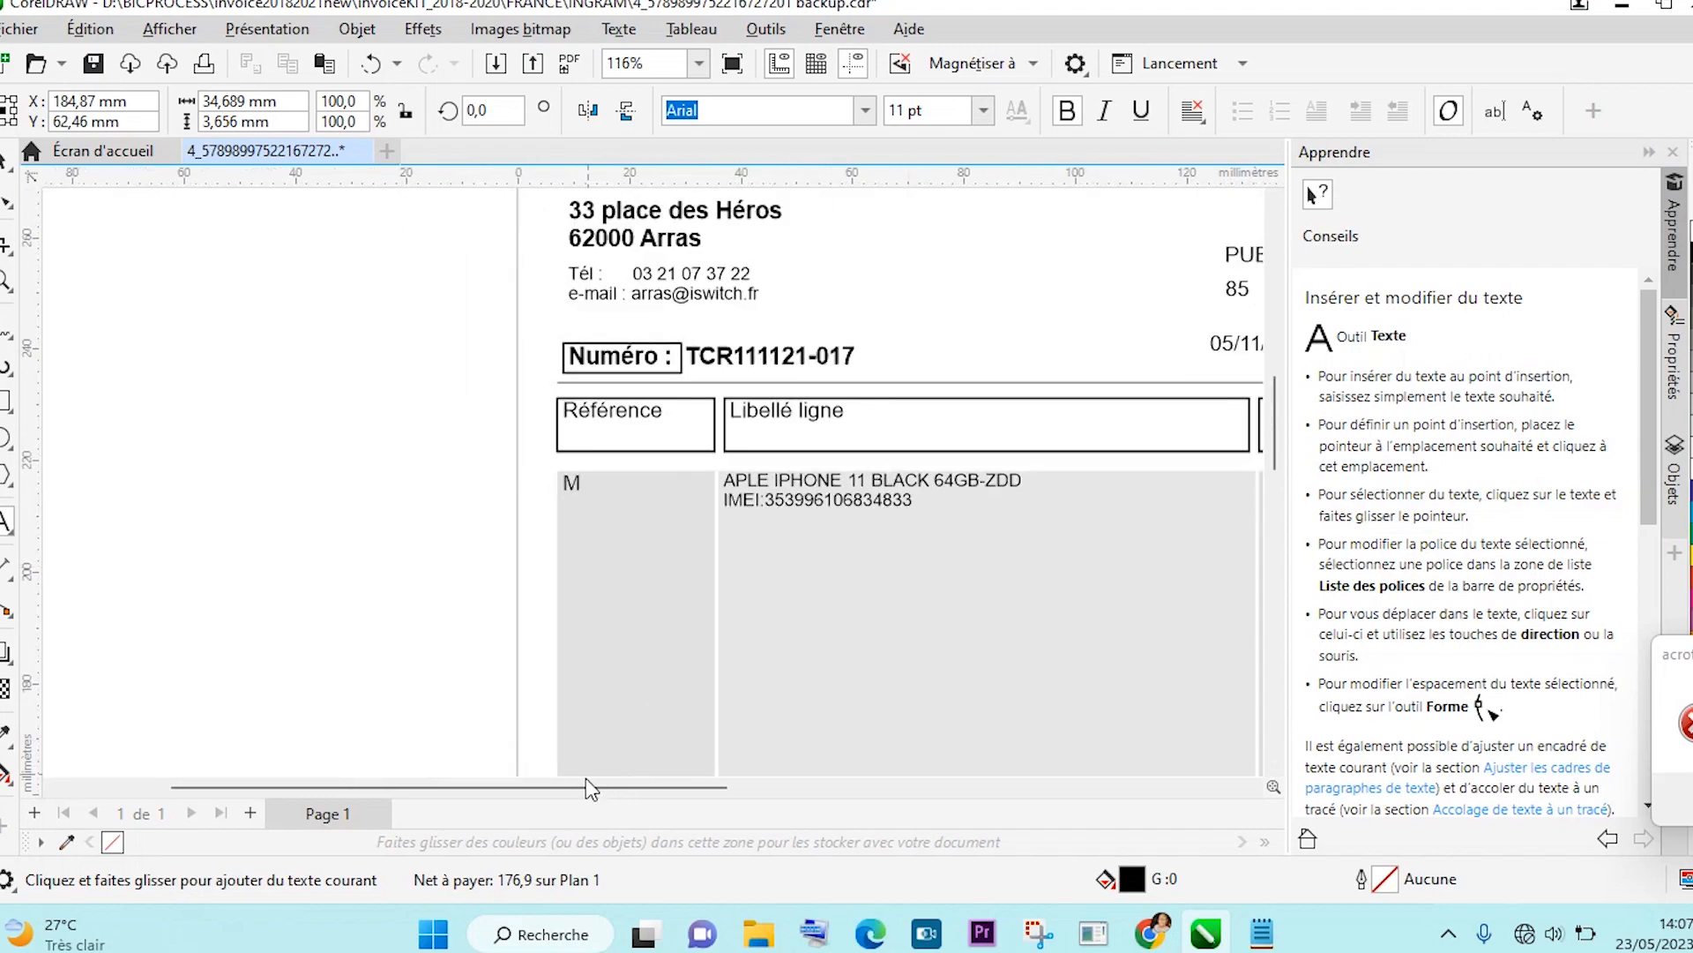
left_click_drag(582, 789, 830, 802)
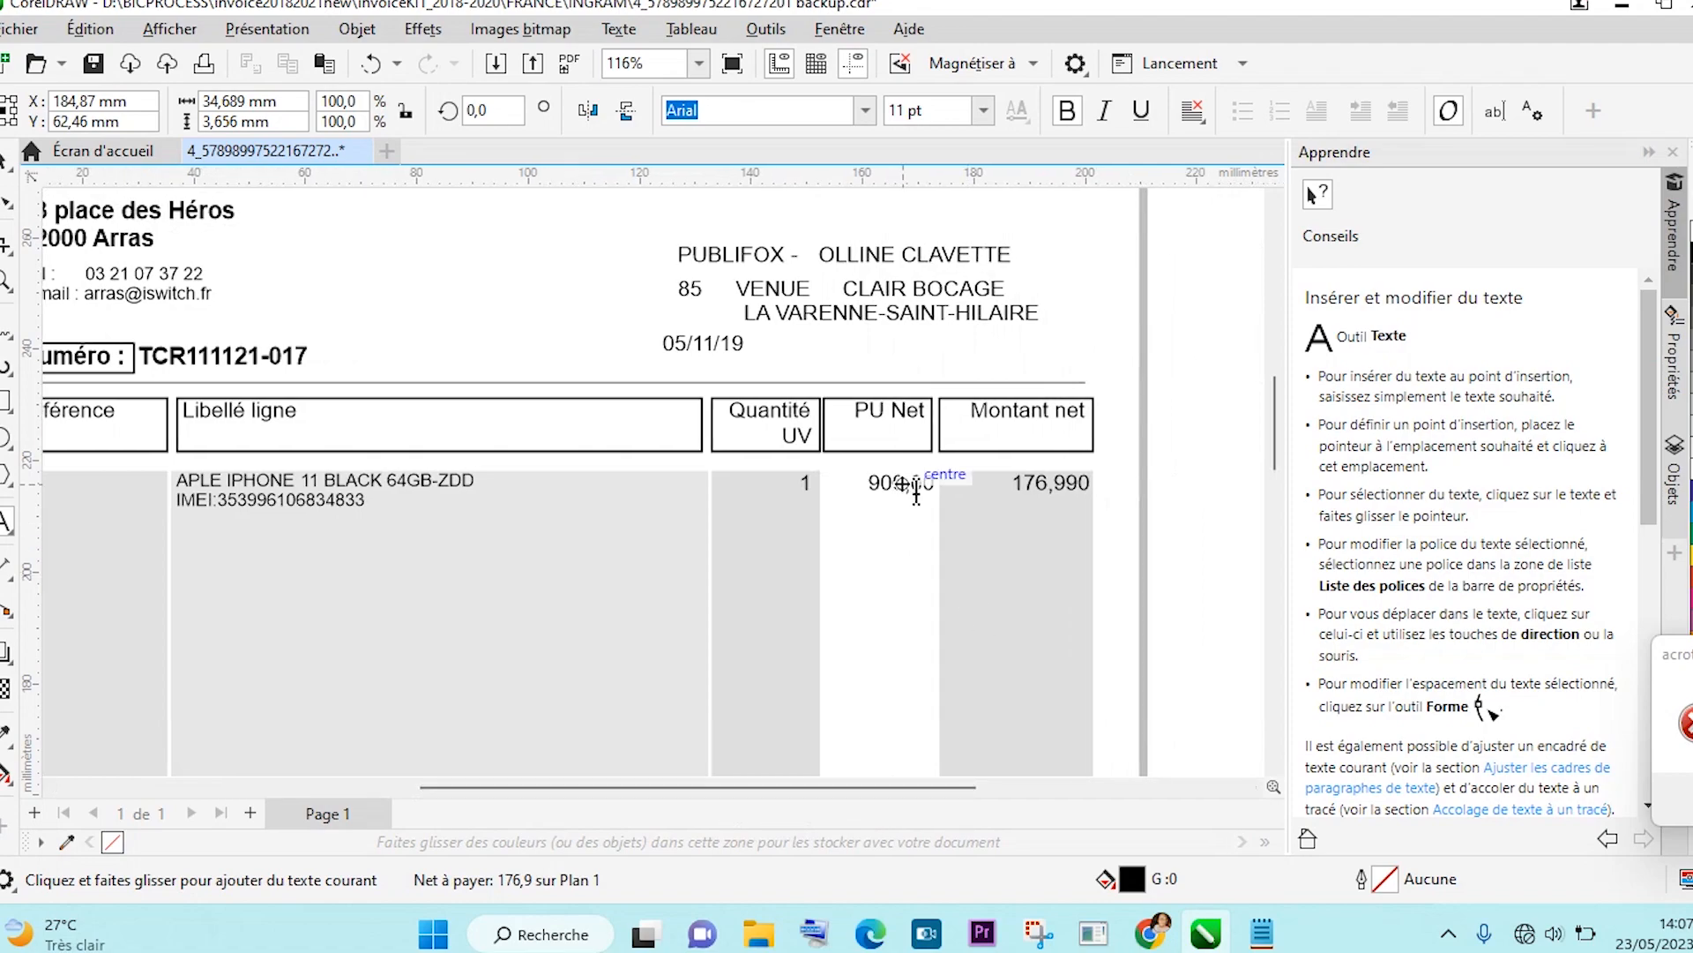
Move the 176,990 amount in the Montant net column slightly to the left within its column.
scroll(1108, 574, "up", 4)
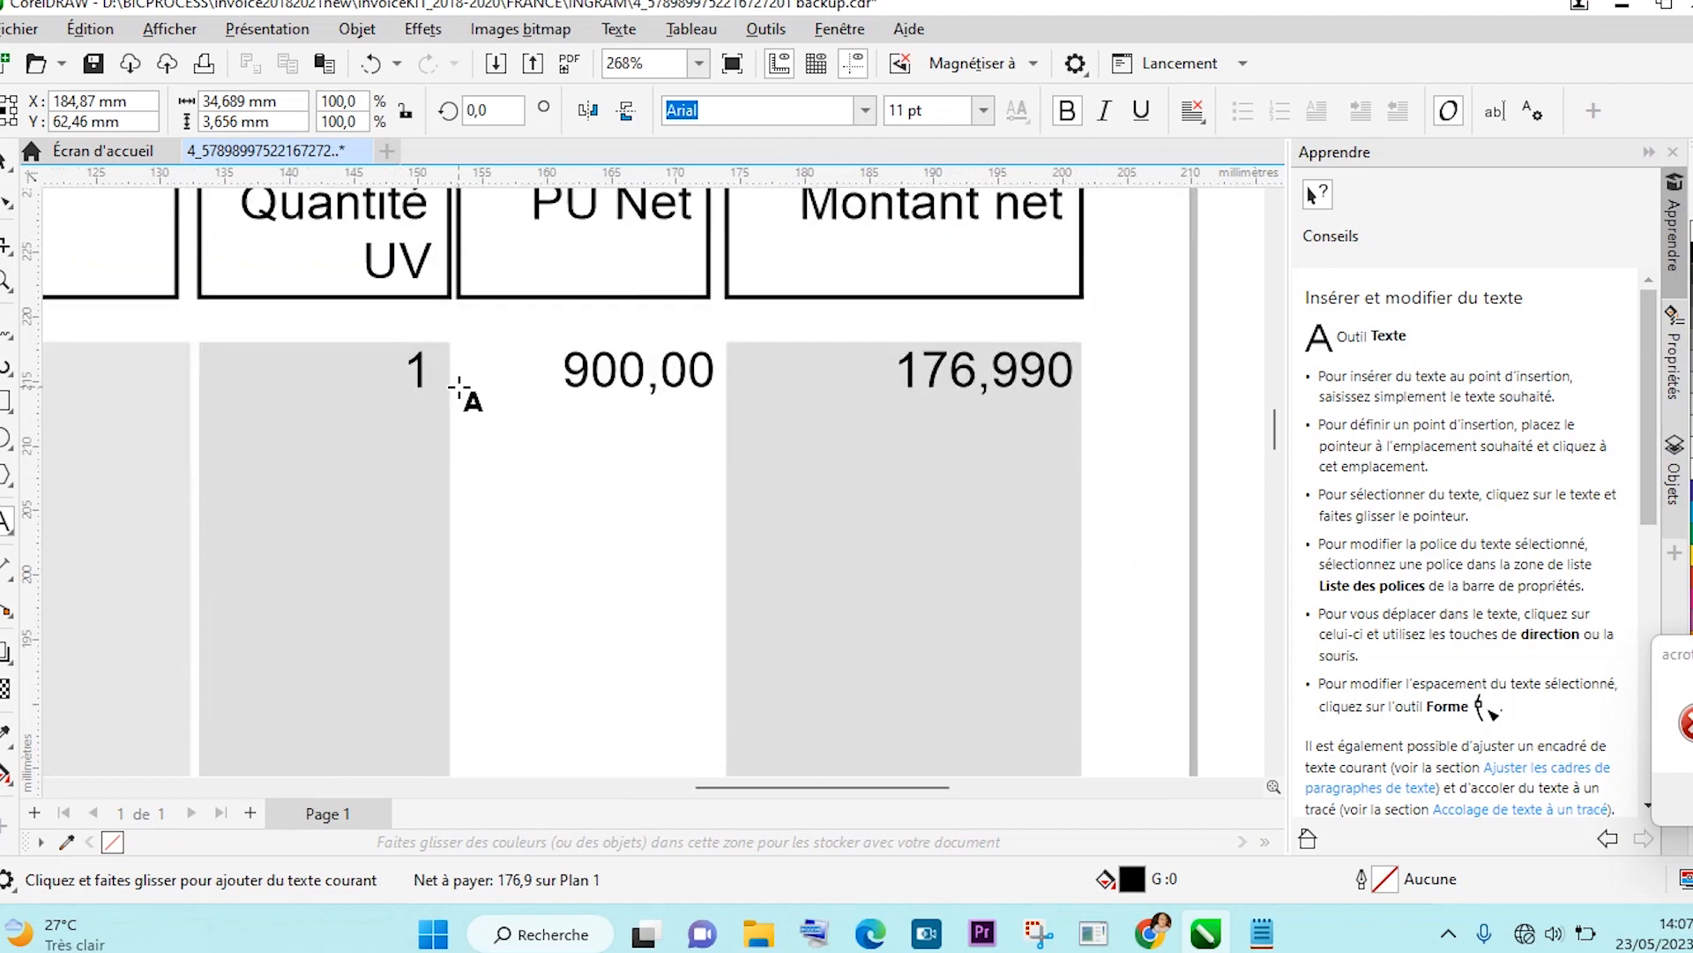
left_click(7, 160)
left_click(977, 381)
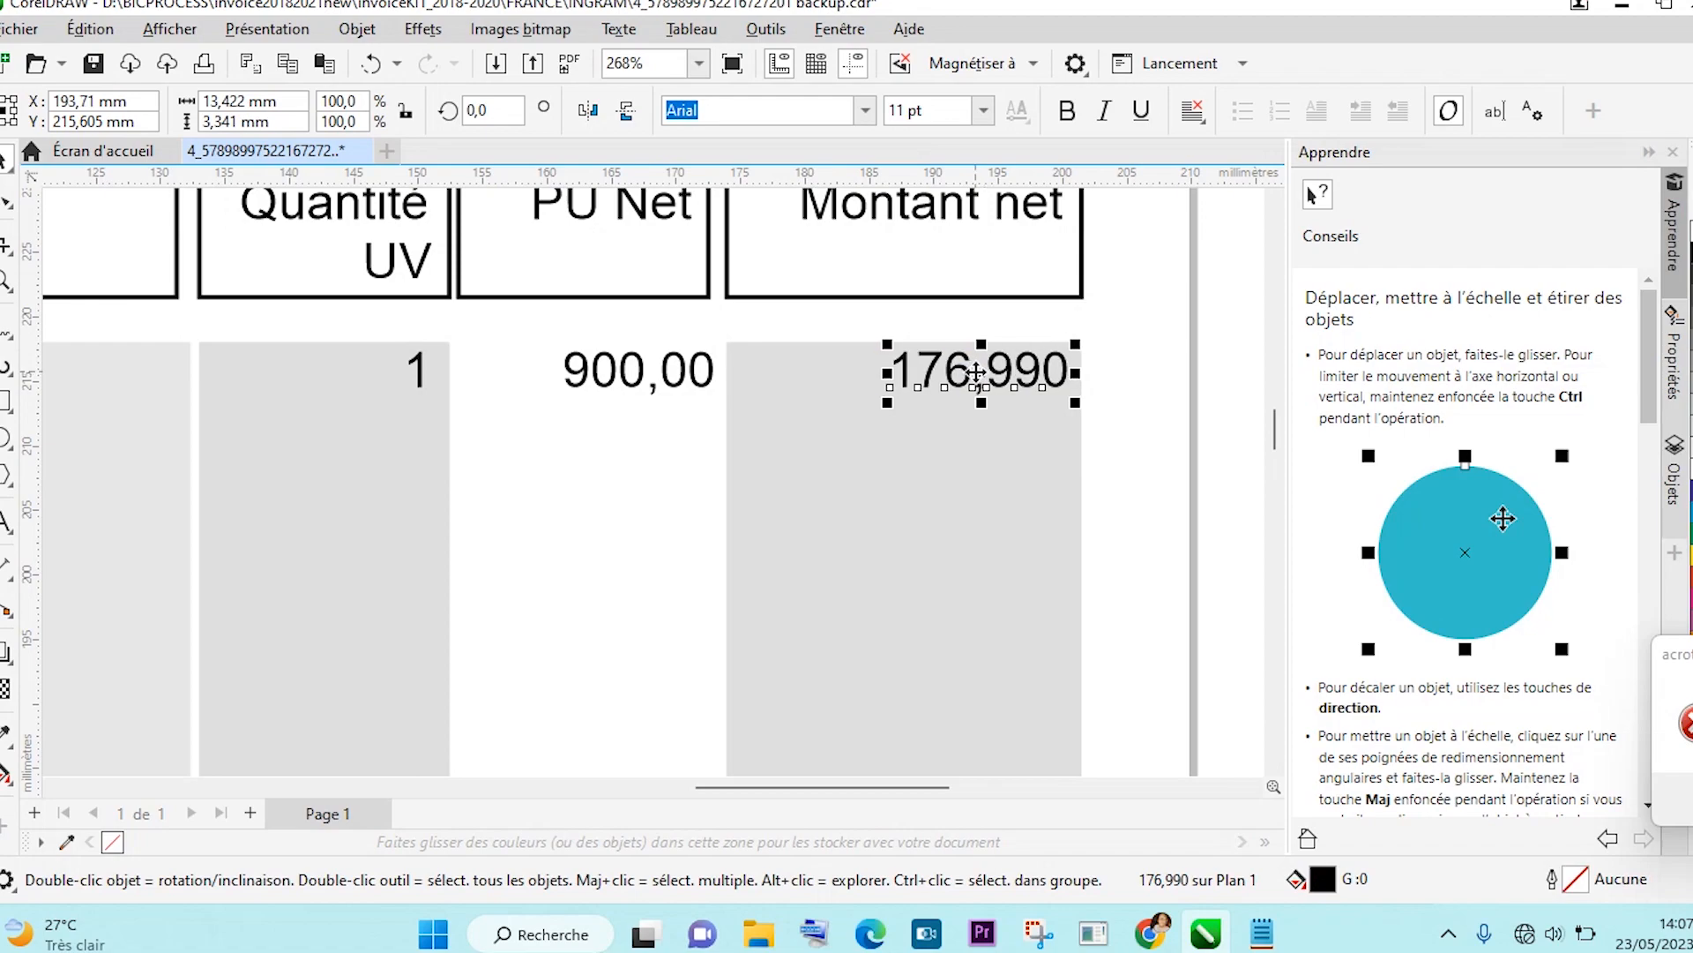
Replace the digits before the comma in the PU Net amount with 176, keeping the existing text object.
left_click(628, 392)
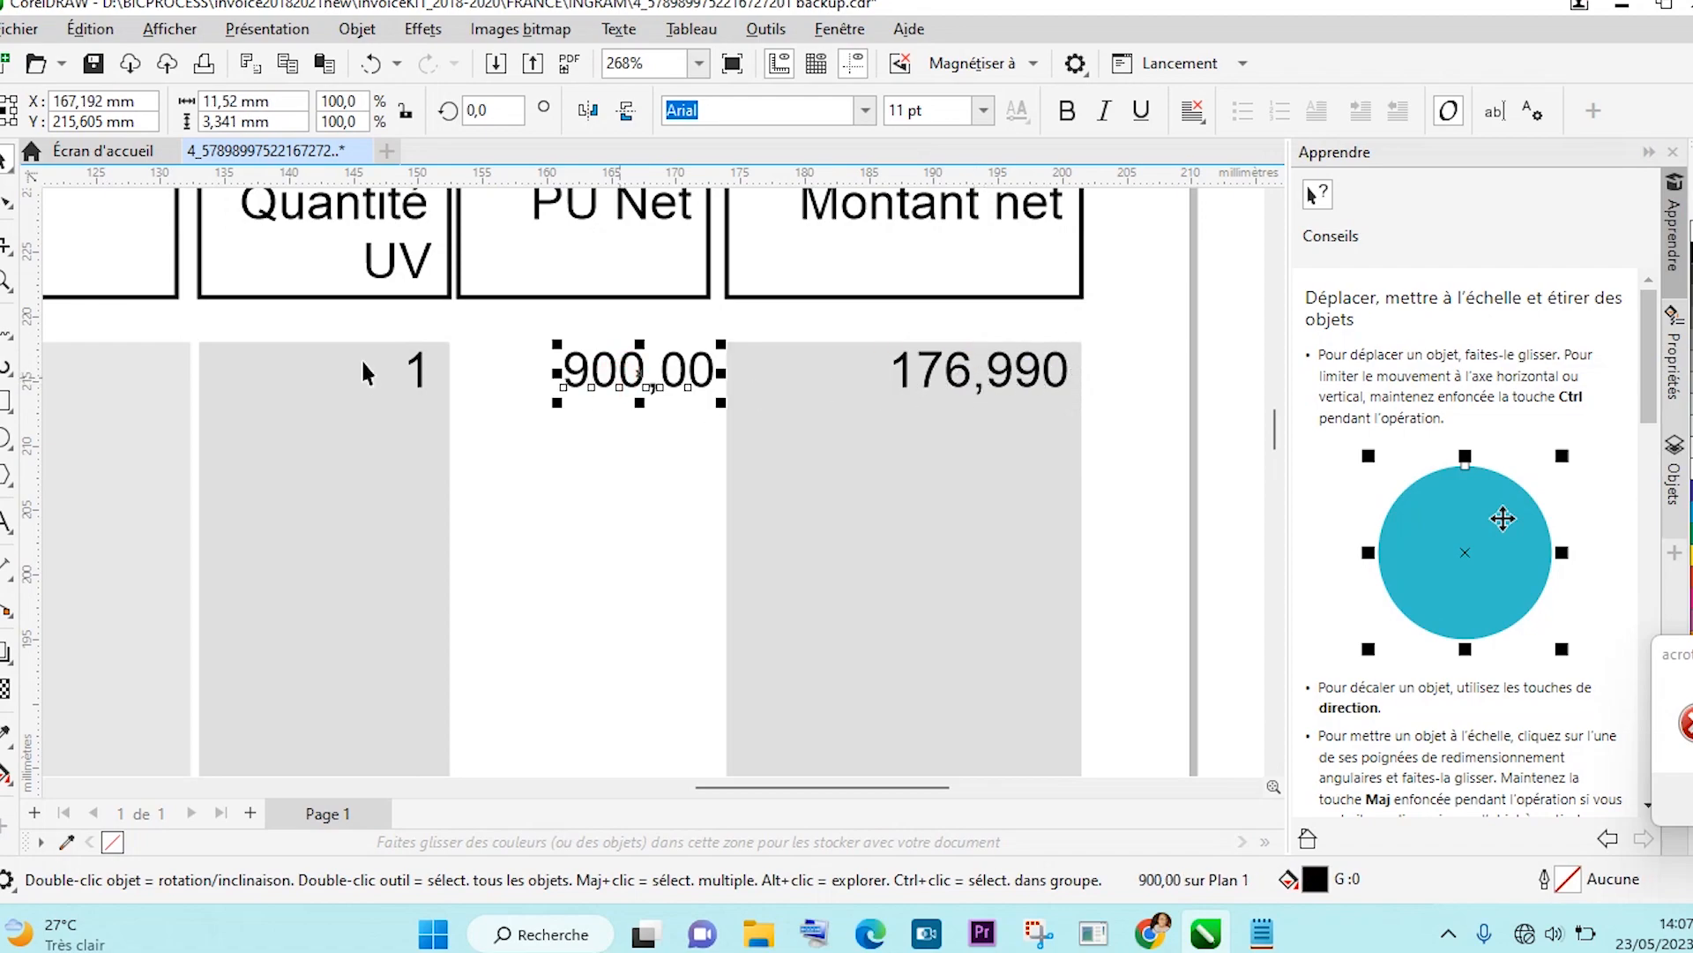
left_click(5, 525)
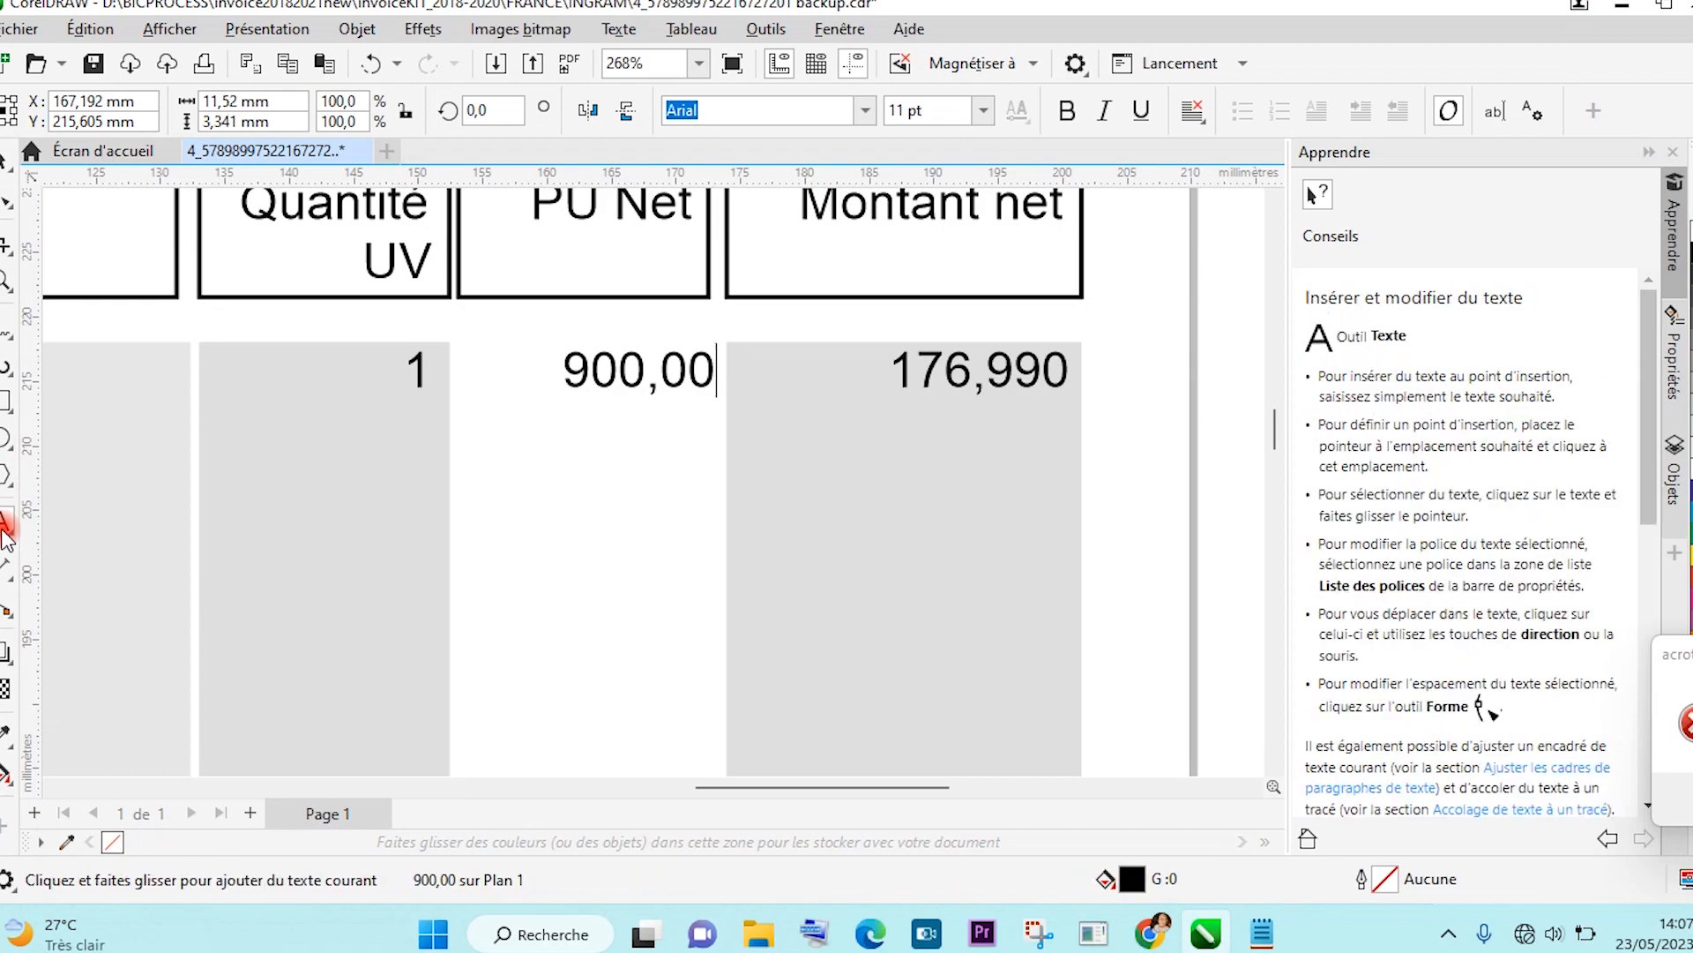
left_click(575, 395)
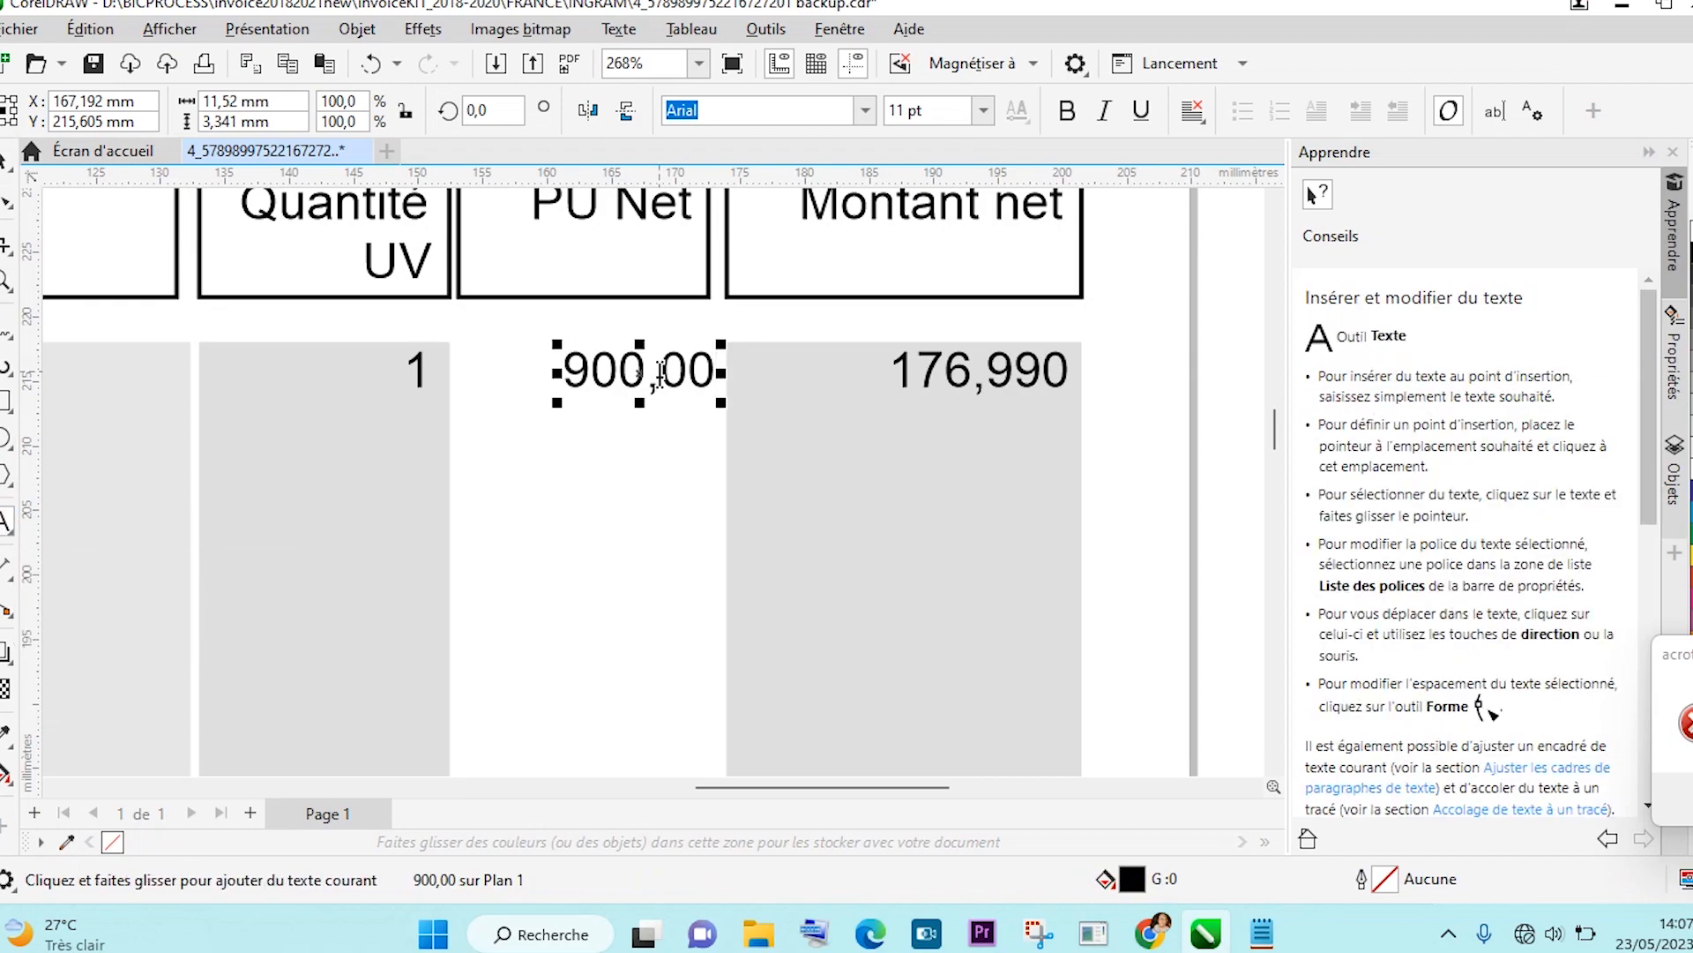
left_click(646, 399)
left_click(644, 381)
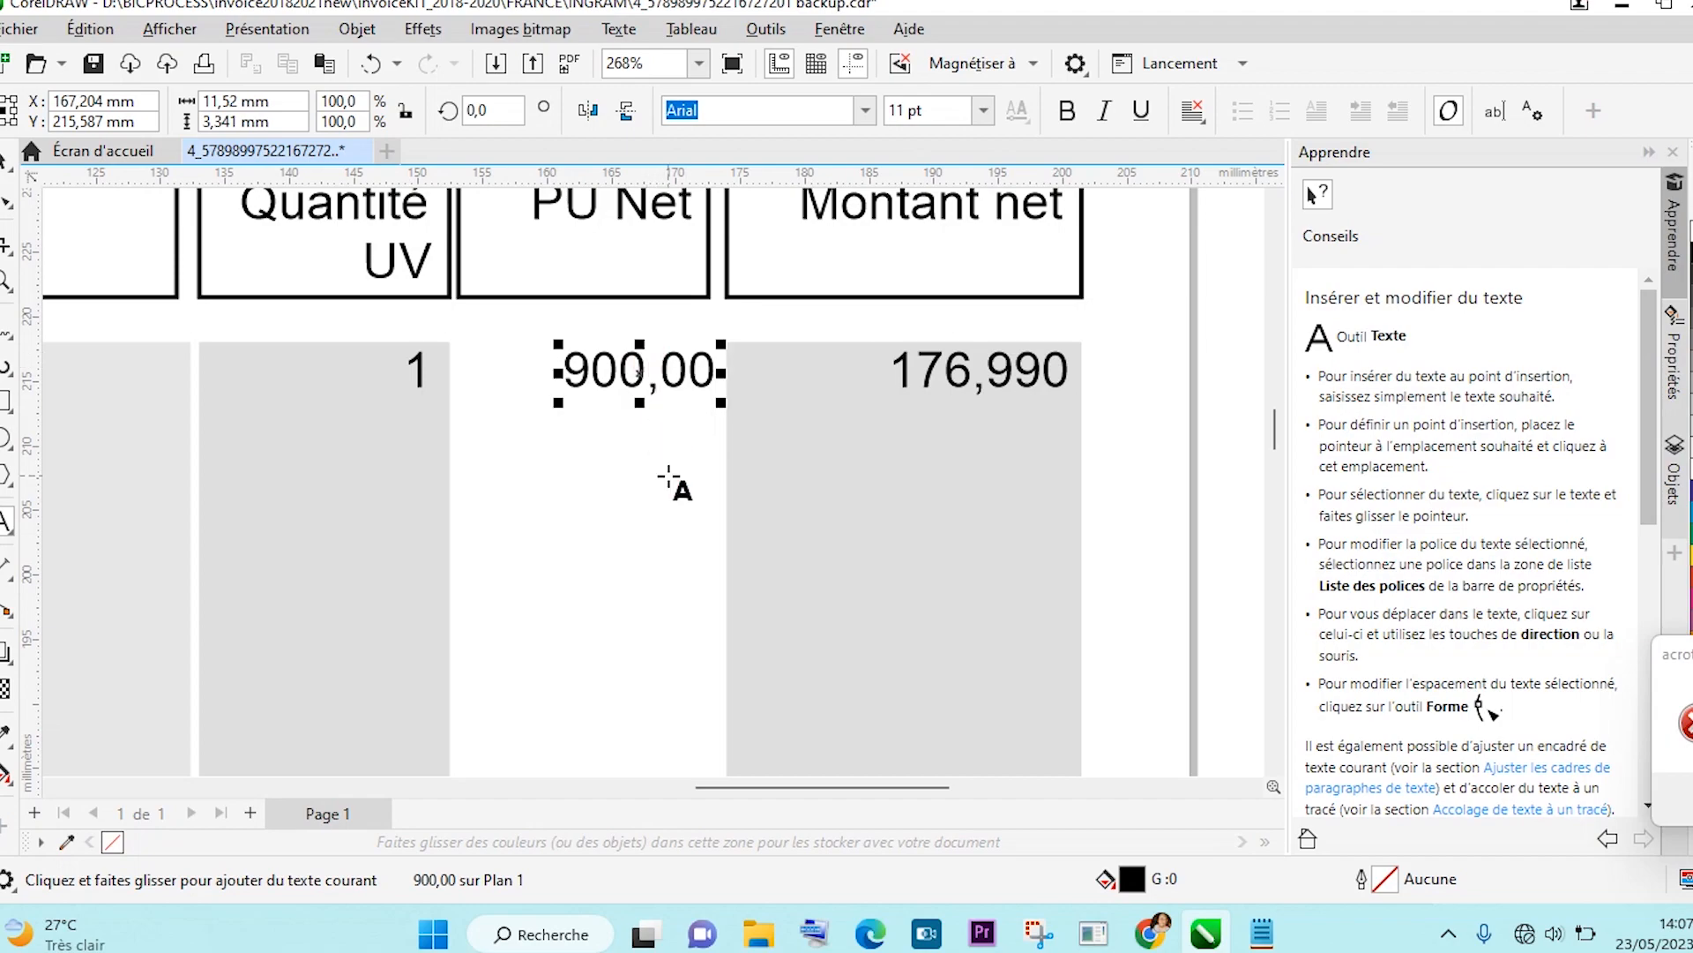
key("BackSpace")
key("BackSpace")
key("BackSpace")
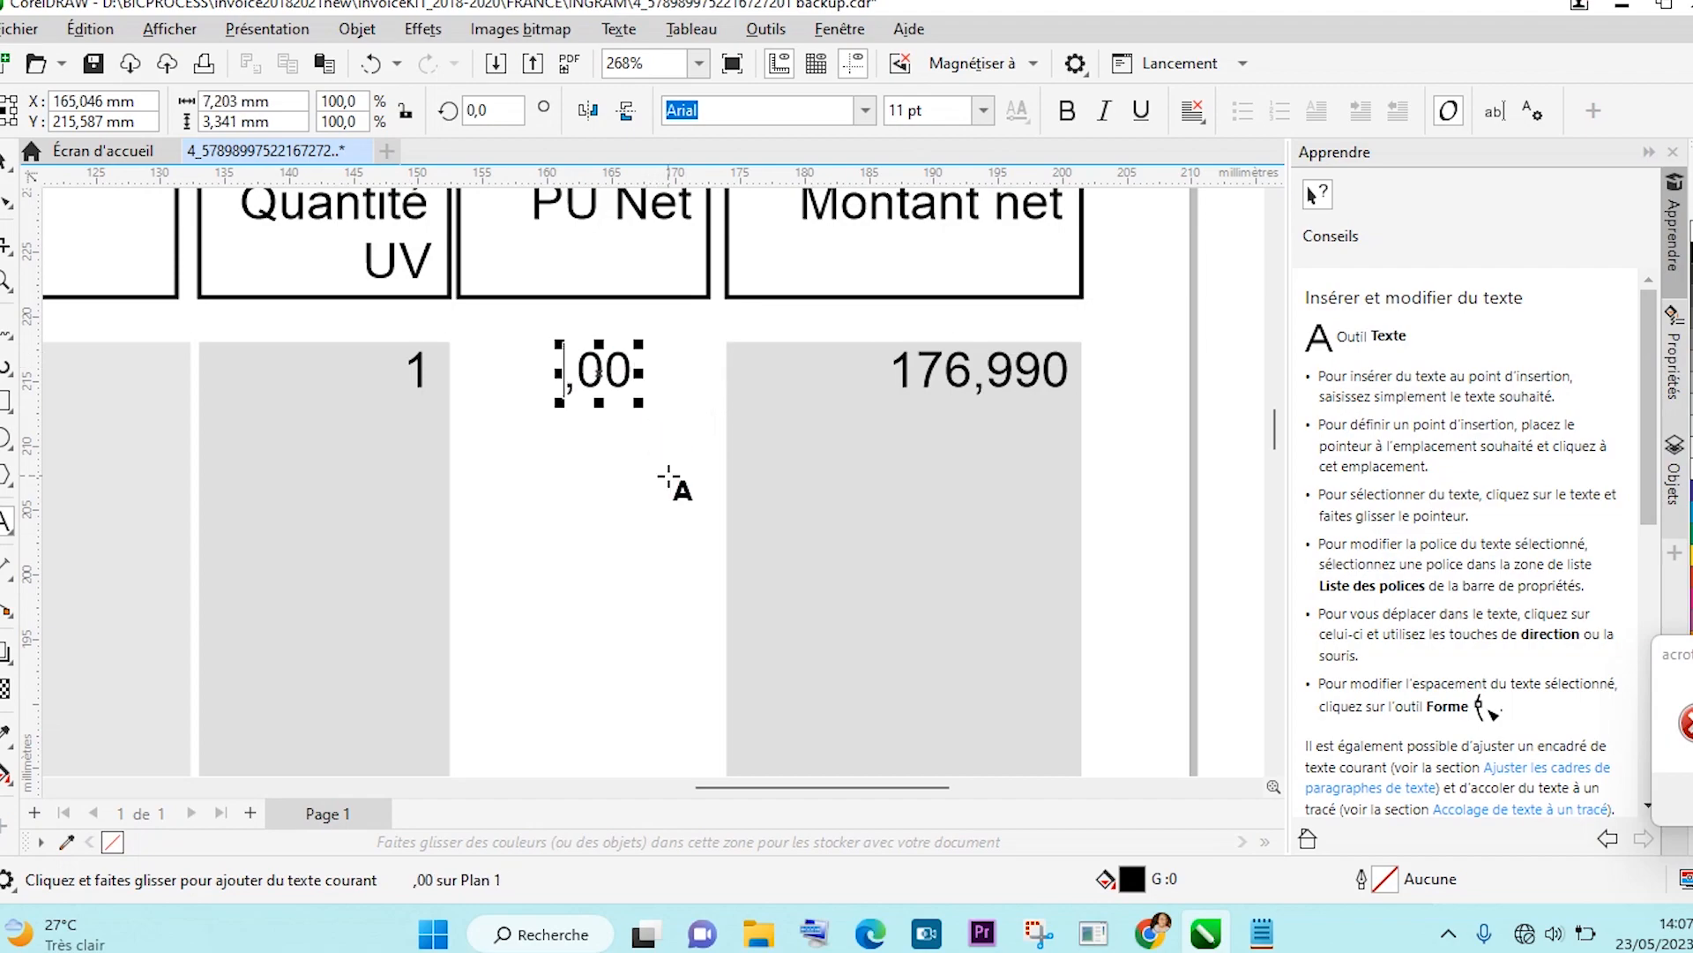
type("176")
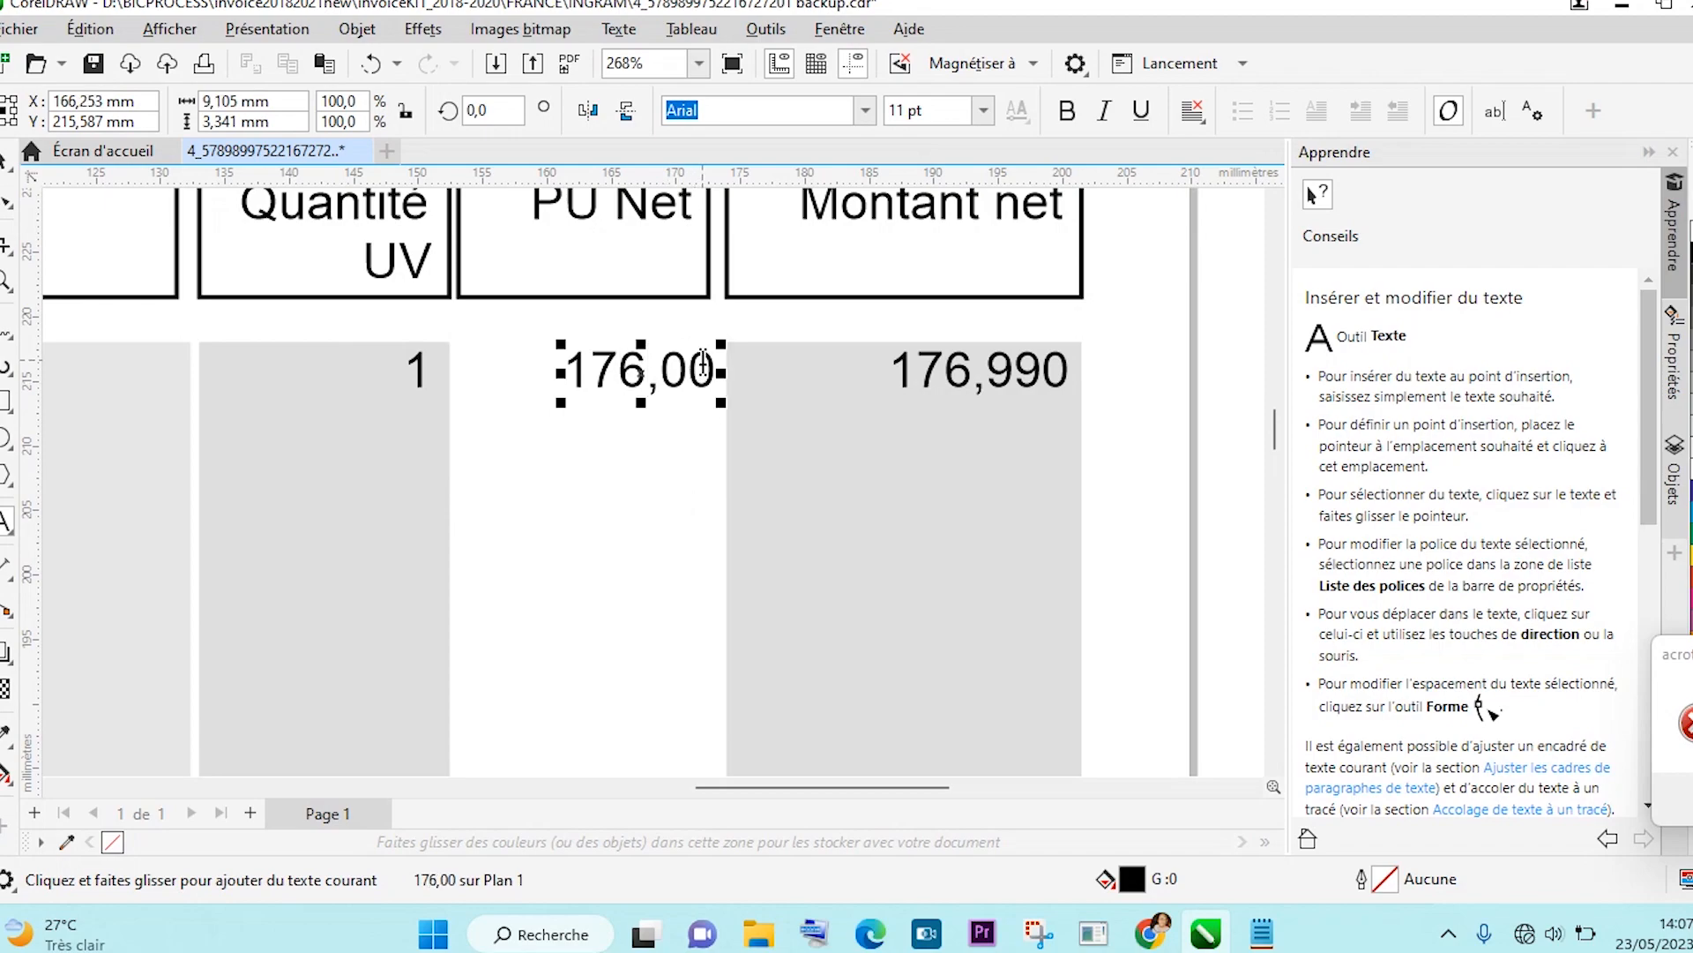
Replace the decimals of the PU Net amount so that it reads 176,990.
left_click(718, 369)
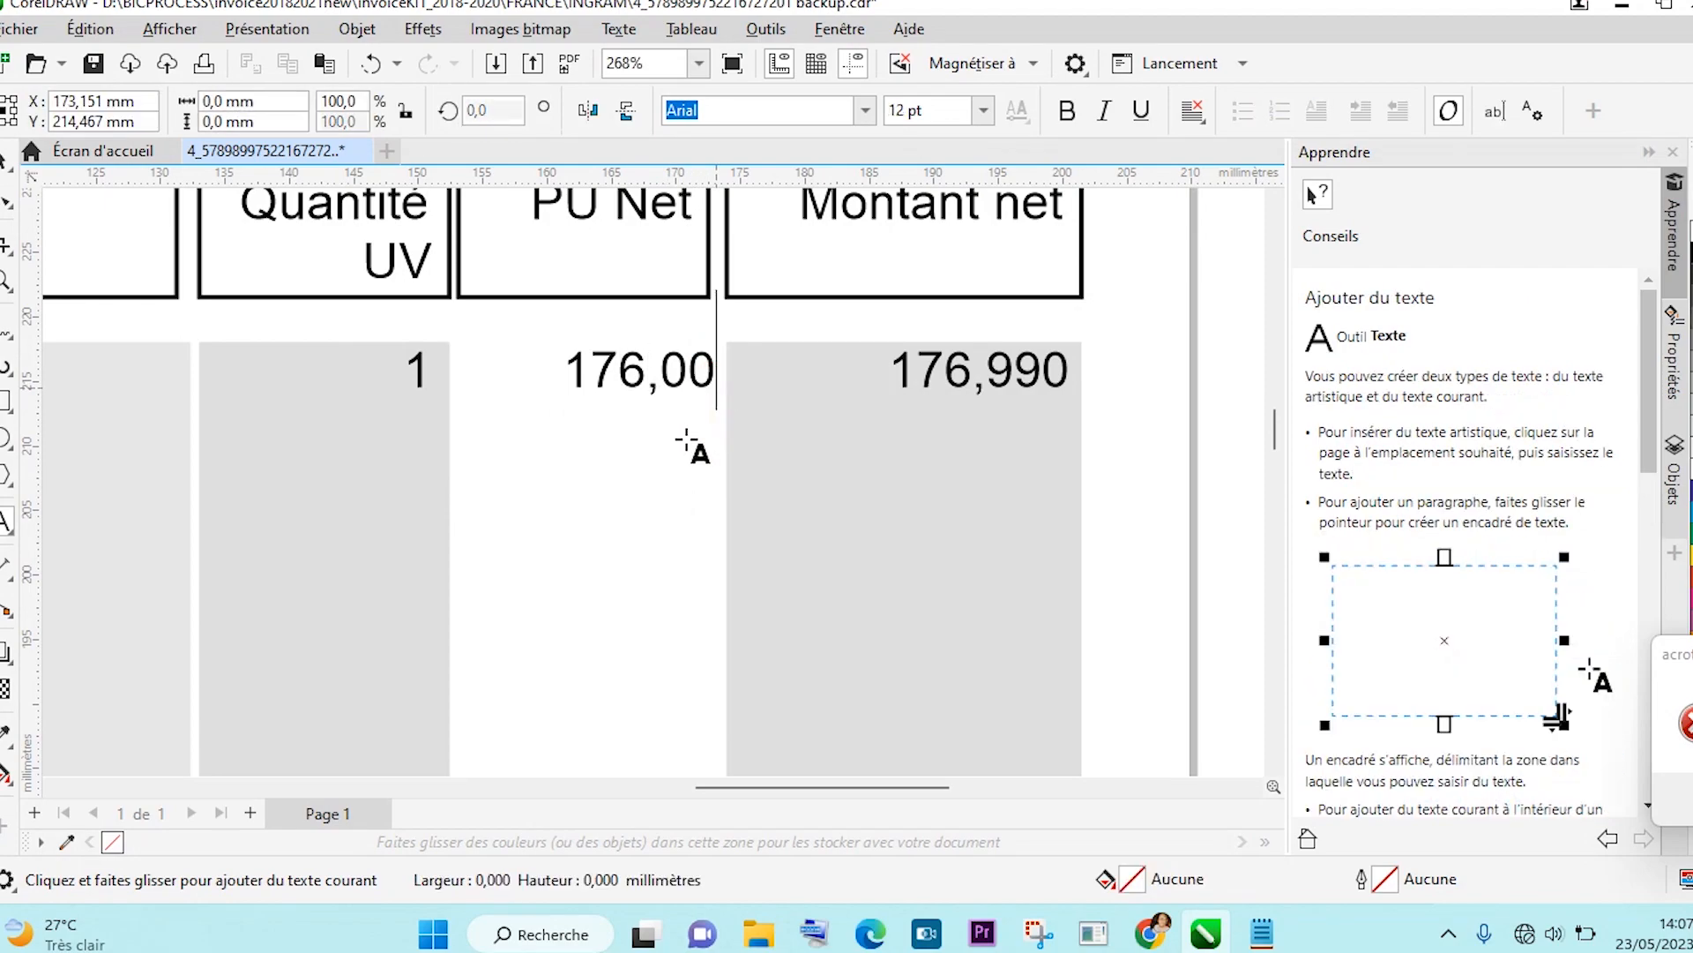
left_click(697, 383)
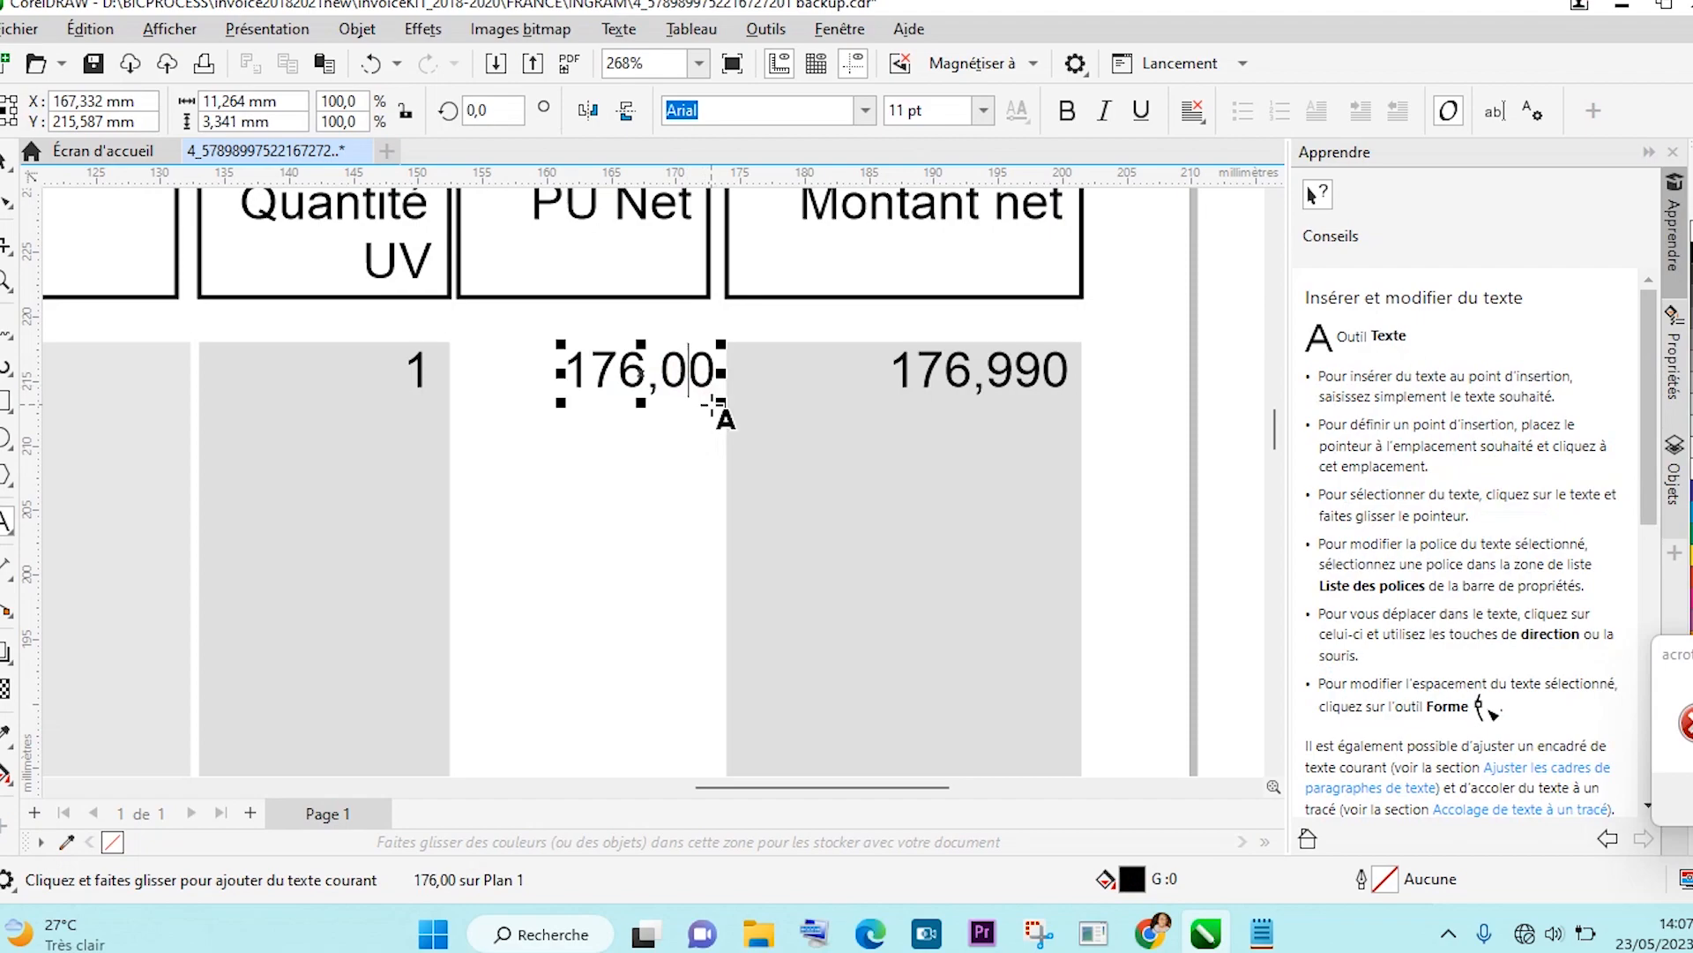
key("BackSpace")
key("BackSpace")
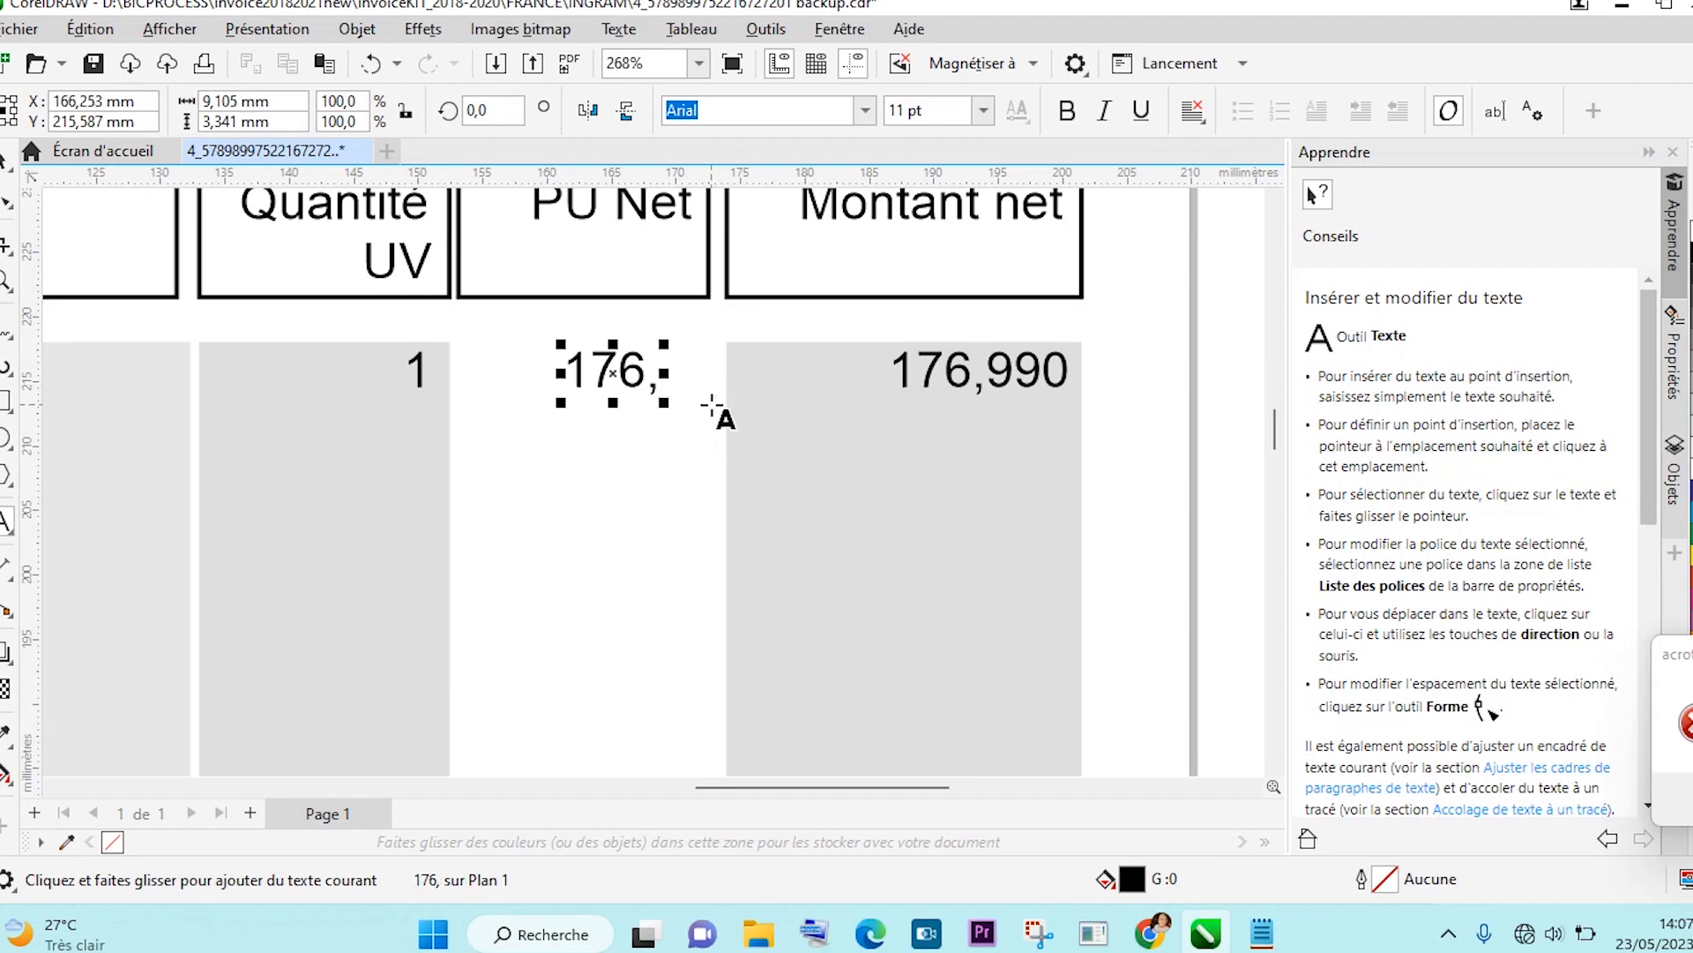
type("99")
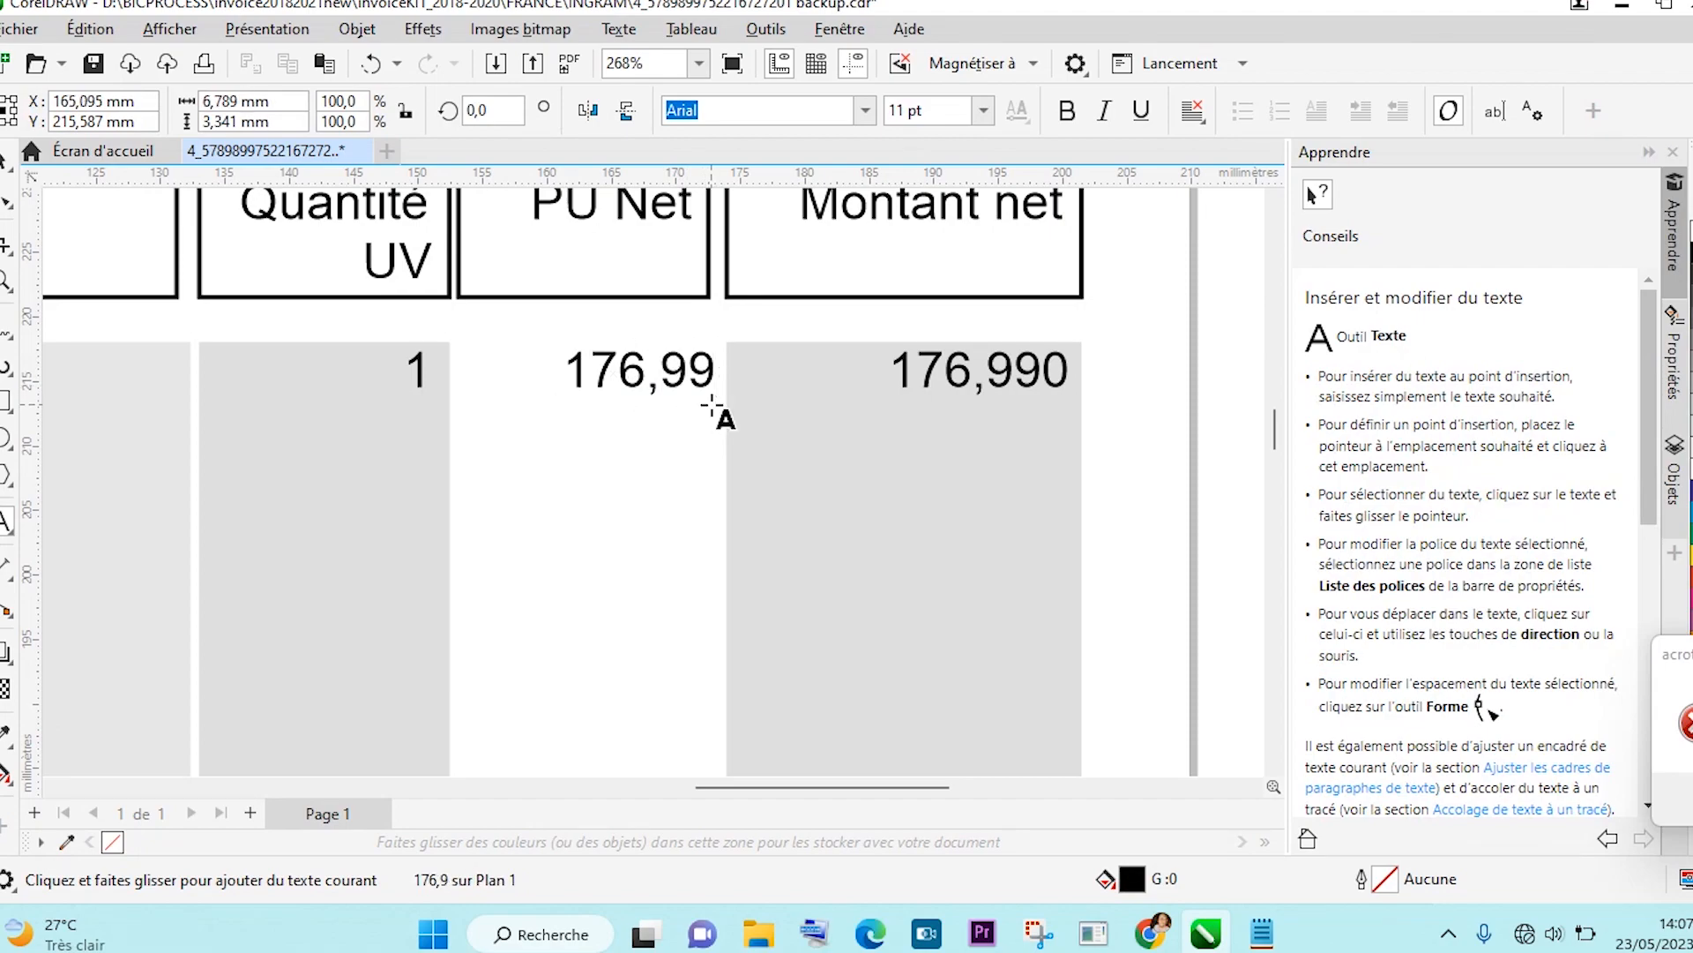
type("0")
Nudge the PU Net amount about 2 mm left so it clears the grey Montant net column, and deselect it.
left_click(9, 164)
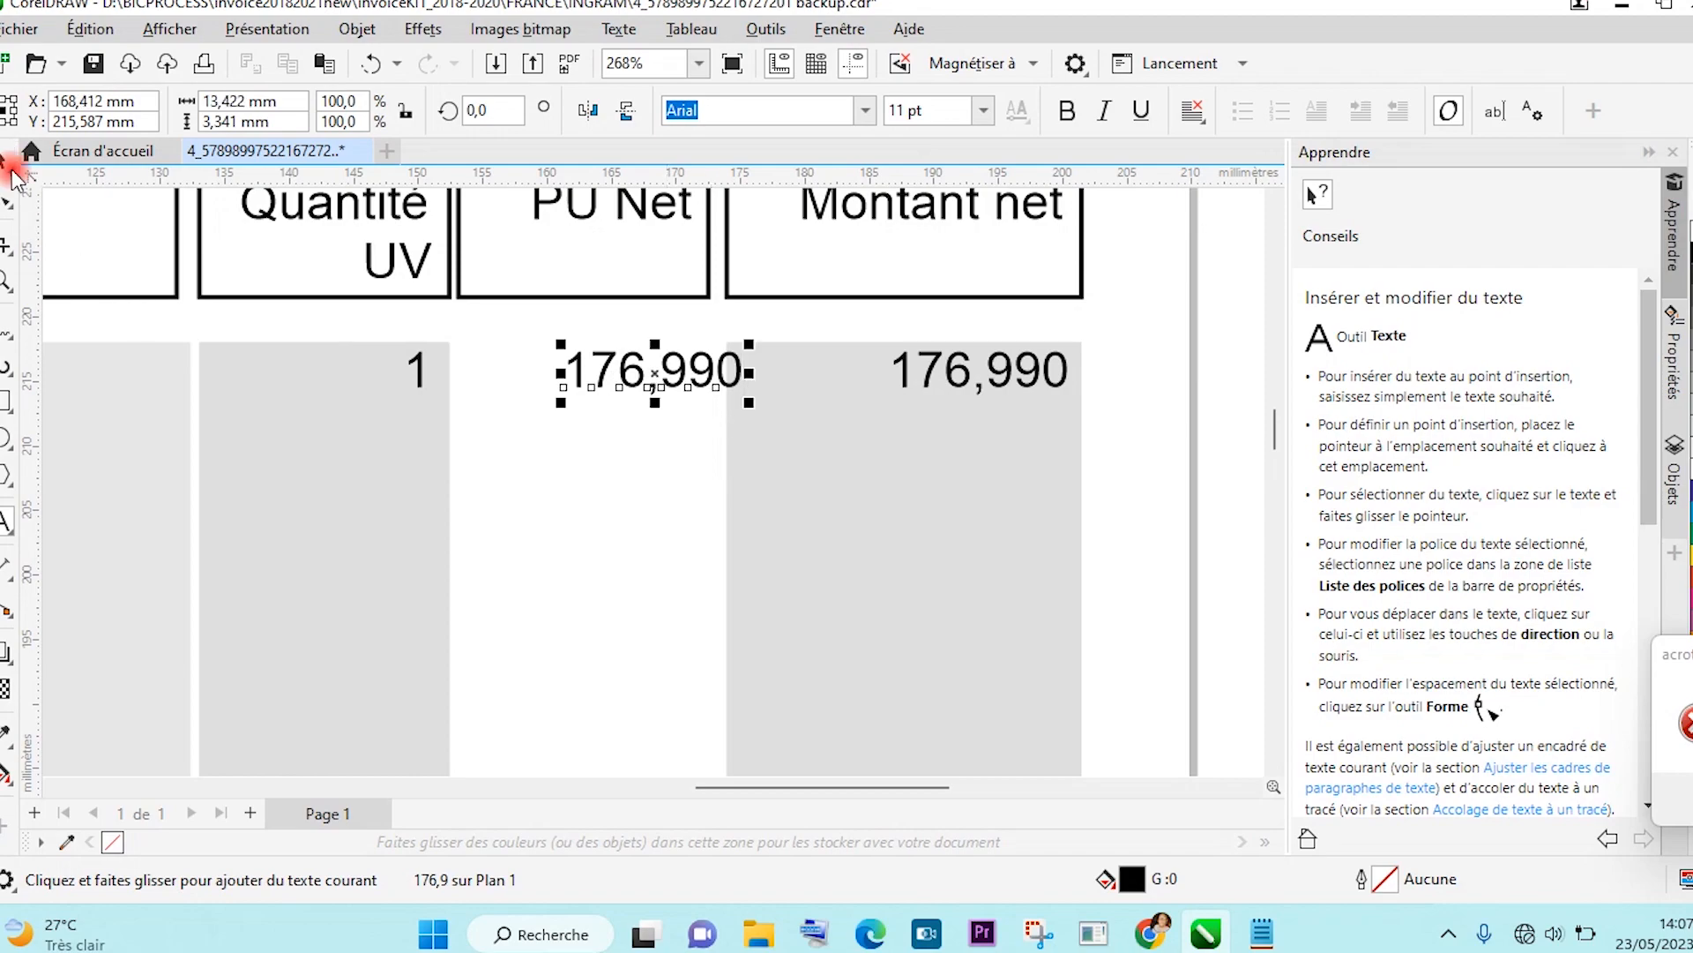
key("Left")
key("Left")
key("Left")
key("Left")
key("Left")
key("Left")
key("Left")
key("Left")
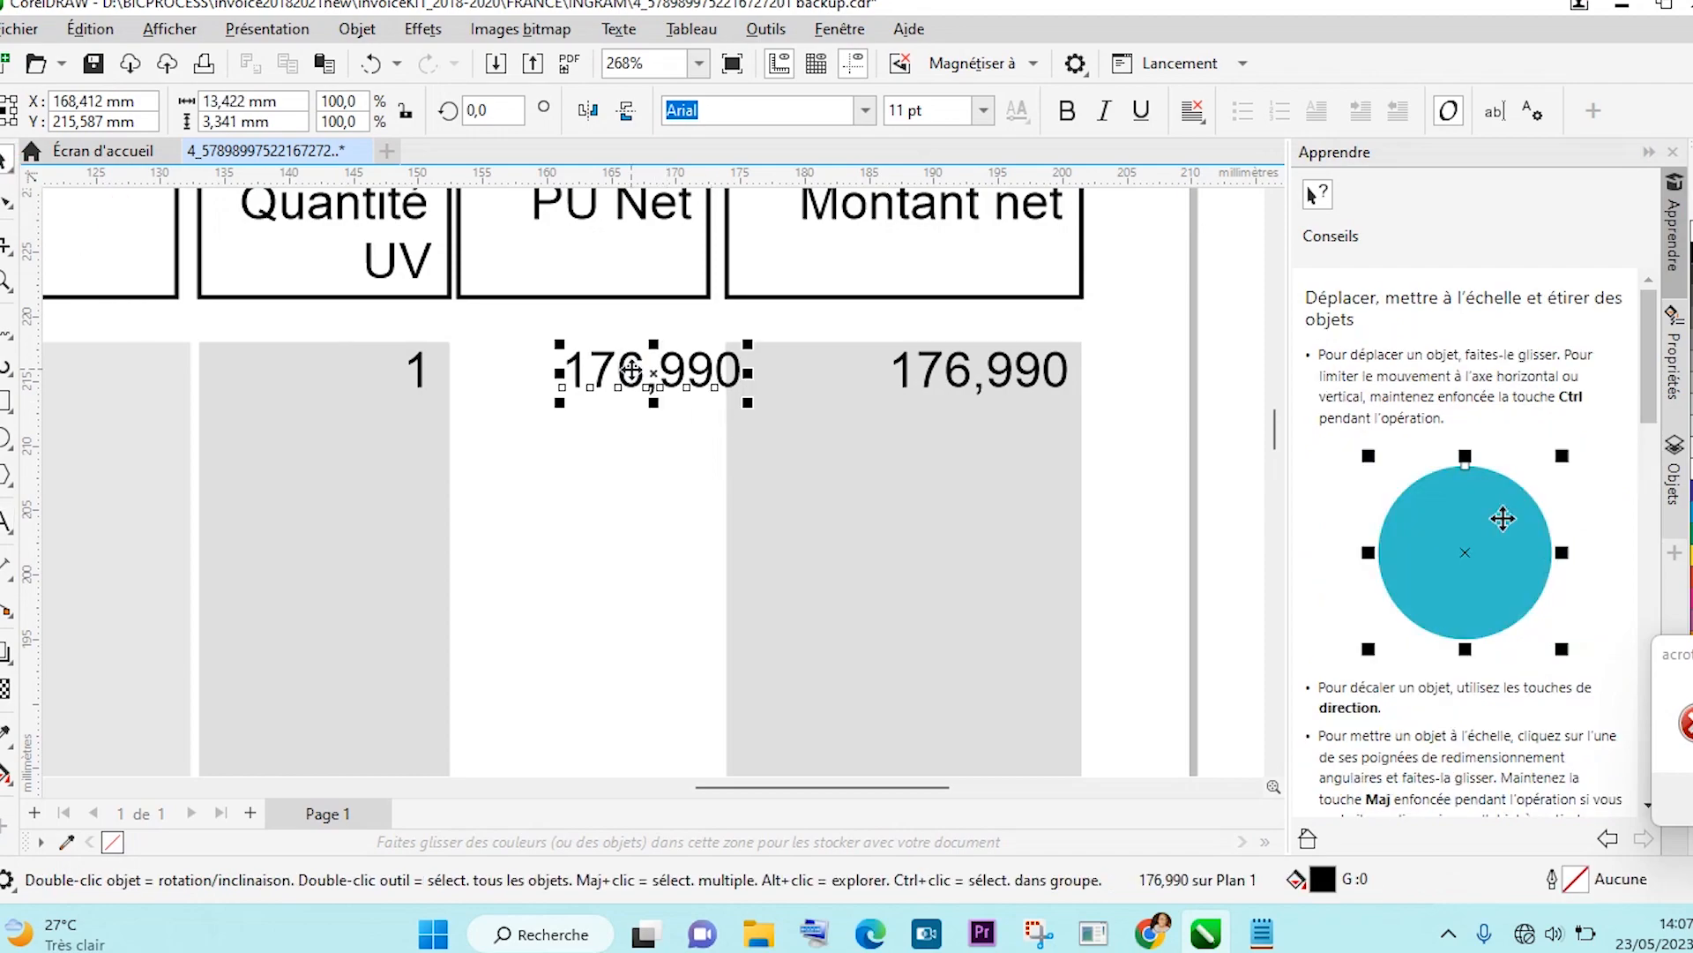
key("Left")
key("Left")
key("Left")
key("Left")
key("Left")
key("Left")
key("Left")
key("Left")
key("Left")
key("Left")
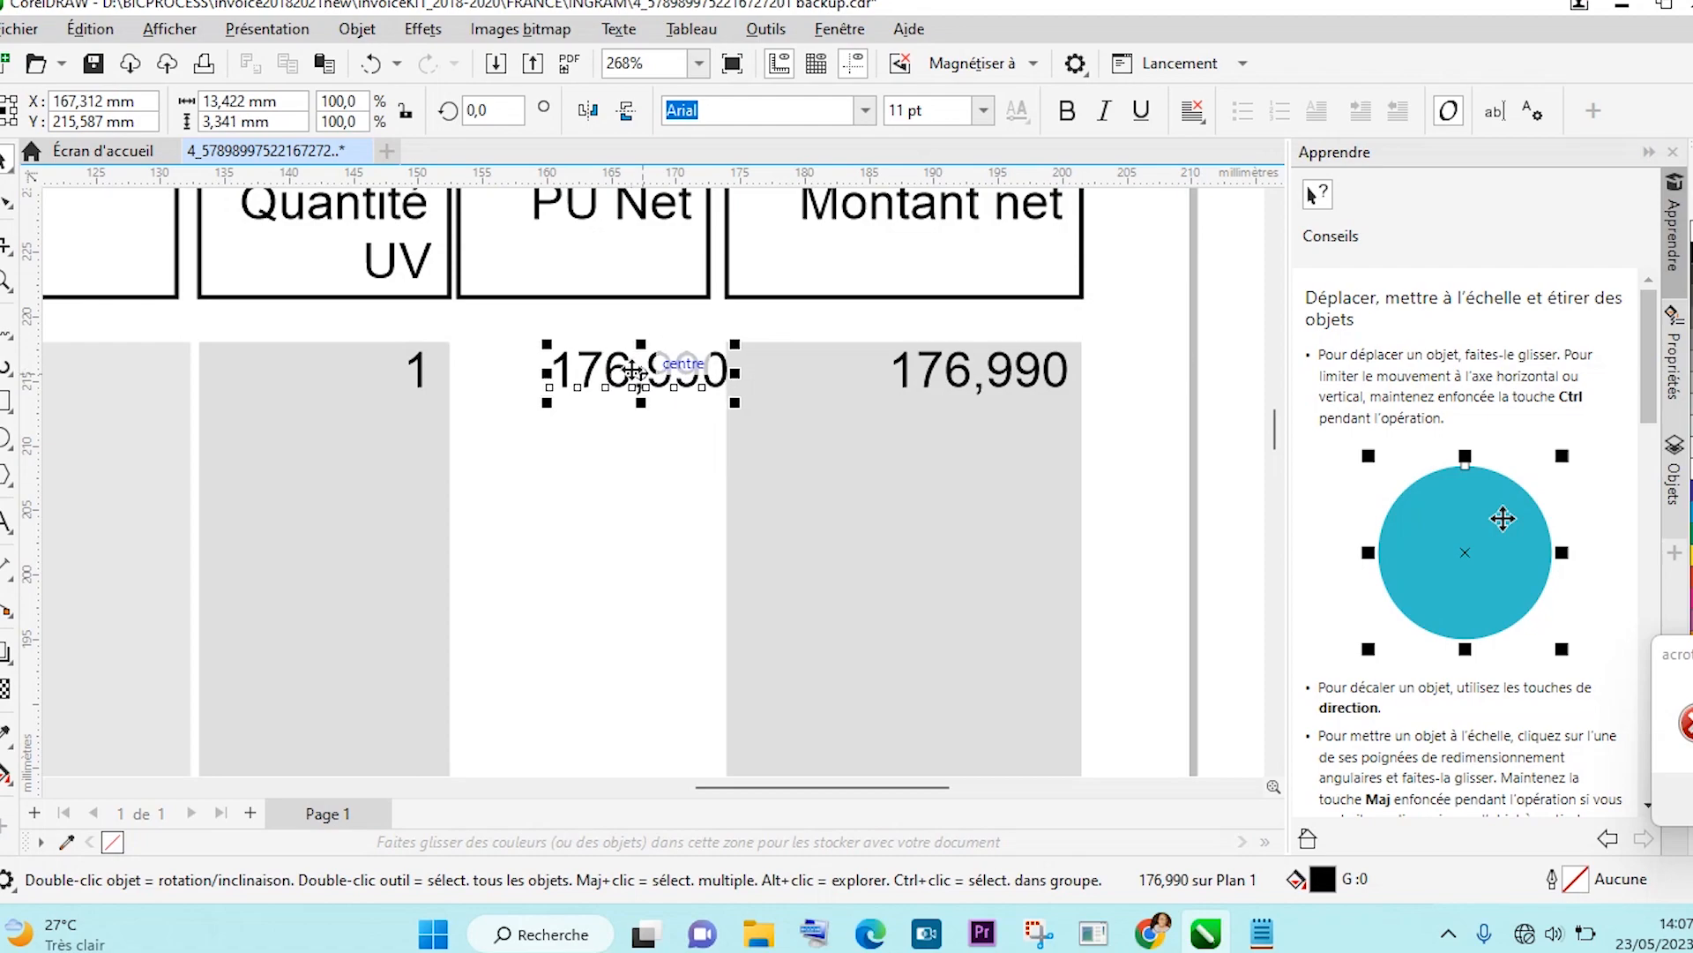
key("Left")
key("Left")
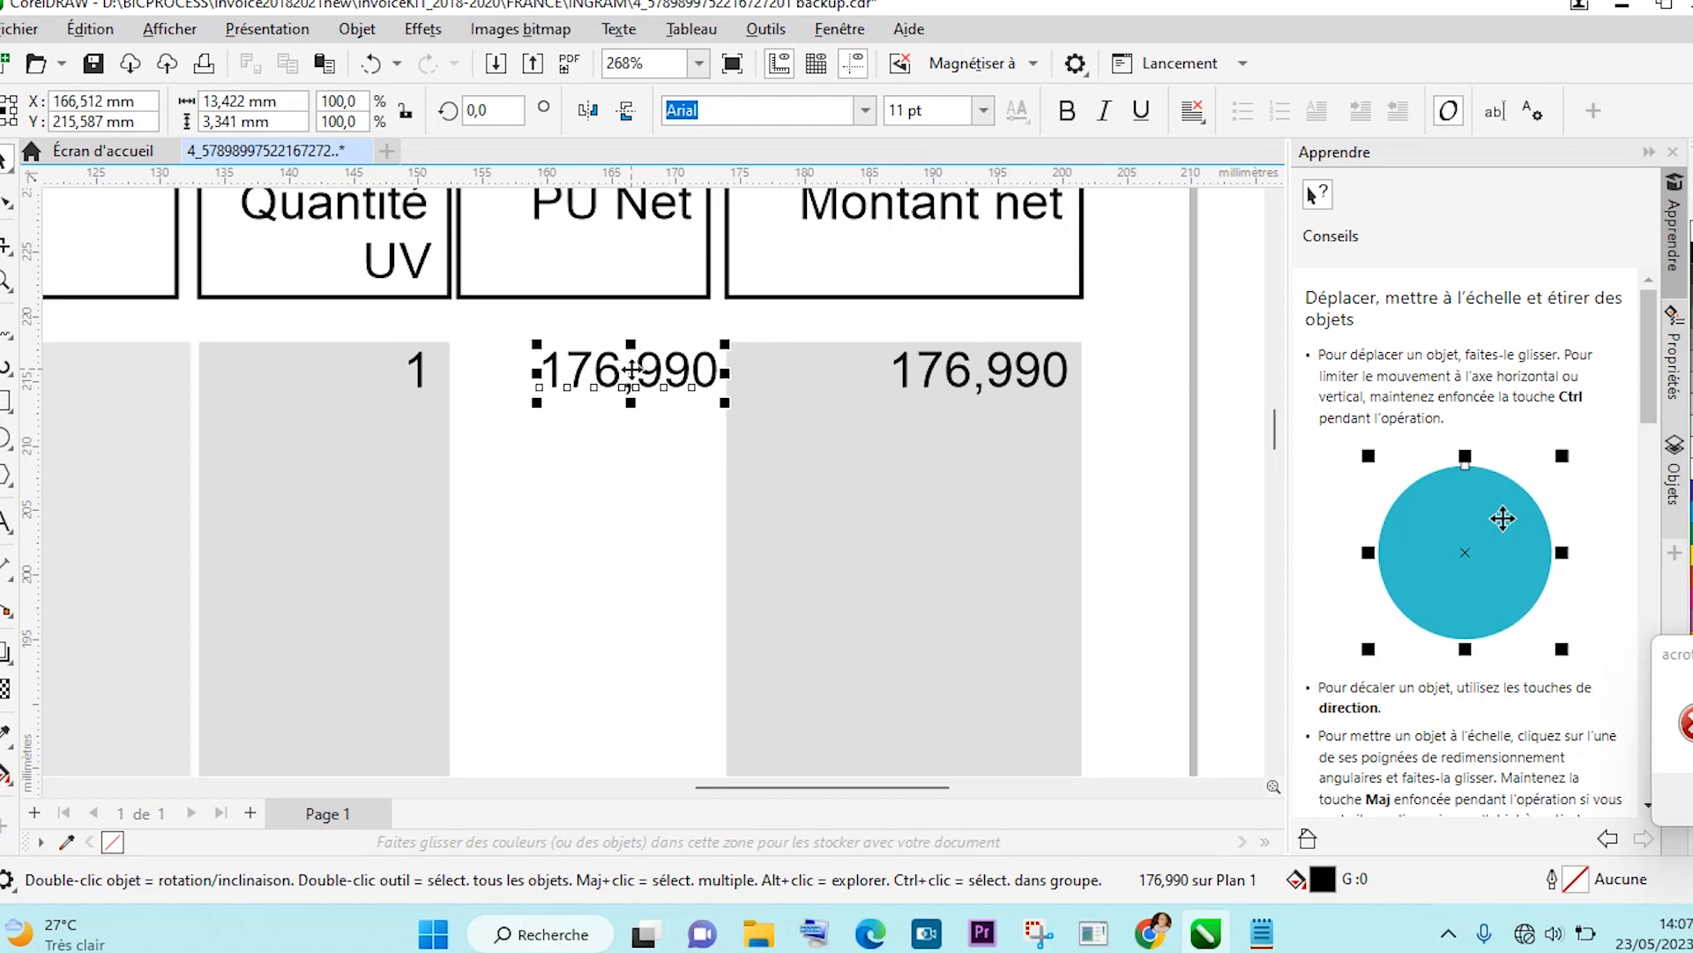
left_click(623, 476)
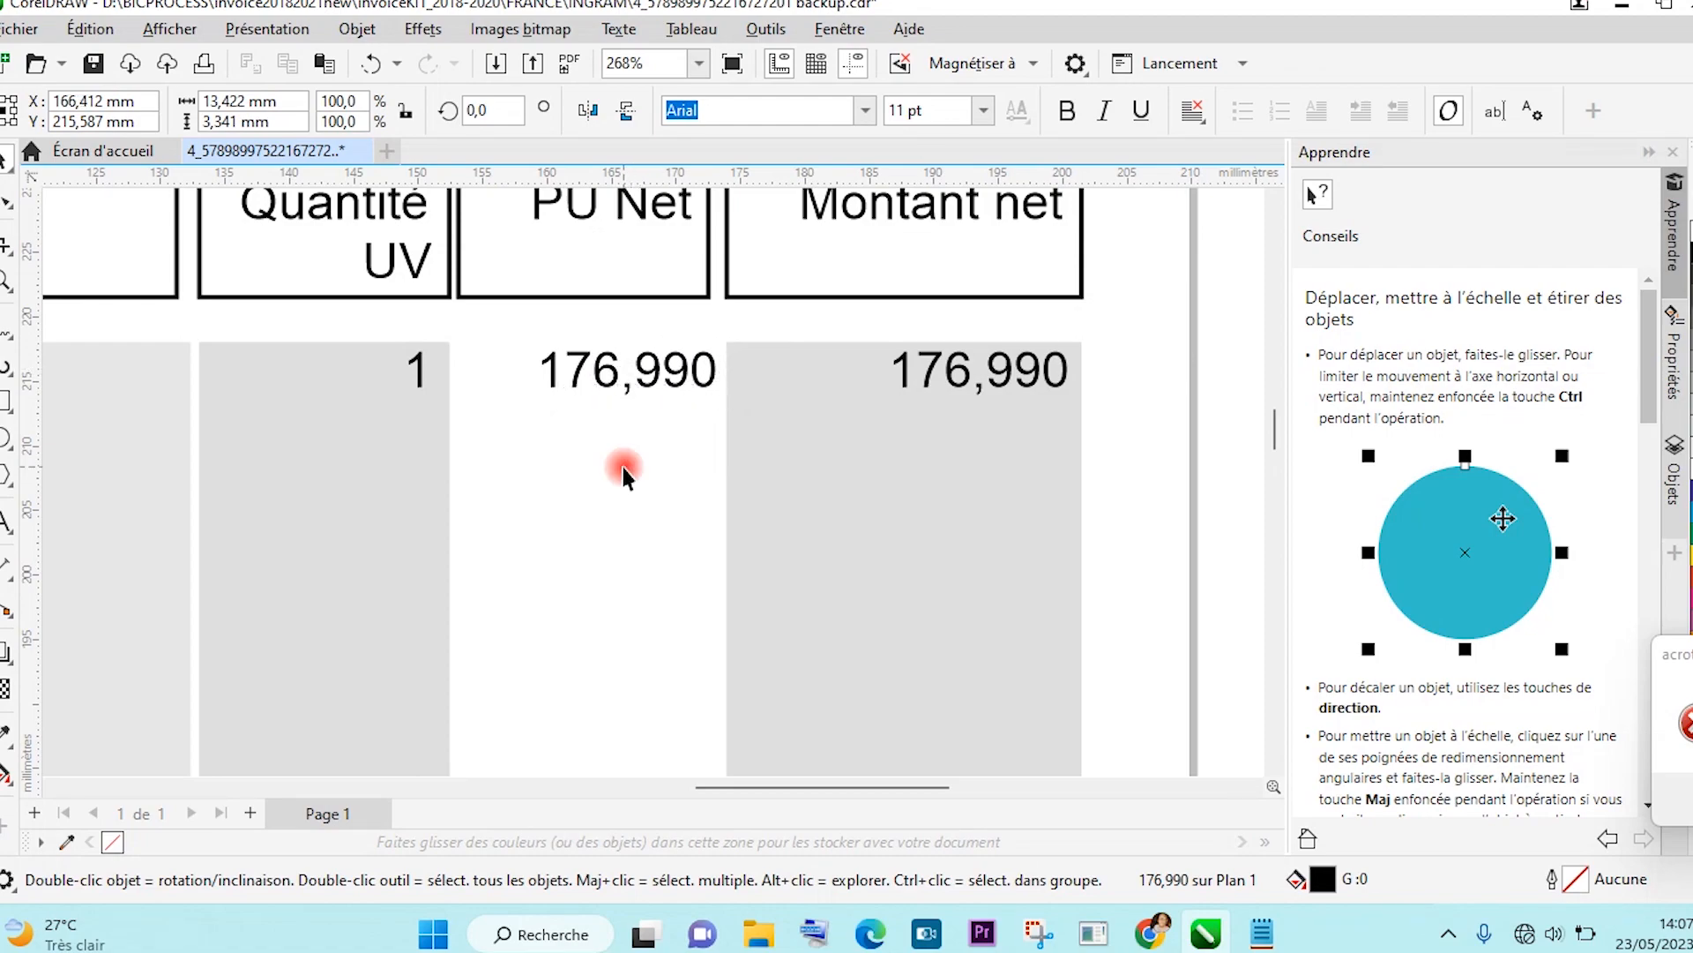
Check the item row's amounts, consult the iPhone 11 details in the Notepad file and return to the invoice in CorelDRAW.
scroll(625, 578, "up", 2)
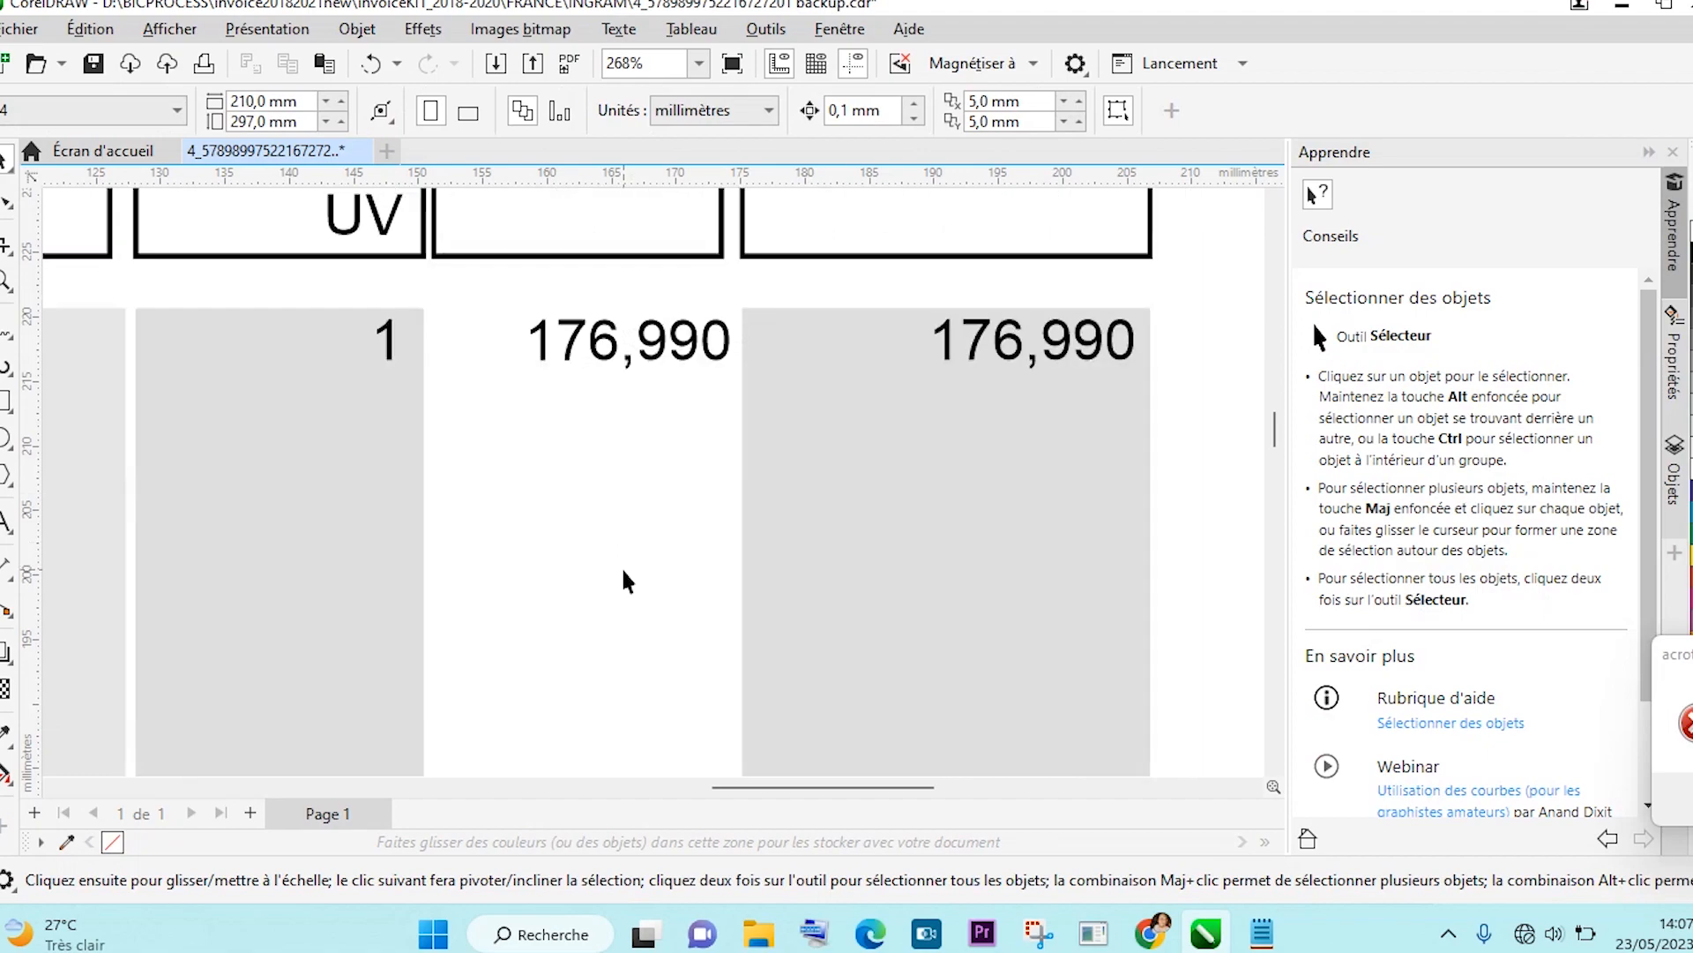
scroll(624, 579, "down", 10)
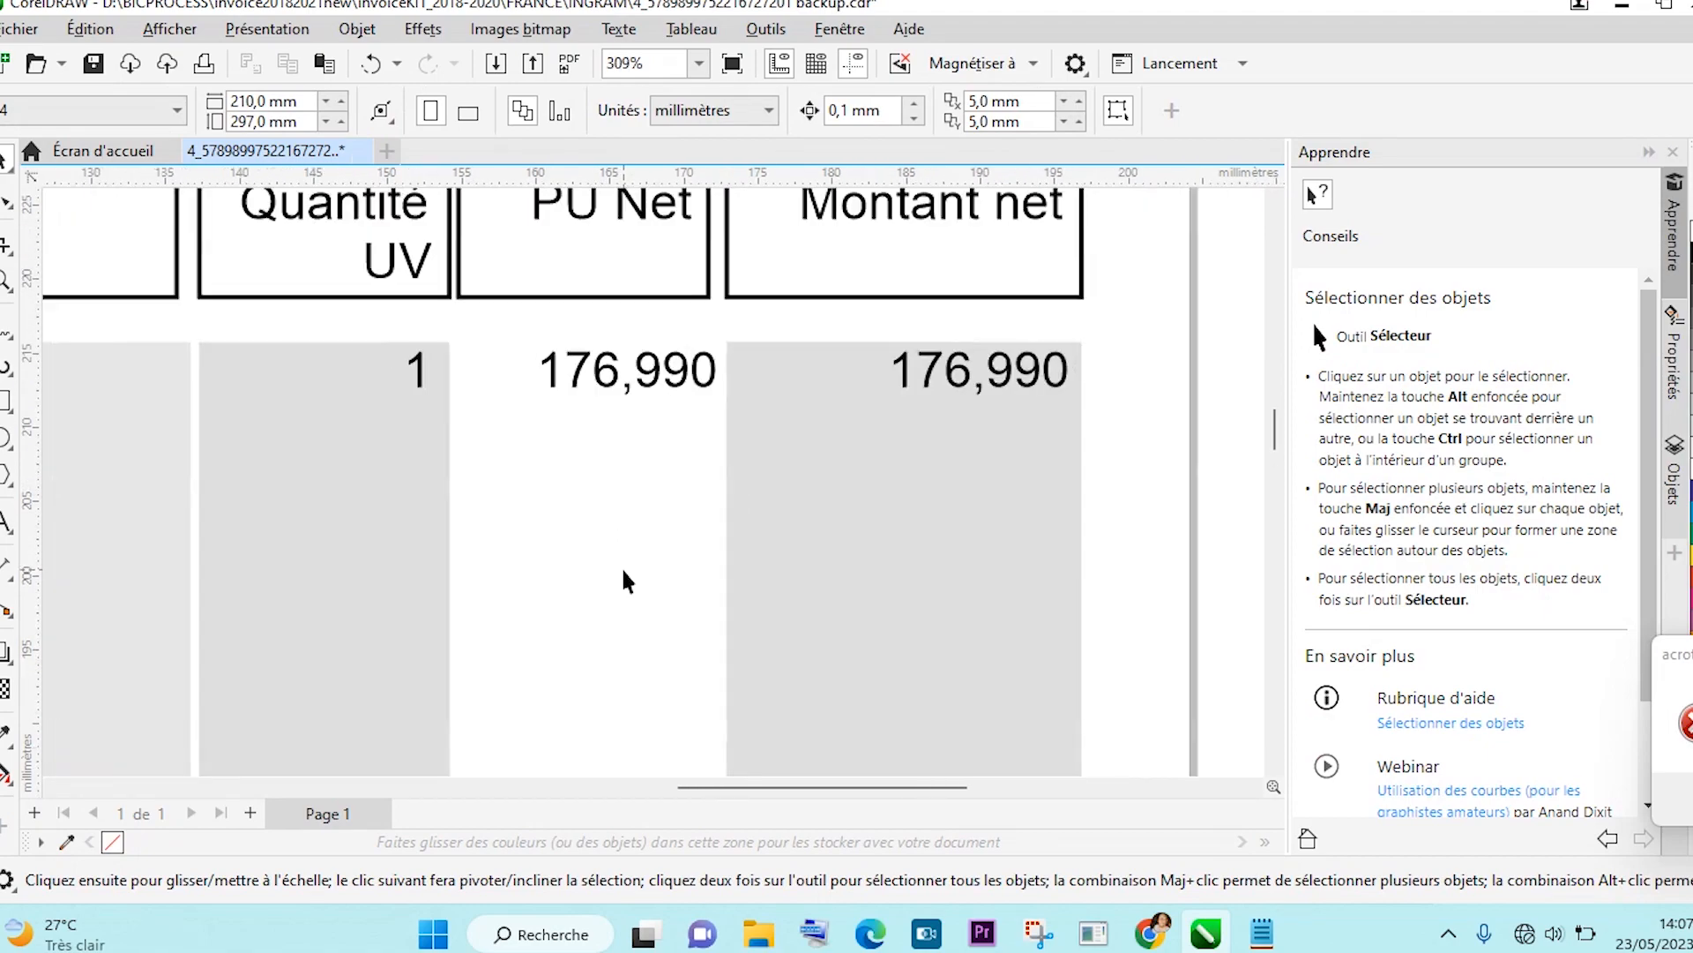
scroll(622, 581, "down", 4)
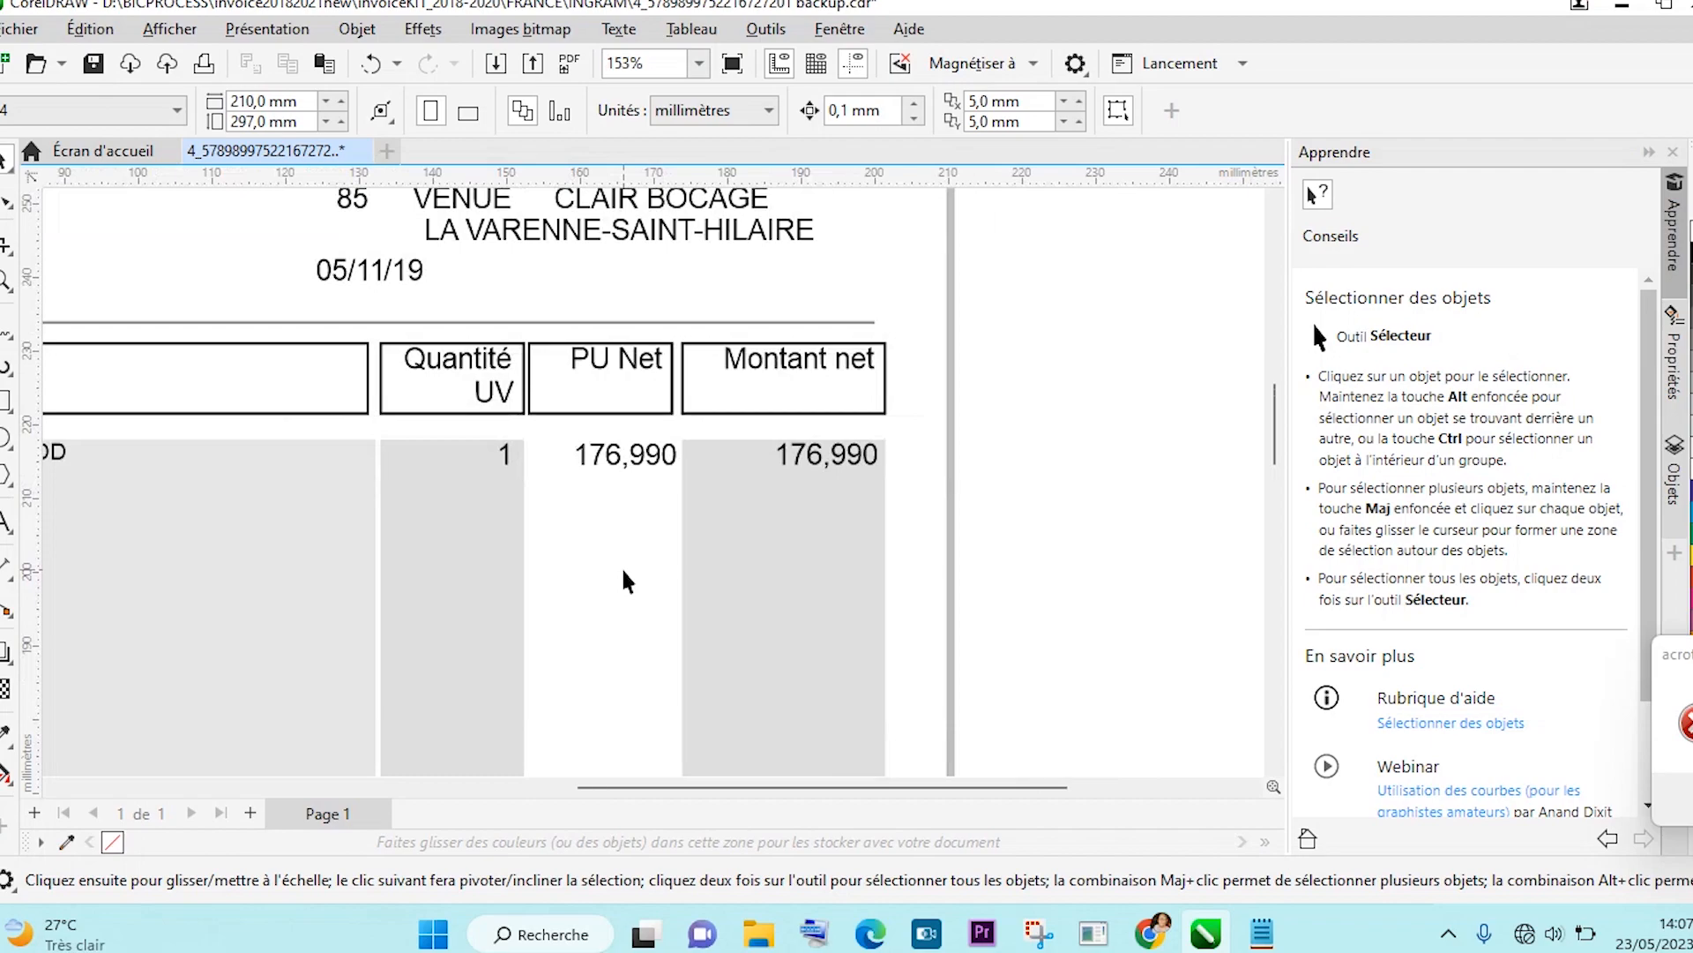
key("alt+Tab")
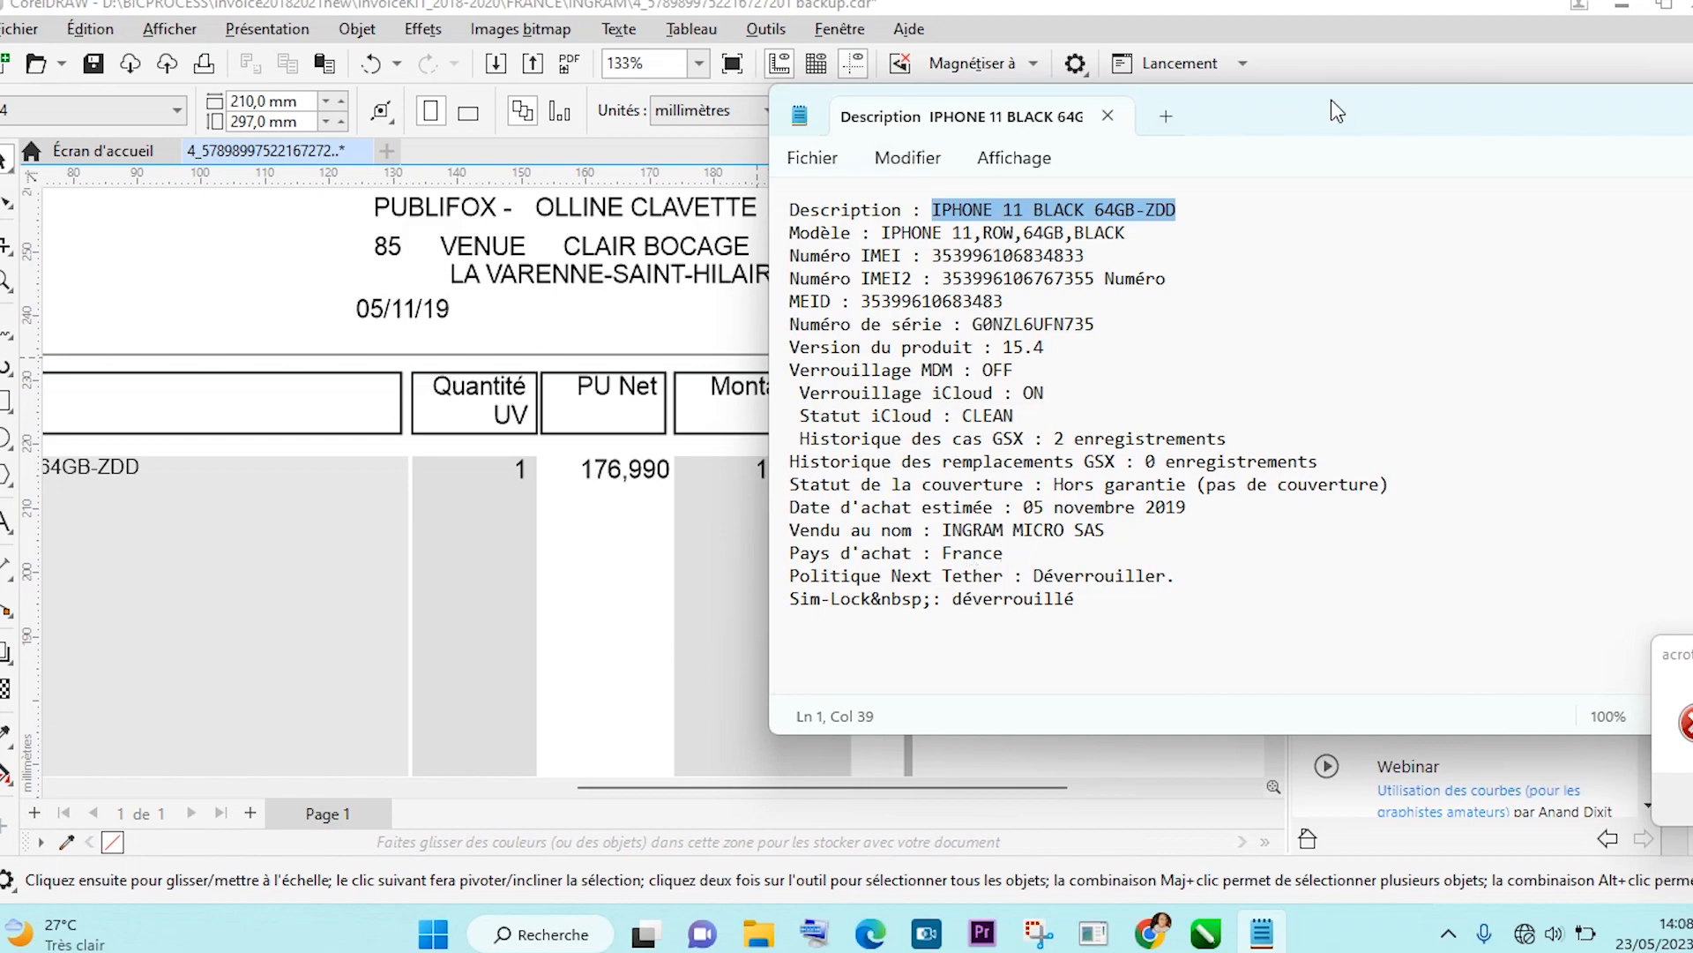
left_click(1120, 13)
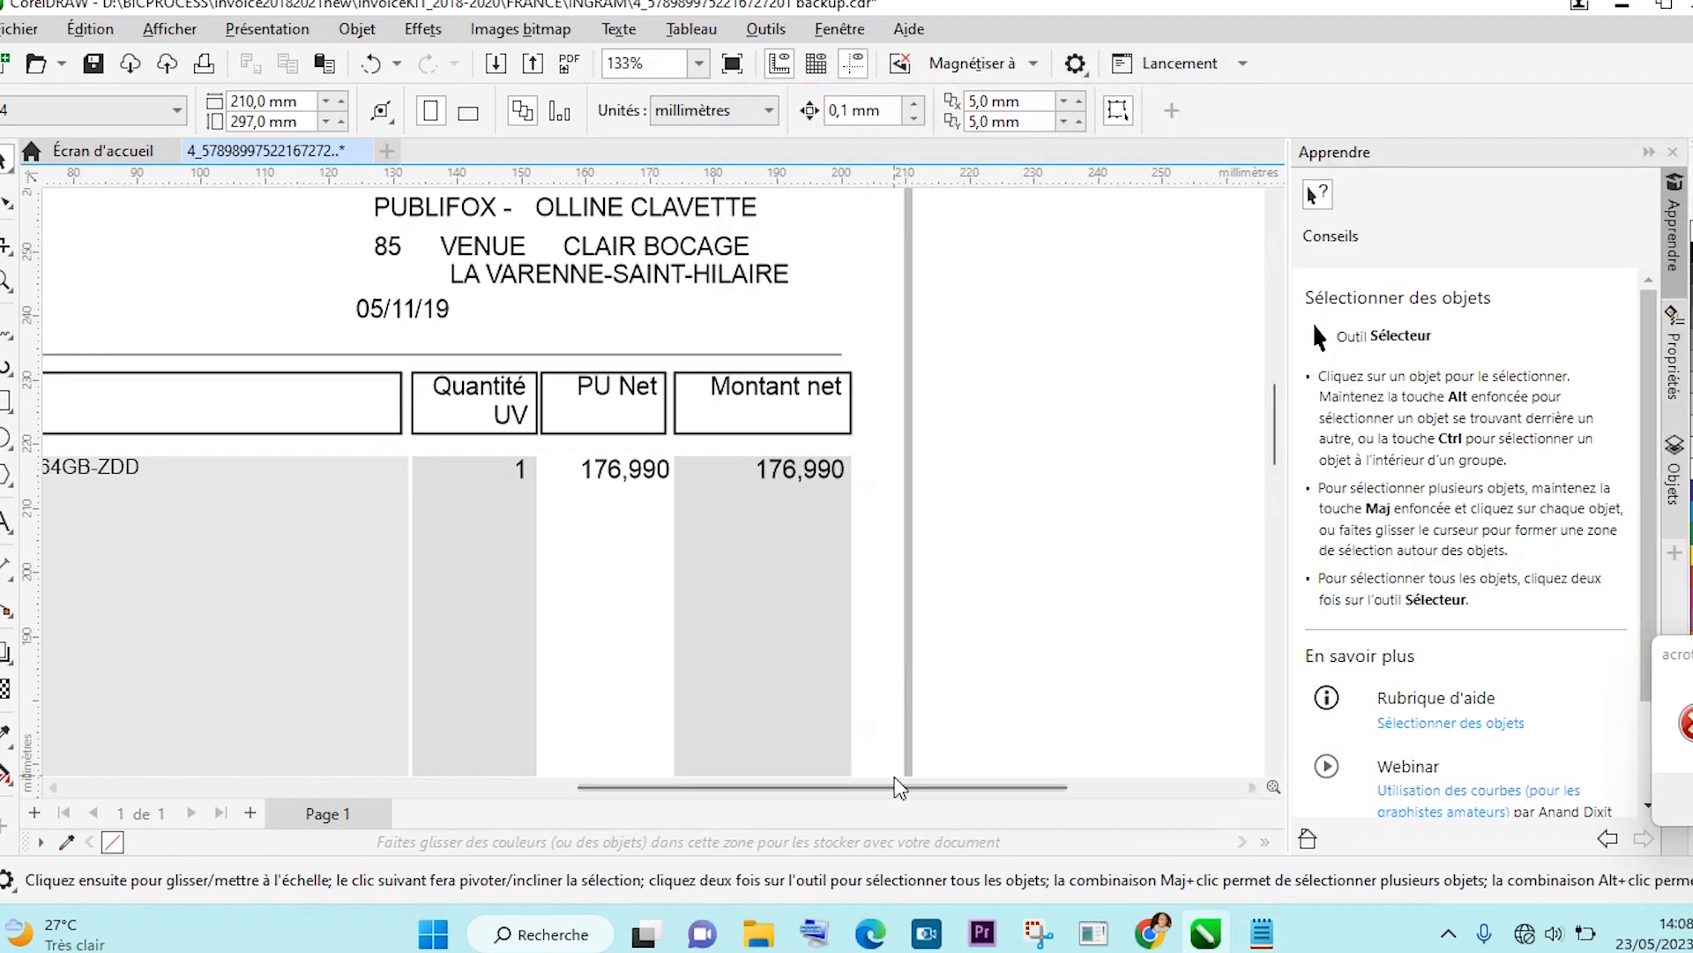
Change the bold invoice number beside Numéro by editing digits before and after its hyphen.
left_click_drag(896, 784, 673, 794)
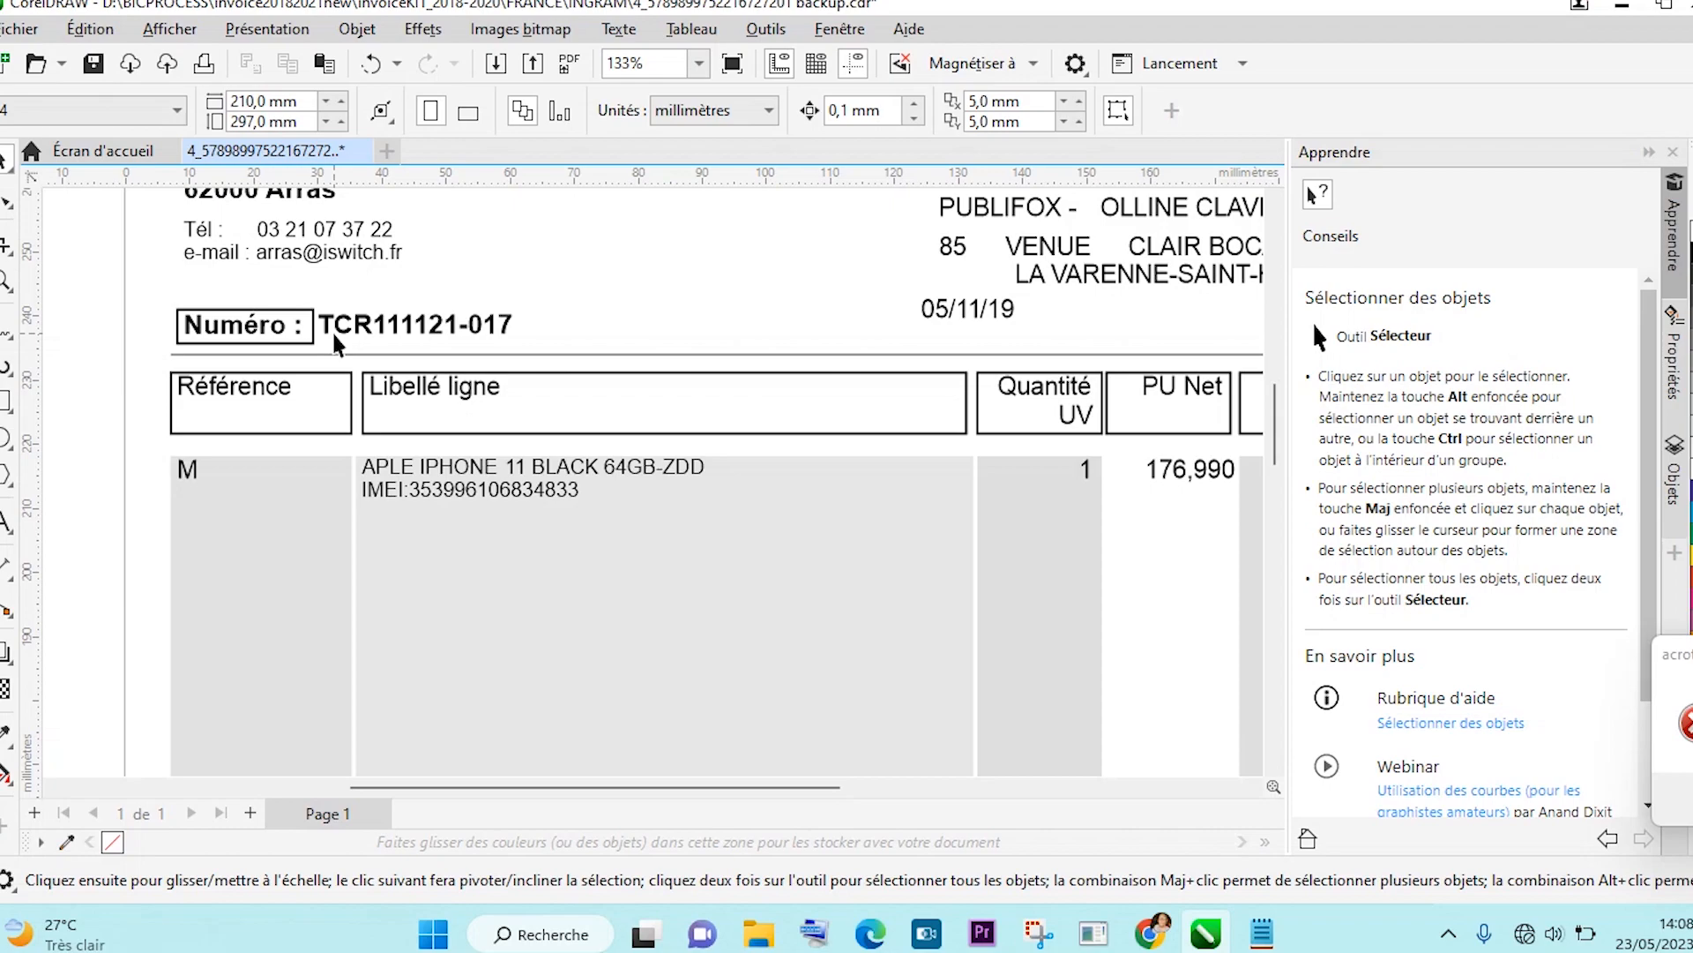
left_click(6, 522)
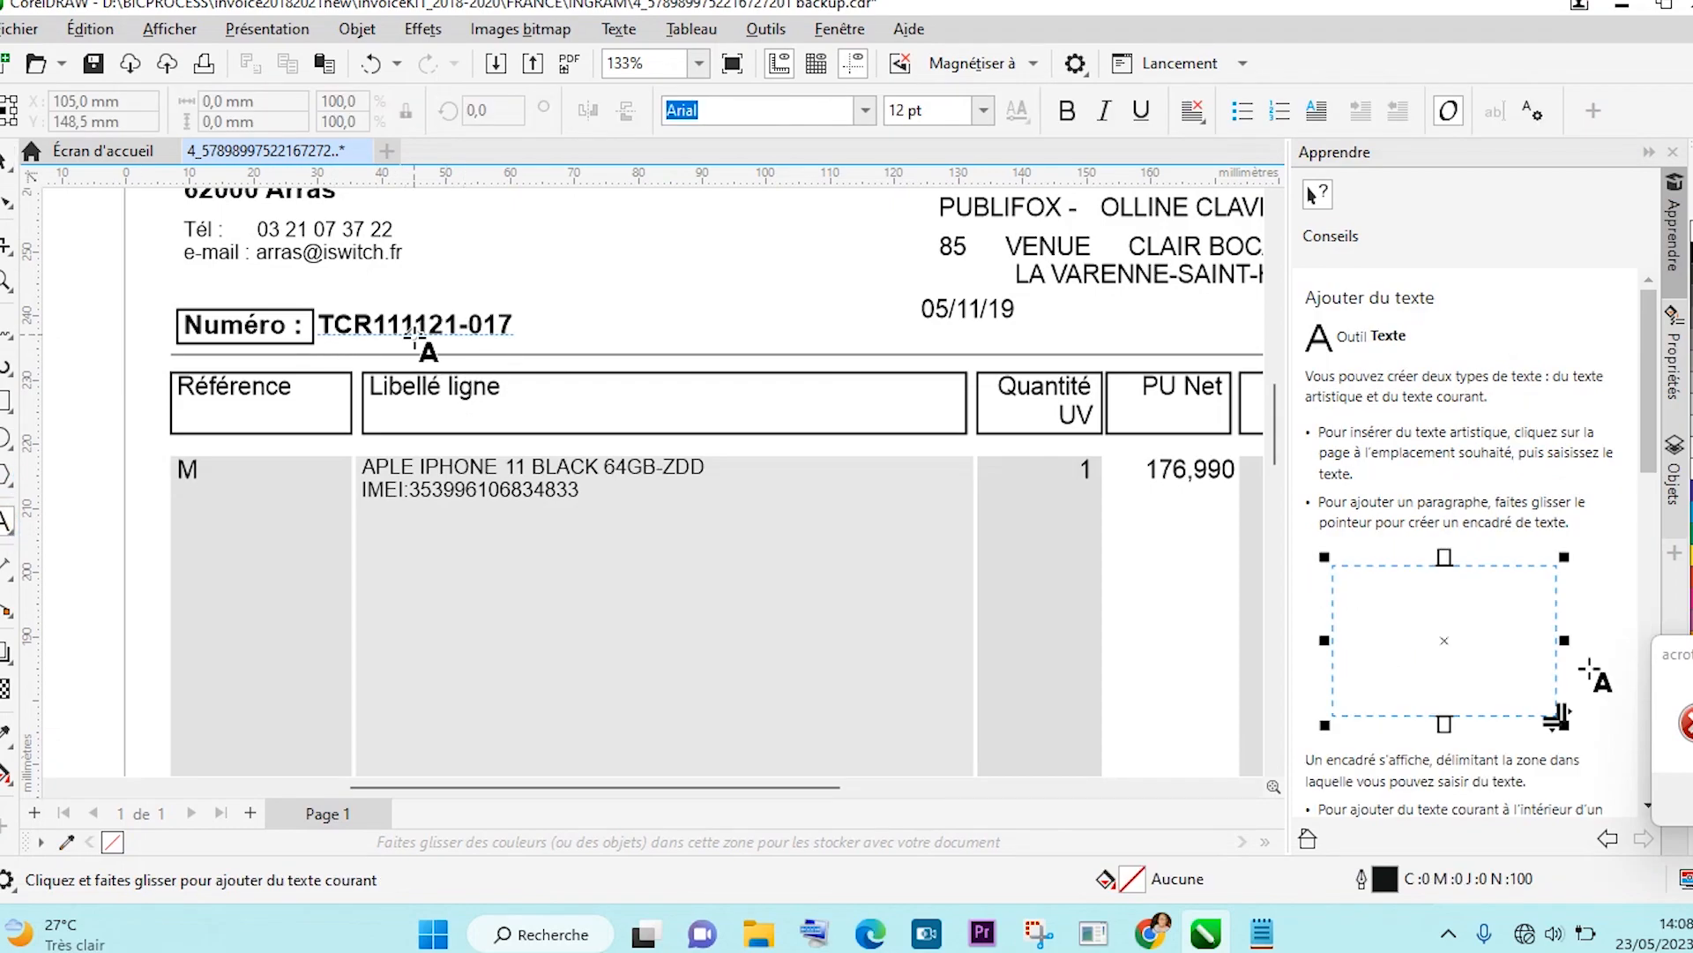
left_click(455, 321)
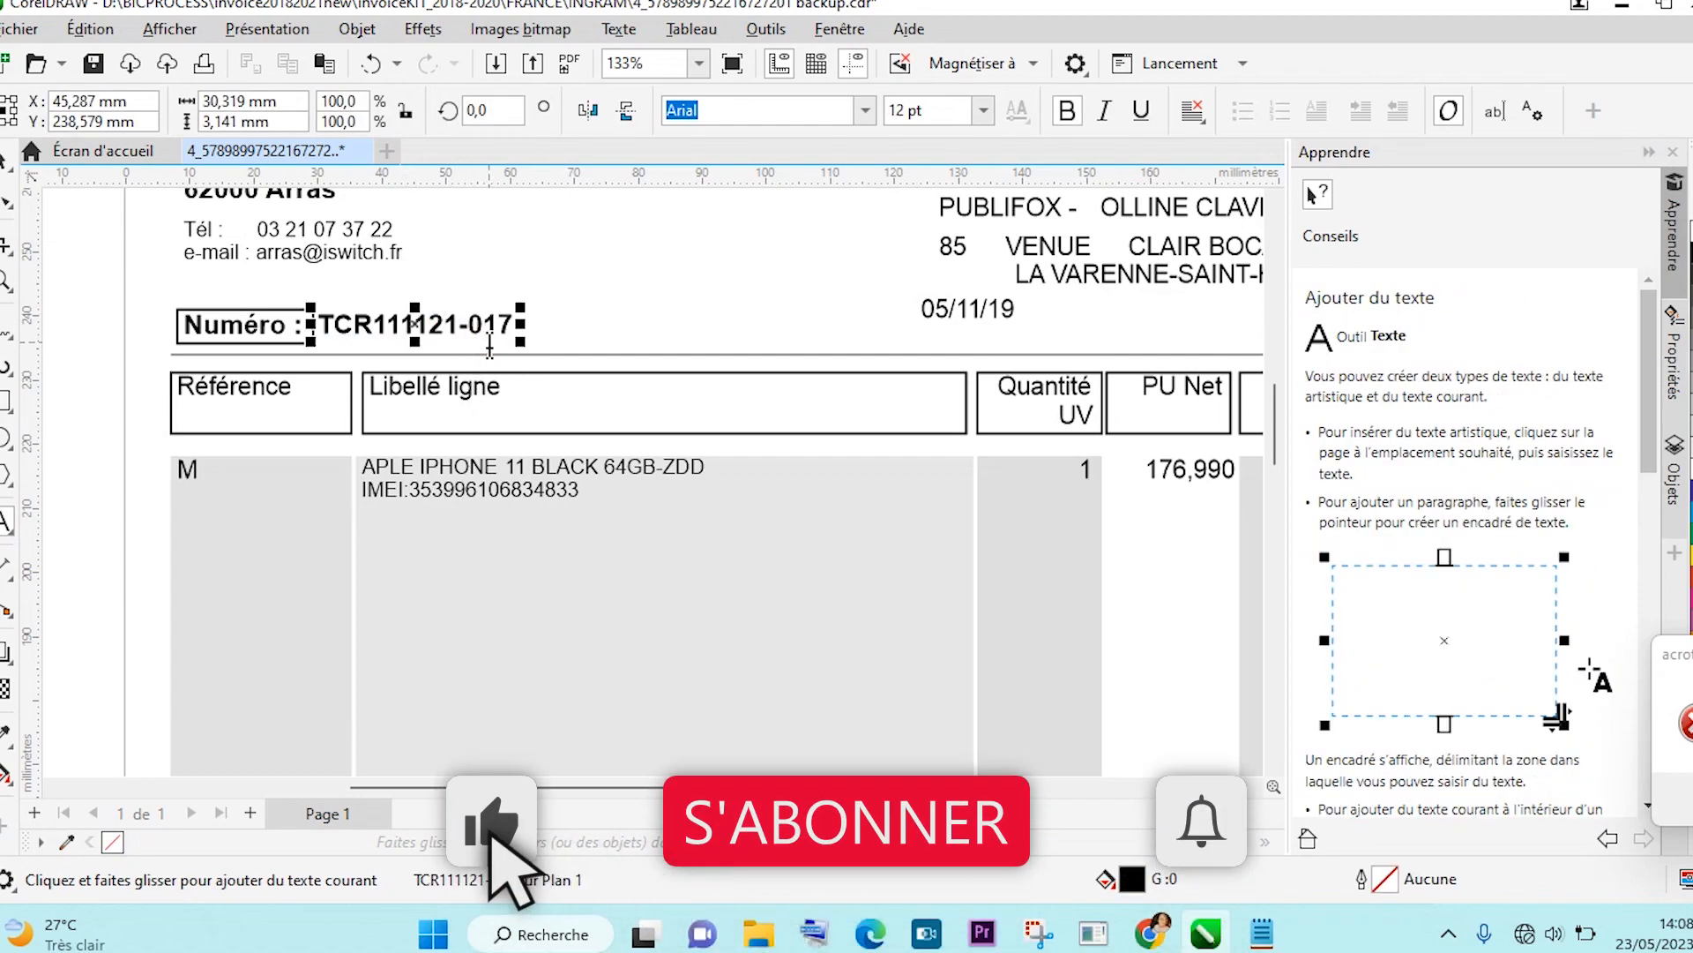
key("BackSpace")
key("BackSpace")
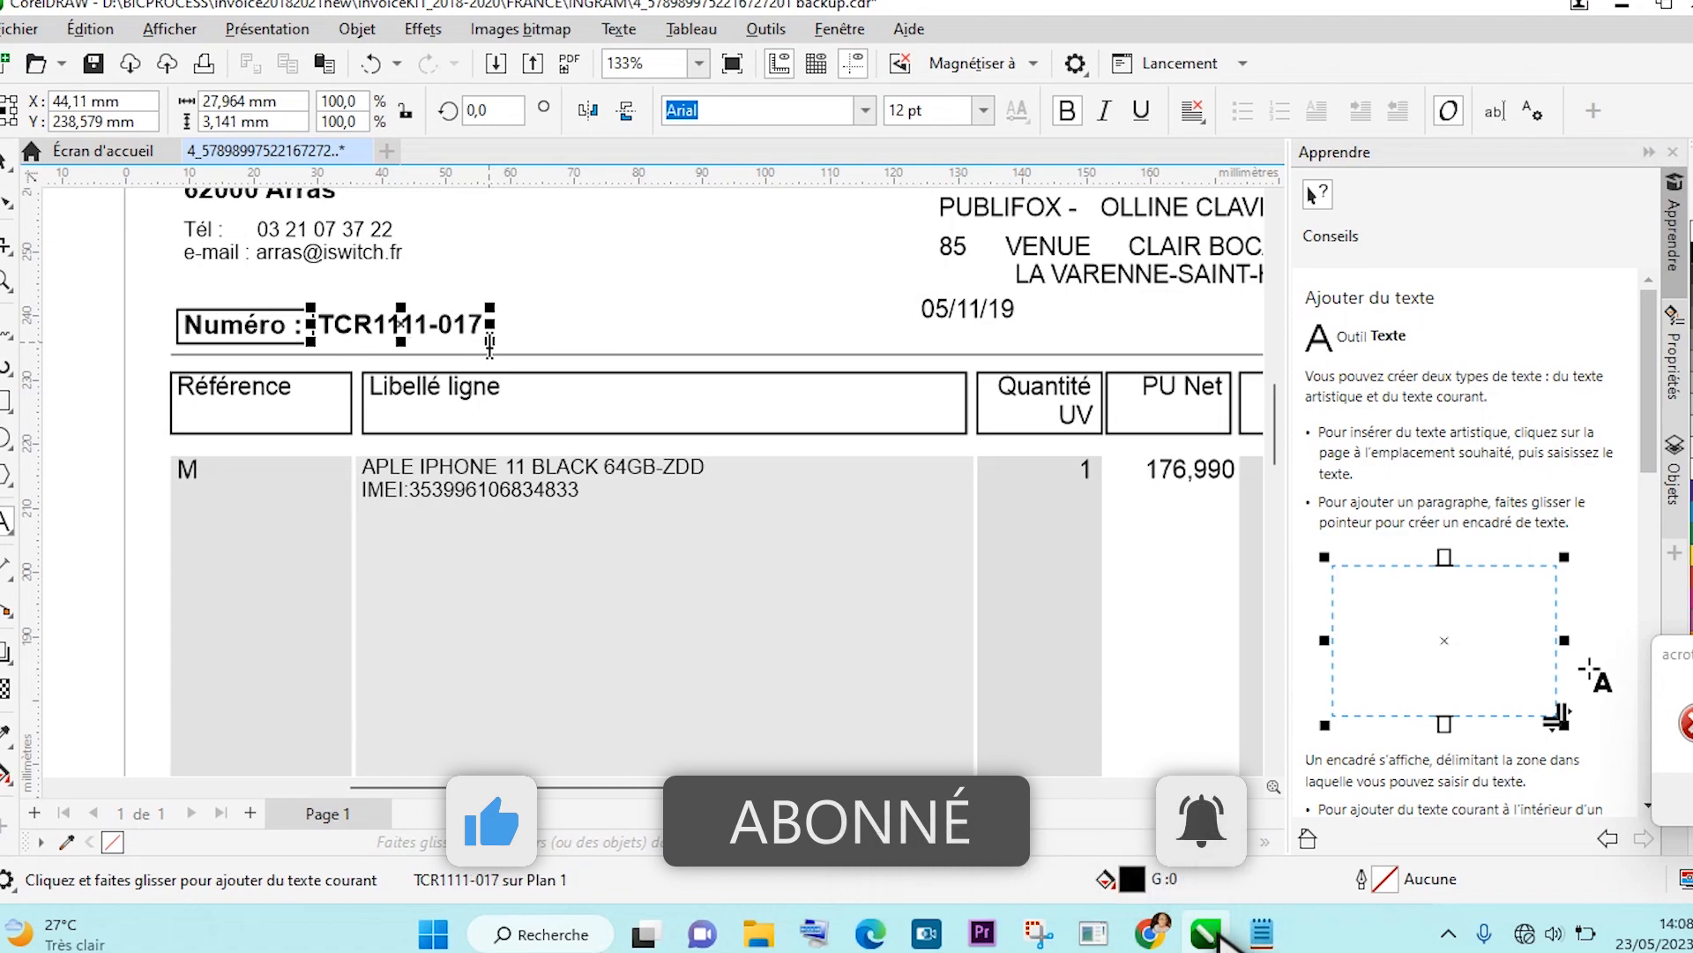
type("231")
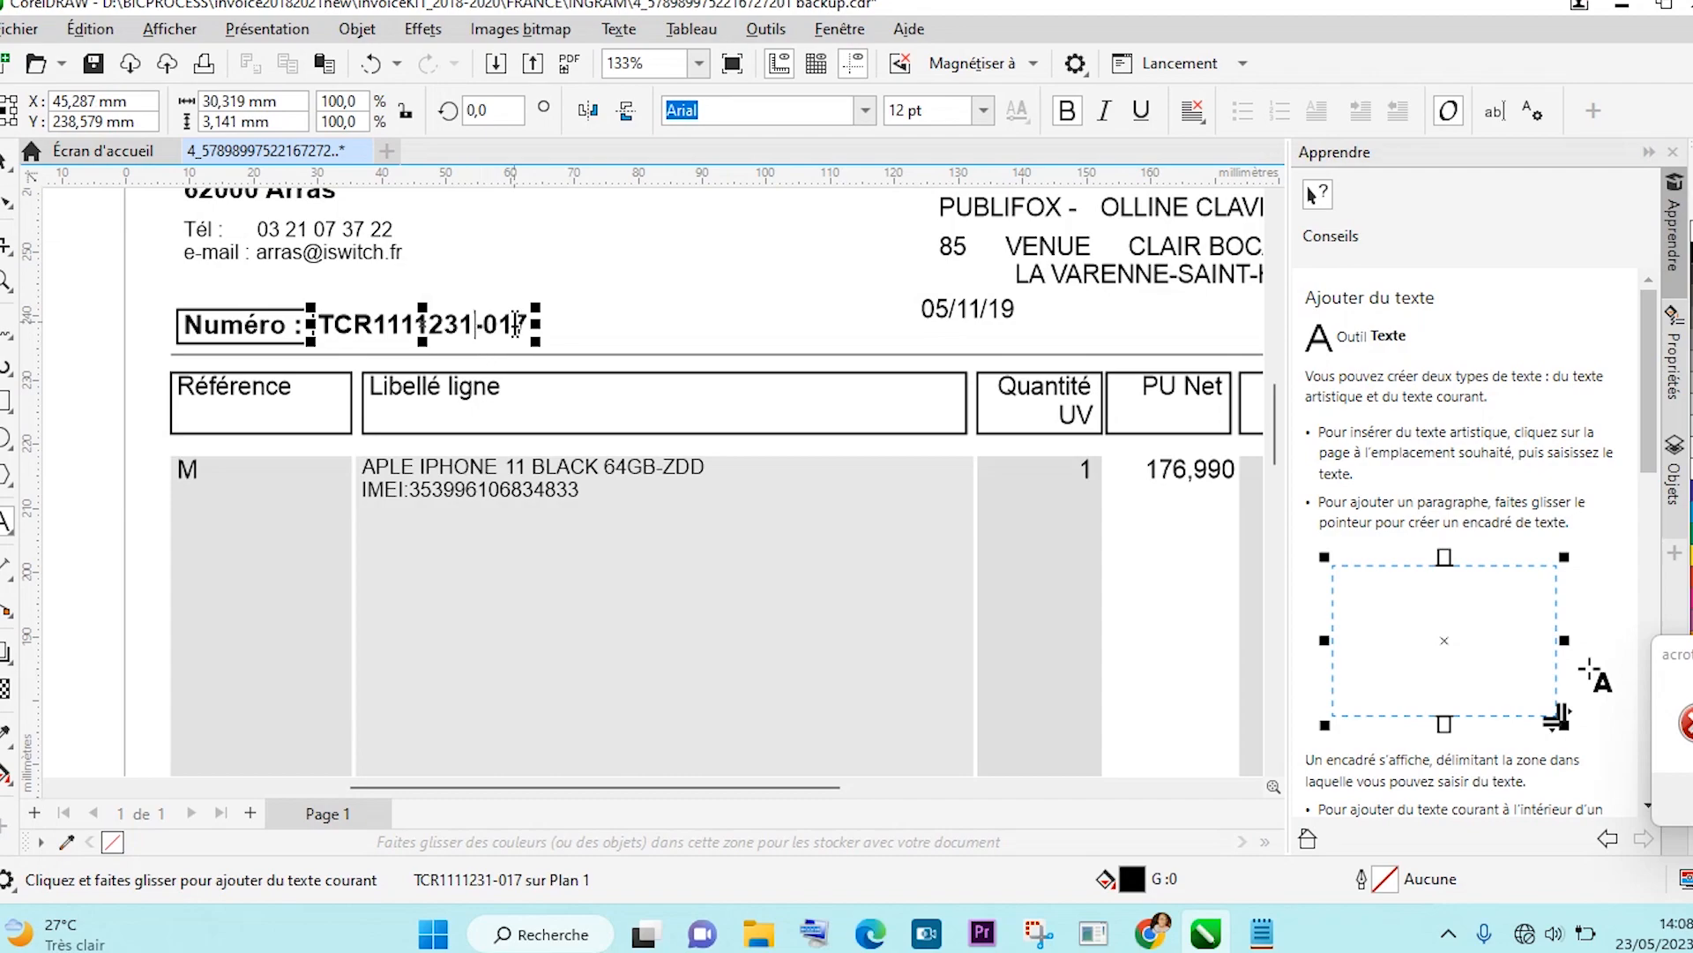
left_click(516, 324)
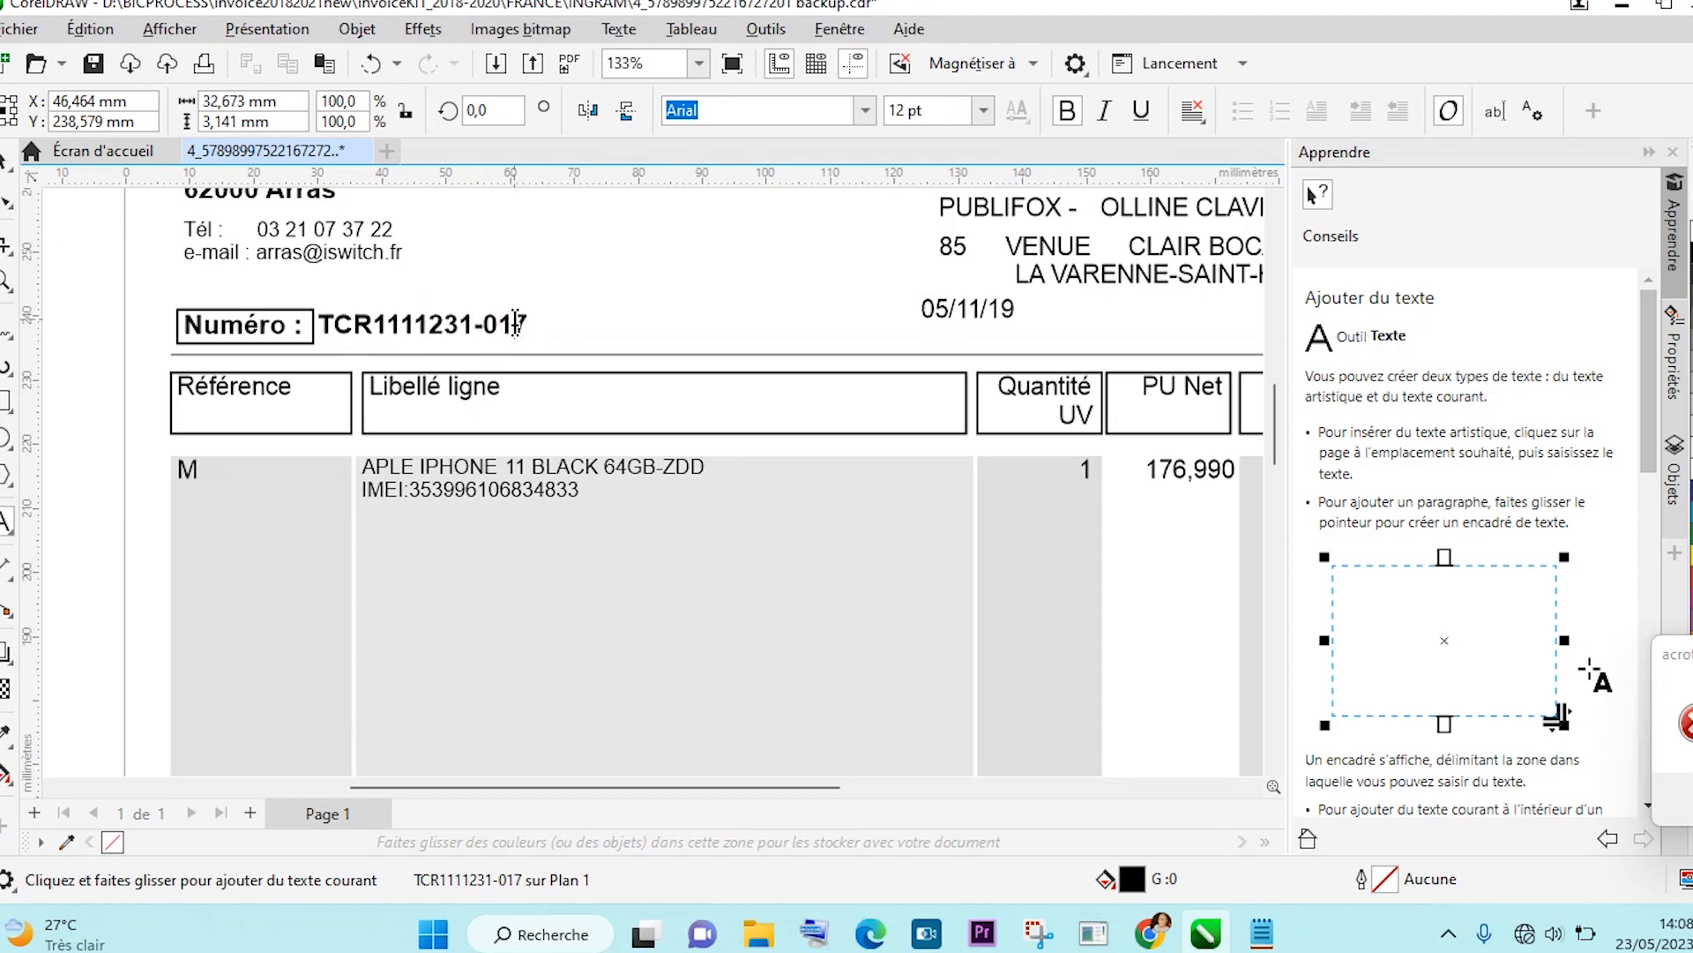
key("BackSpace")
type("2")
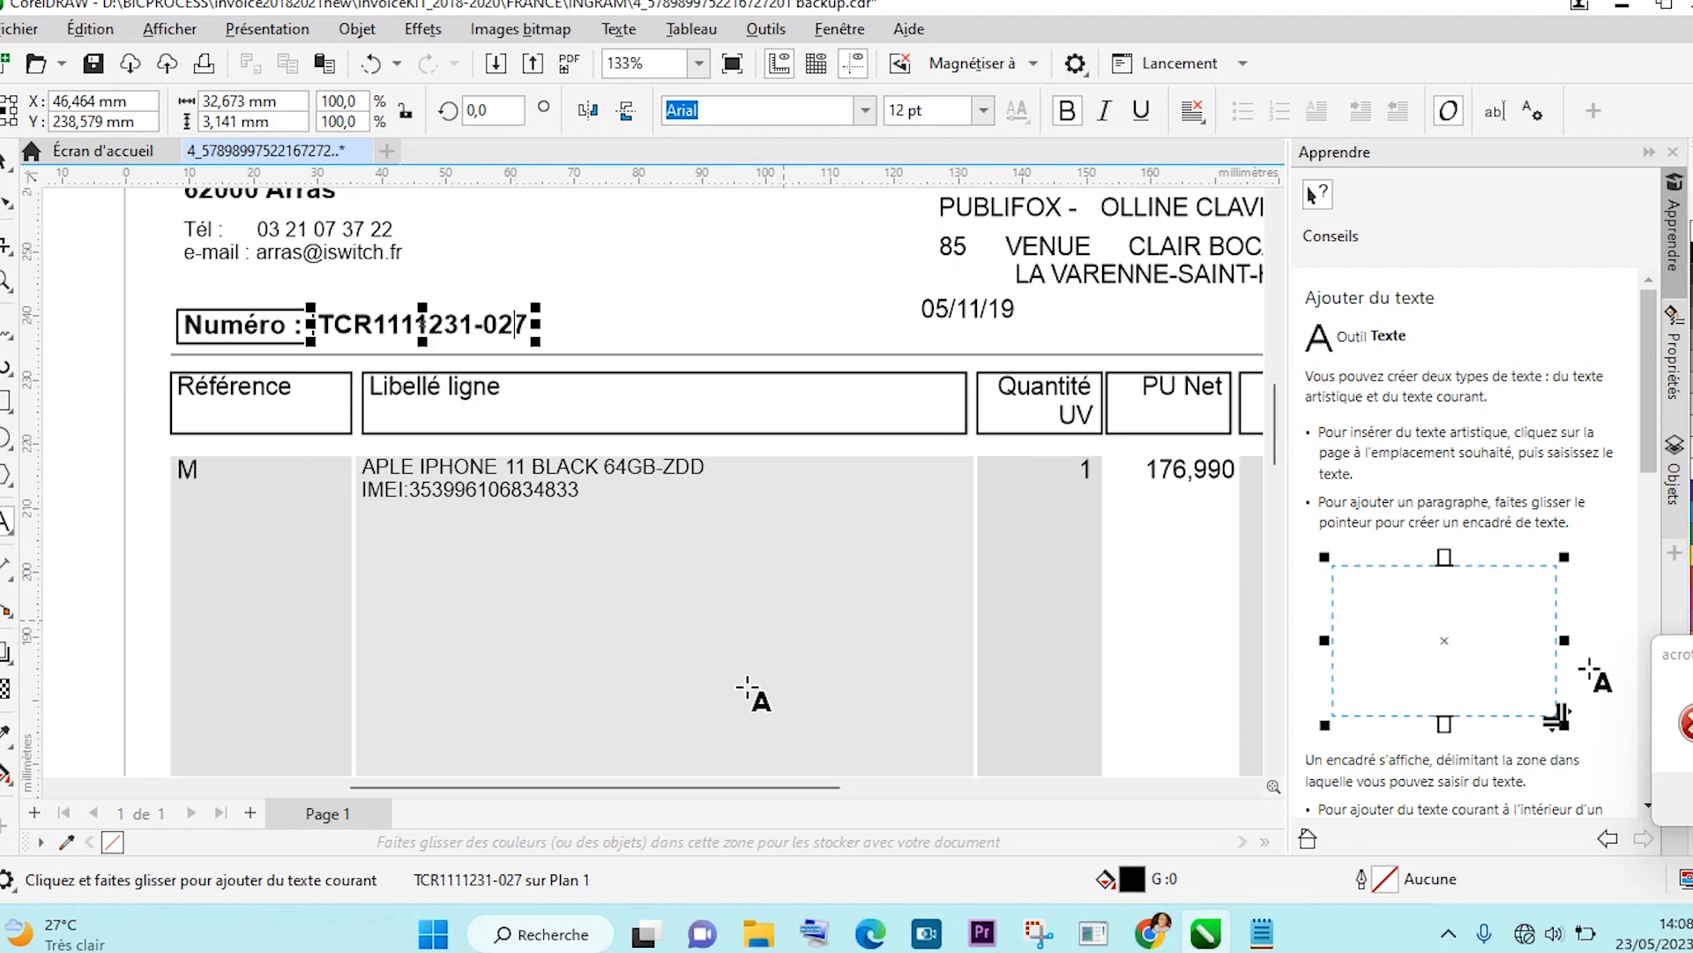
Review the invoice's Net à payer total, Taxes and Règlement sections, footer, header and item row.
left_click_drag(673, 787, 839, 788)
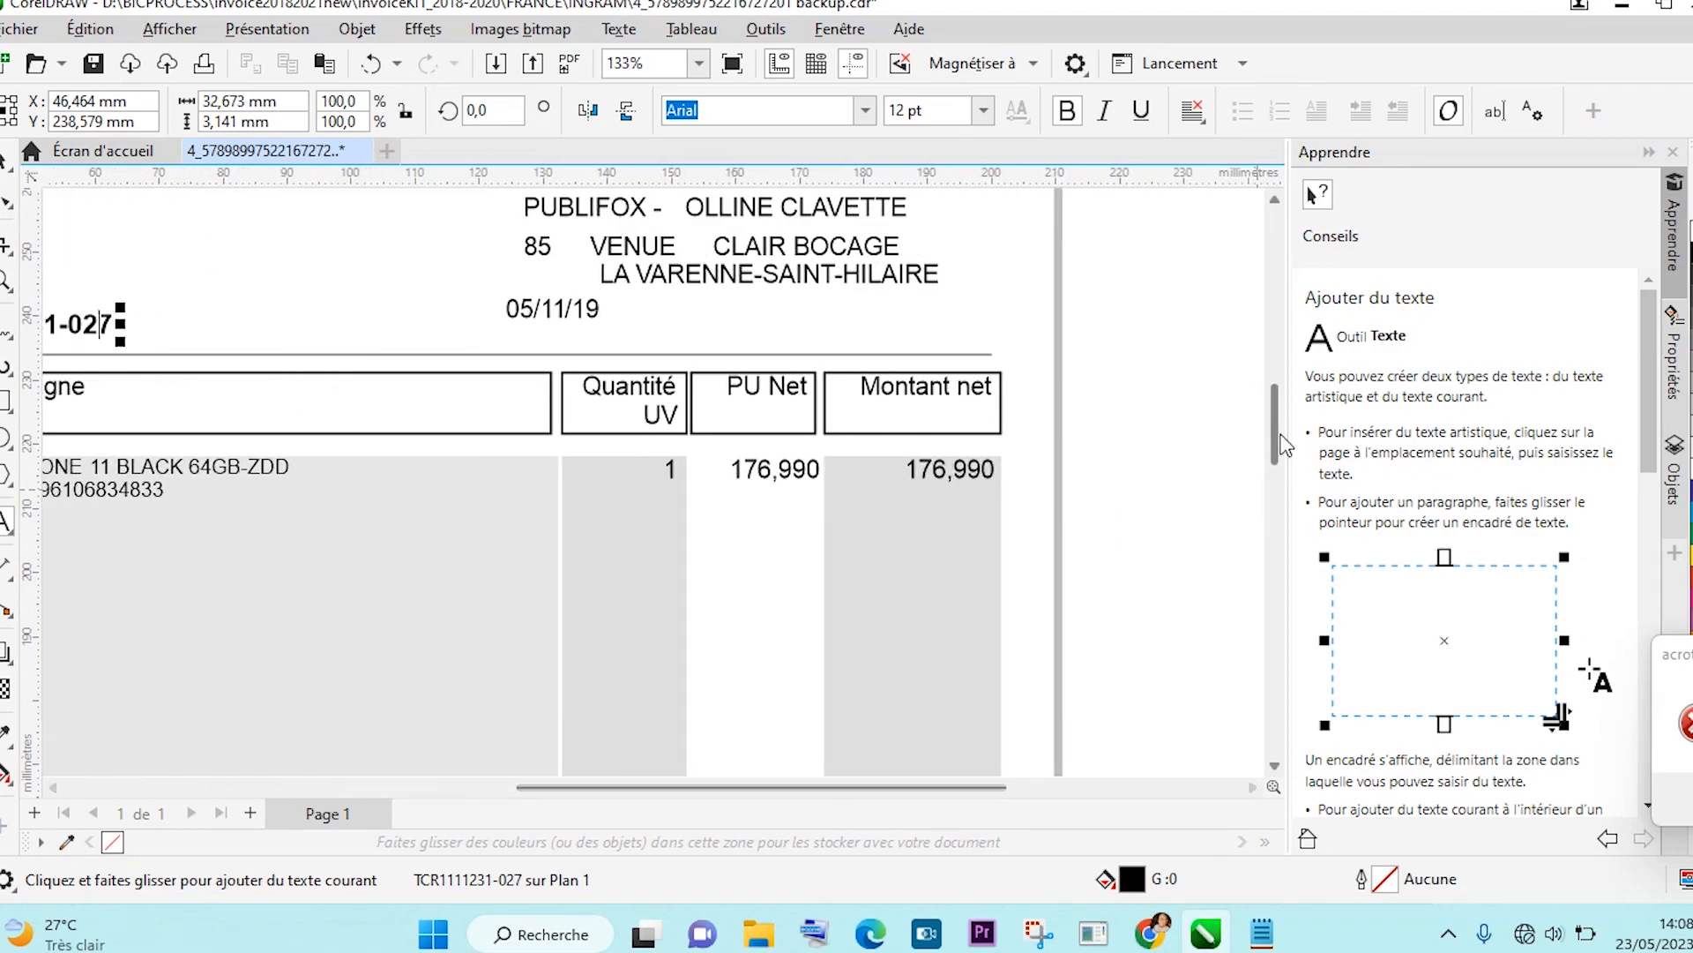
left_click_drag(1275, 424, 1278, 590)
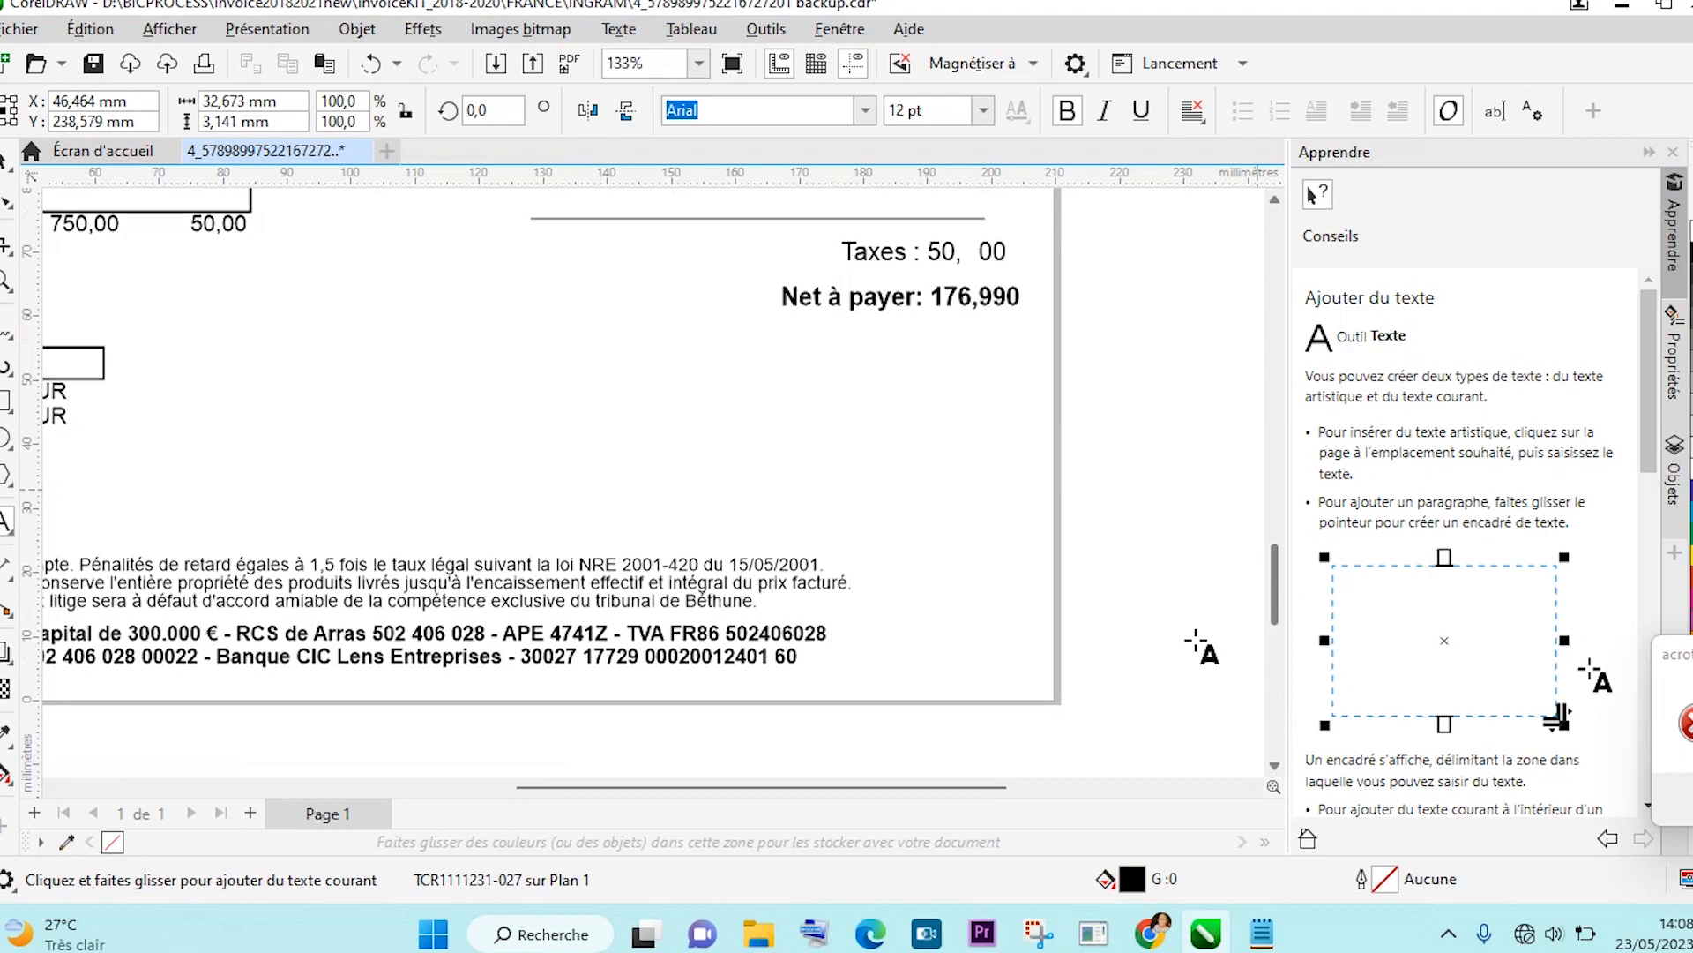
left_click_drag(920, 789, 774, 789)
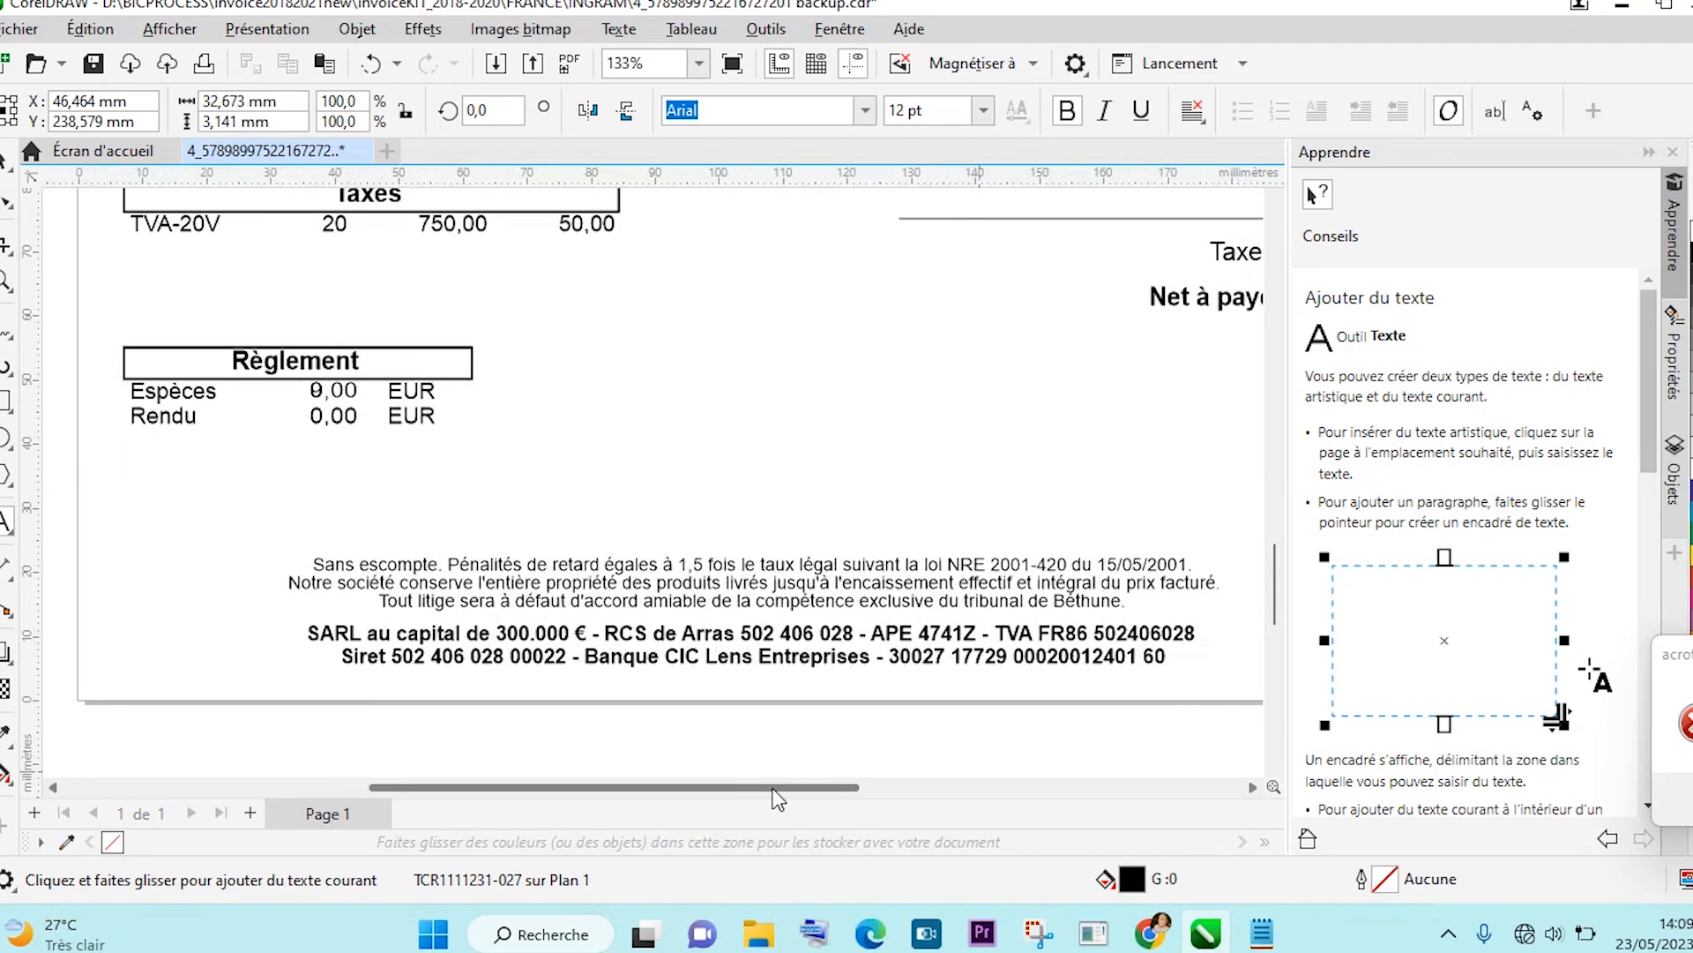
scroll(861, 629, "up", 3)
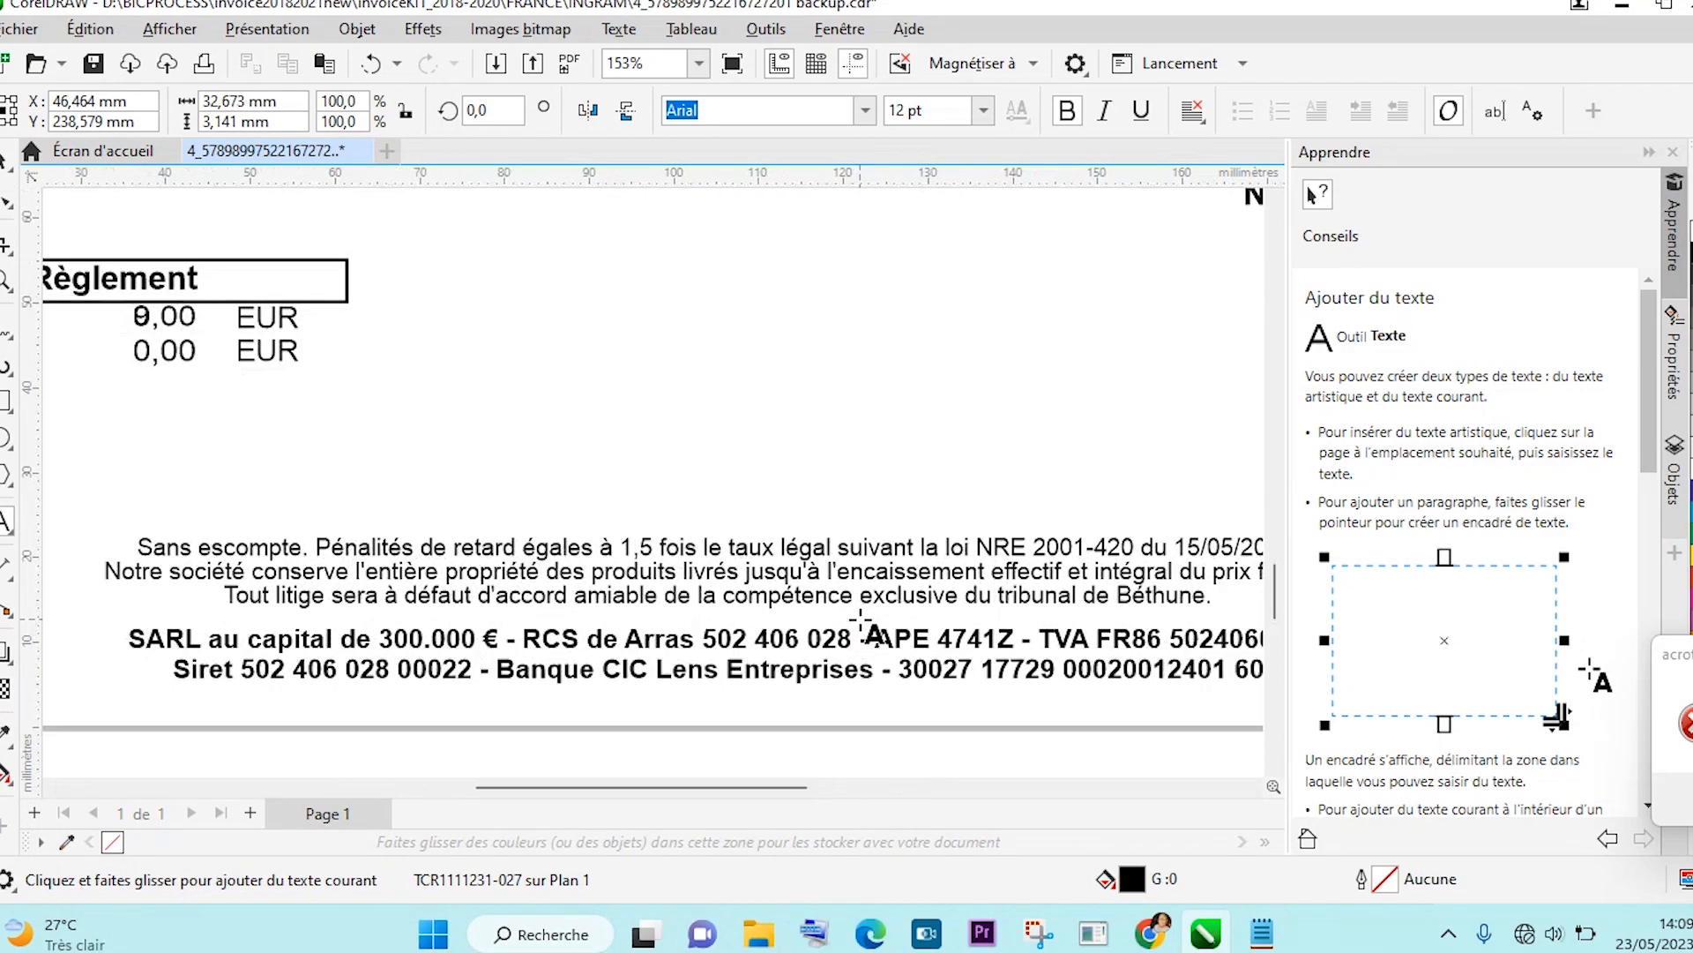
scroll(863, 628, "down", 7)
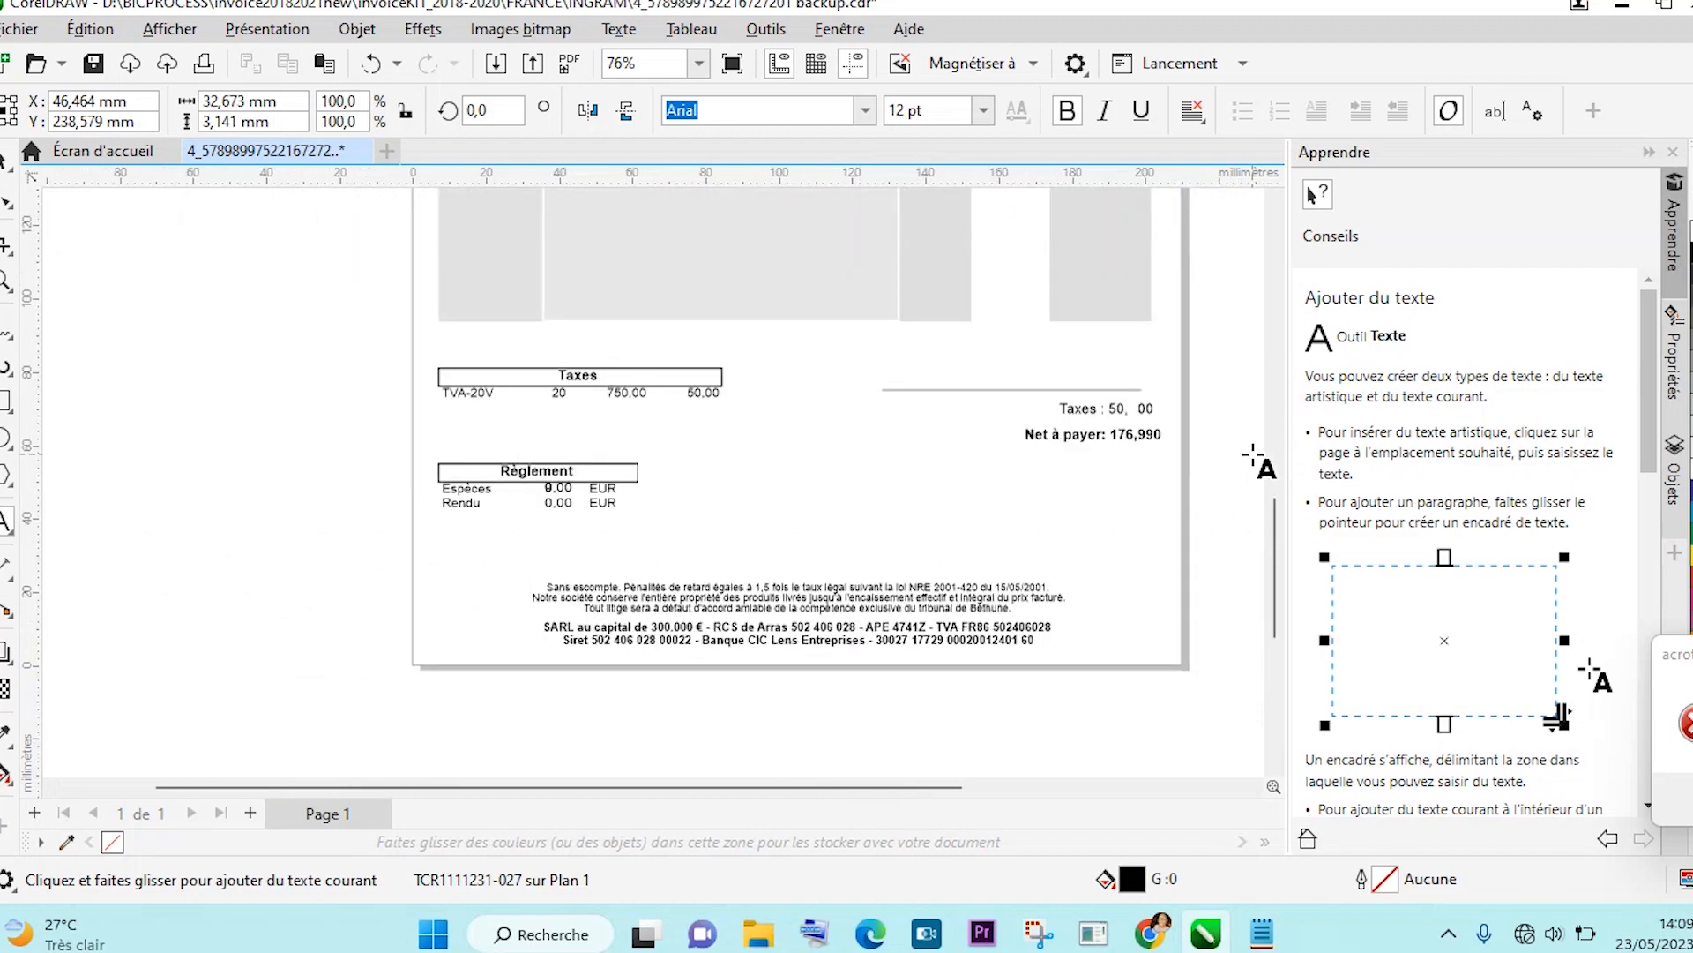
left_click_drag(1279, 563, 1262, 423)
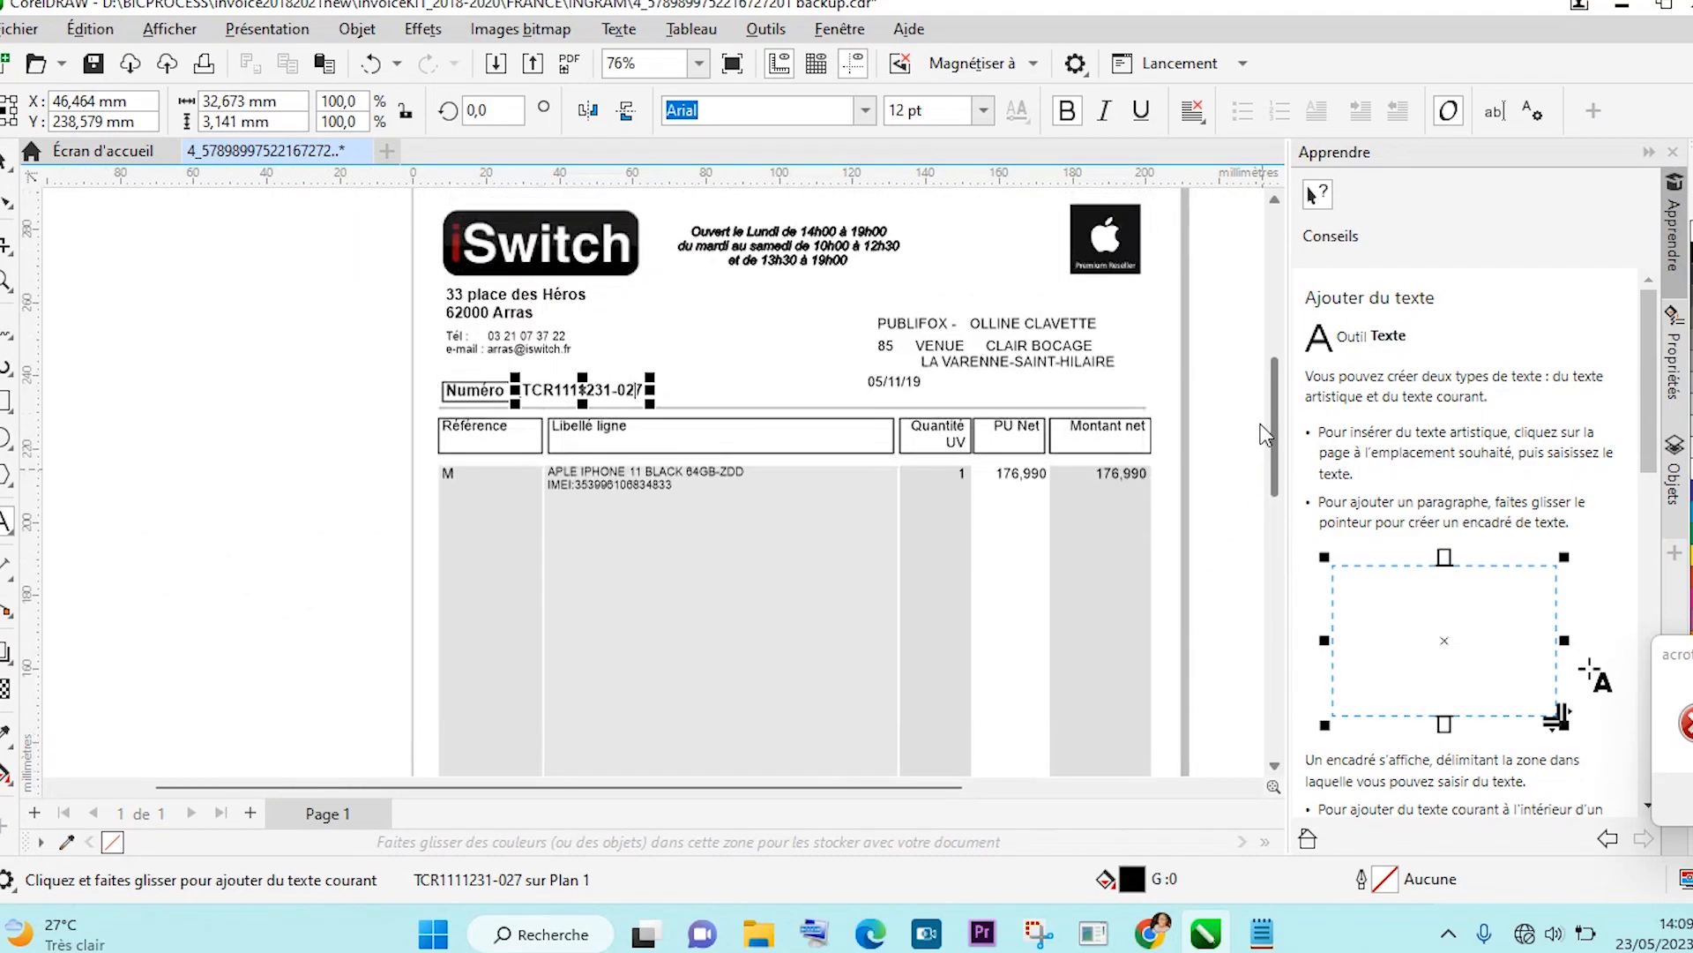
Publish the invoice as a PDF named XR in the Bureau folder, keeping the document distribution preset.
left_click(571, 69)
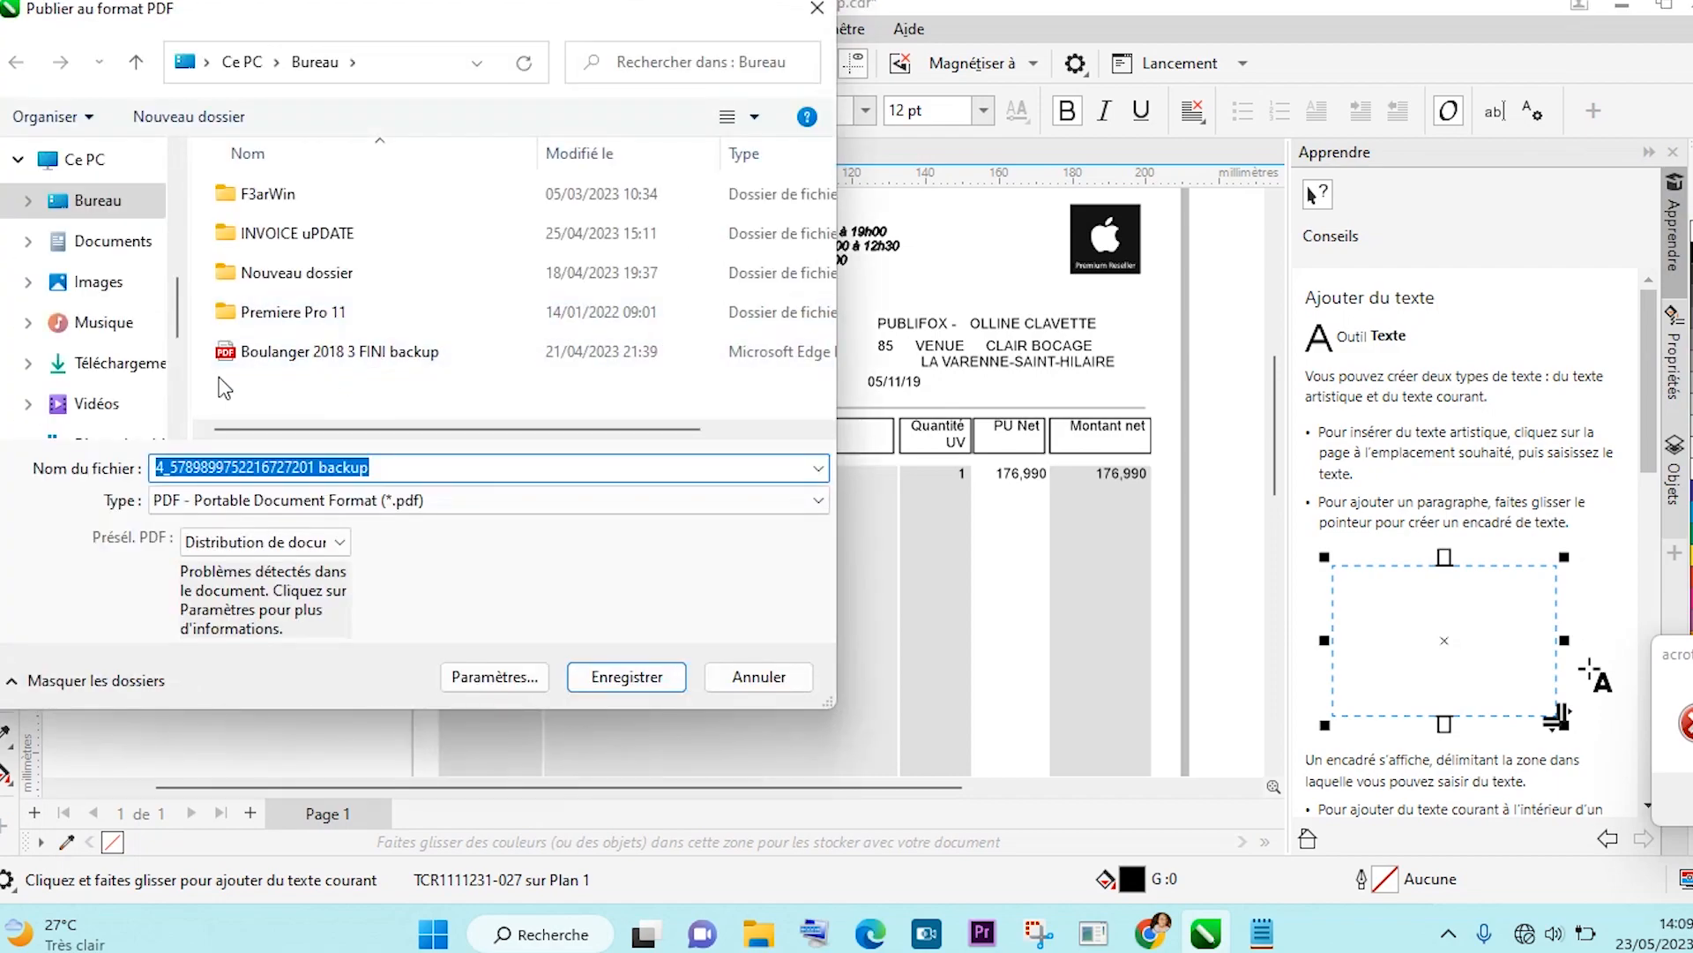
left_click(94, 200)
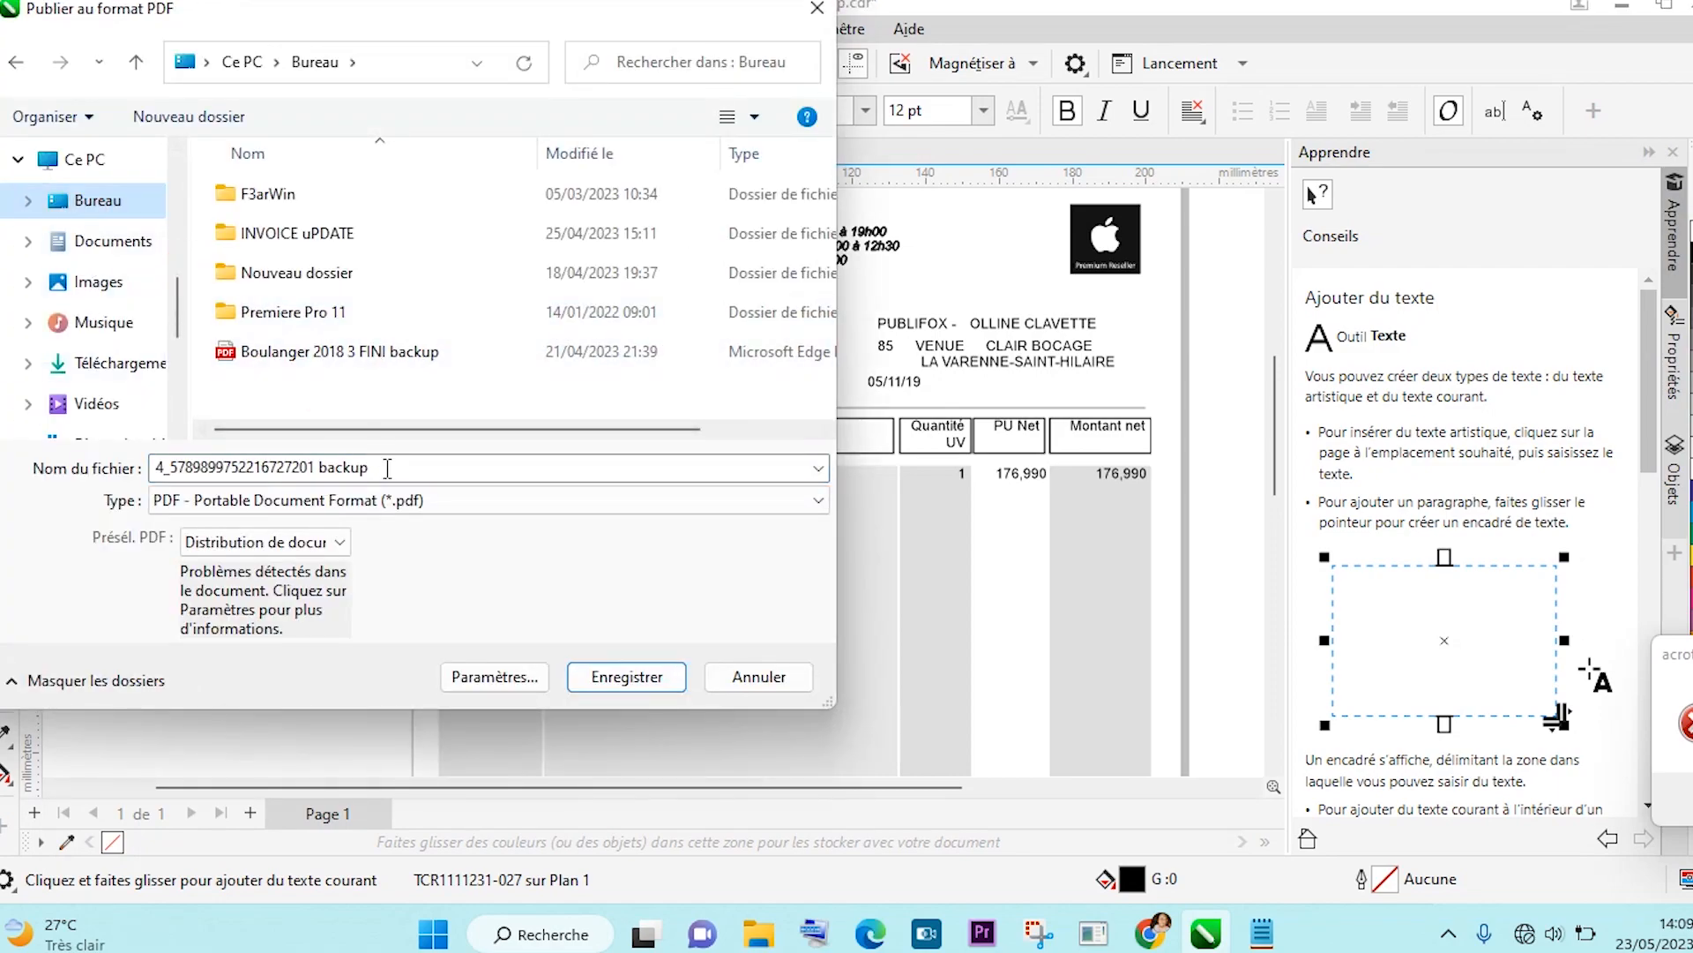
left_click_drag(390, 458, 144, 454)
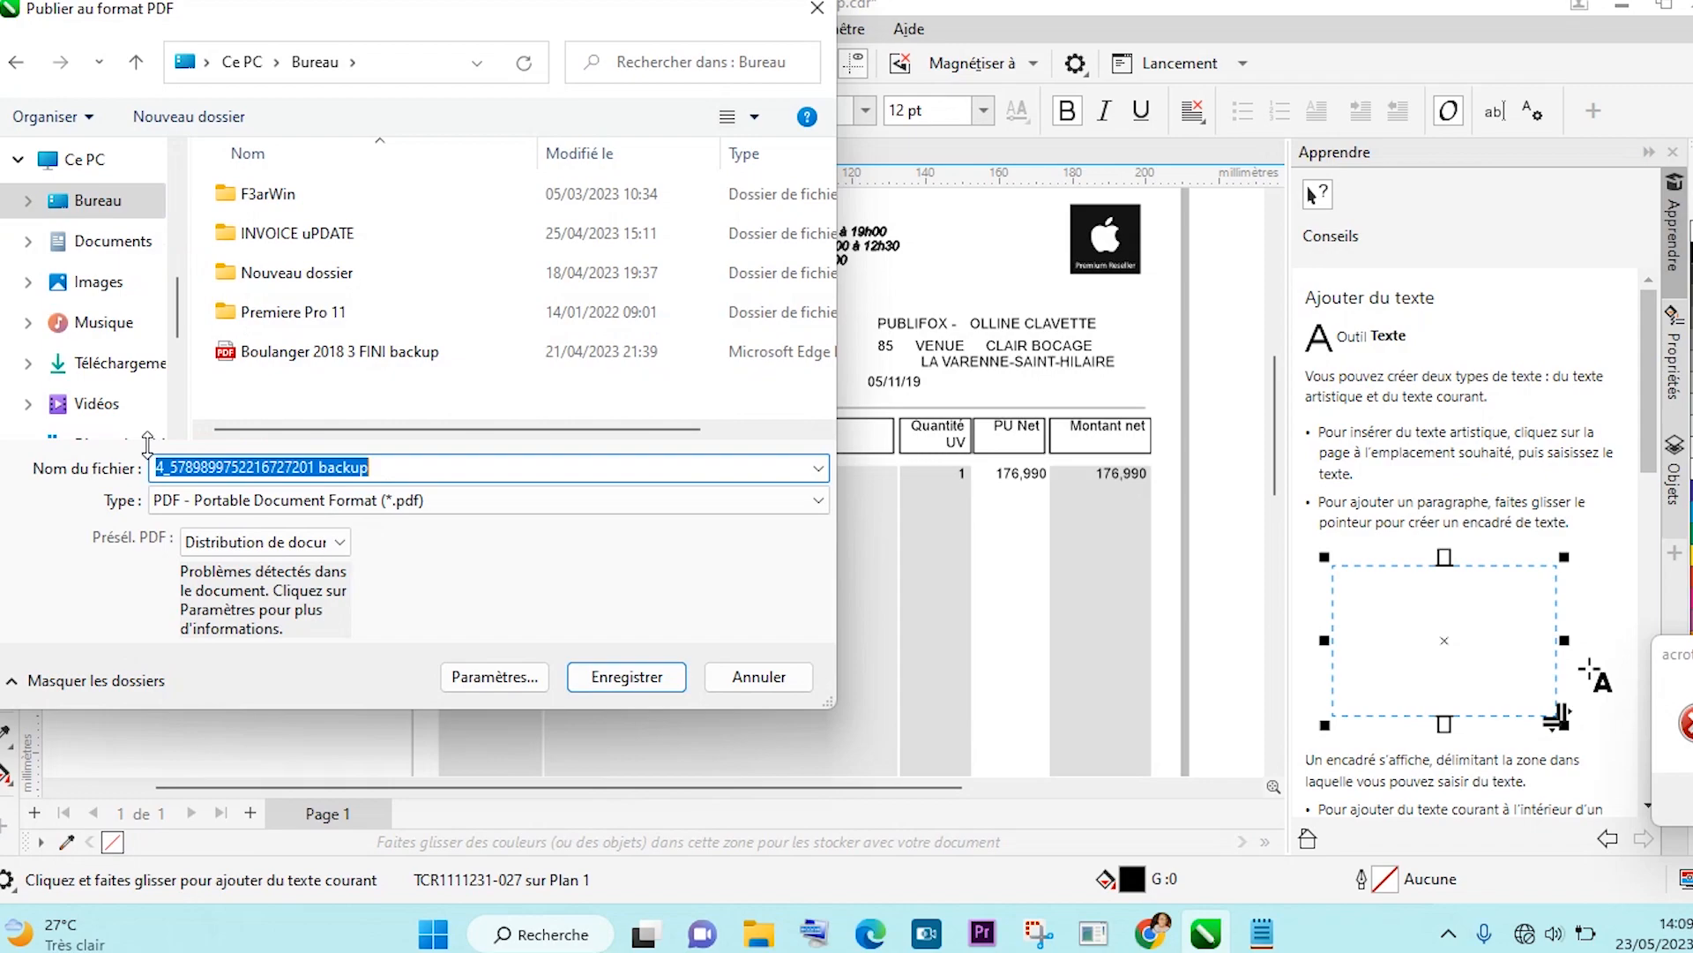
type("XR")
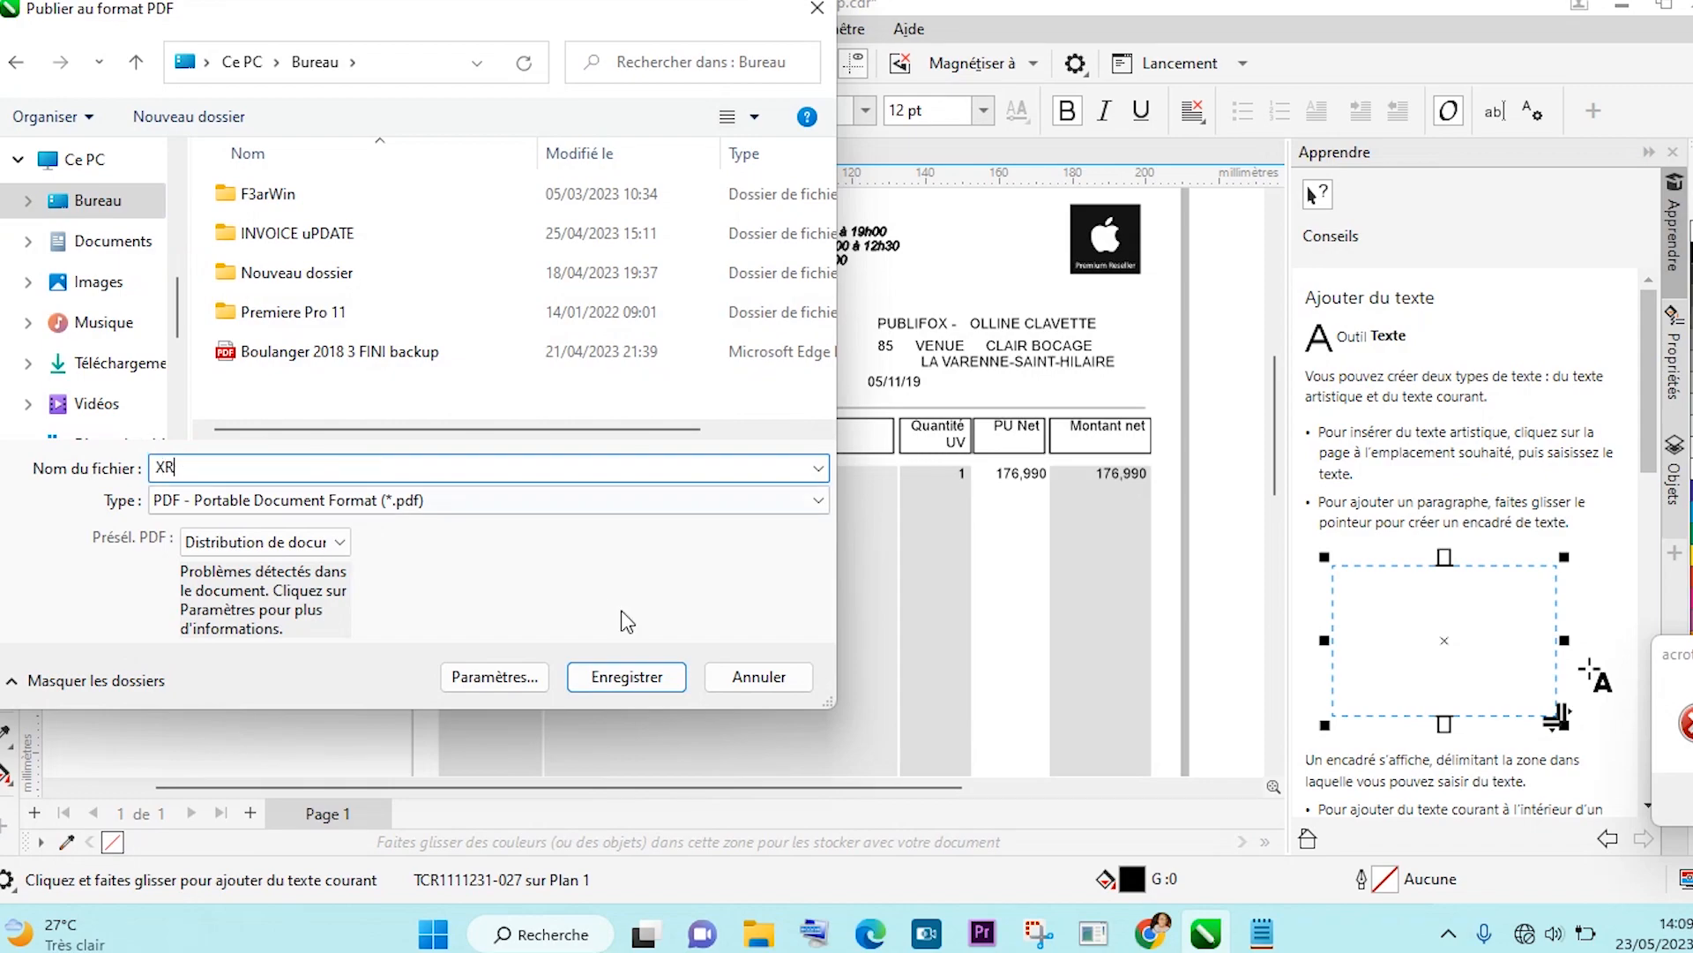
left_click(653, 677)
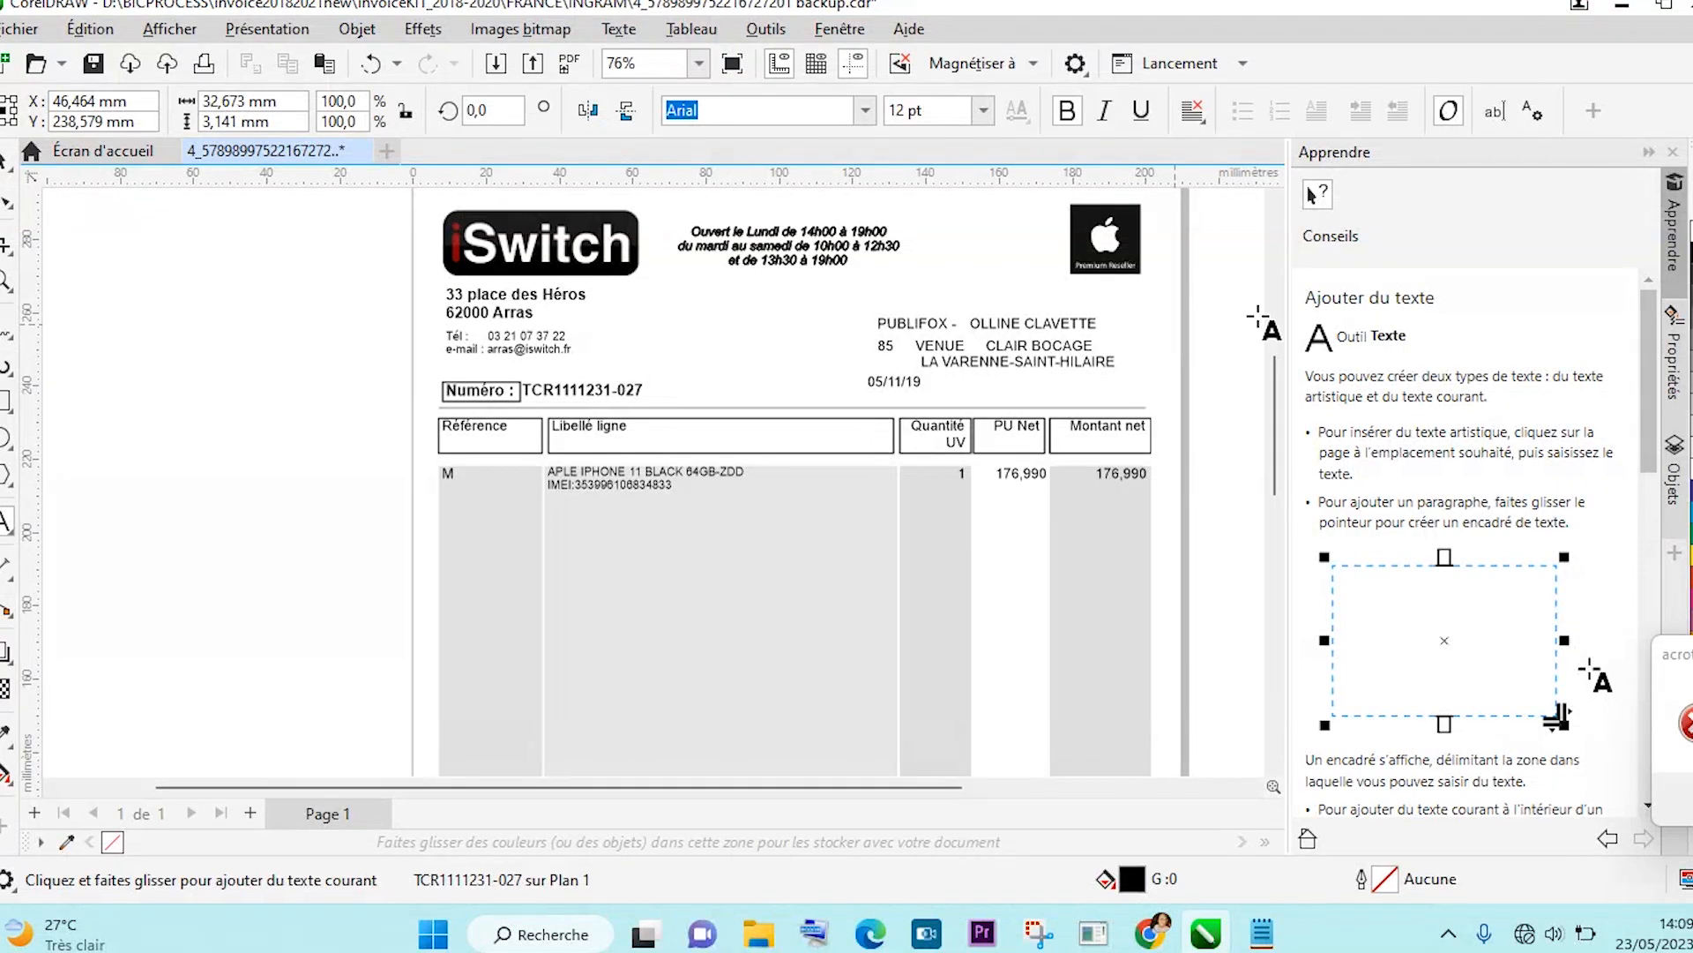
Minimize the CorelDRAW, Notepad and INGRAM folder windows and move the XR PDF beside the iPhone 11 description file on the desktop.
left_click(1625, 7)
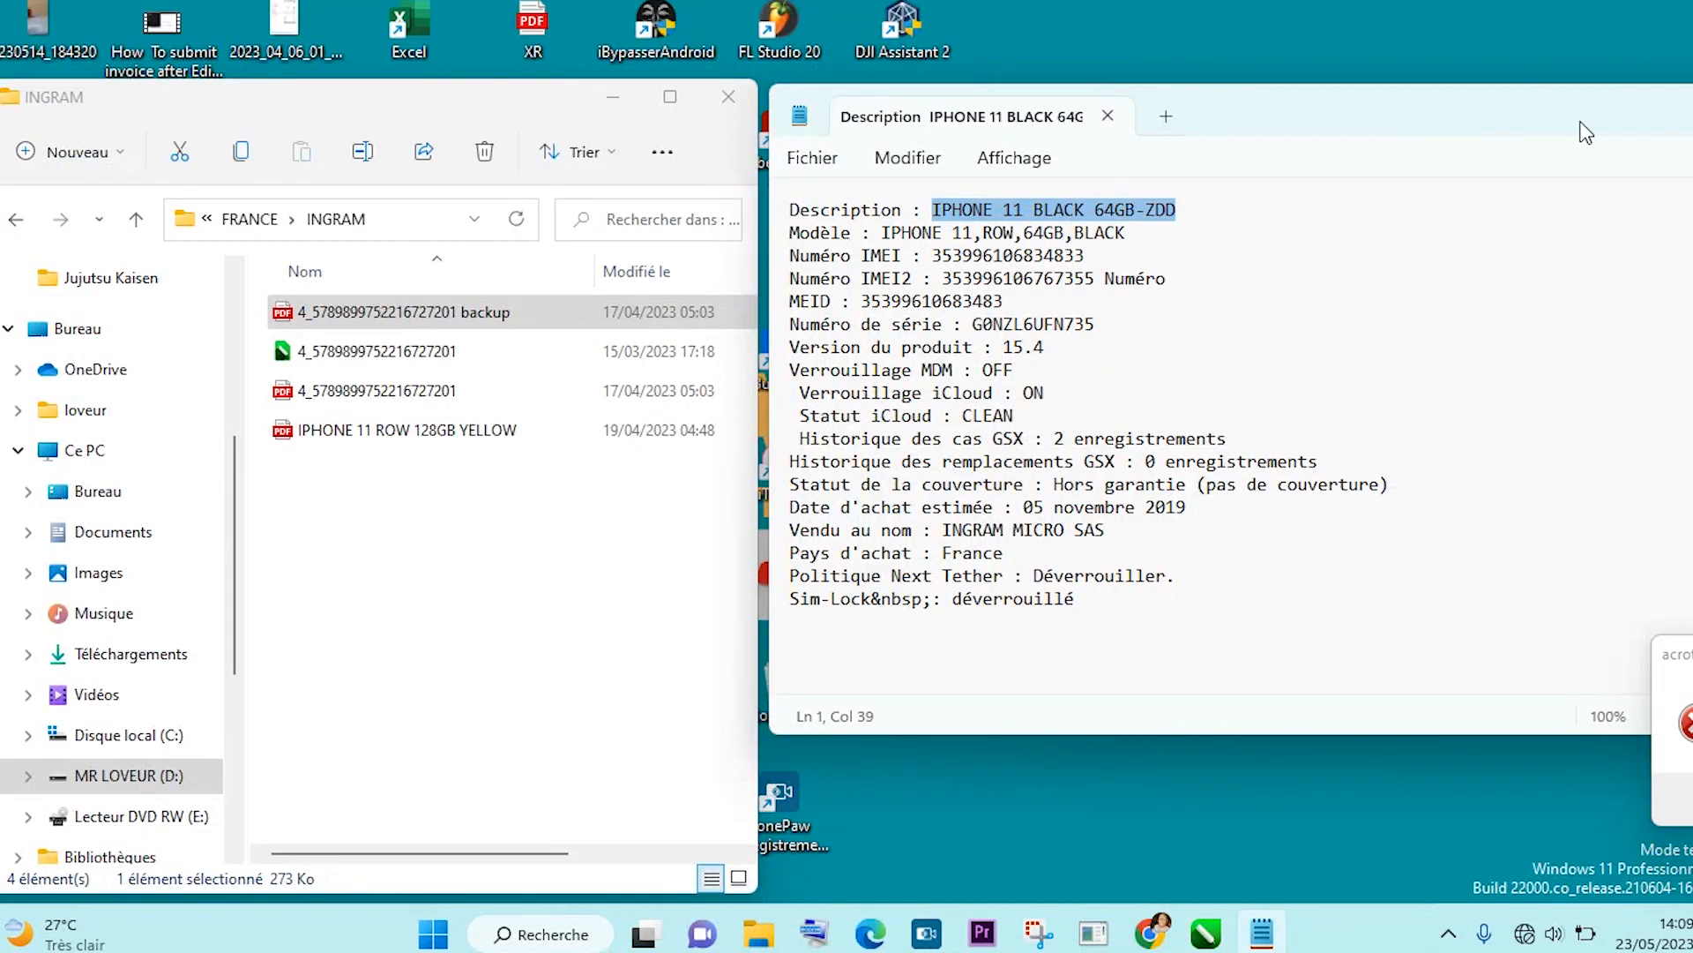
left_click_drag(1566, 100, 1342, 109)
left_click(1673, 118)
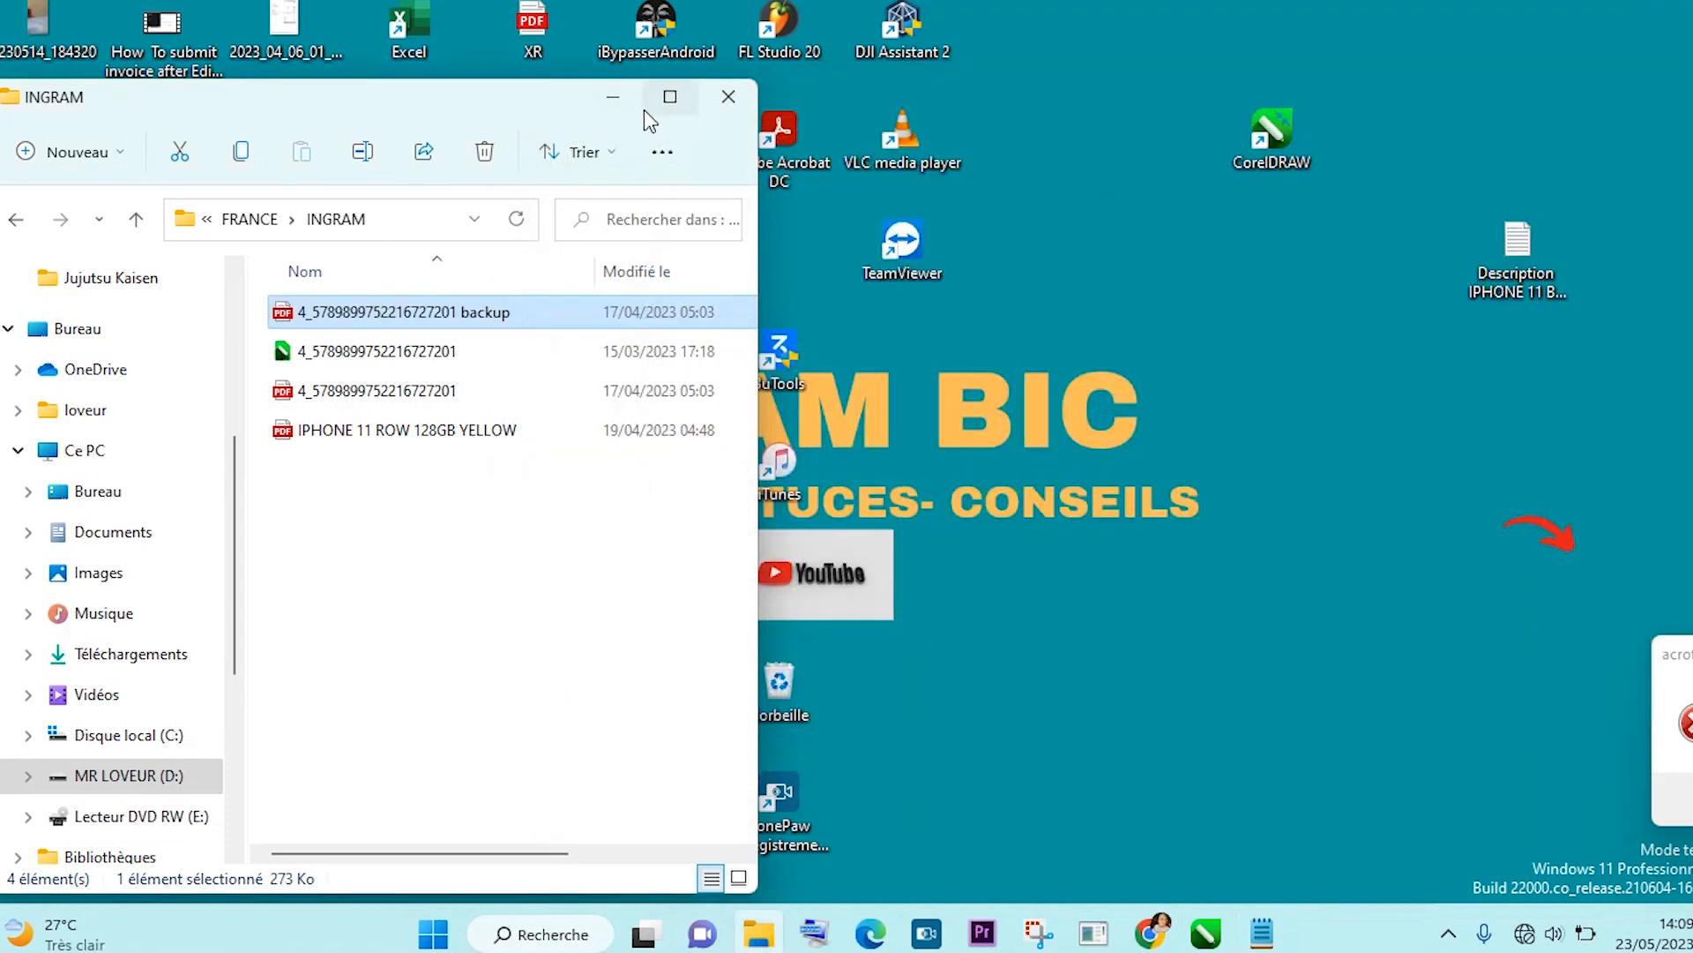
left_click(612, 104)
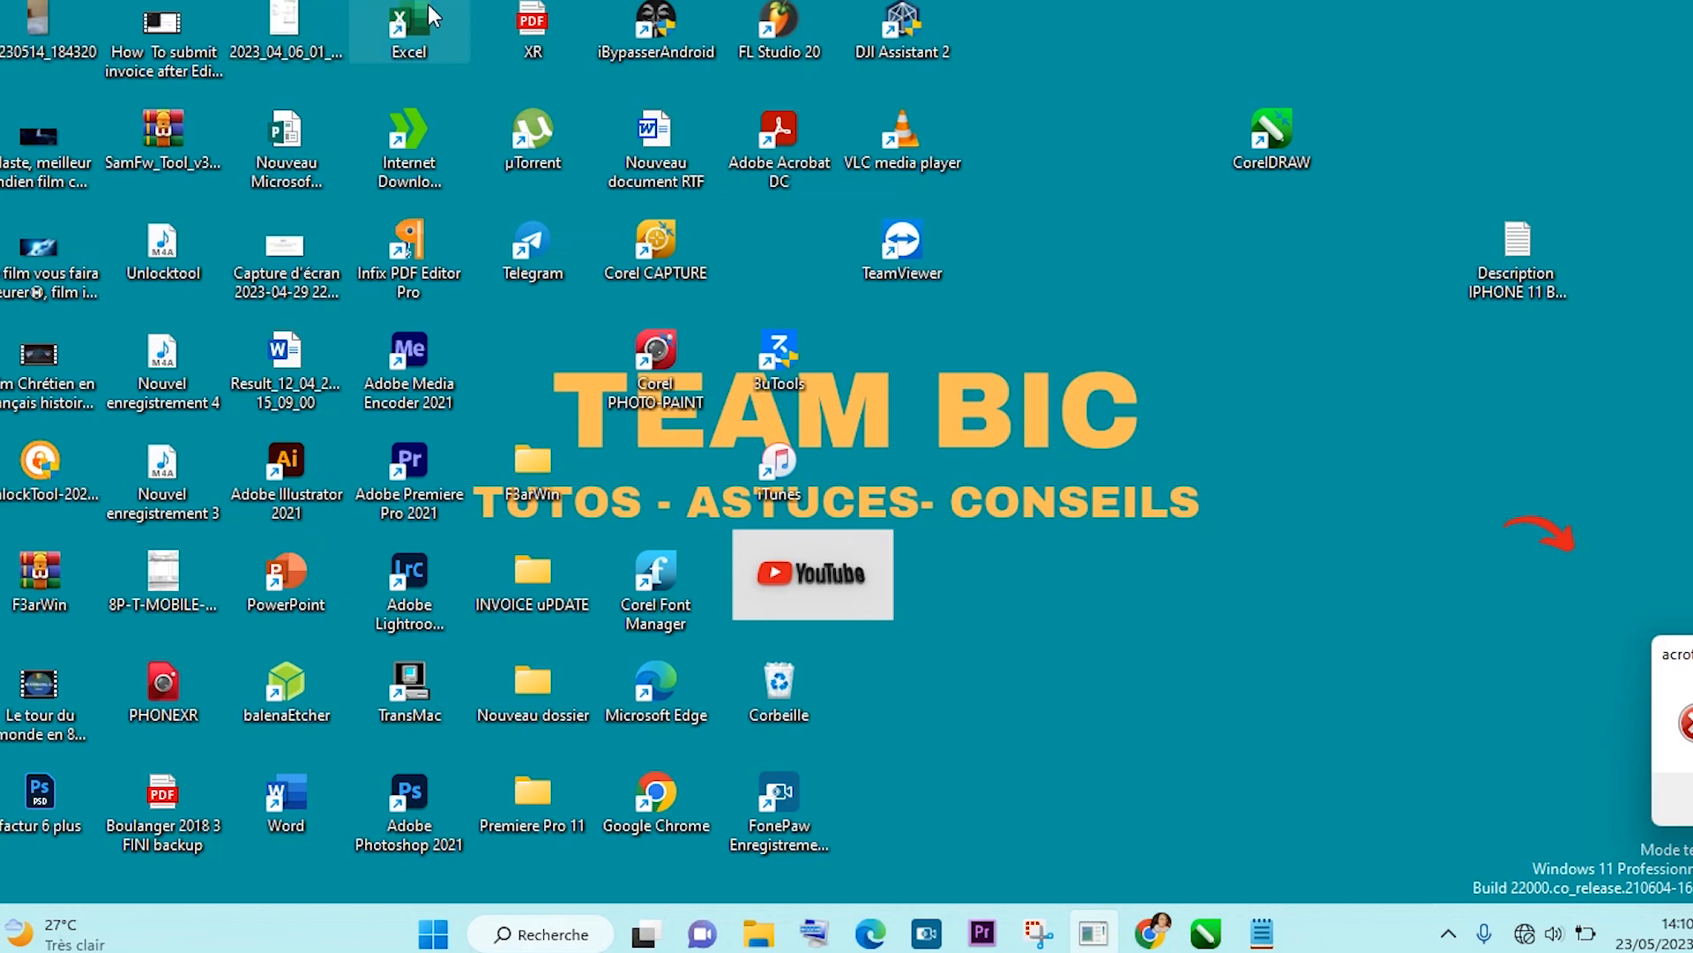
left_click_drag(555, 3, 1411, 284)
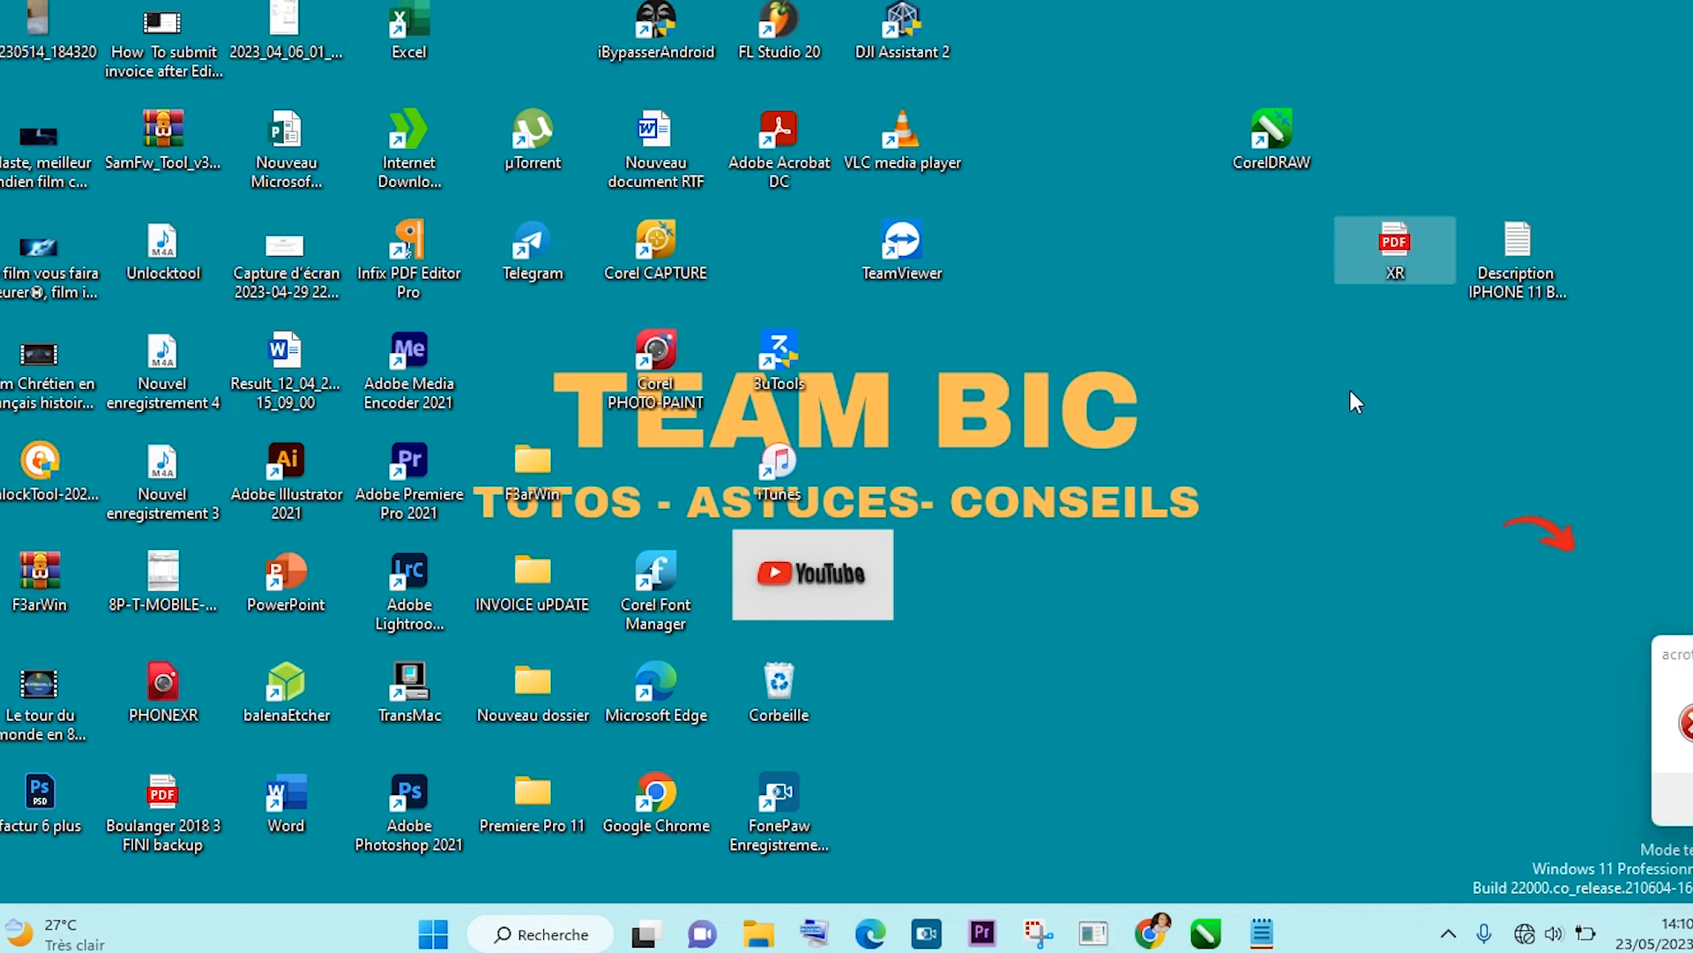
Open XR.pdf from the desktop in Microsoft Edge and review the exported invoice's header, item row and lower part.
double_click(1387, 256)
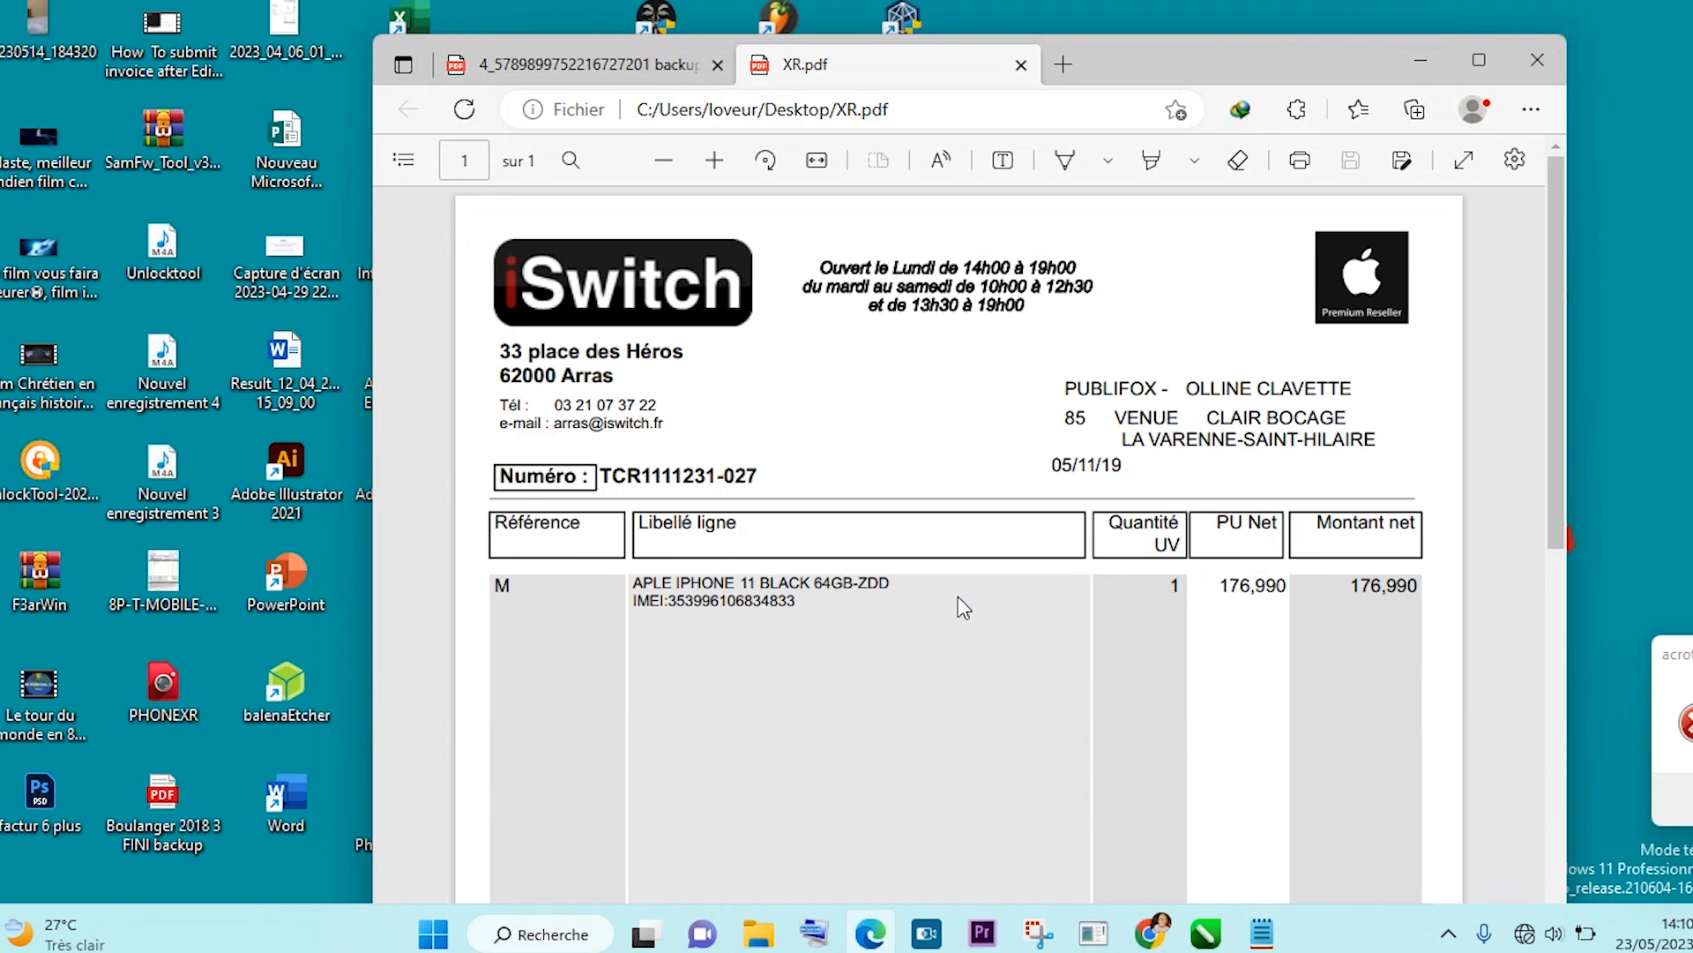
scroll(1024, 573, "down", 8)
scroll(1024, 573, "up", 8)
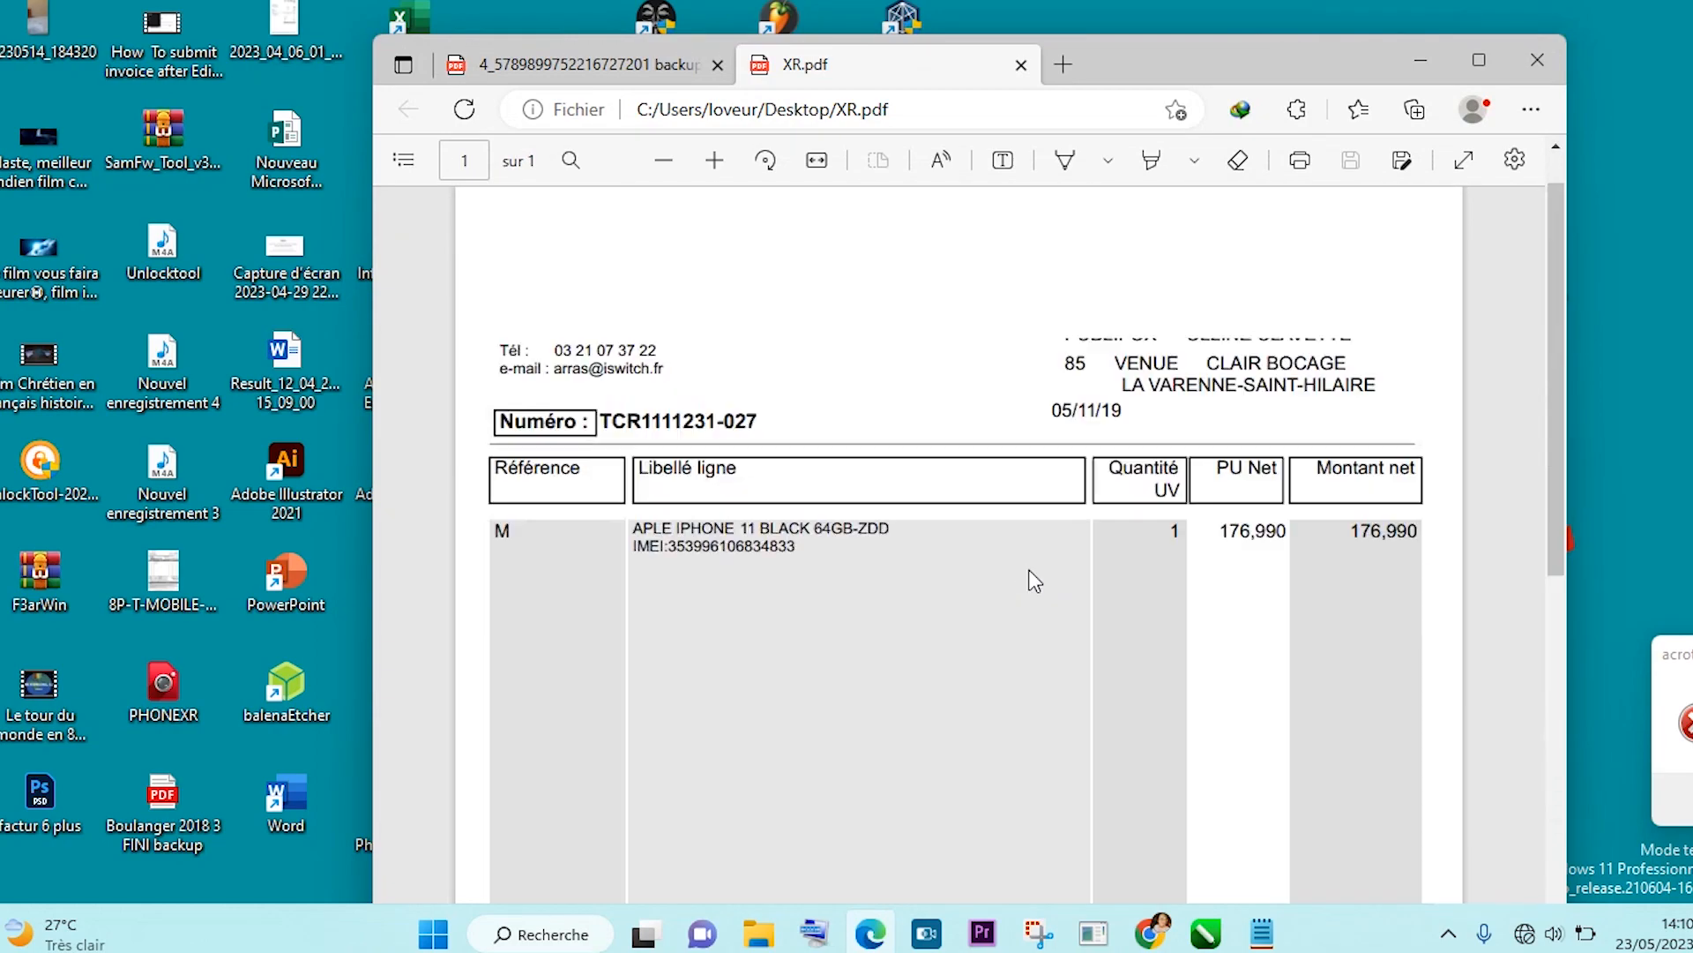